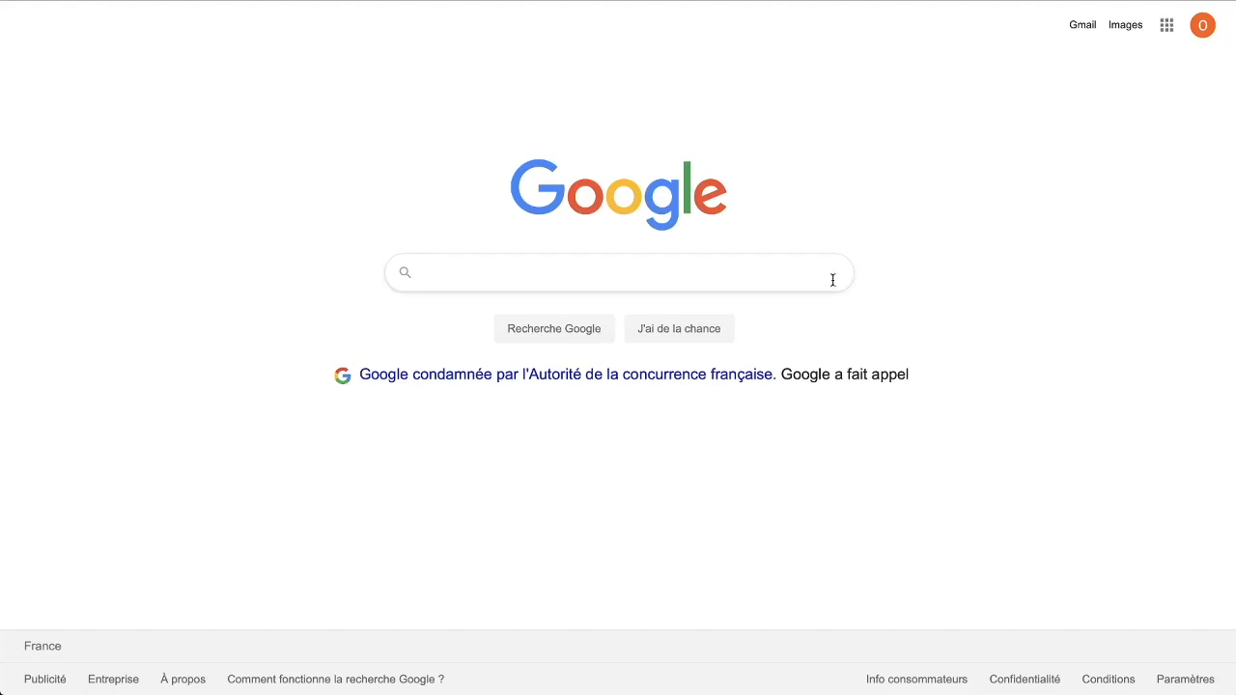
# Search Google for 'aternos'
pyautogui.click(789, 281)
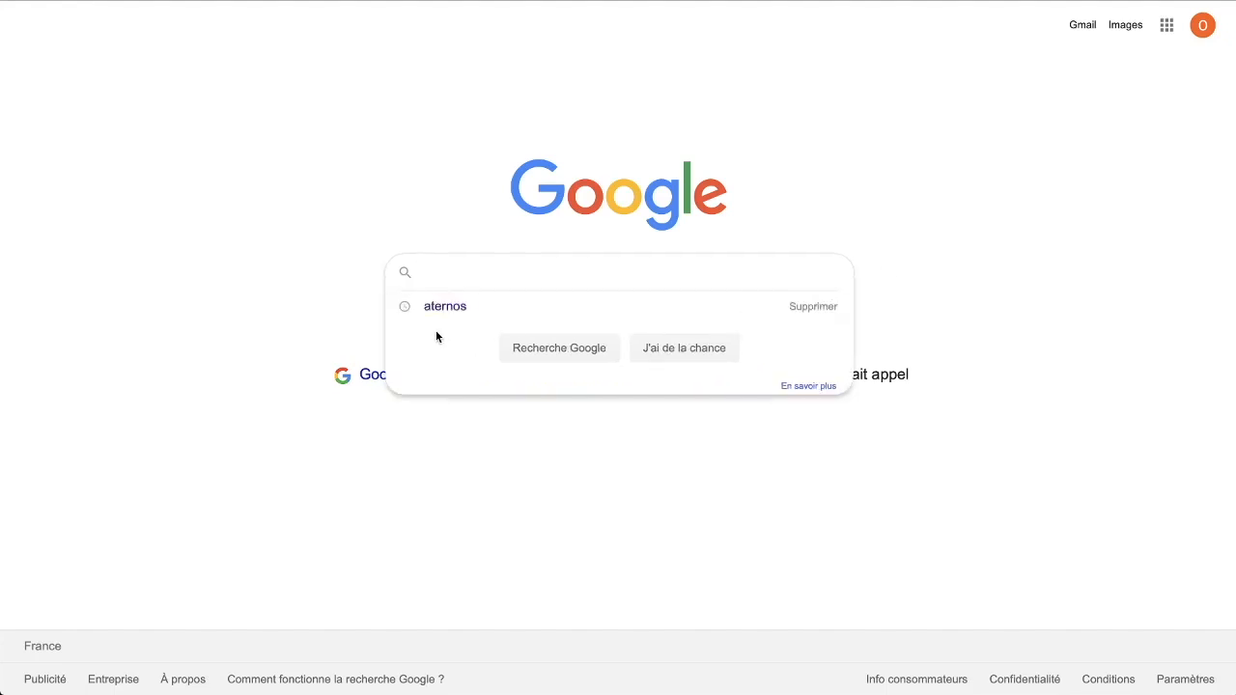
pyautogui.write('aternos')
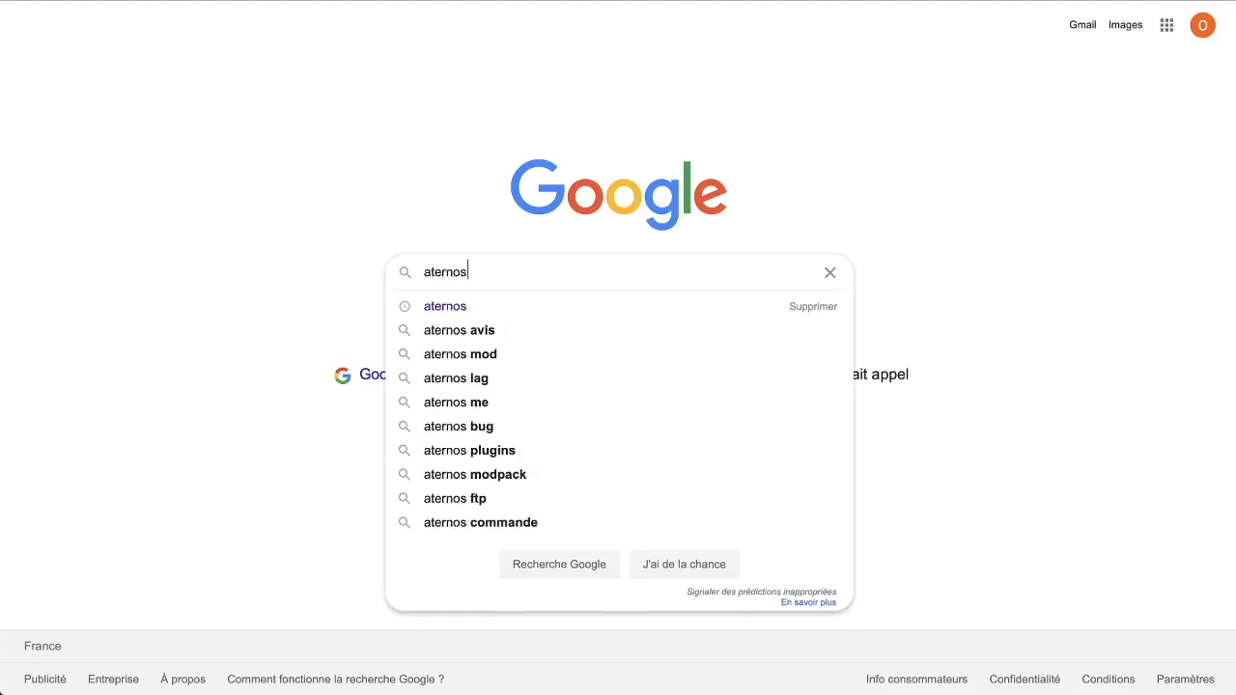
pyautogui.press('Return')
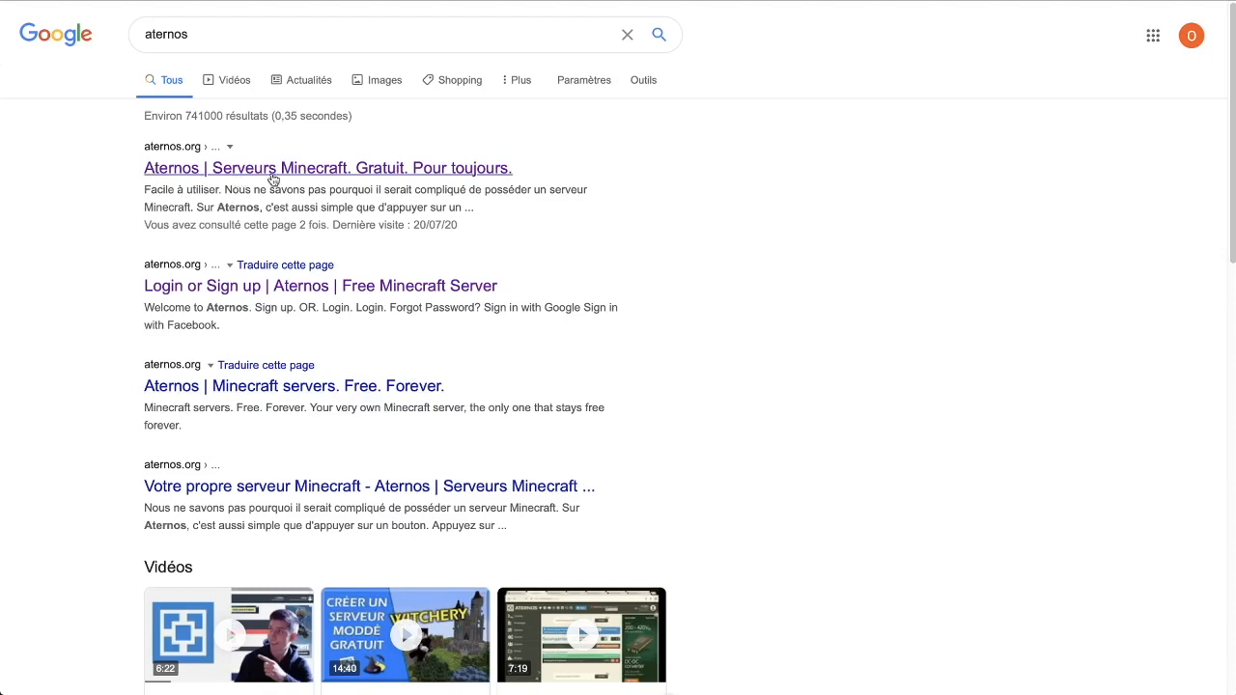
# Open the aternos.org result and scroll down through the homepage feature sections
pyautogui.click(467, 176)
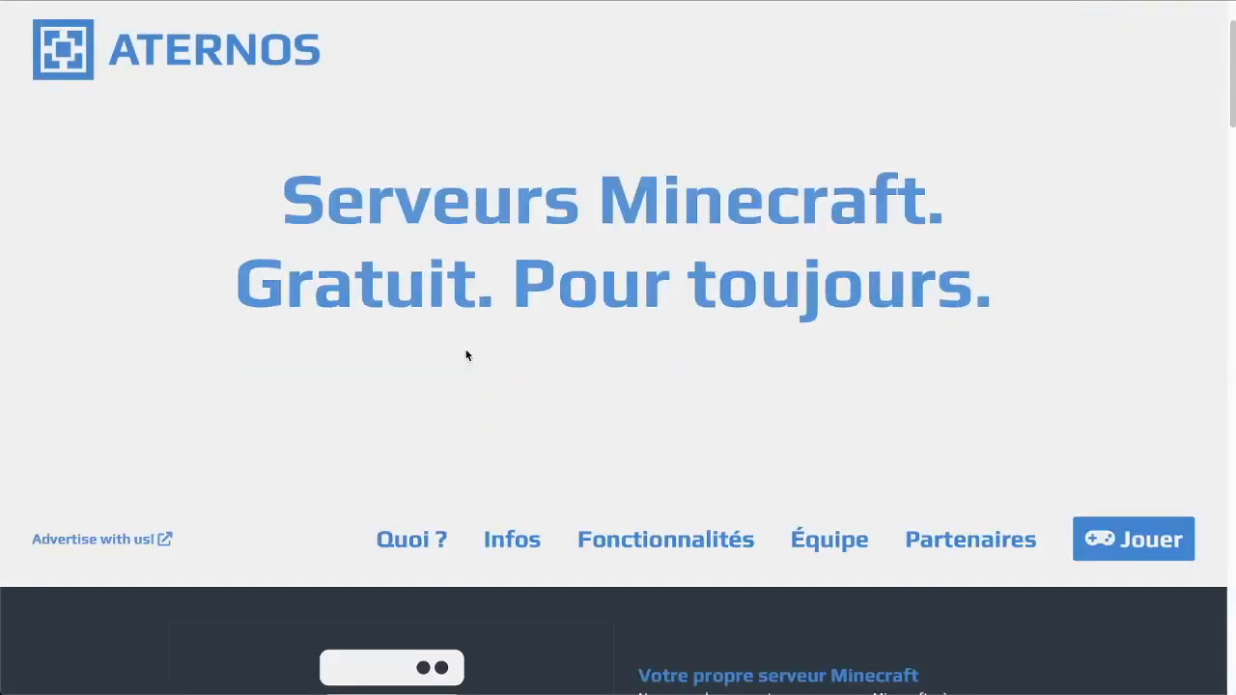
pyautogui.scroll(-3, 466, 356)
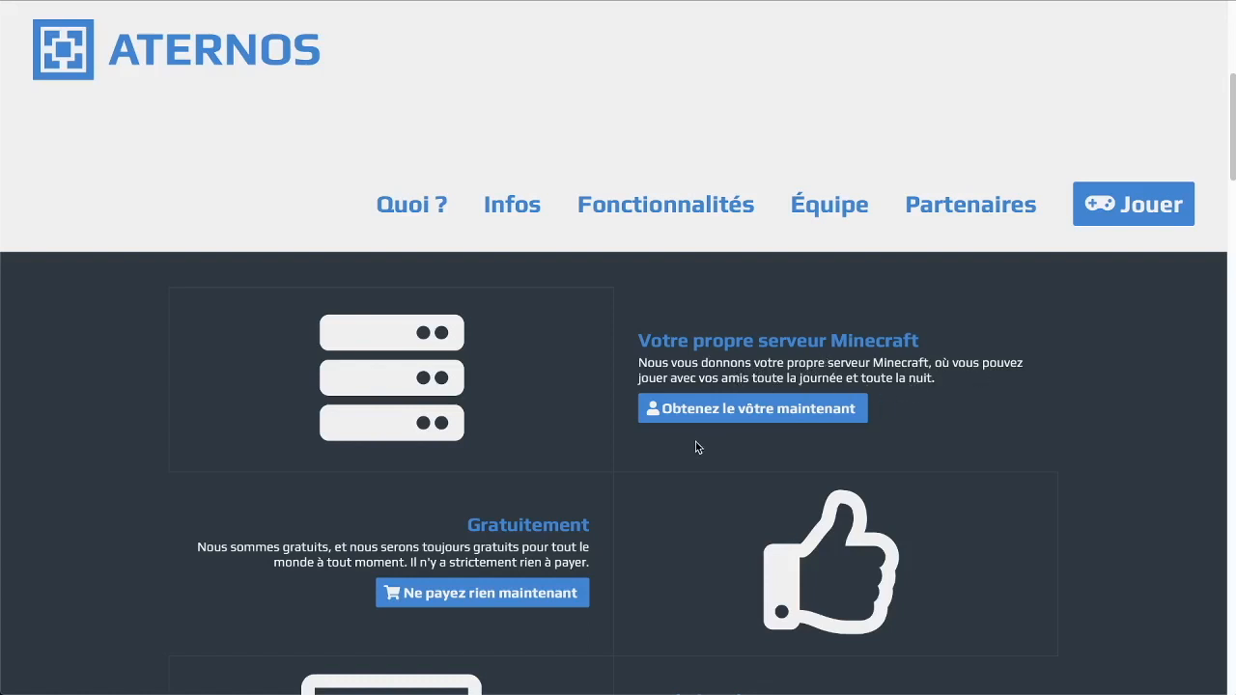
pyautogui.scroll(-3, 698, 447)
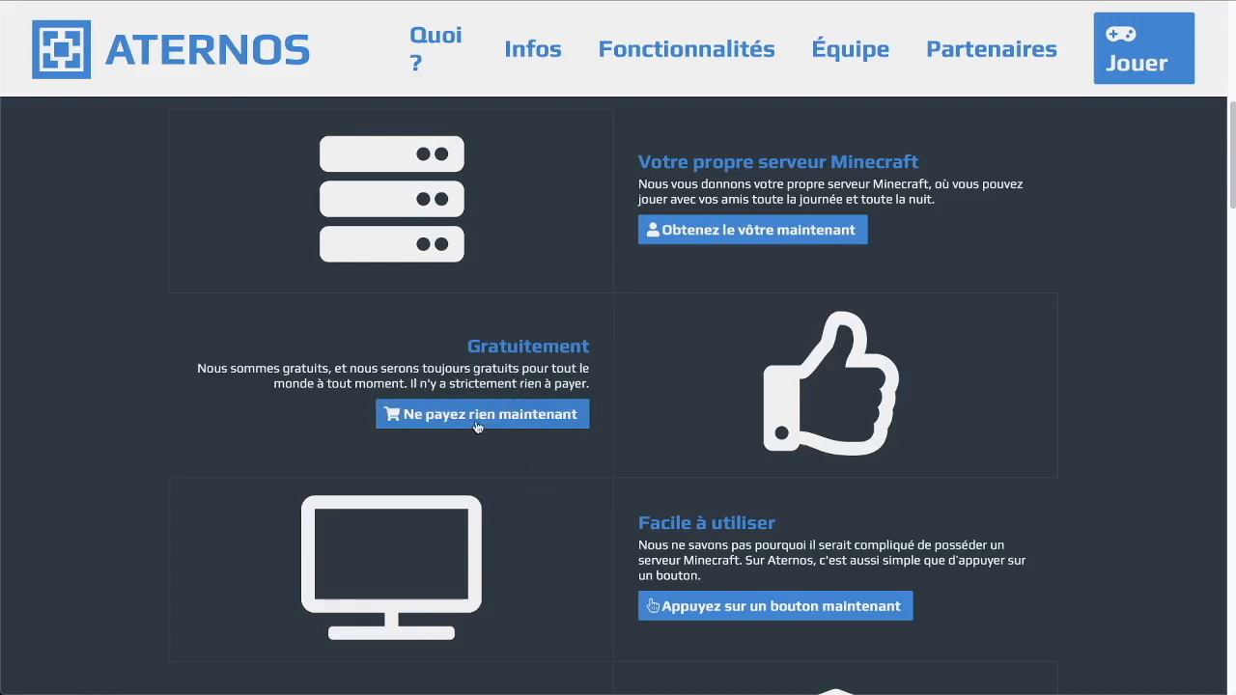
pyautogui.scroll(-1, 690, 505)
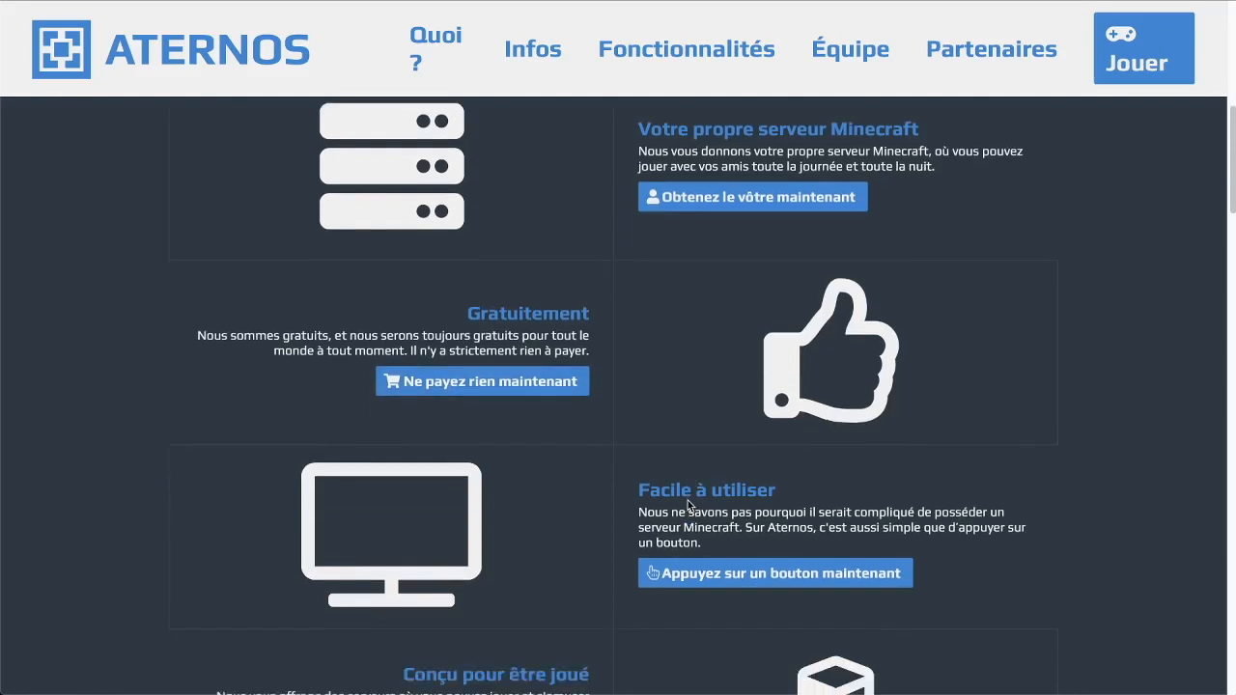
pyautogui.scroll(-3, 690, 504)
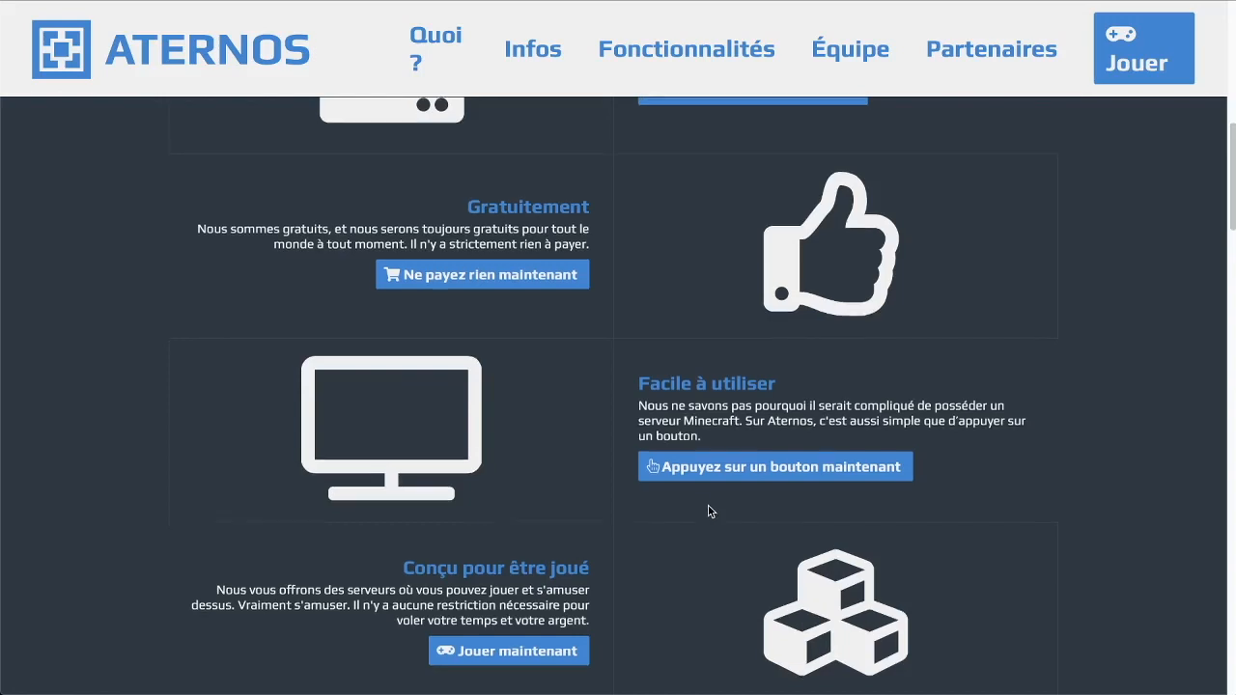
pyautogui.scroll(-1, 711, 511)
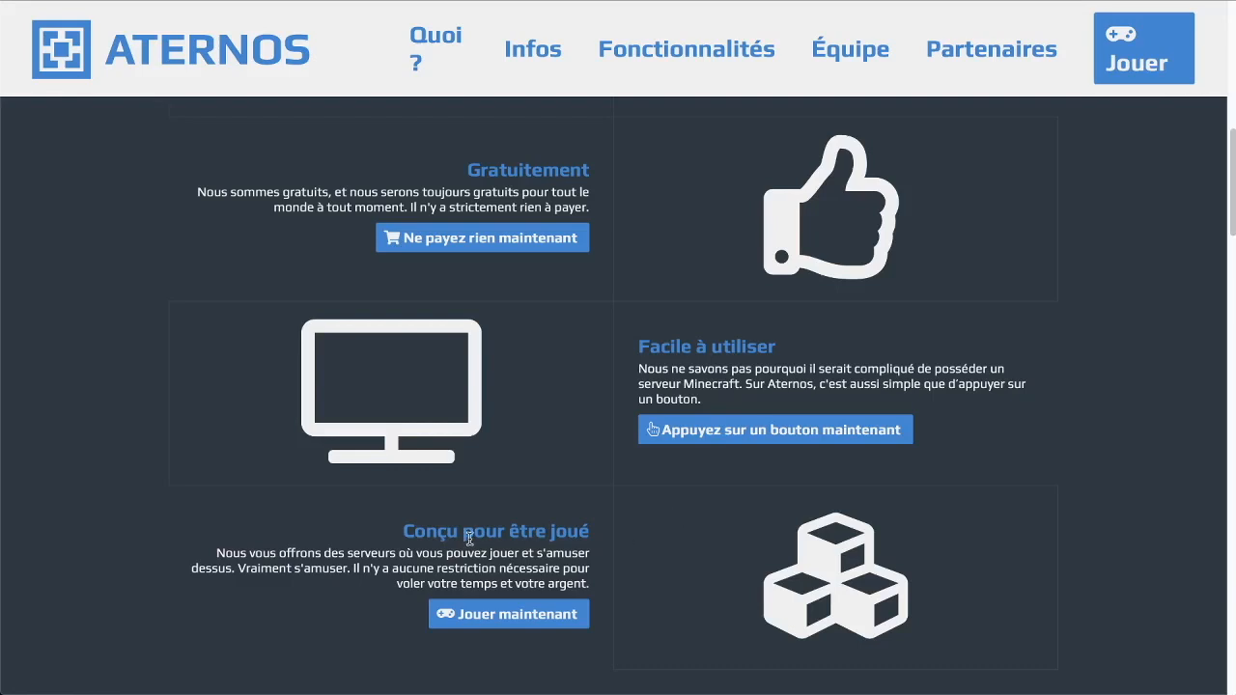
pyautogui.scroll(-5, 525, 535)
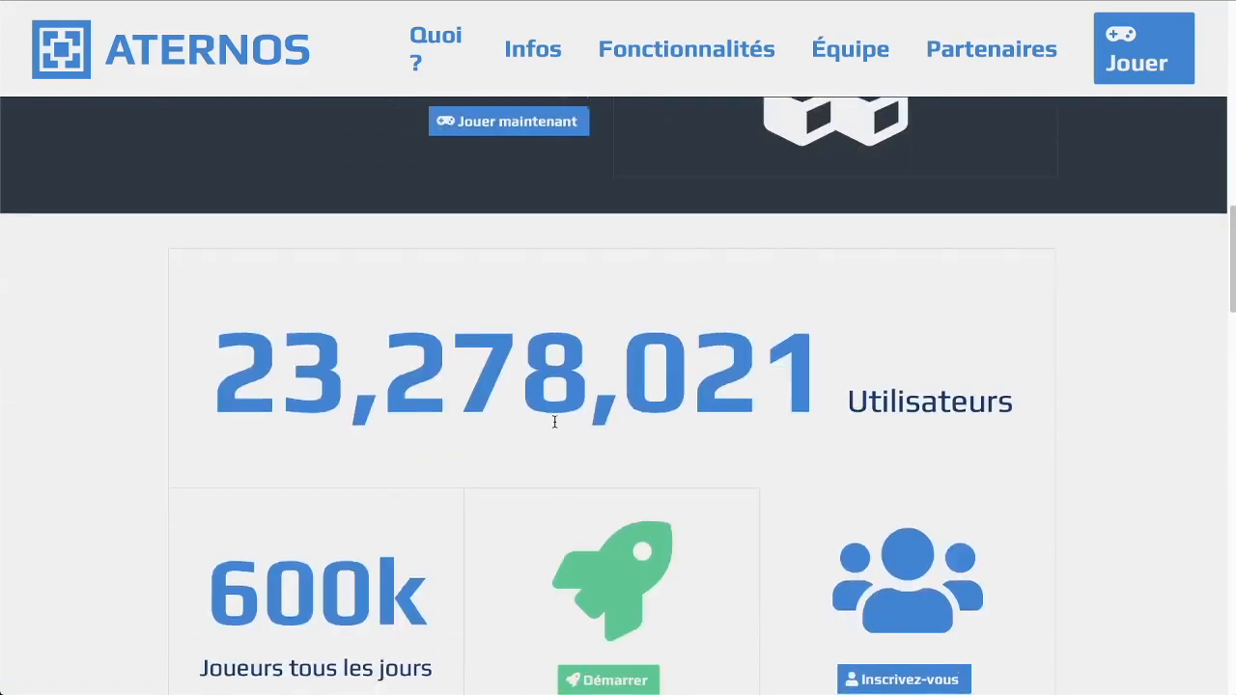
pyautogui.scroll(-2, 554, 420)
pyautogui.scroll(-1, 556, 427)
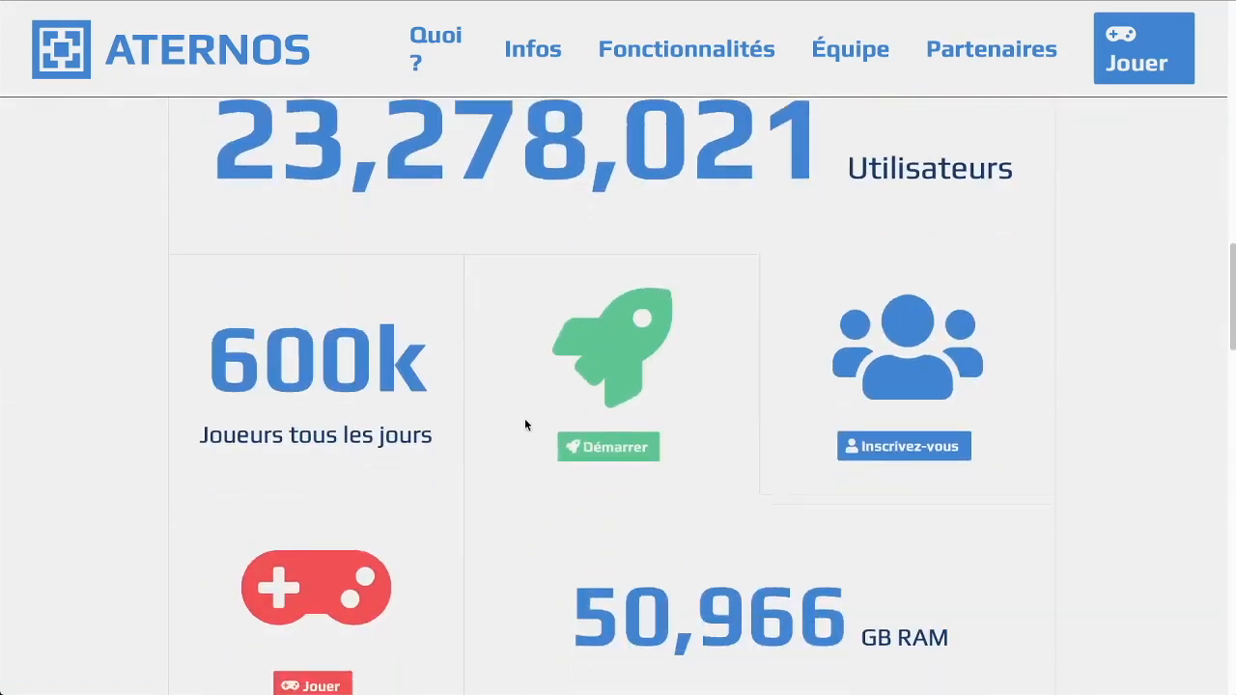
# Scroll on to the site's user statistics, then back up toward the top
pyautogui.moveTo(220, 354); pyautogui.dragTo(305, 357)
pyautogui.click(425, 394)
pyautogui.scroll(-2, 367, 371)
pyautogui.scroll(-2, 367, 372)
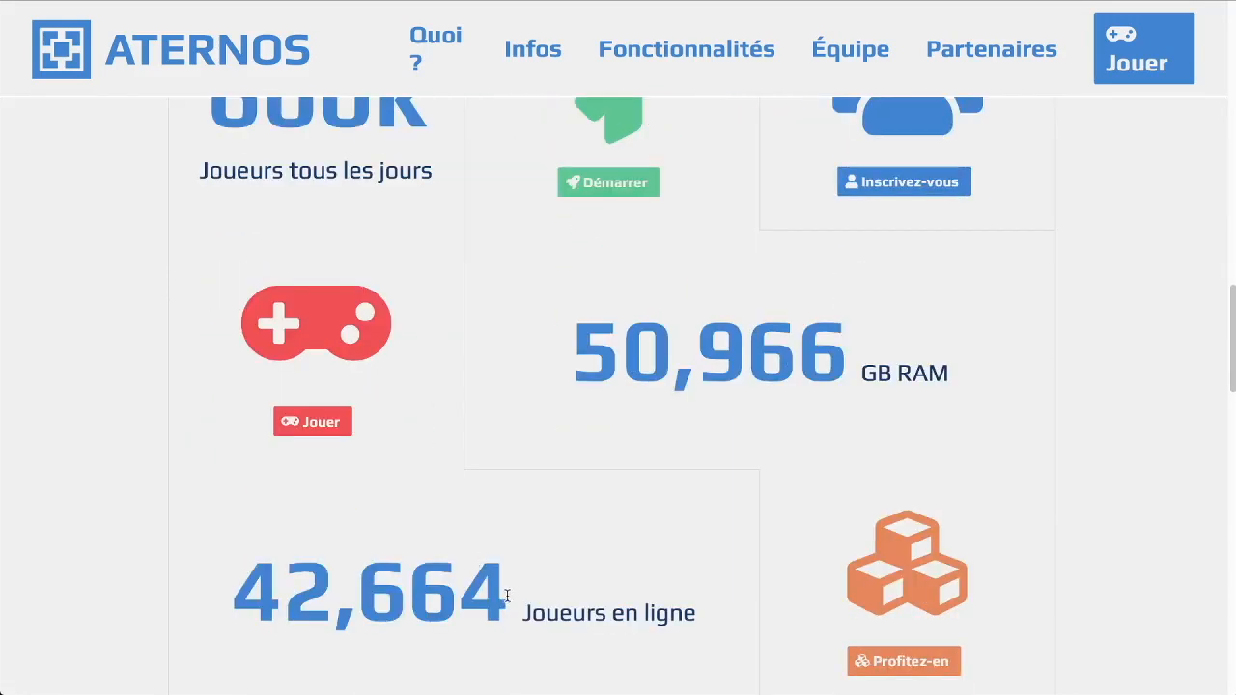
pyautogui.scroll(-1, 606, 558)
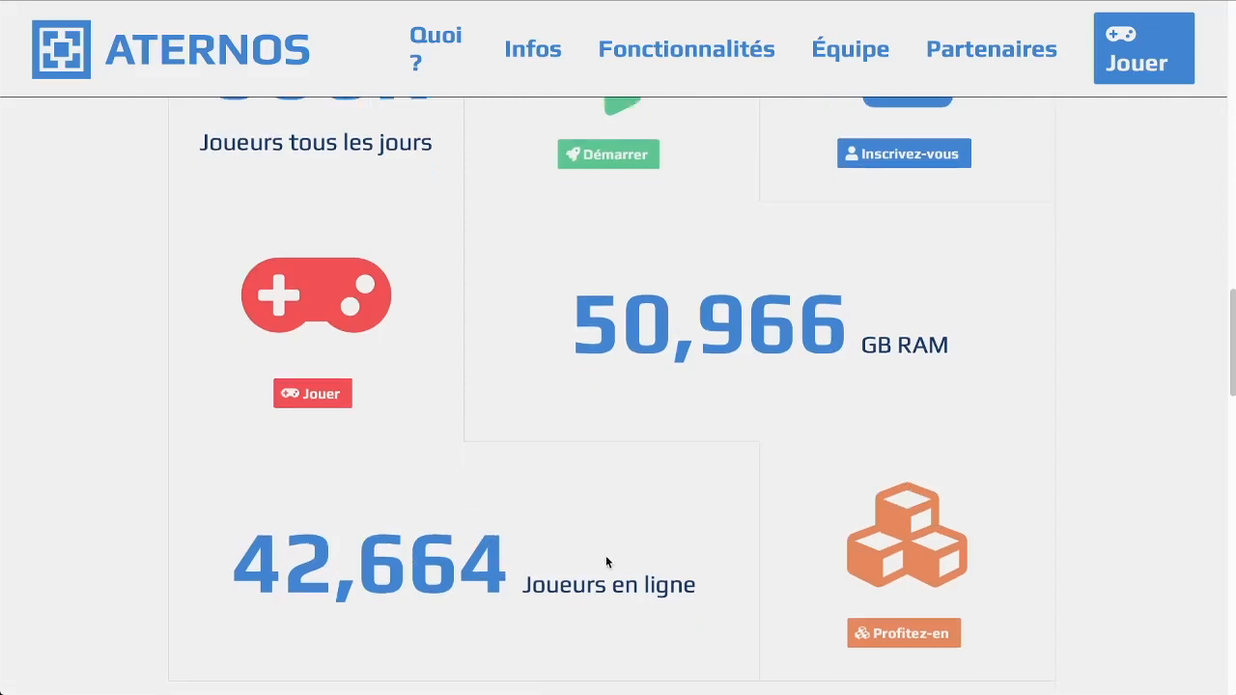
pyautogui.scroll(4, 853, 569)
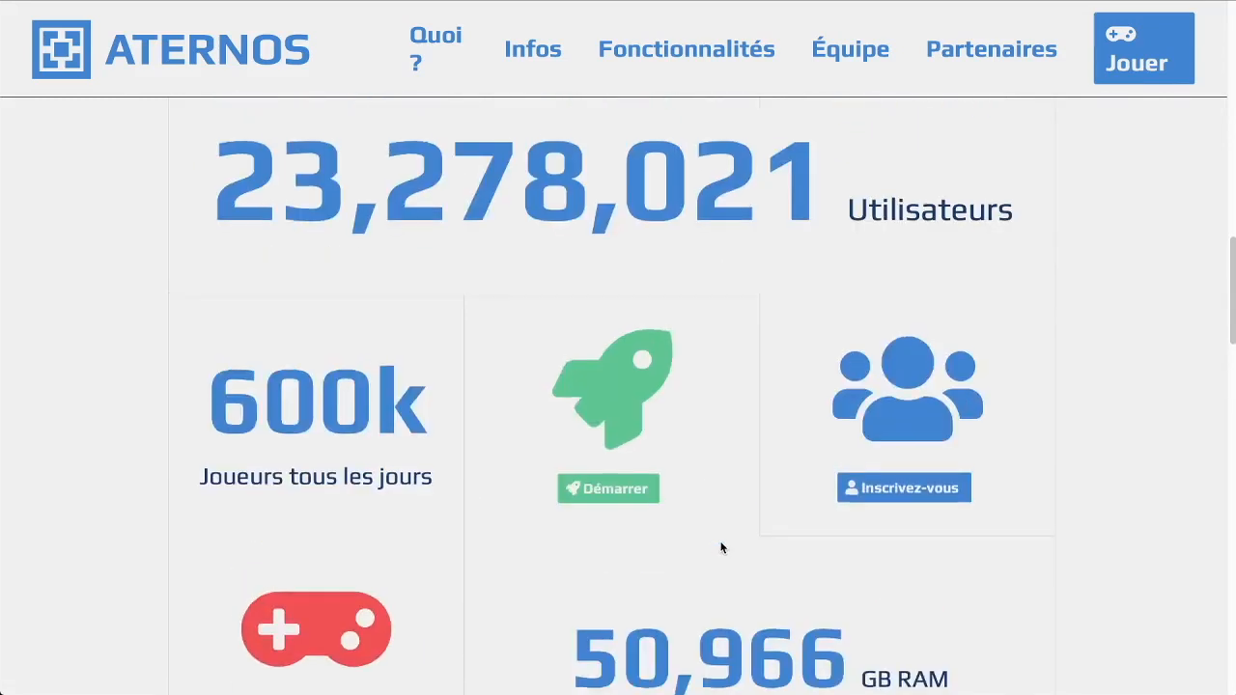
pyautogui.scroll(10, 725, 539)
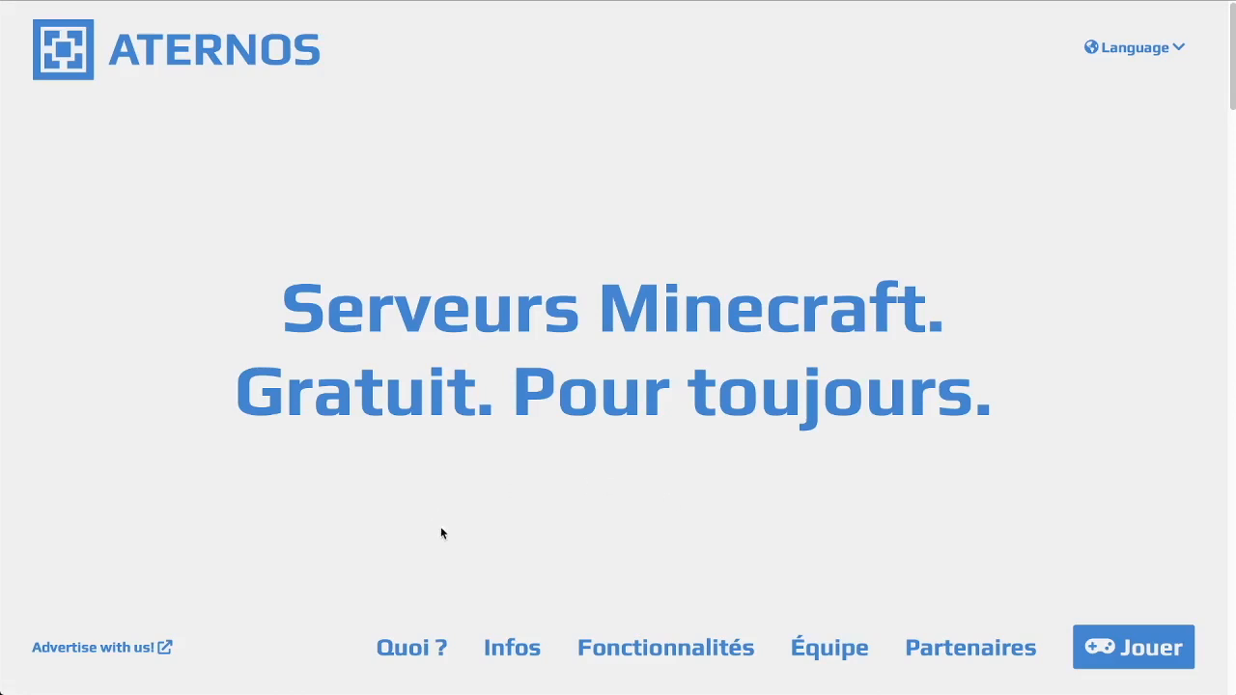
# Sign out of the current Aternos account and start registering a new one
pyautogui.click(1120, 651)
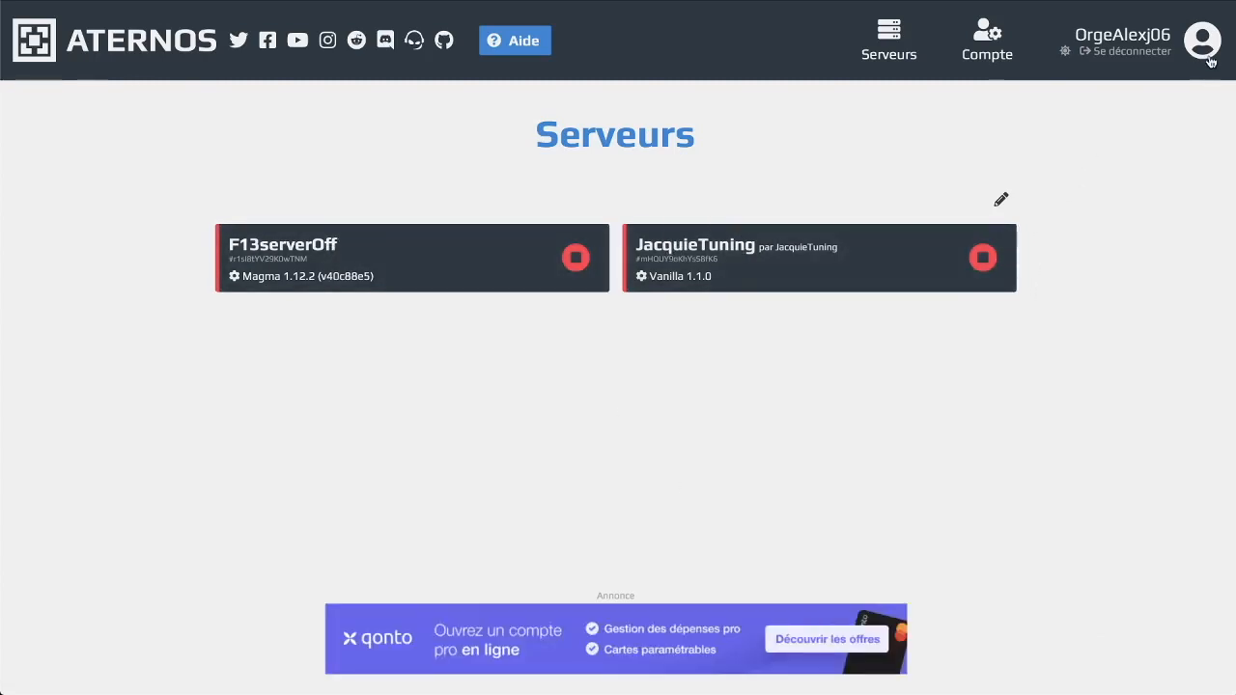
pyautogui.click(1112, 53)
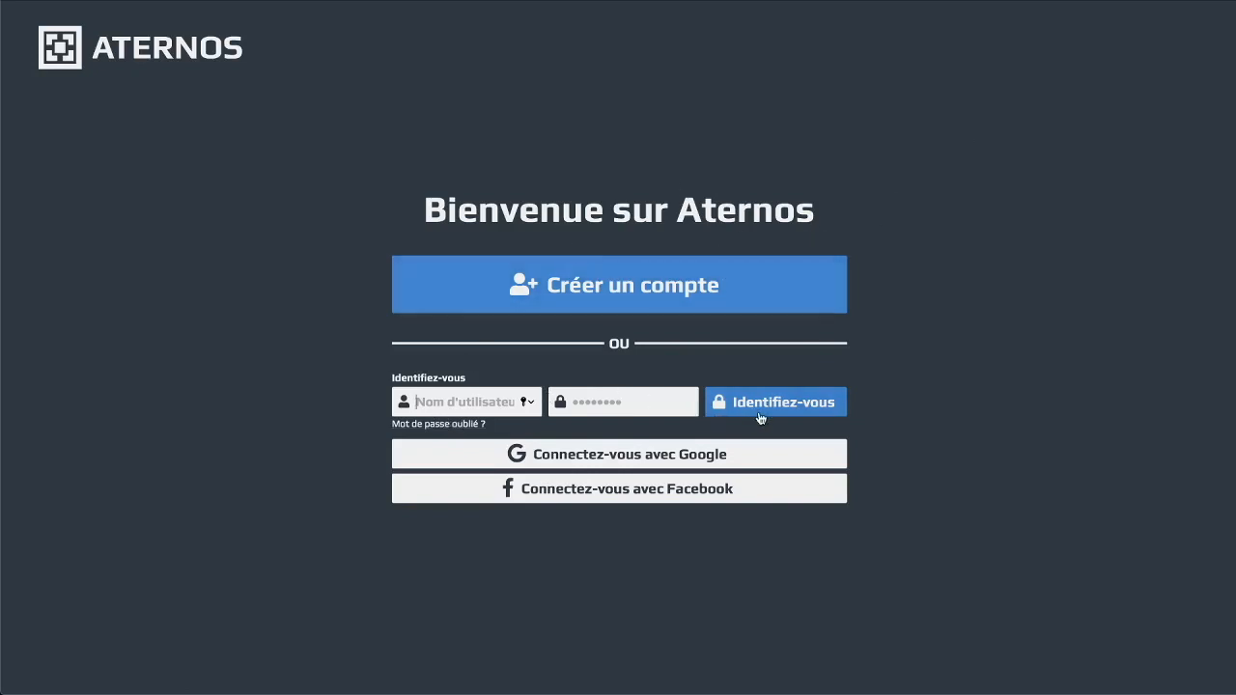
pyautogui.click(646, 298)
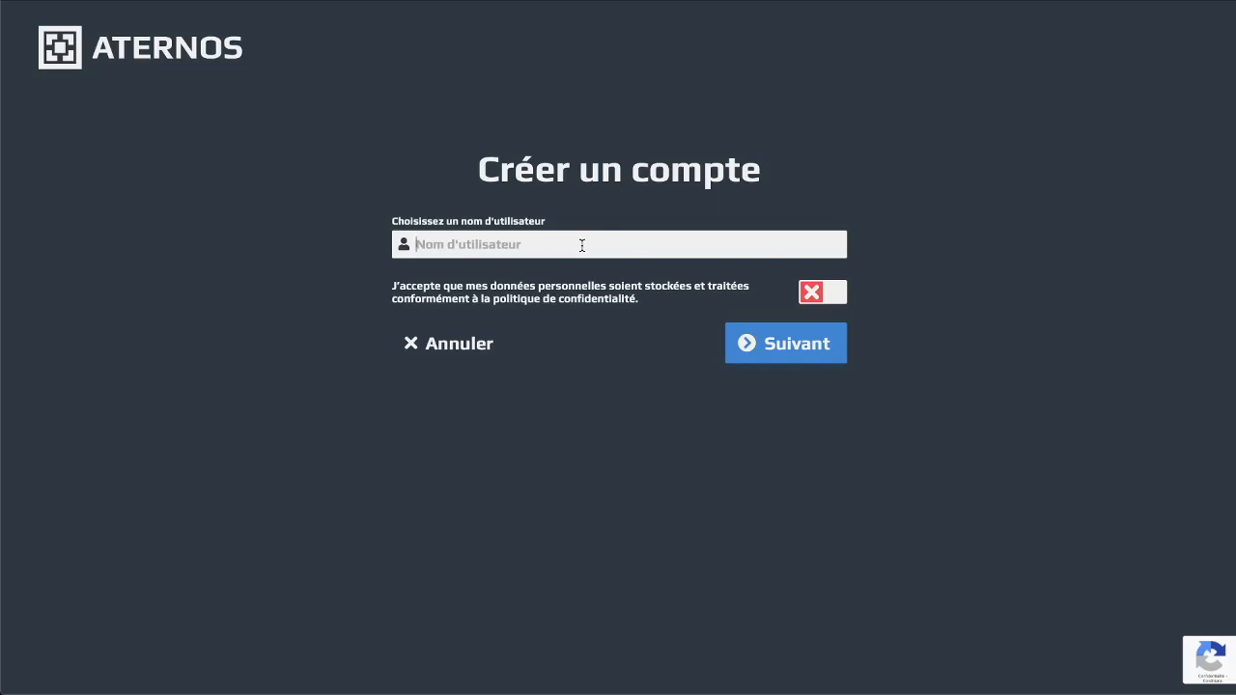
# Enter the new username, accept the privacy-policy consent, and set the account password
pyautogui.write('AlexJOrtge')
pyautogui.press('BackSpace')
pyautogui.press('BackSpace')
pyautogui.press('BackSpace')
pyautogui.press('BackSpace')
pyautogui.write('rge60')
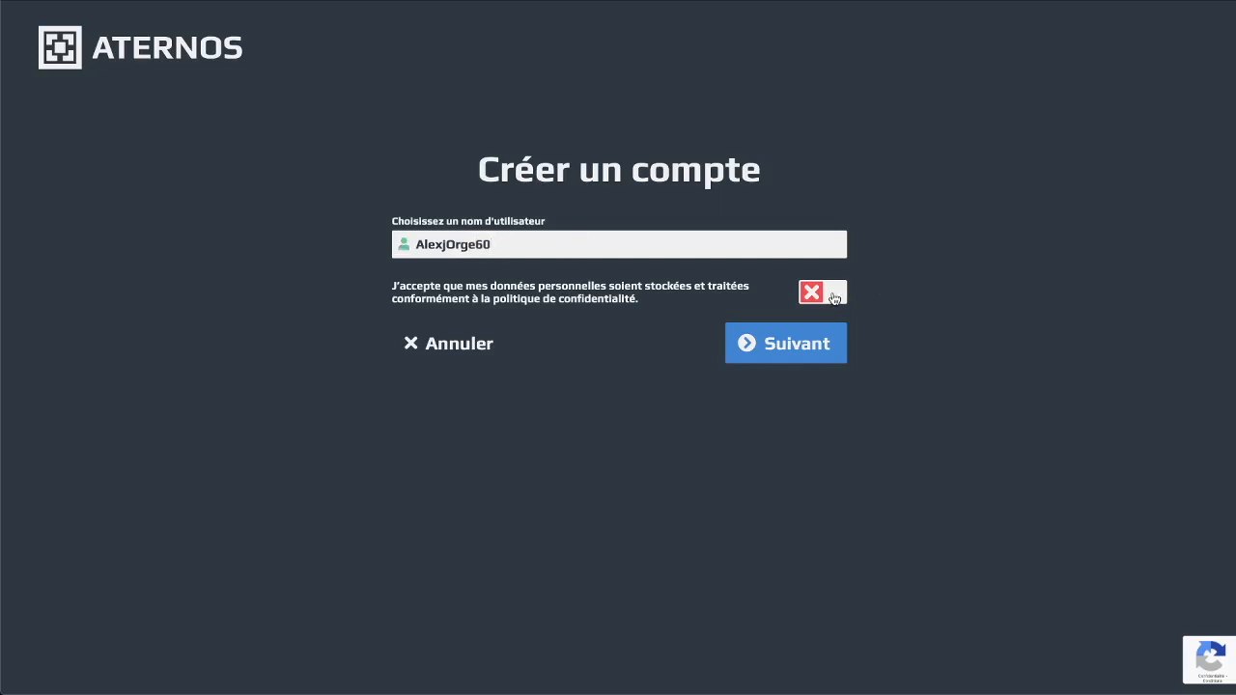
pyautogui.click(835, 297)
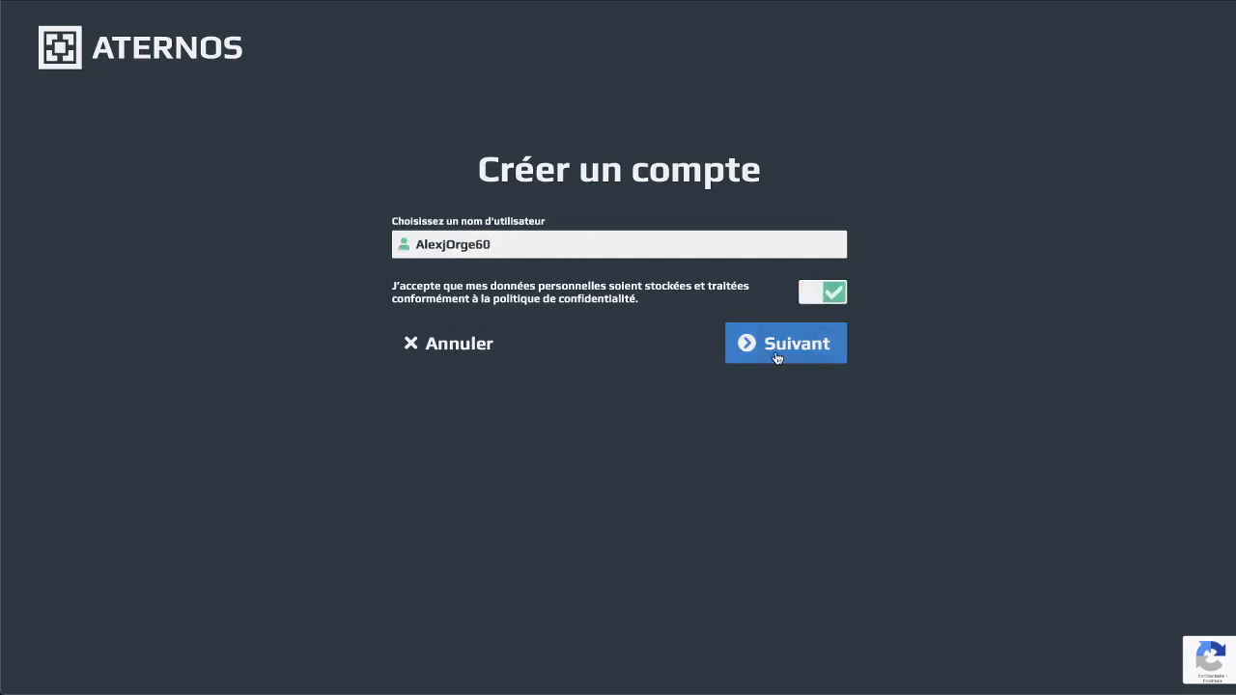
pyautogui.click(778, 357)
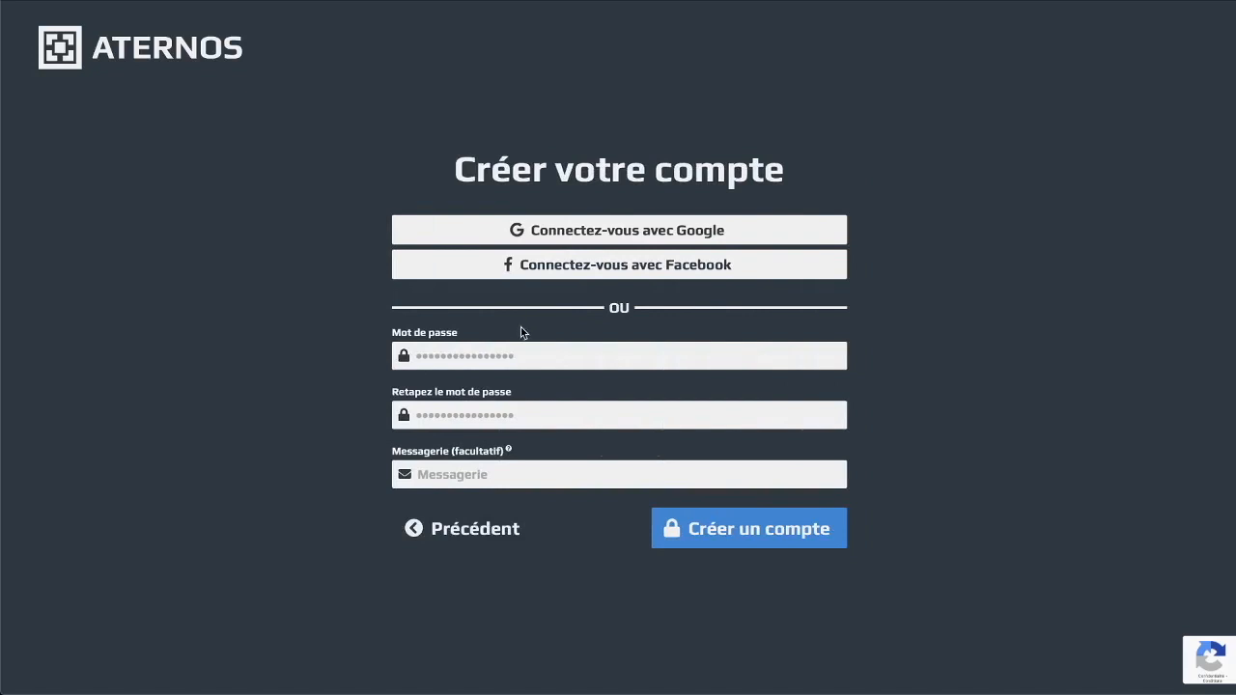
pyautogui.click(504, 357)
pyautogui.write('••')
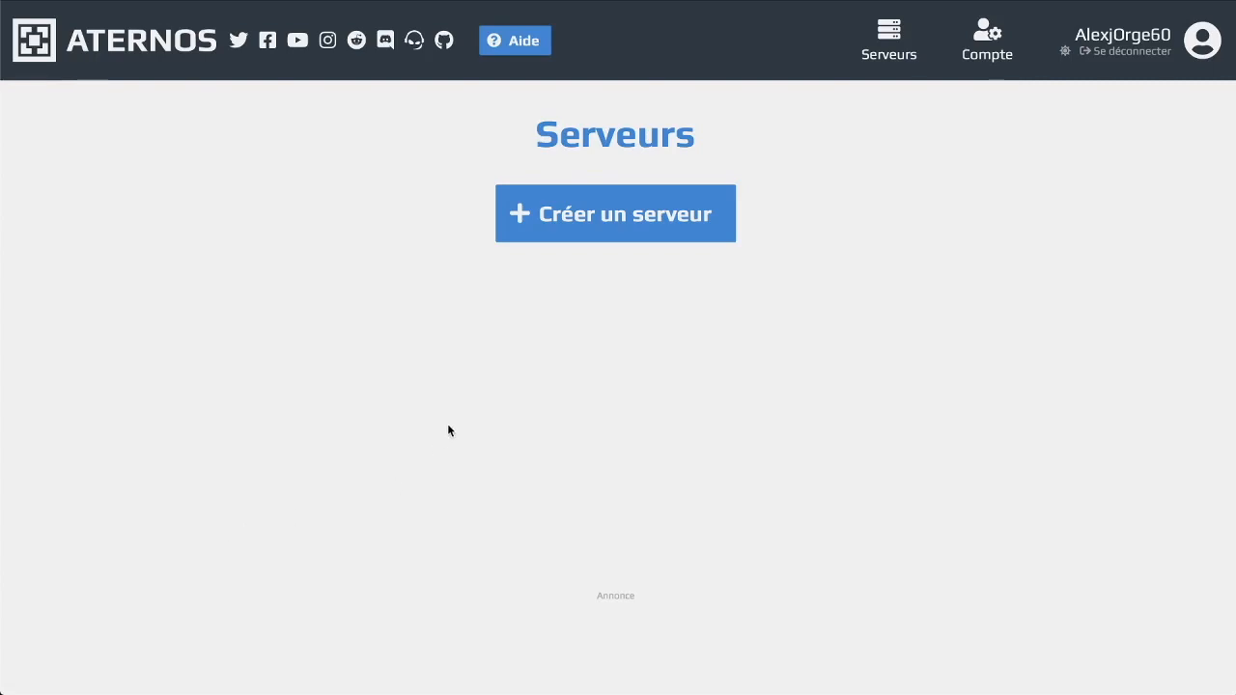
# Start creating a new server and select its aternos.me address text
pyautogui.click(623, 222)
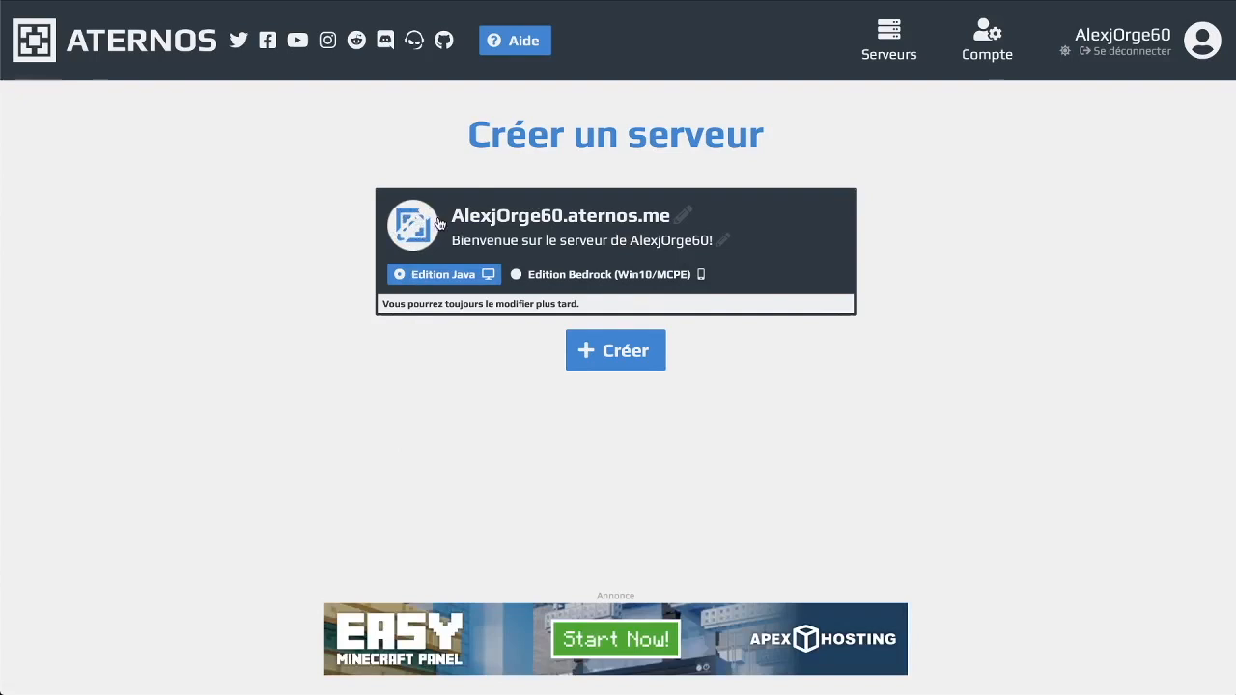
pyautogui.moveTo(450, 223); pyautogui.dragTo(660, 218)
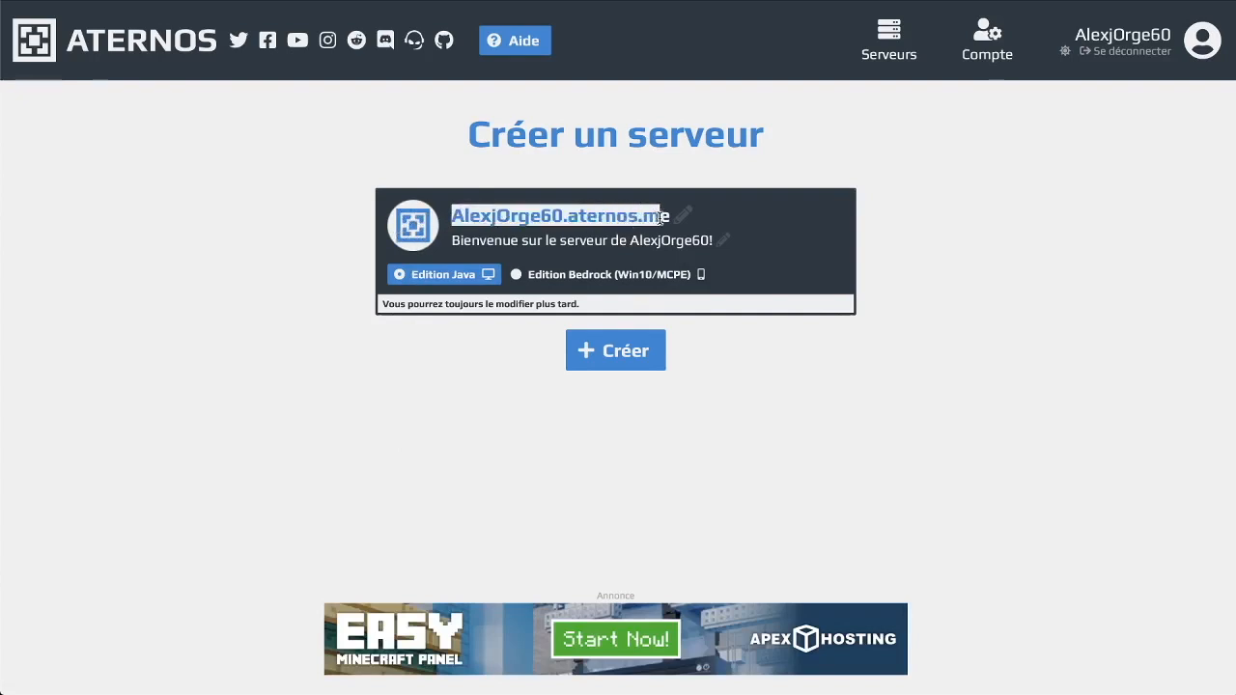
pyautogui.click(844, 232)
pyautogui.moveTo(677, 219); pyautogui.dragTo(440, 217)
pyautogui.click(685, 217)
pyautogui.moveTo(672, 217); pyautogui.dragTo(451, 218)
pyautogui.click(493, 194)
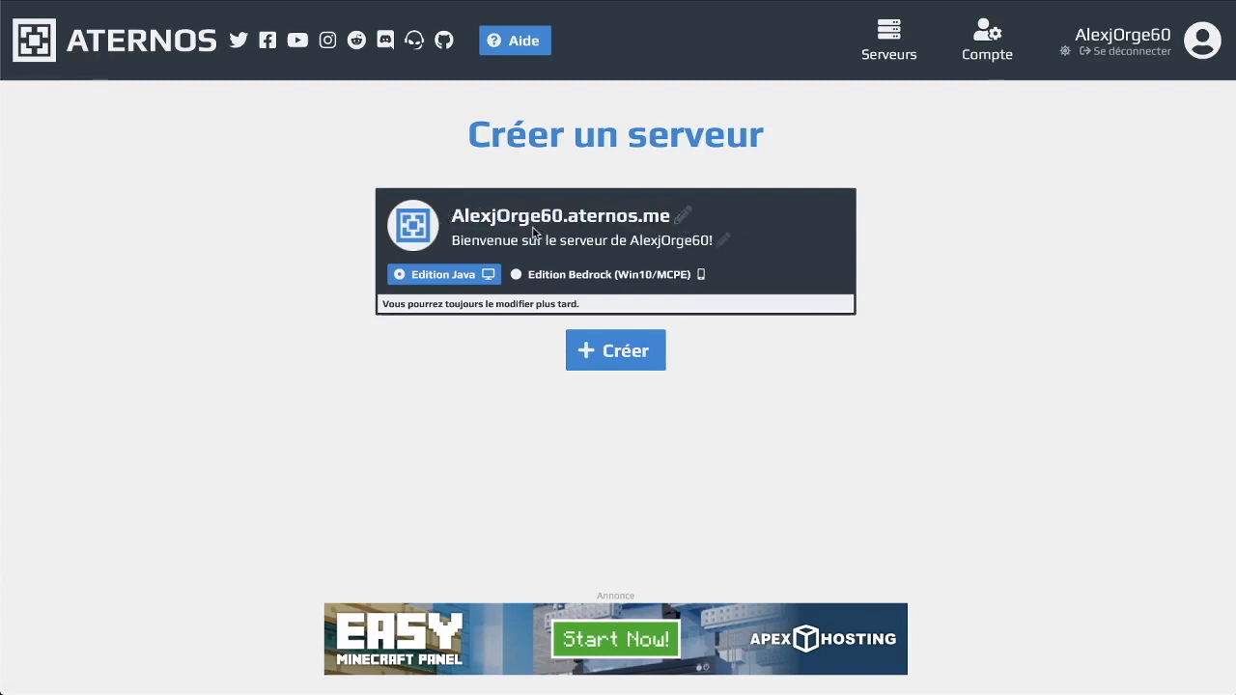
# Remove the stray extra dot from the server's aternos.me address and save it
pyautogui.click(684, 219)
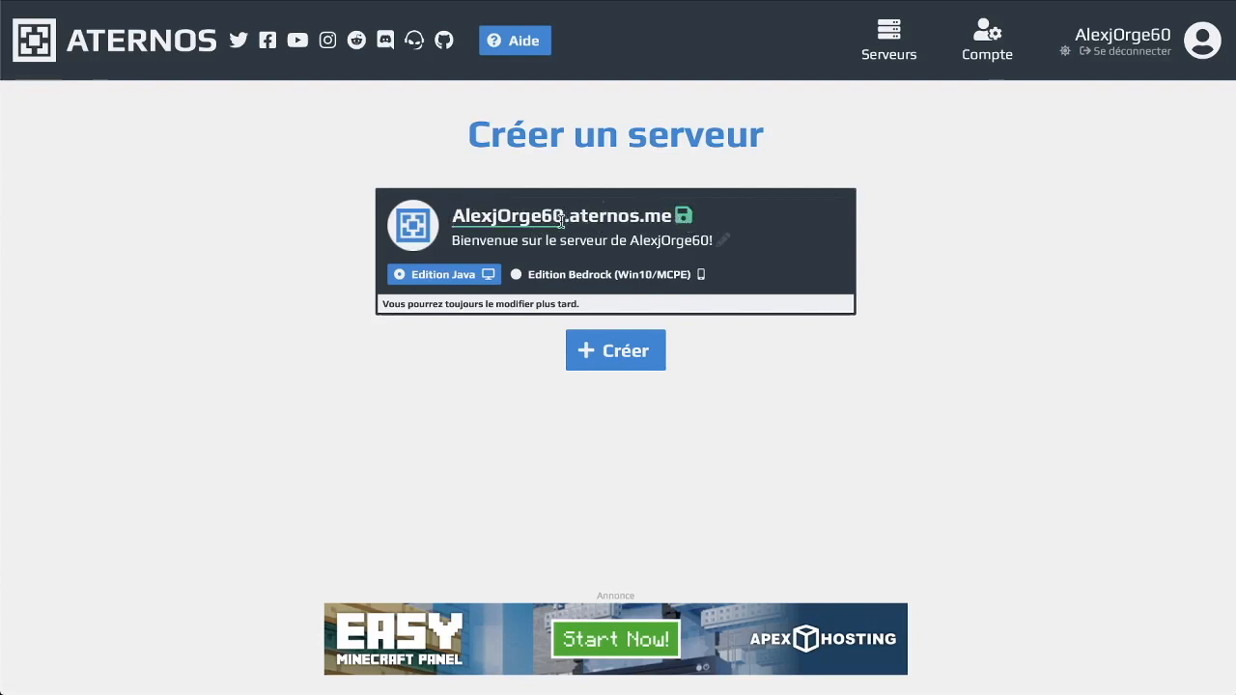
pyautogui.write('ghdq')
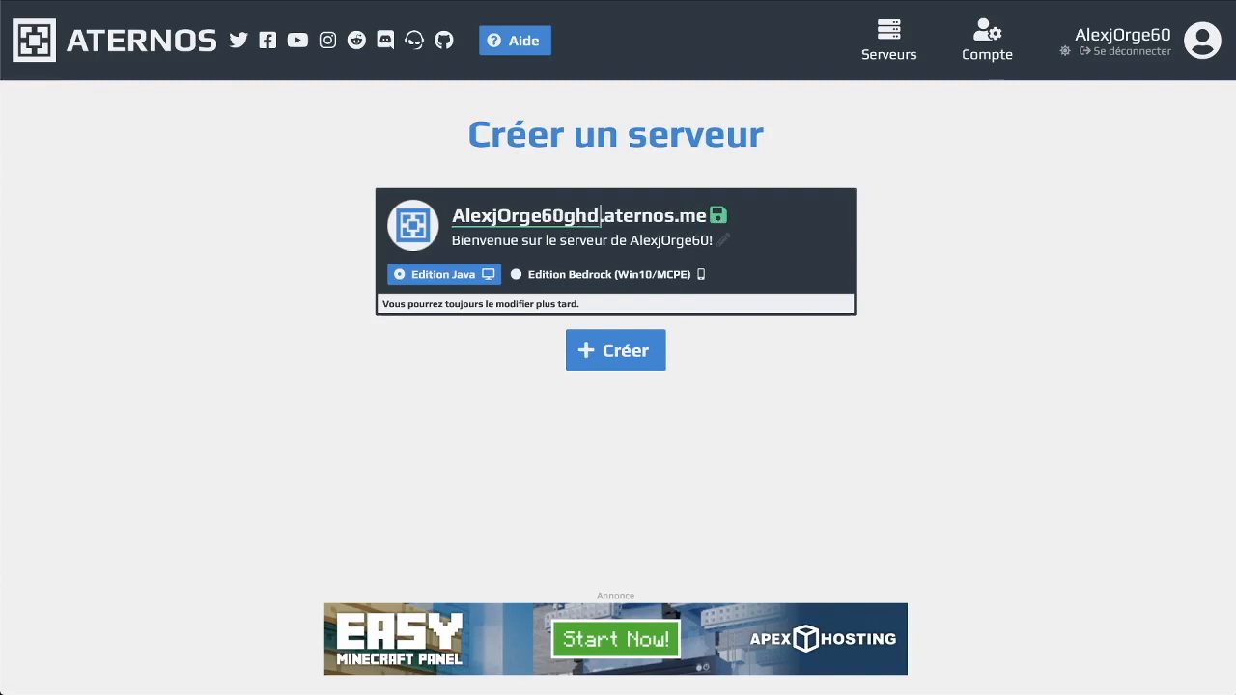
pyautogui.press('BackSpace')
pyautogui.press('BackSpace')
pyautogui.press('BackSpace')
pyautogui.press('BackSpace')
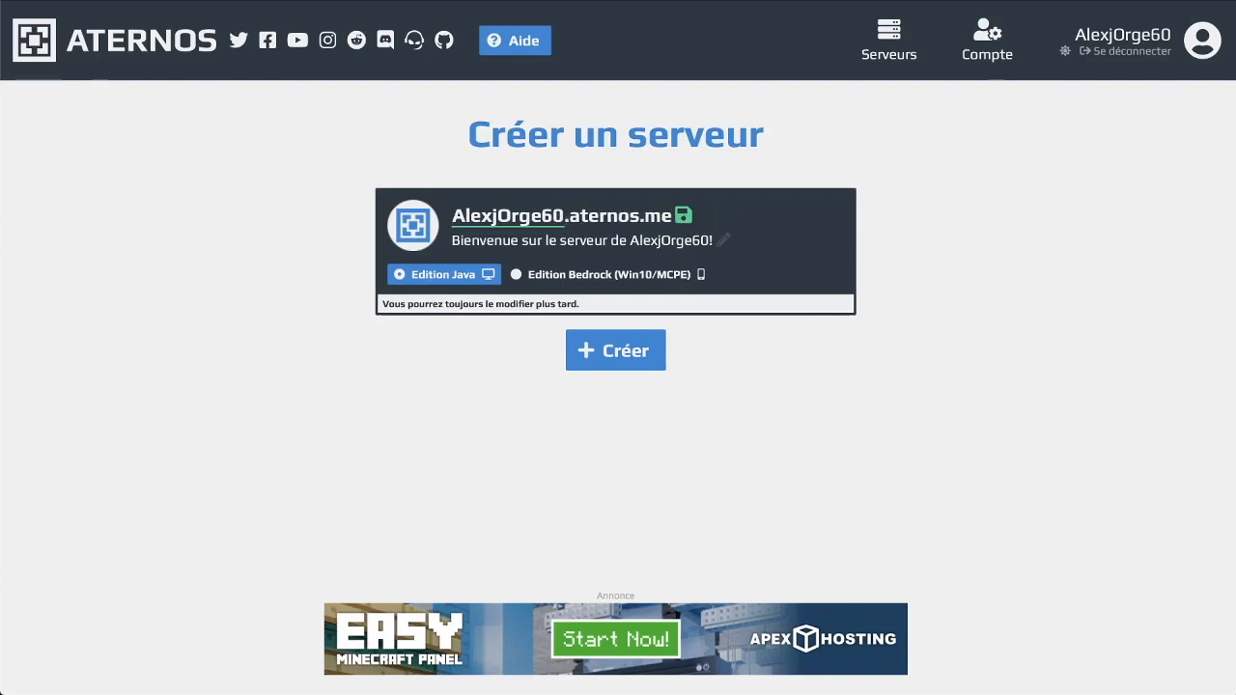
pyautogui.write('.')
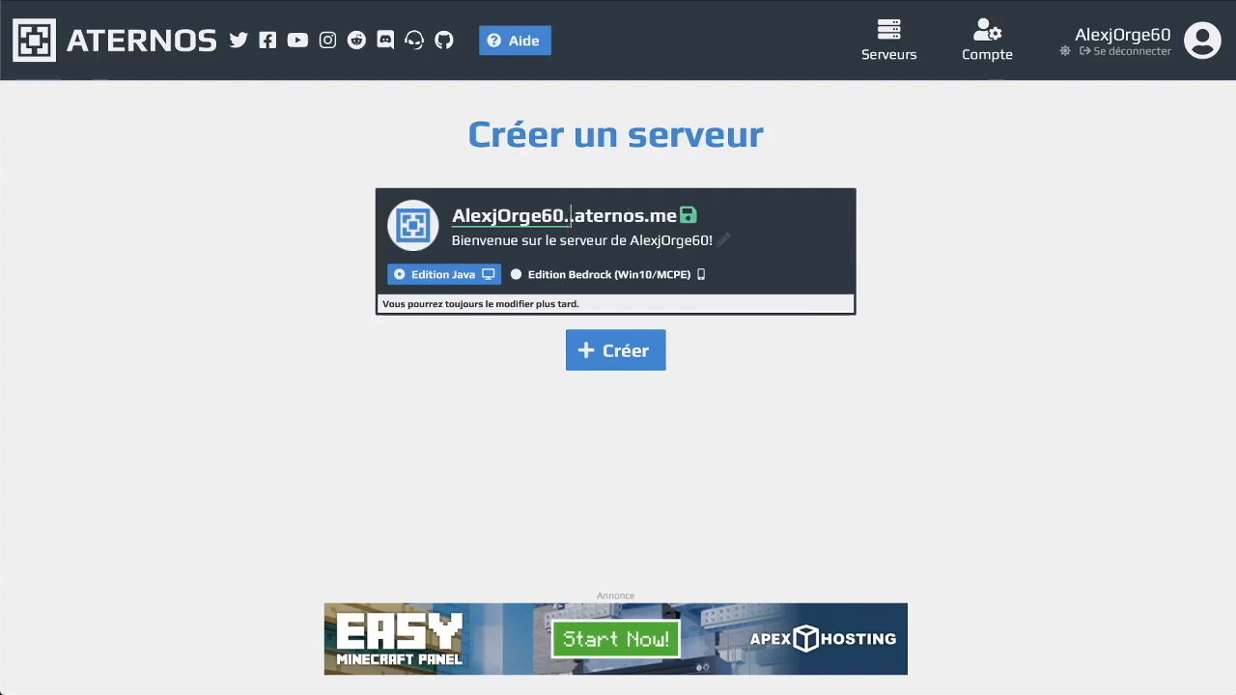
pyautogui.press('BackSpace')
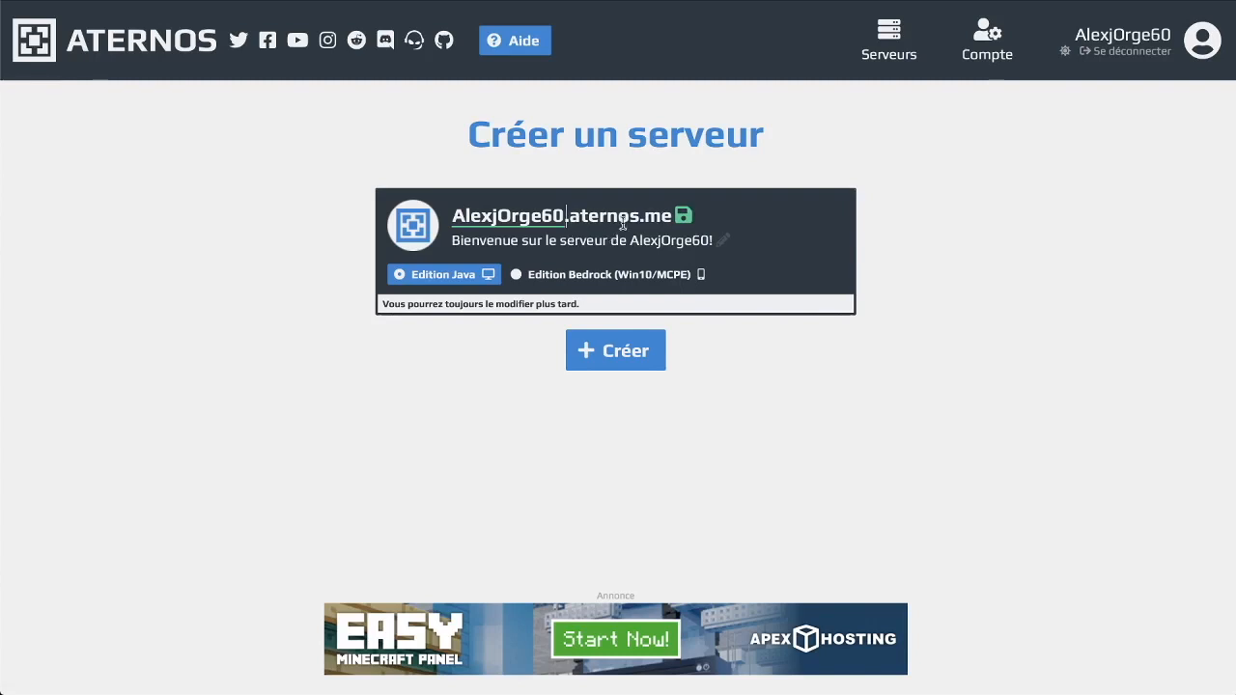
pyautogui.click(681, 220)
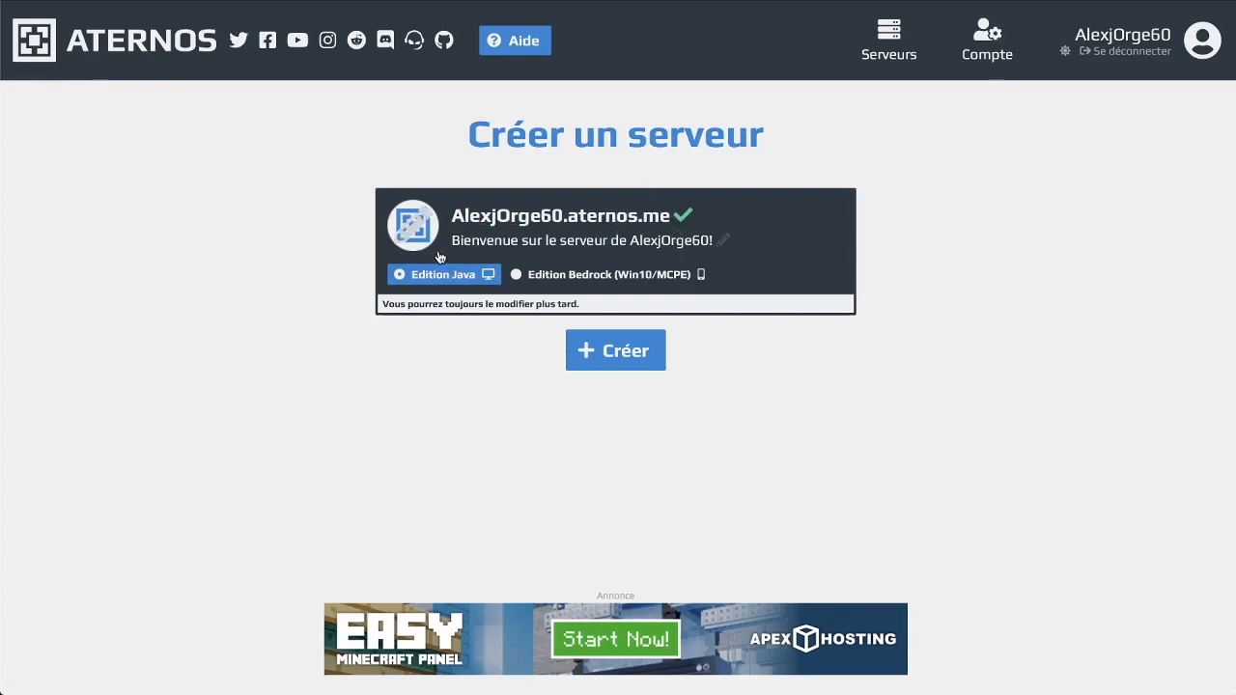
pyautogui.moveTo(451, 240); pyautogui.dragTo(527, 240)
pyautogui.click(641, 241)
# Create the Java Edition server and reload its overview page
pyautogui.click(656, 353)
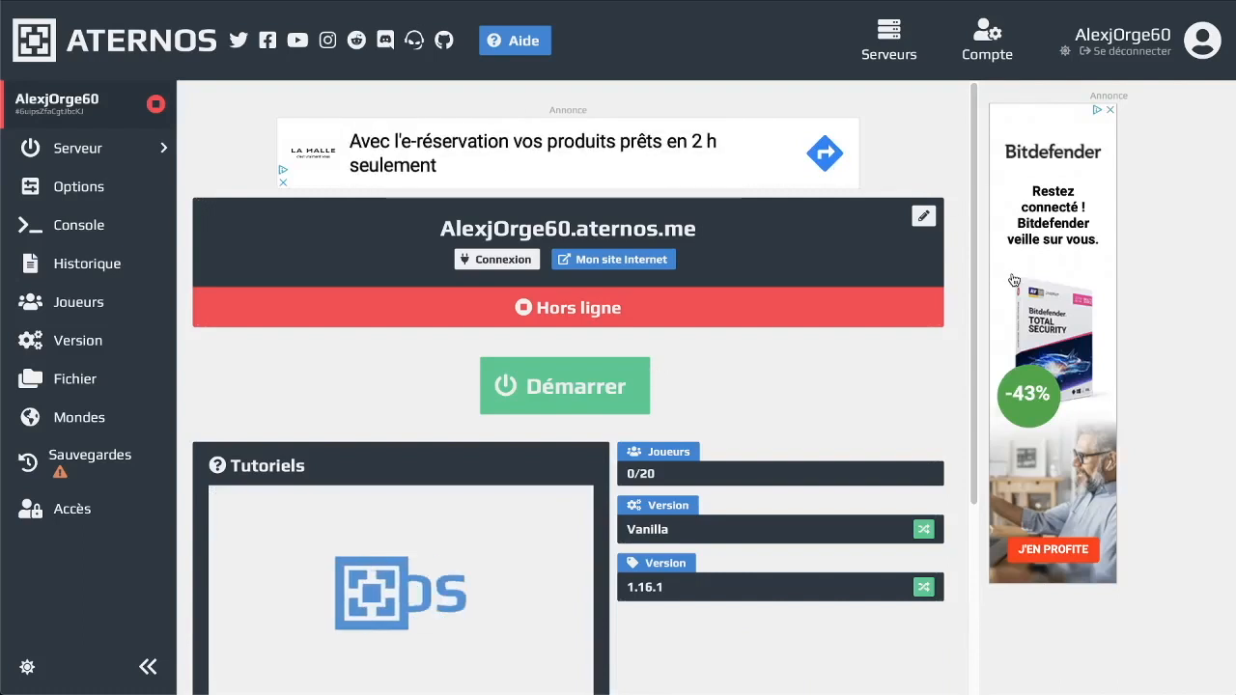
pyautogui.scroll(-3, 844, 431)
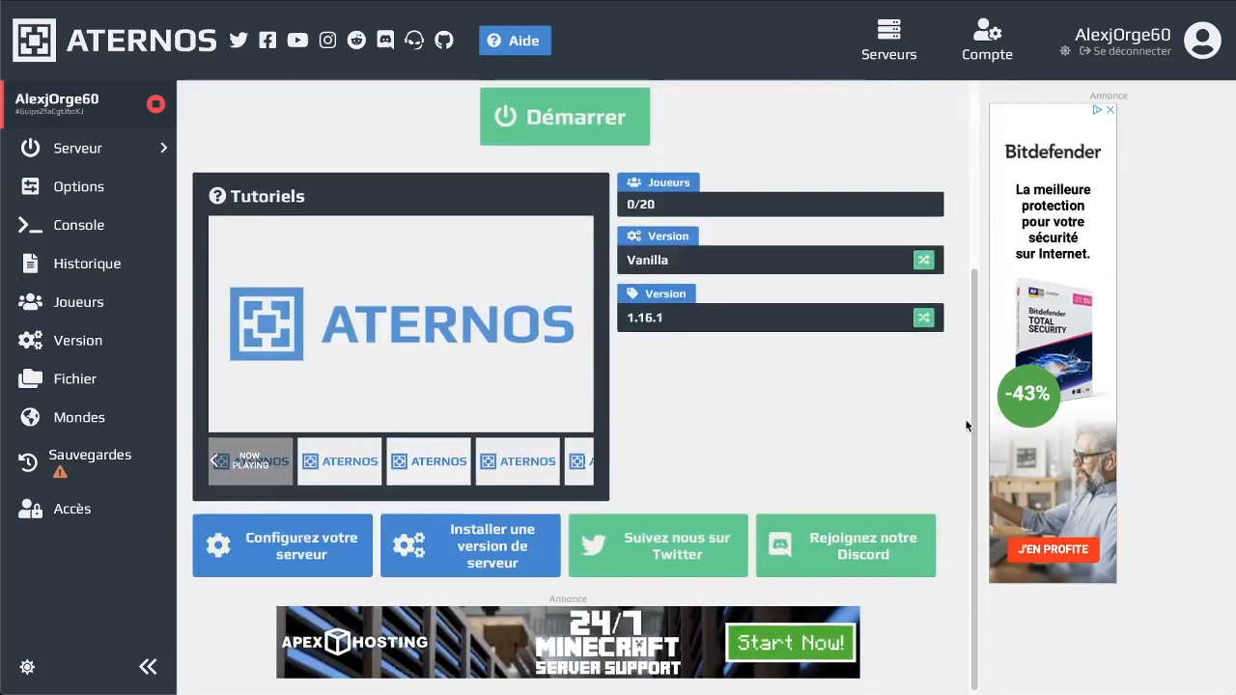
pyautogui.scroll(3, 760, 541)
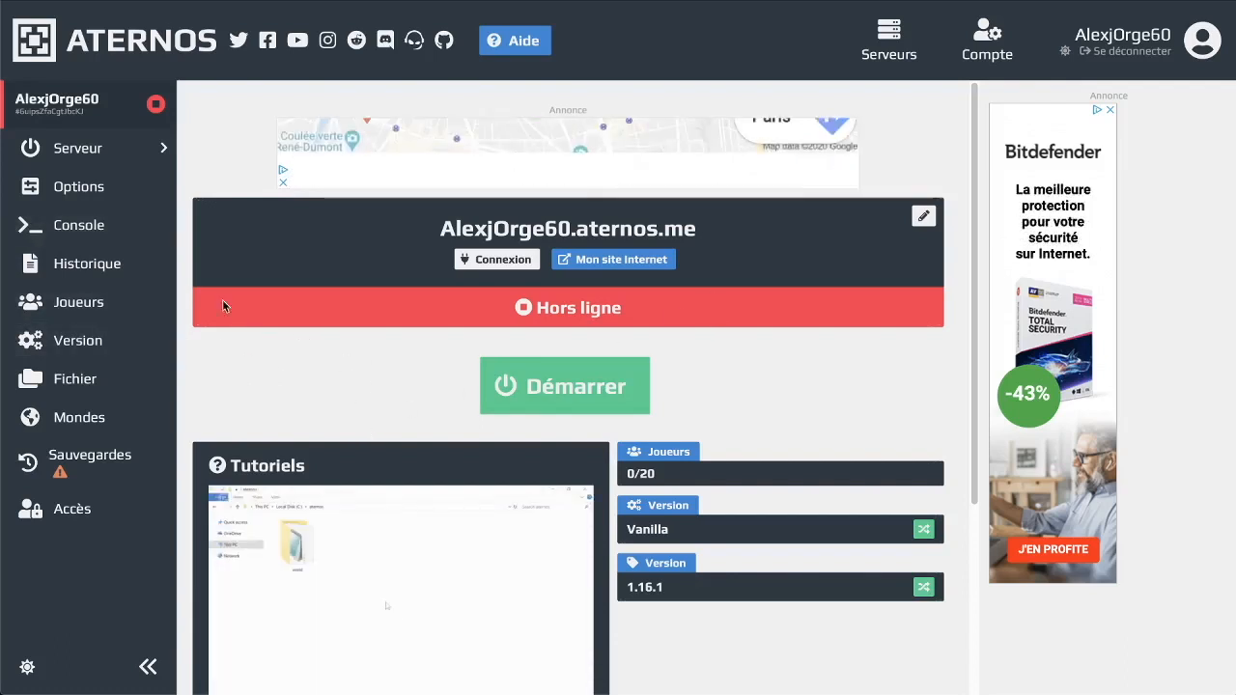
pyautogui.click(91, 164)
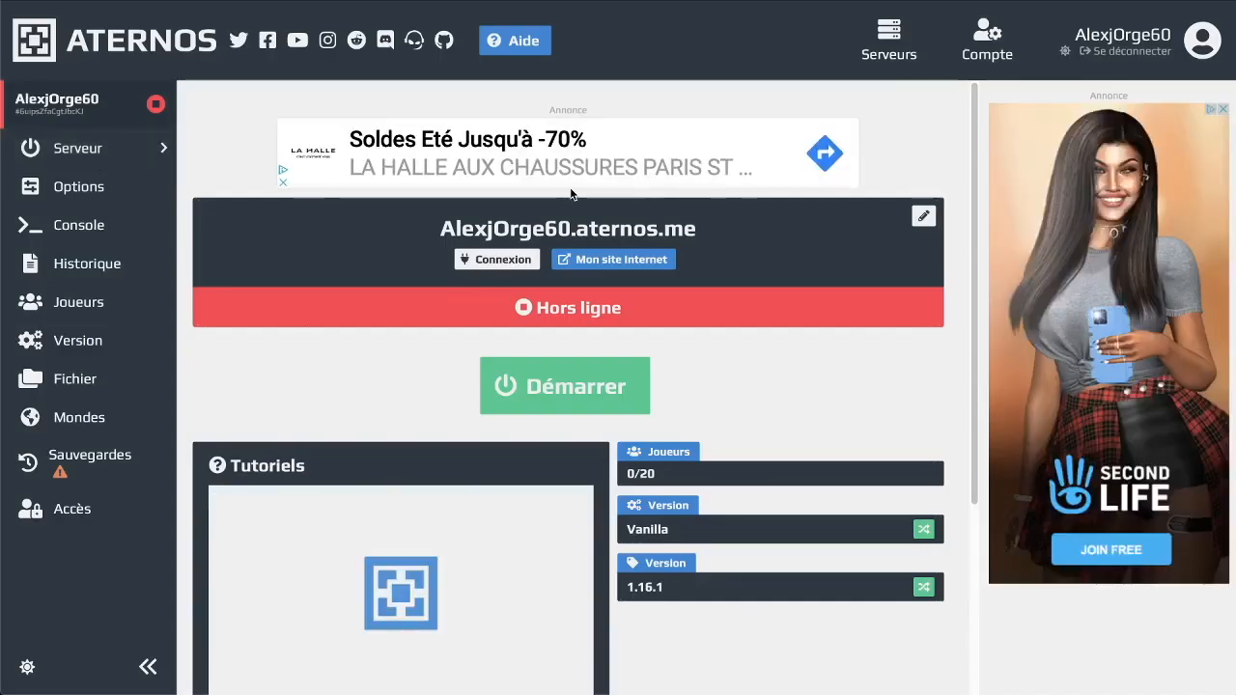
# View the server's connection IP address, then close that dialog
pyautogui.click(492, 260)
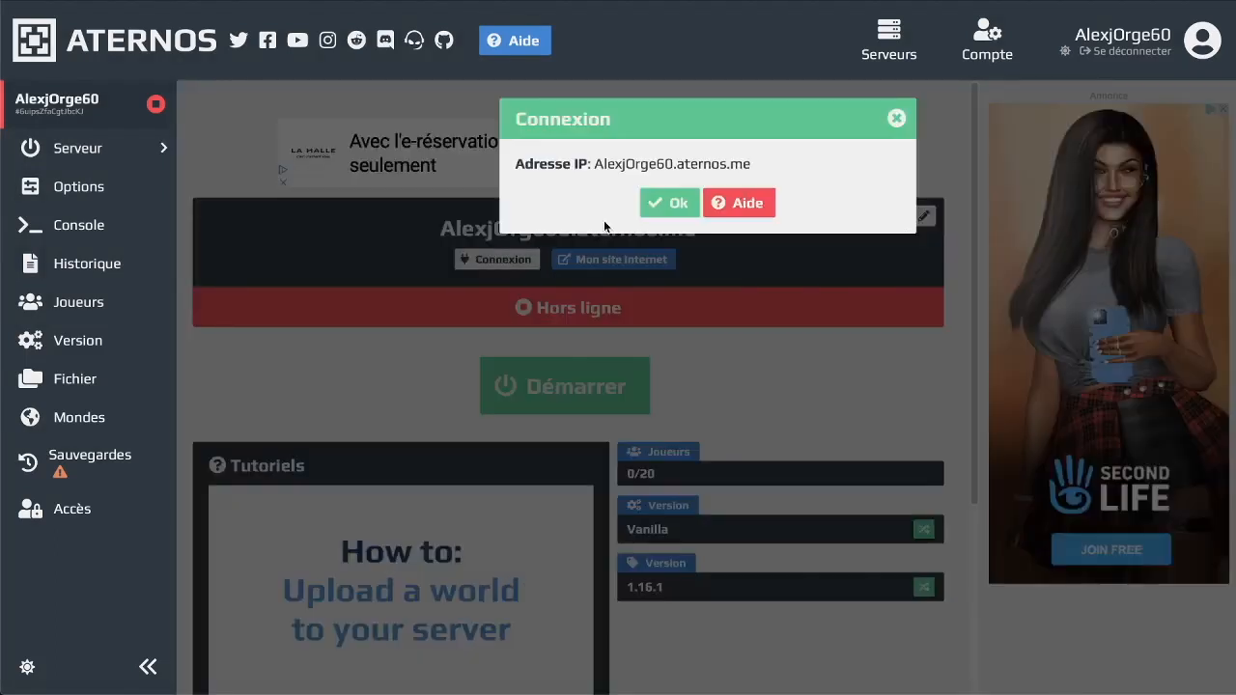
pyautogui.moveTo(595, 164)
pyautogui.mouseDown()
pyautogui.moveTo(896, 166)
pyautogui.moveTo(593, 165)
pyautogui.mouseUp()
pyautogui.click(751, 165)
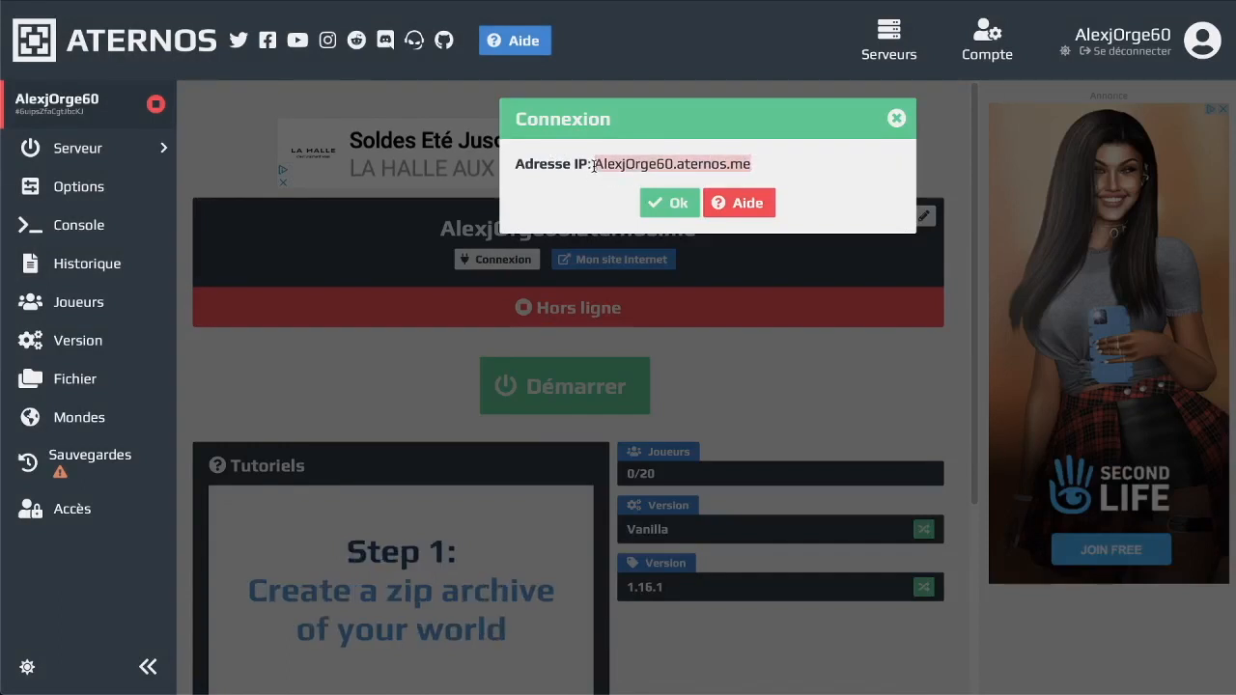
pyautogui.click(896, 118)
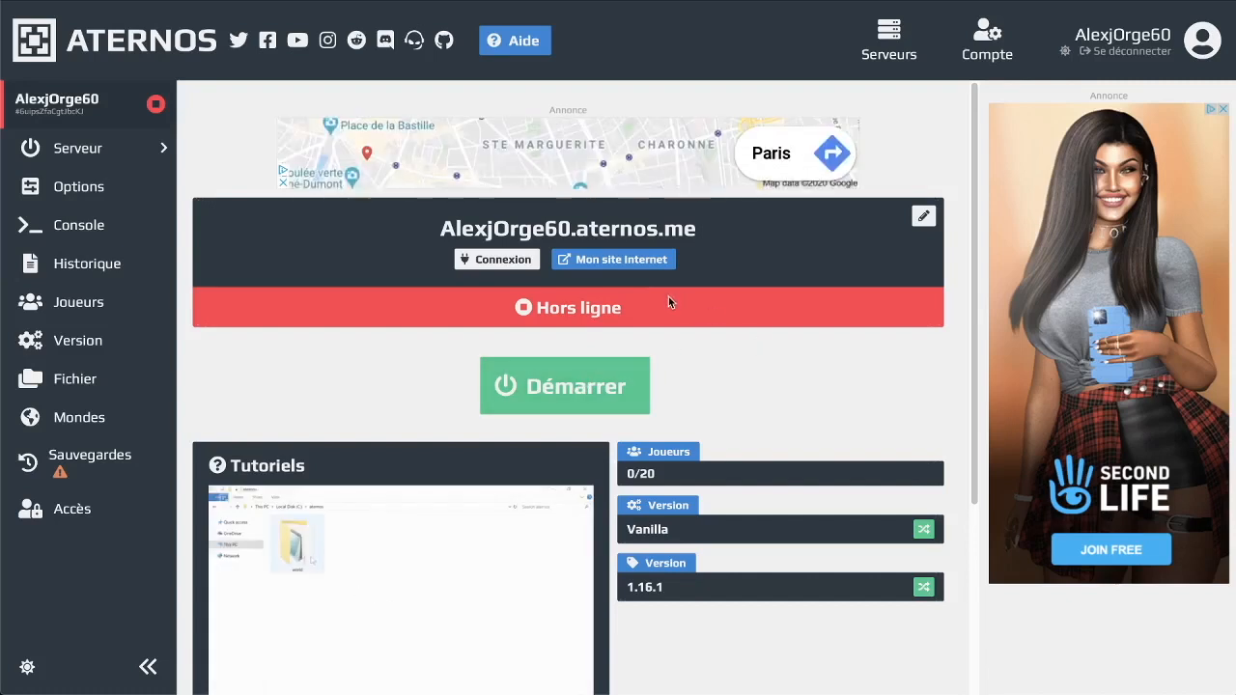
# Open the server's public website page showing Offline, 0/20 players, Vanilla 1.16.1
pyautogui.click(640, 262)
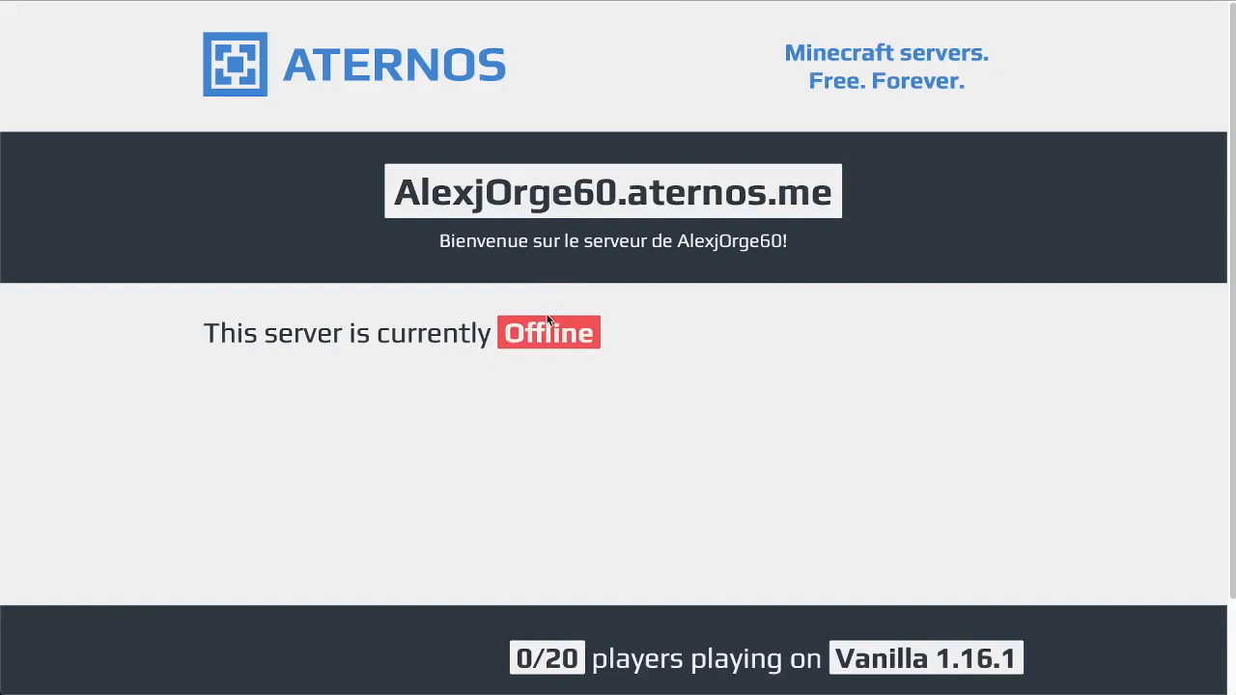
pyautogui.moveTo(373, 223); pyautogui.dragTo(790, 288)
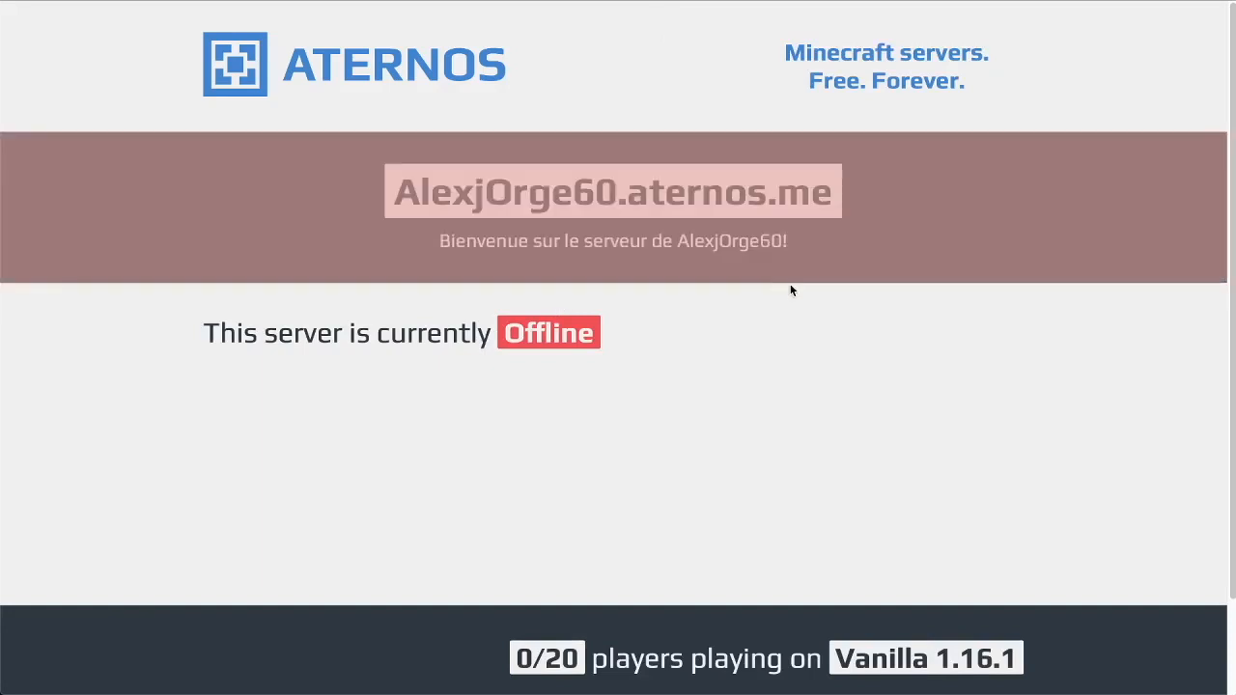
pyautogui.click(768, 338)
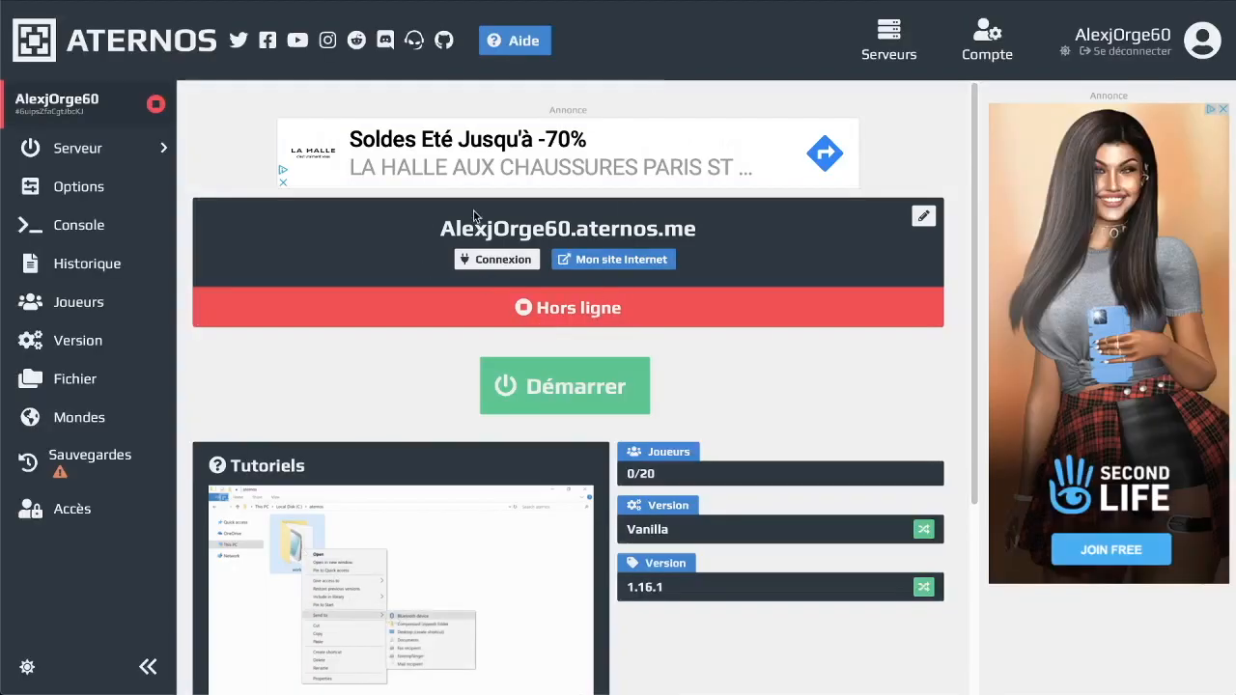
# Open the server Options, glance at the Domaine settings, and return to the server.properties list
pyautogui.click(124, 187)
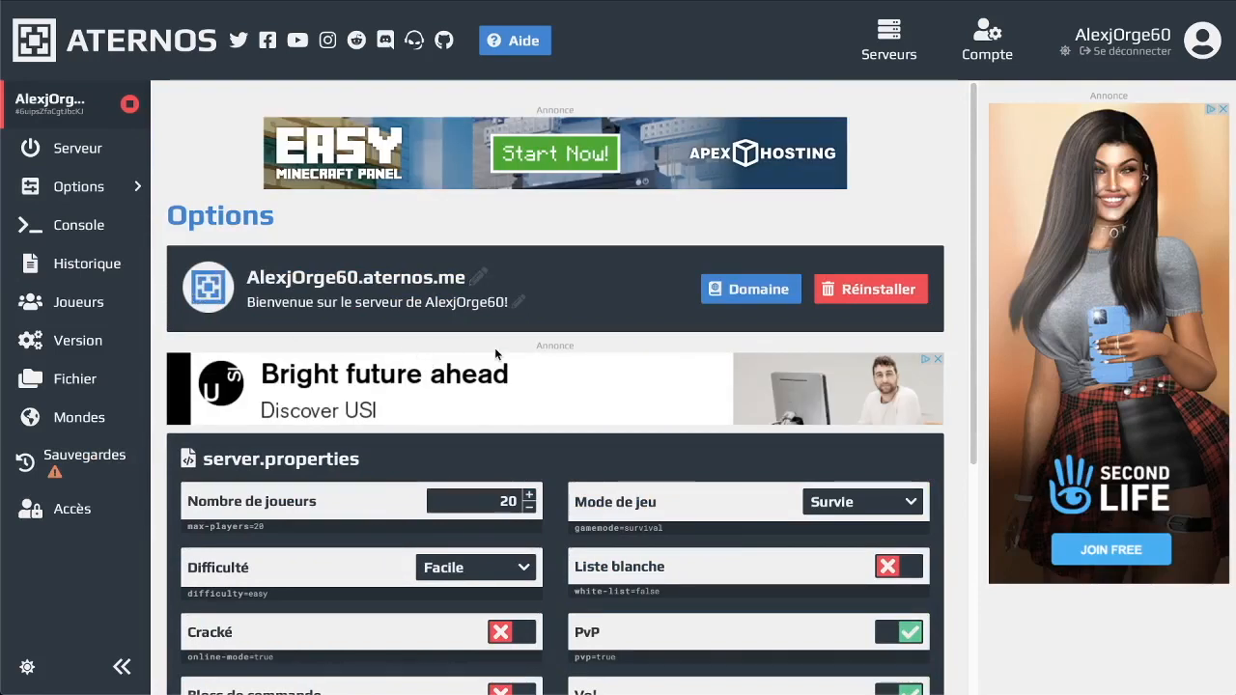
pyautogui.click(776, 295)
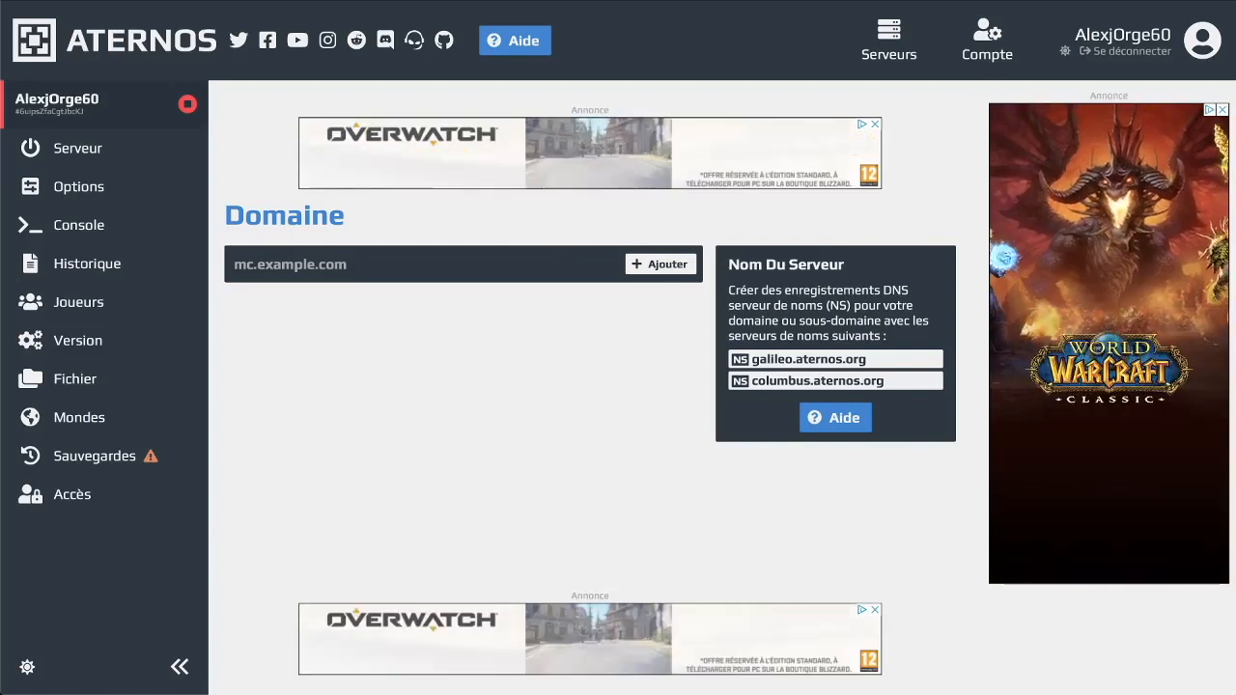
pyautogui.hotkey('alt', 'Left')
pyautogui.scroll(-3, 531, 372)
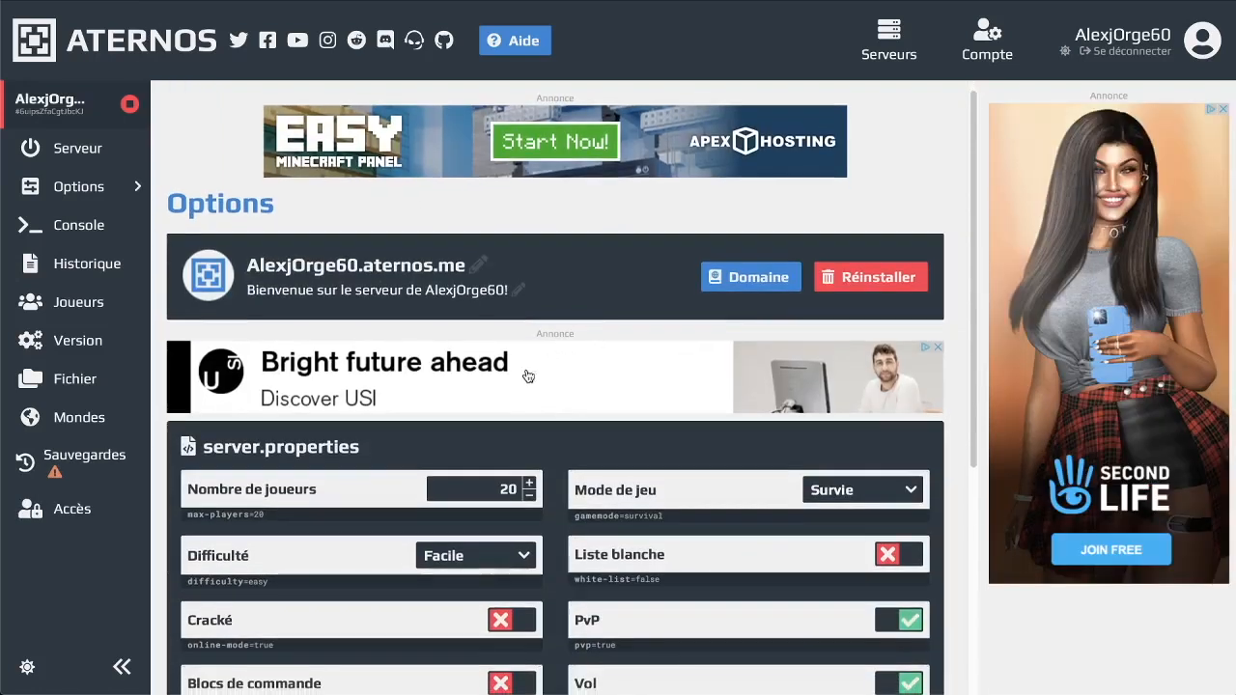
# Set max players to 10 and difficulty to Normal, keep cracked mode off, and enable command blocks
pyautogui.doubleClick(501, 150)
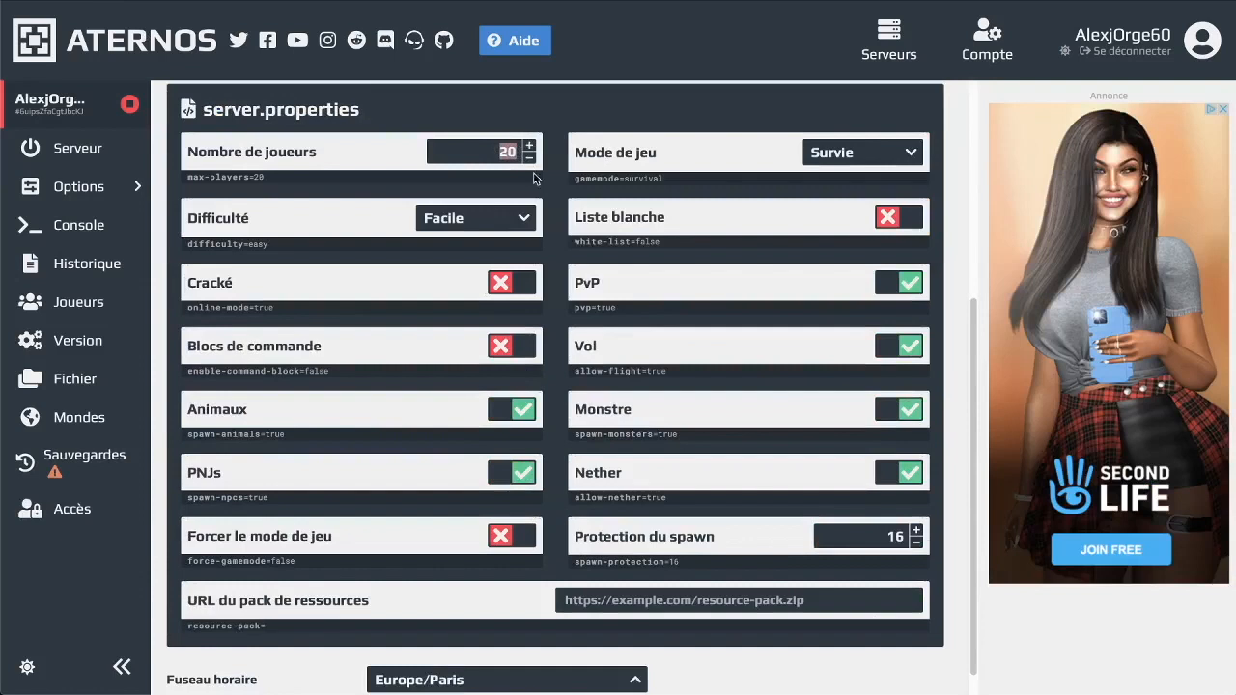
pyautogui.press('BackSpace')
pyautogui.click(414, 151)
pyautogui.click(442, 220)
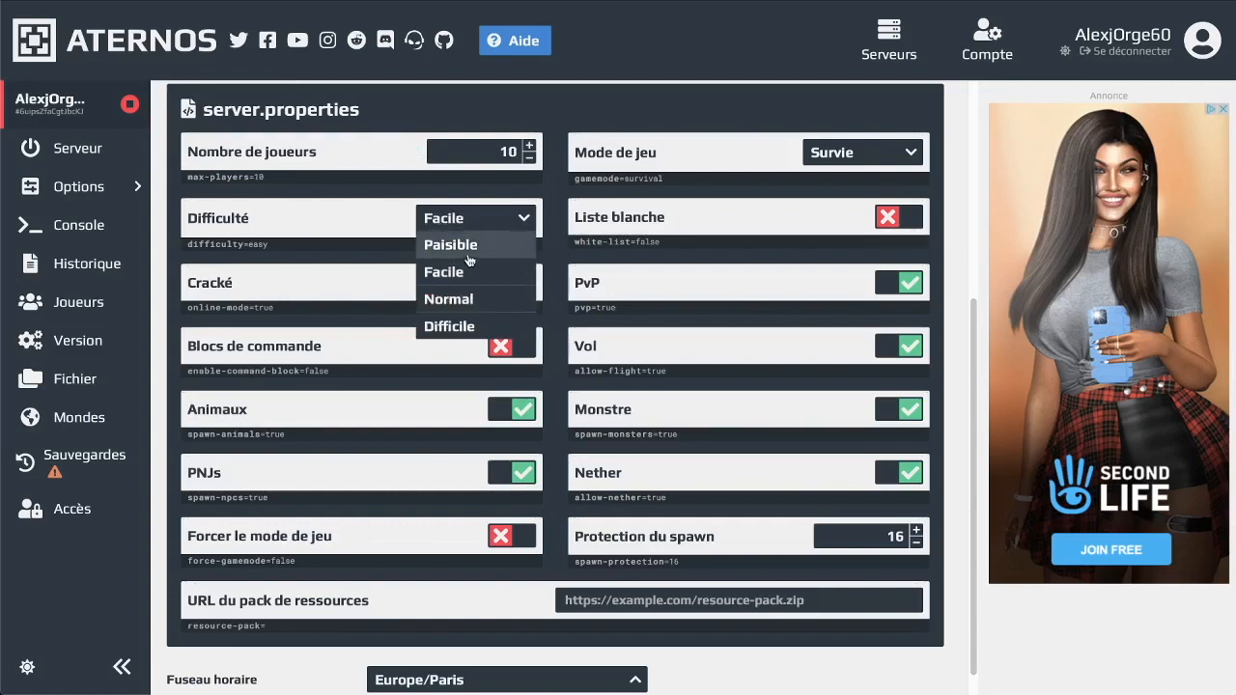
pyautogui.click(467, 301)
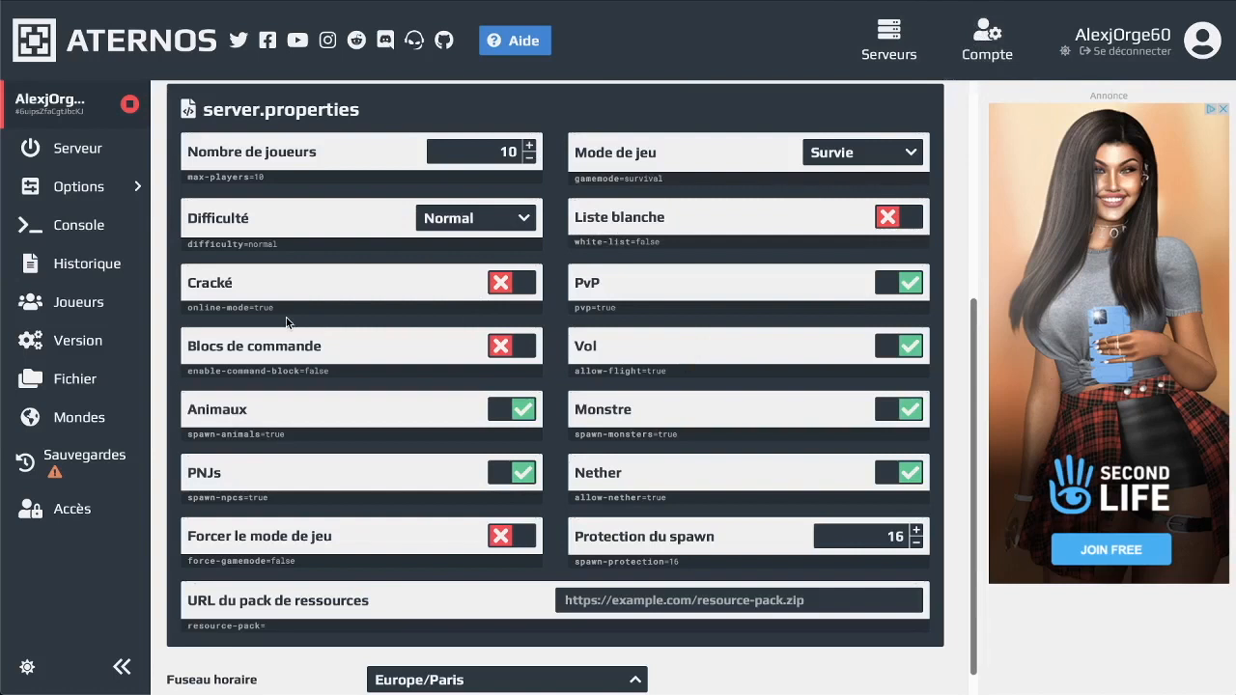
pyautogui.click(528, 290)
pyautogui.click(501, 291)
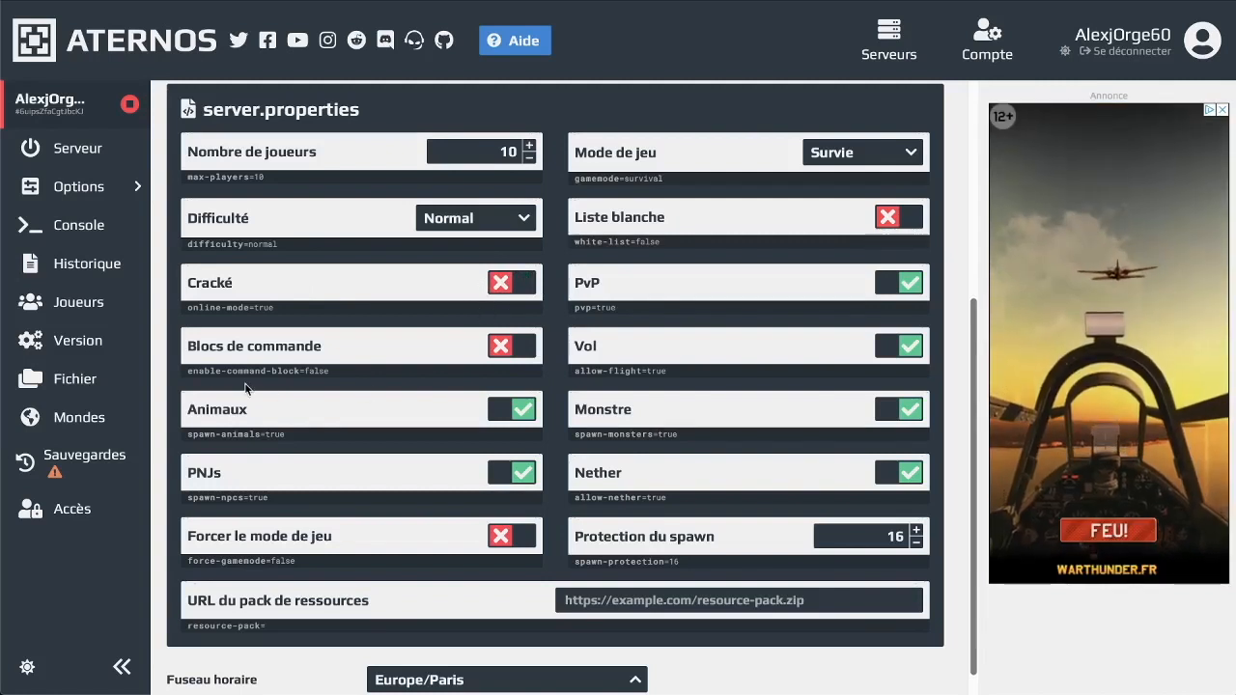
pyautogui.click(502, 346)
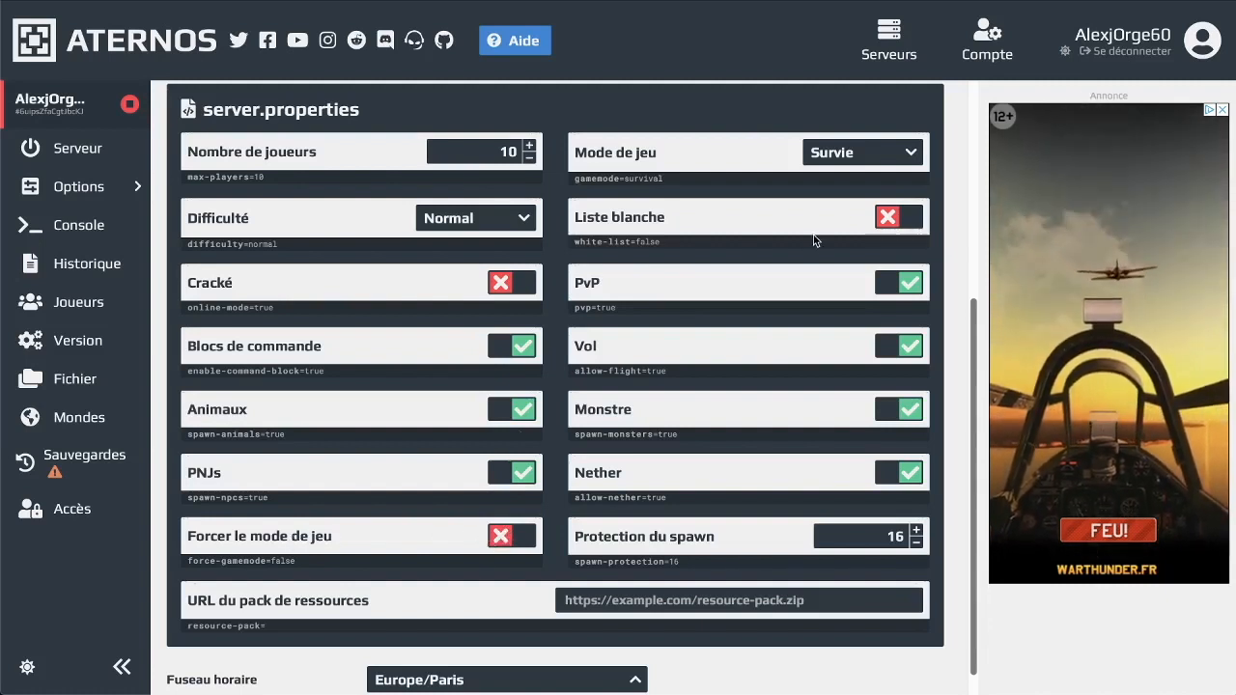
# Set game mode to Créatif with forced game mode off, and turn on the whitelist
pyautogui.click(856, 159)
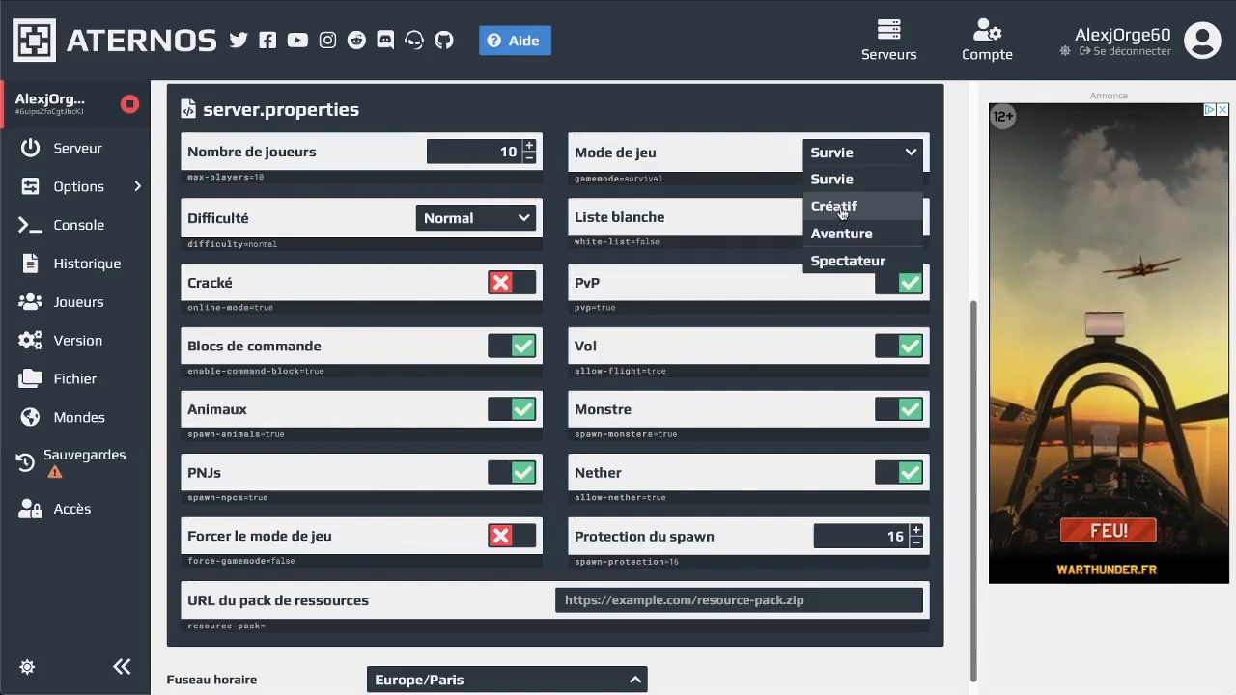
pyautogui.click(837, 208)
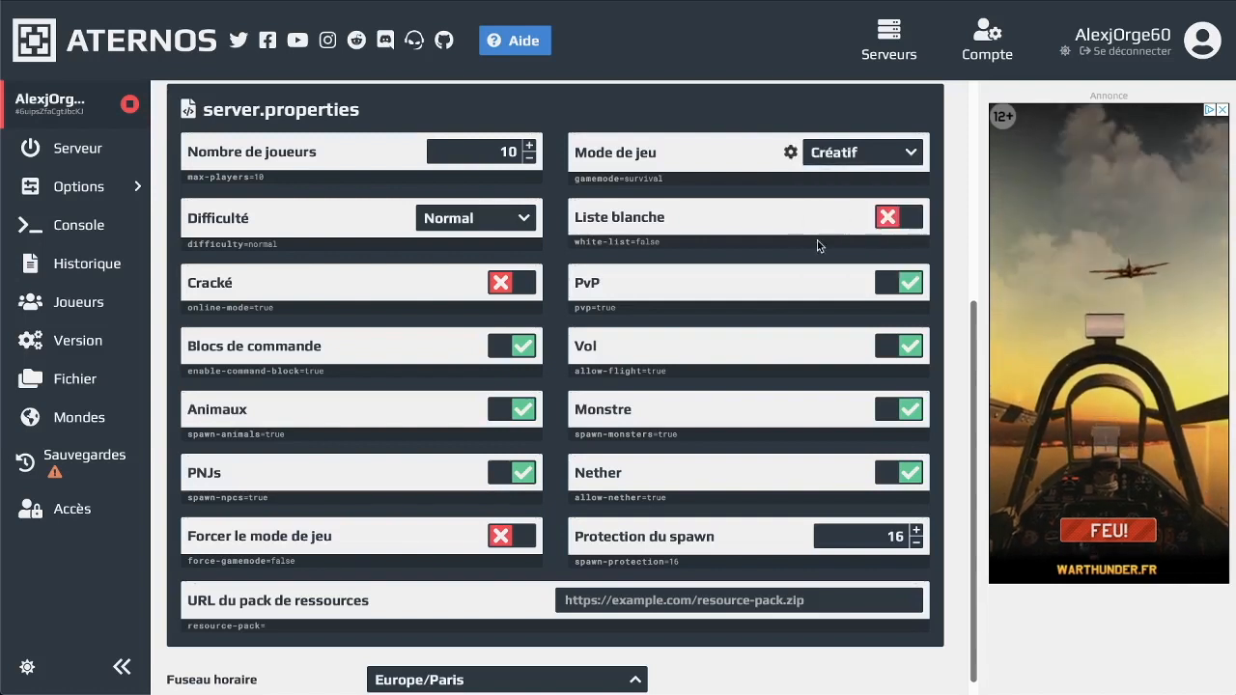
pyautogui.click(502, 539)
pyautogui.click(502, 541)
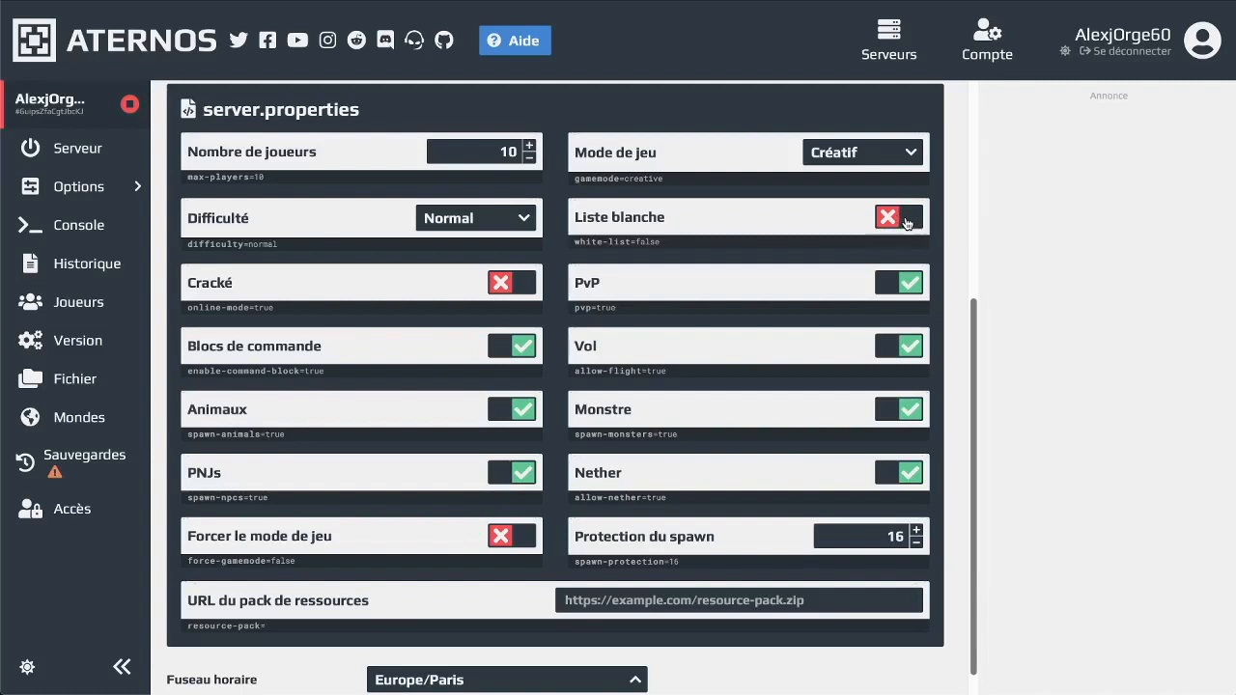
pyautogui.click(906, 223)
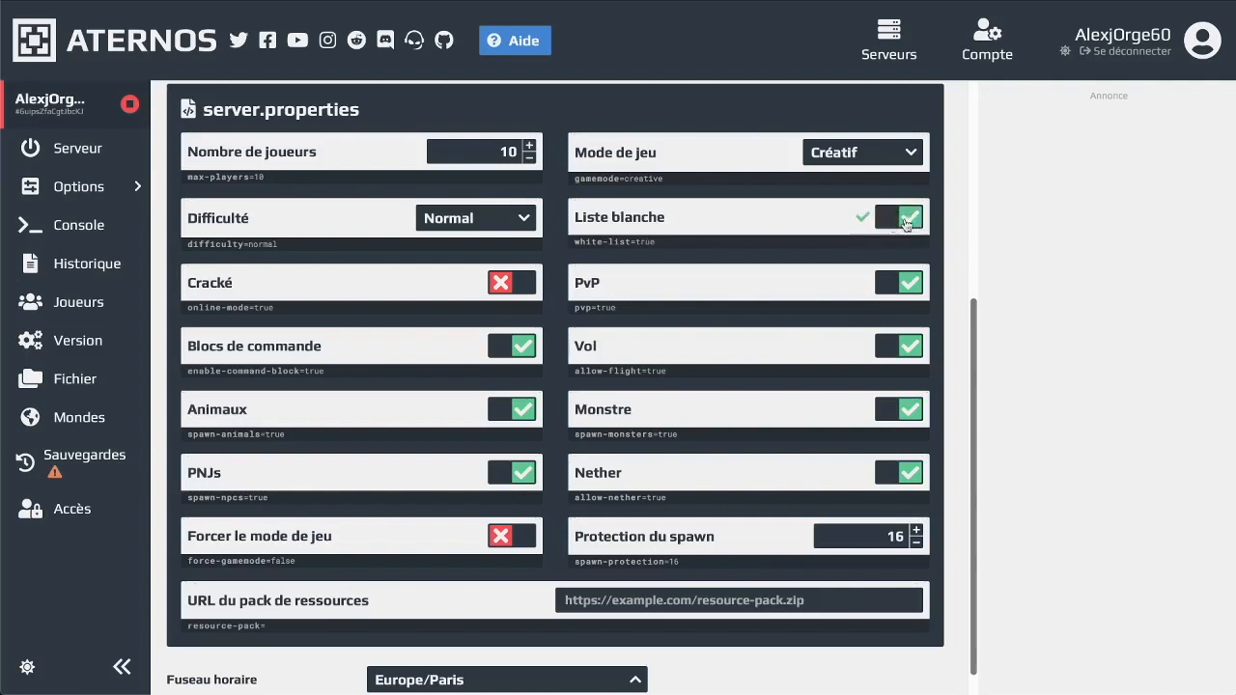
pyautogui.click(120, 316)
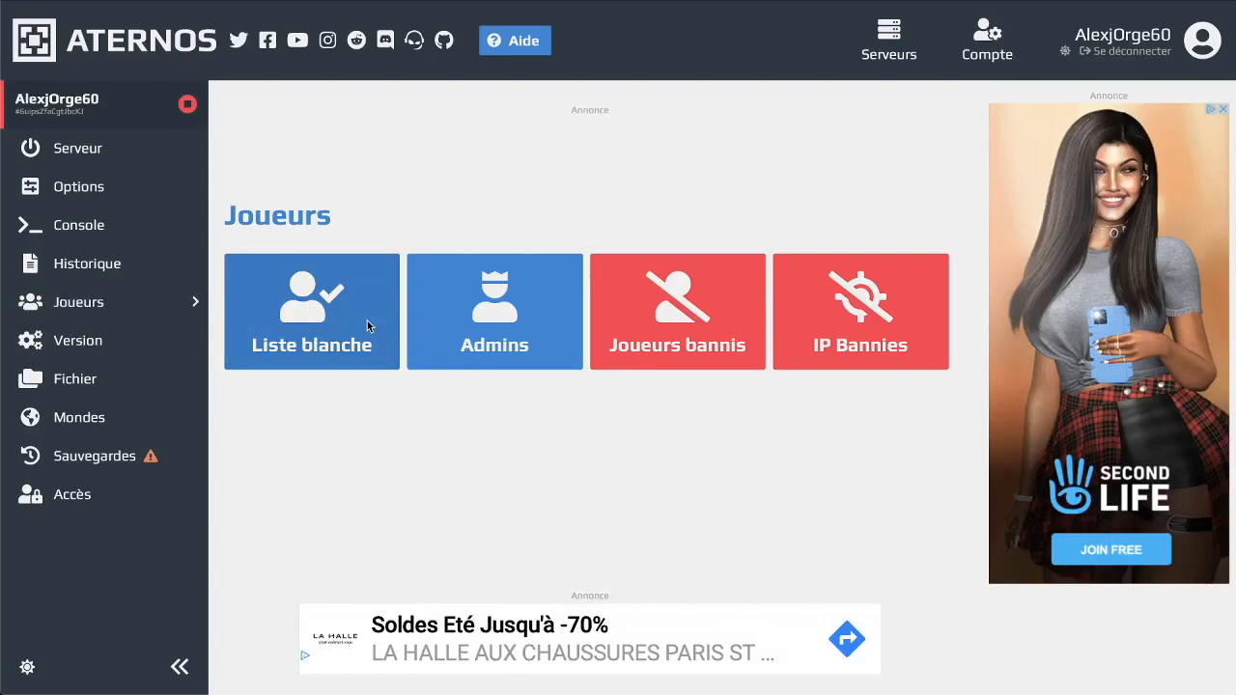
# Add the player's username to the whitelist, then return to the Joueurs overview
pyautogui.click(375, 325)
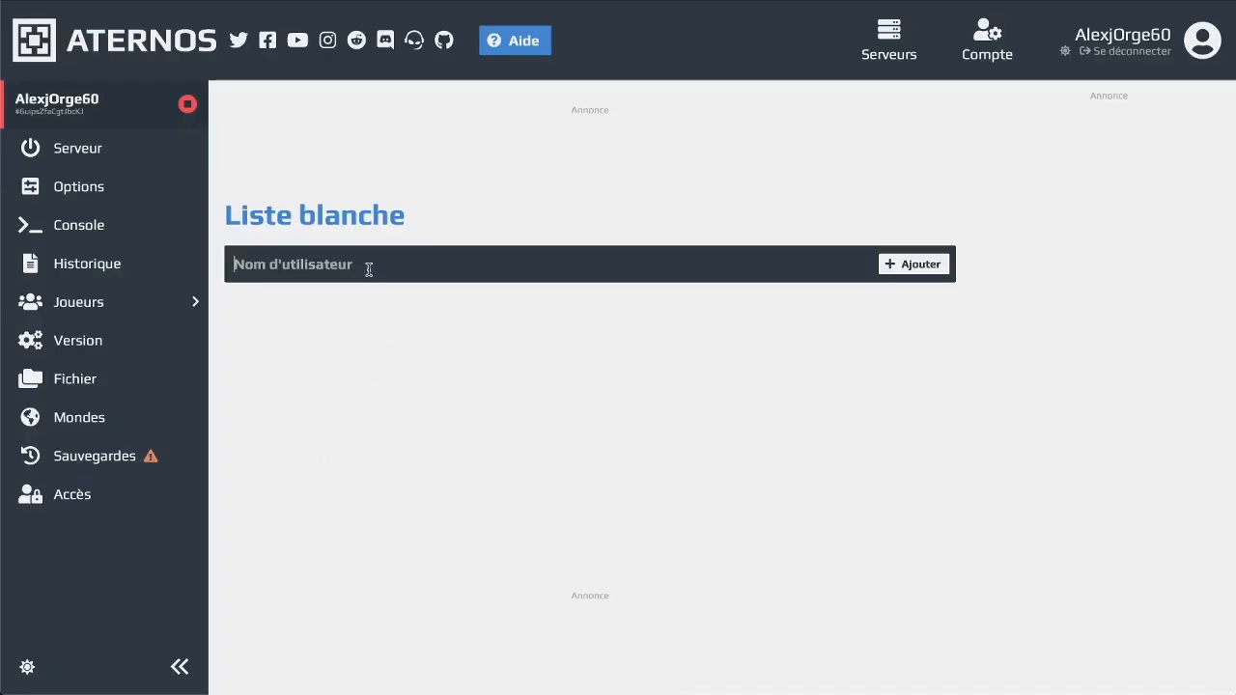
pyautogui.write('OrgeAlexj06')
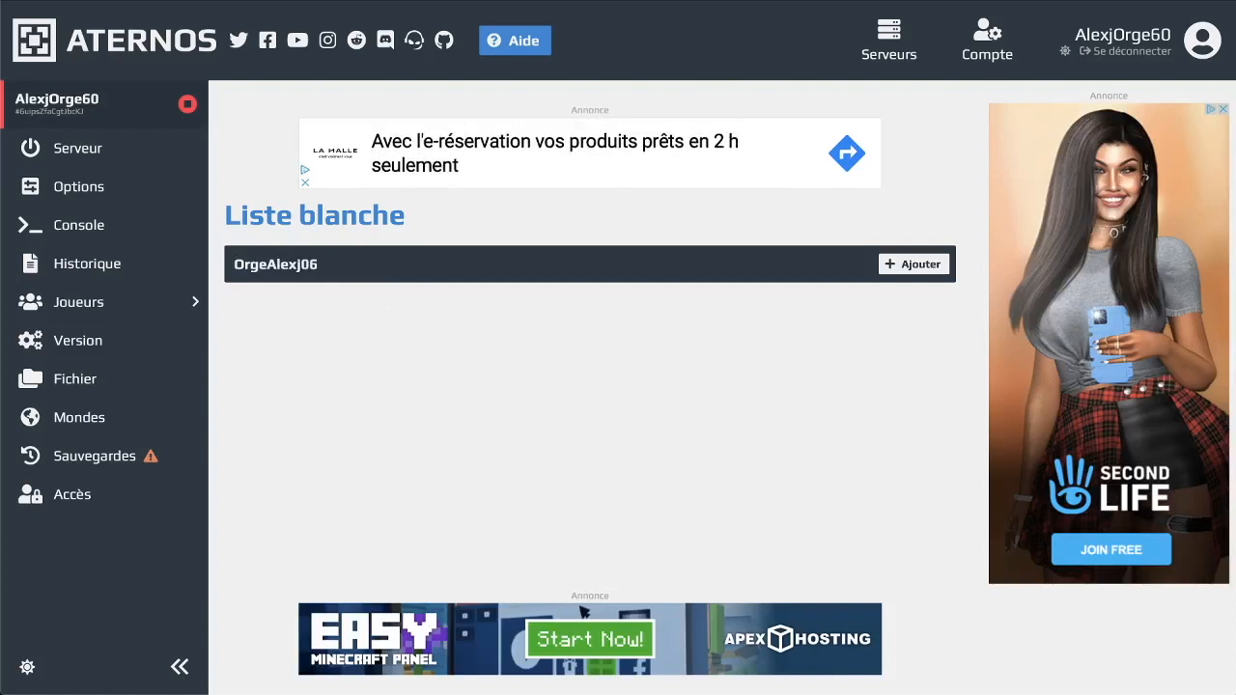
pyautogui.press('Return')
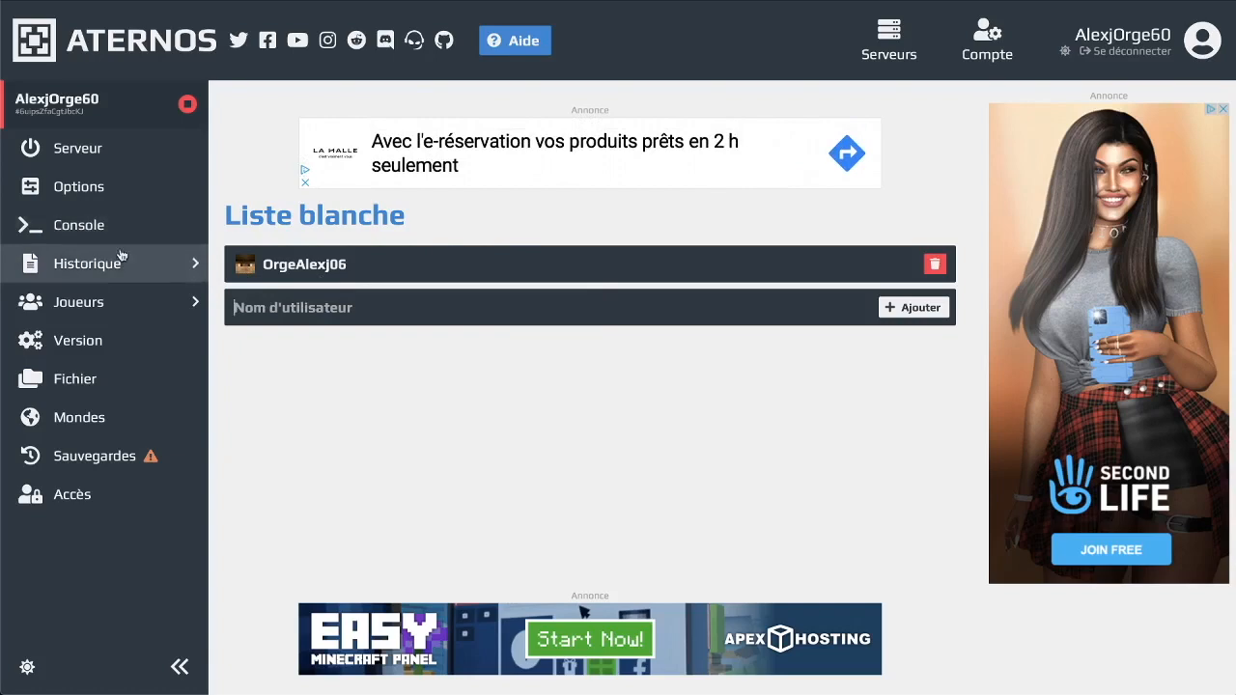
pyautogui.click(140, 307)
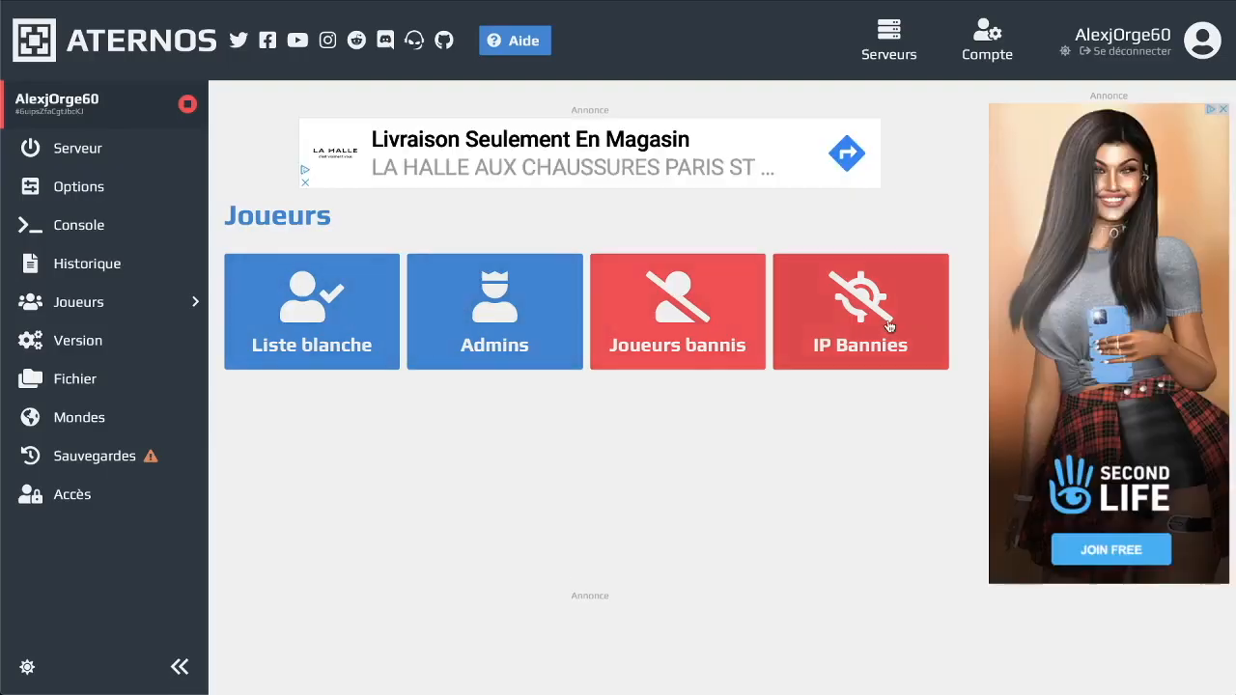
# Switch Vol (flight) off in server.properties while leaving monster spawning on
pyautogui.click(124, 199)
pyautogui.scroll(-3, 414, 366)
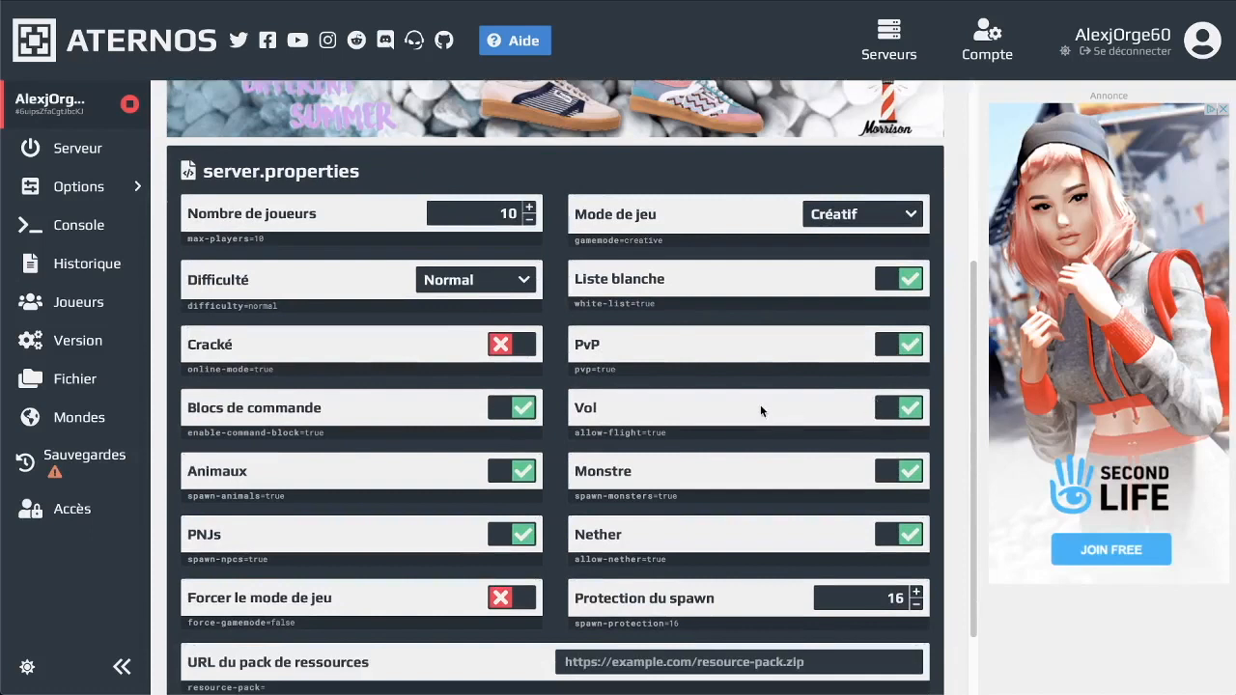
pyautogui.click(905, 409)
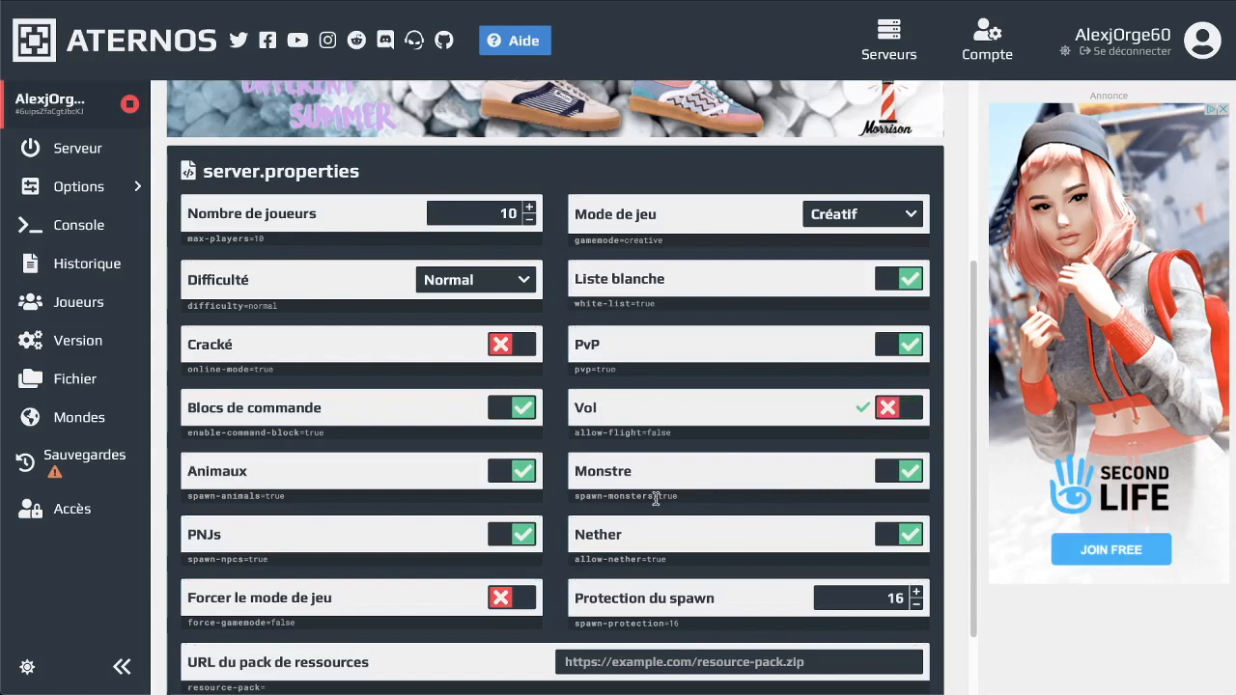
pyautogui.click(890, 473)
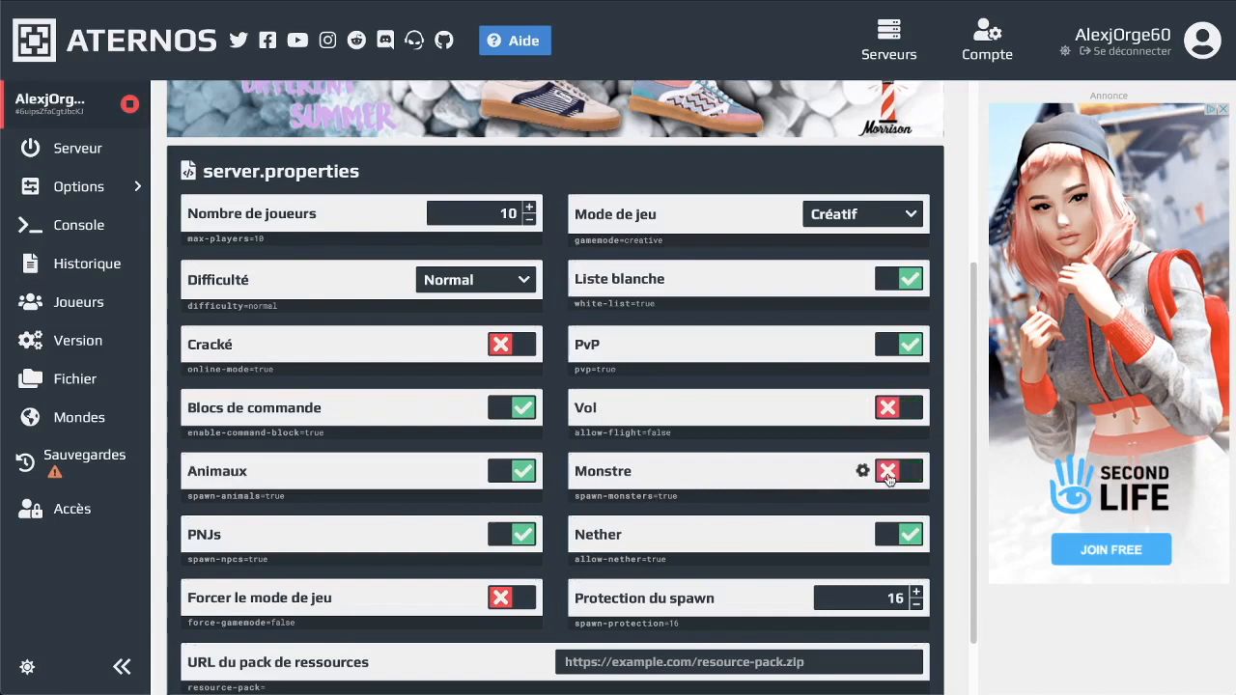
pyautogui.click(892, 477)
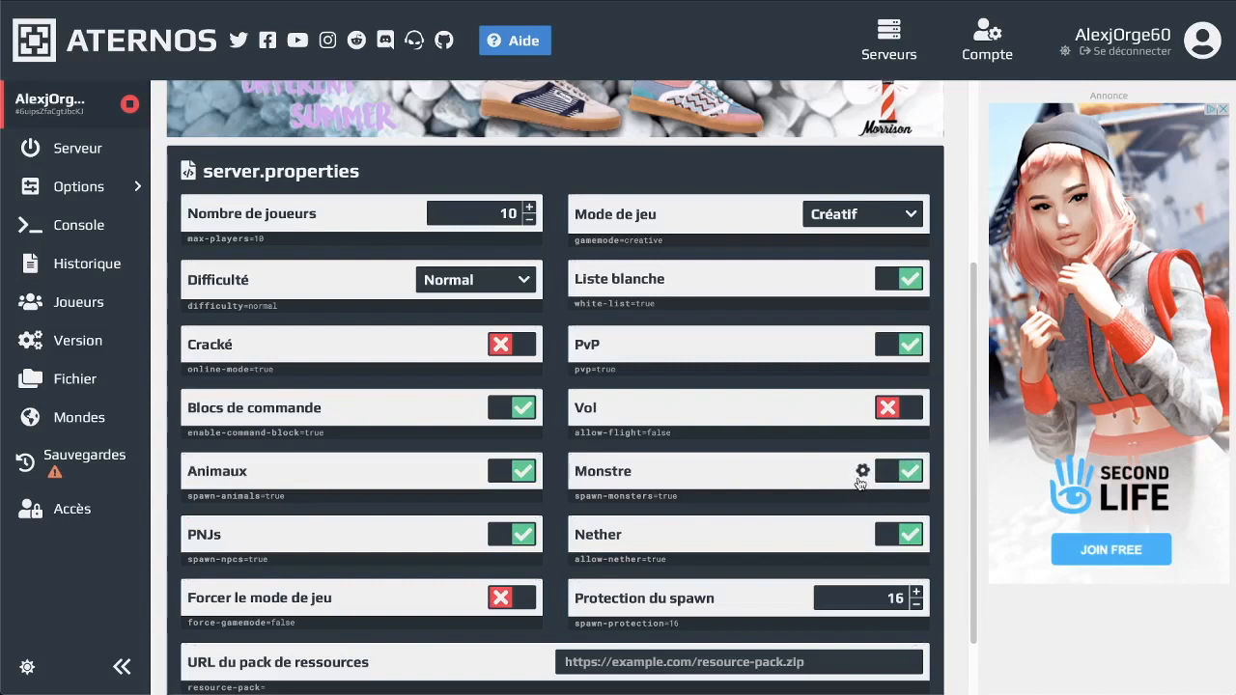
pyautogui.click(884, 473)
pyautogui.scroll(-1, 759, 560)
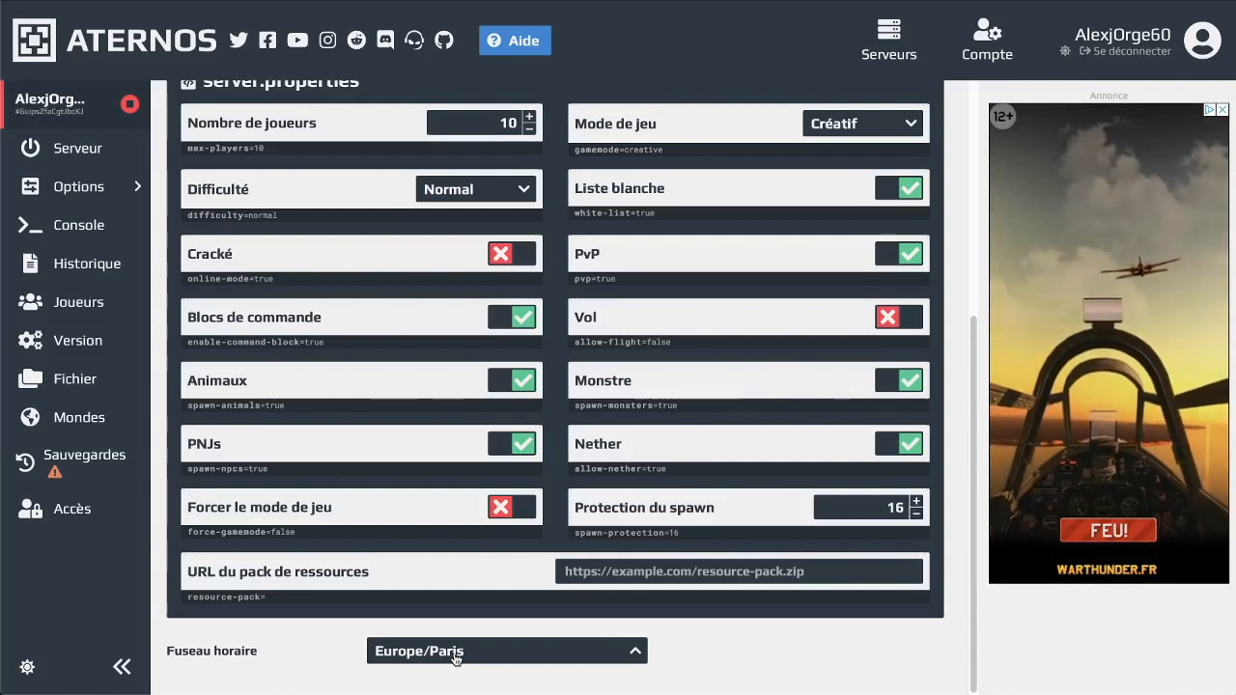
# Check the server console, the log history, and the whitelisted players
pyautogui.click(100, 238)
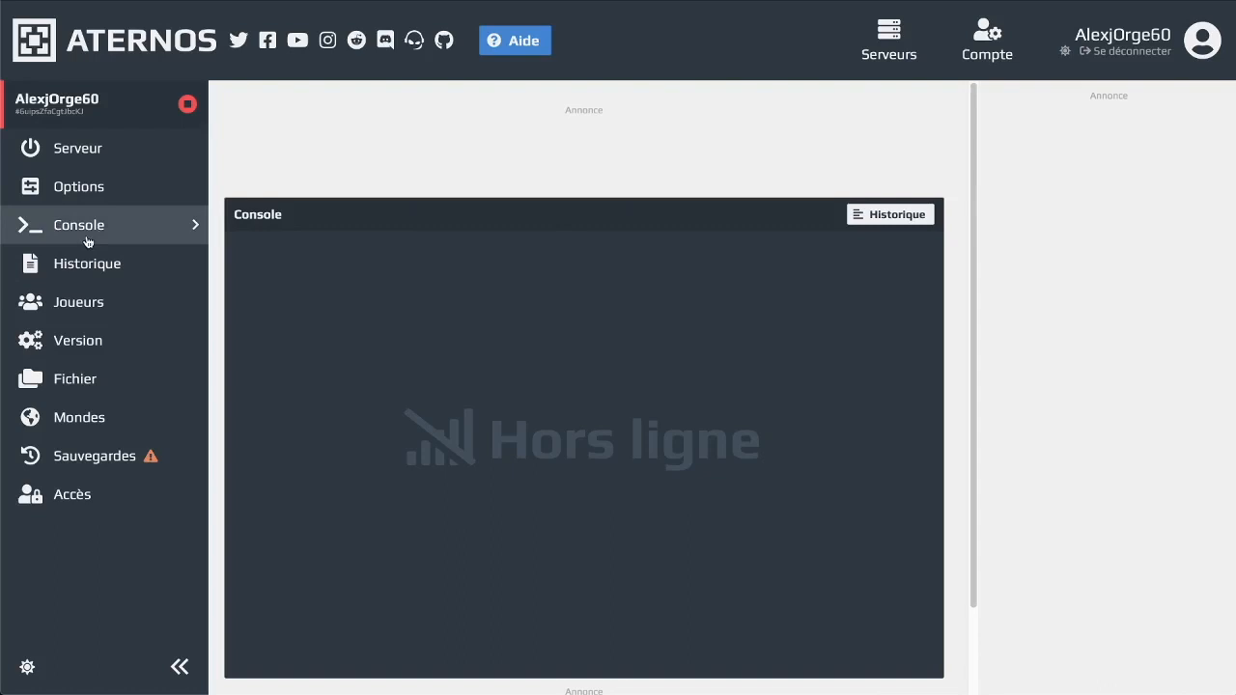
pyautogui.scroll(-1, 537, 411)
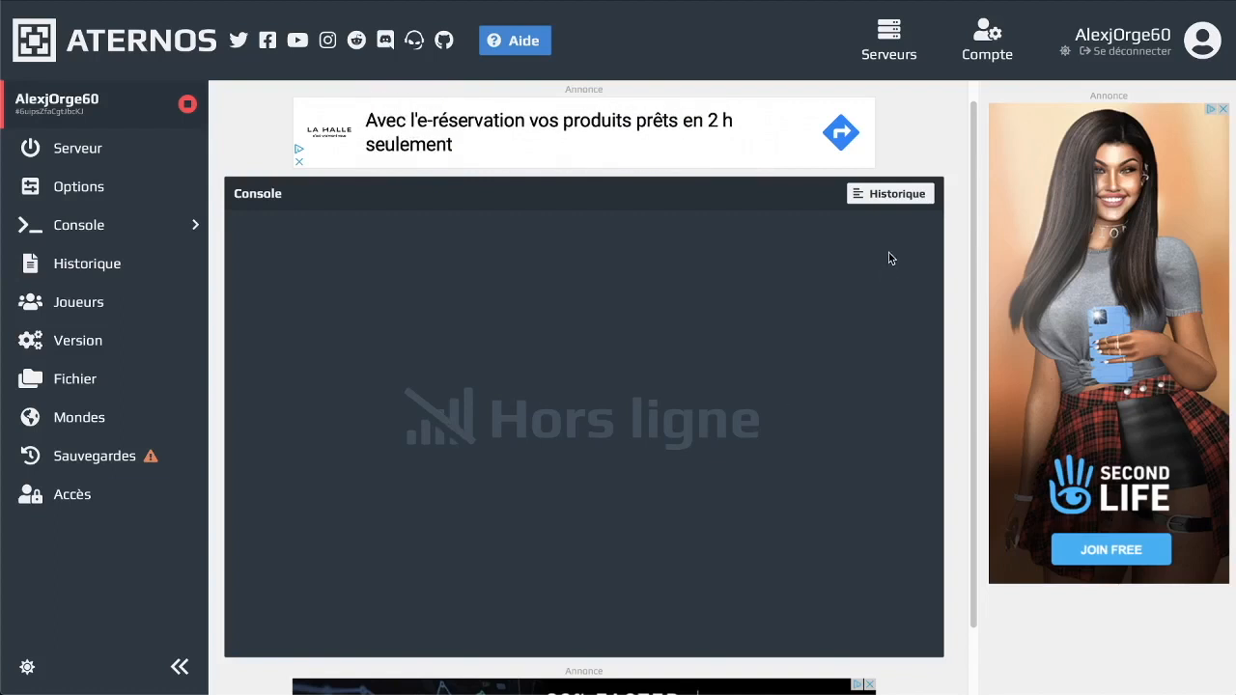
pyautogui.click(116, 267)
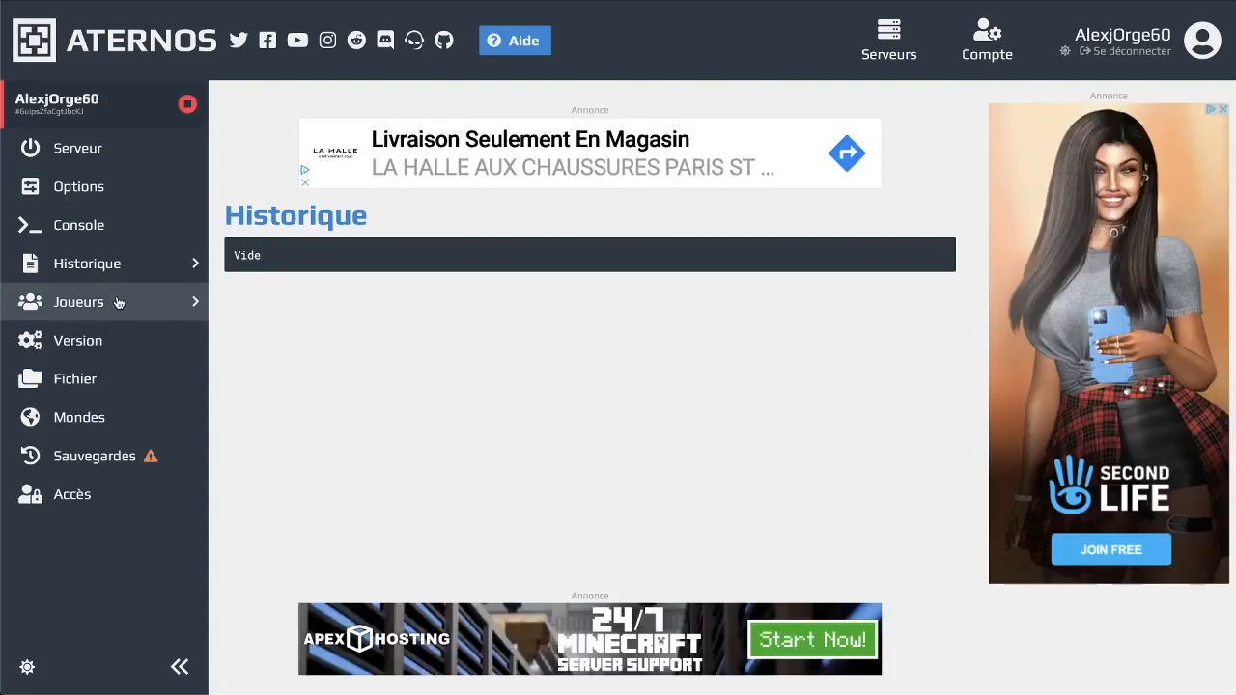
pyautogui.click(113, 305)
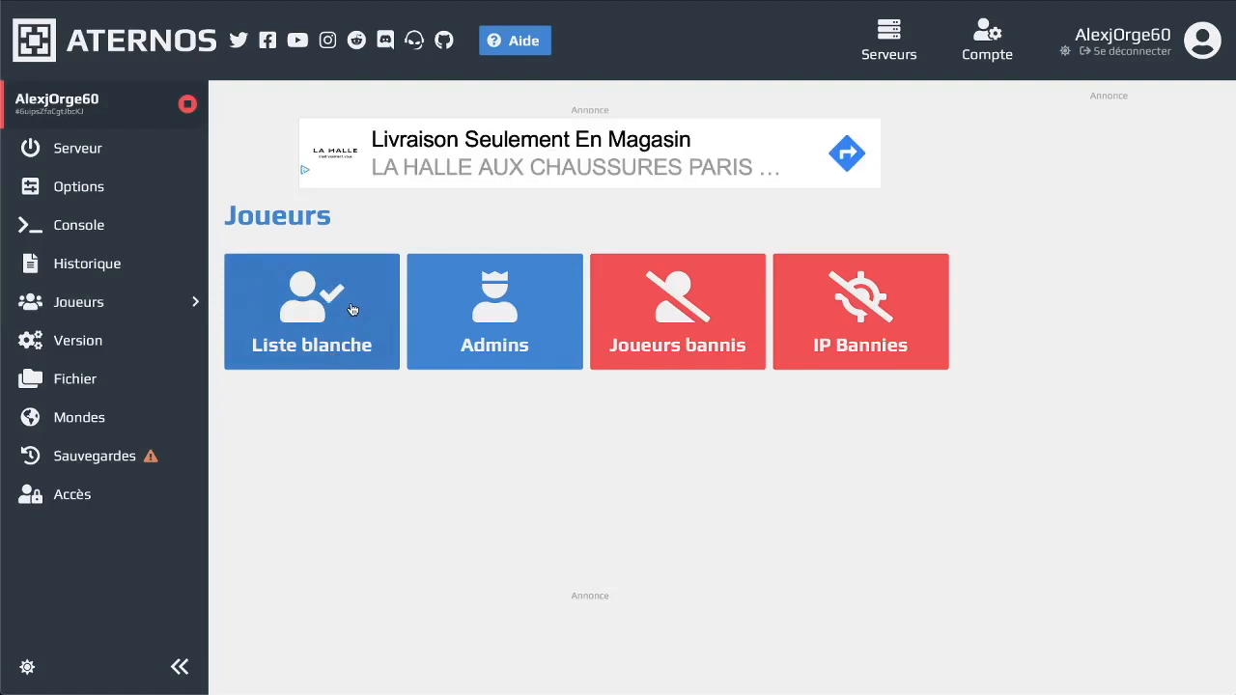
pyautogui.click(393, 272)
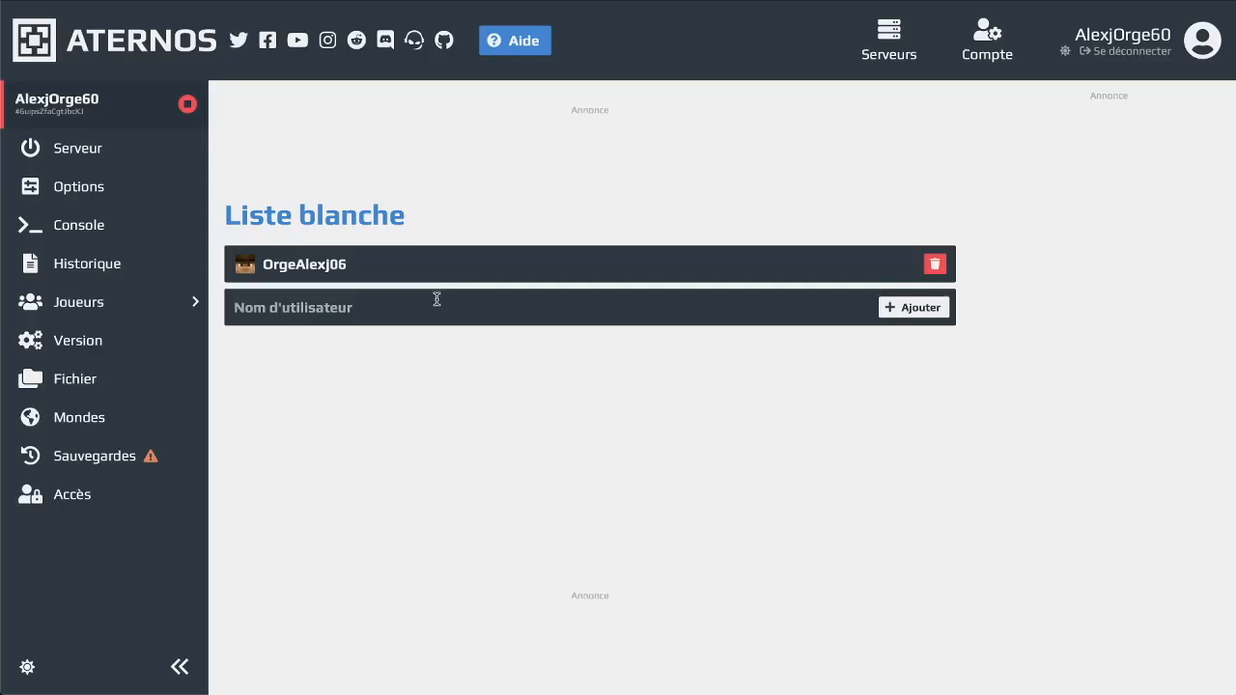
pyautogui.click(82, 0)
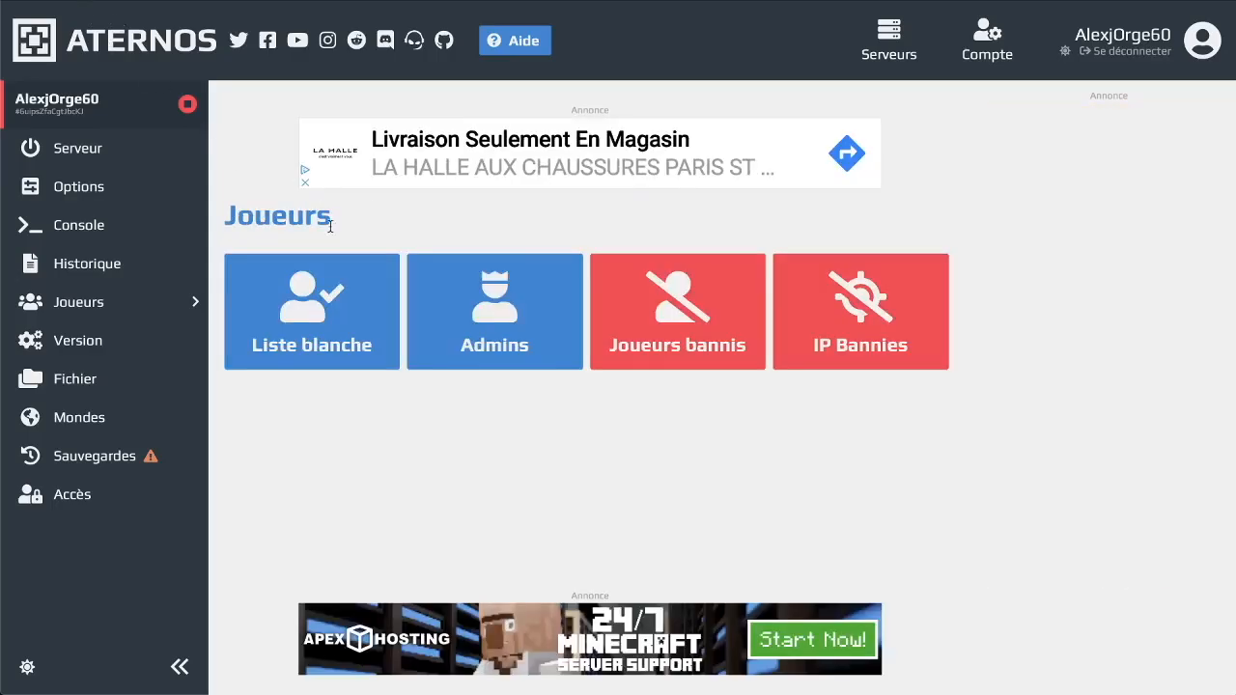
# Add the player's username to the server's Admins list
pyautogui.click(502, 336)
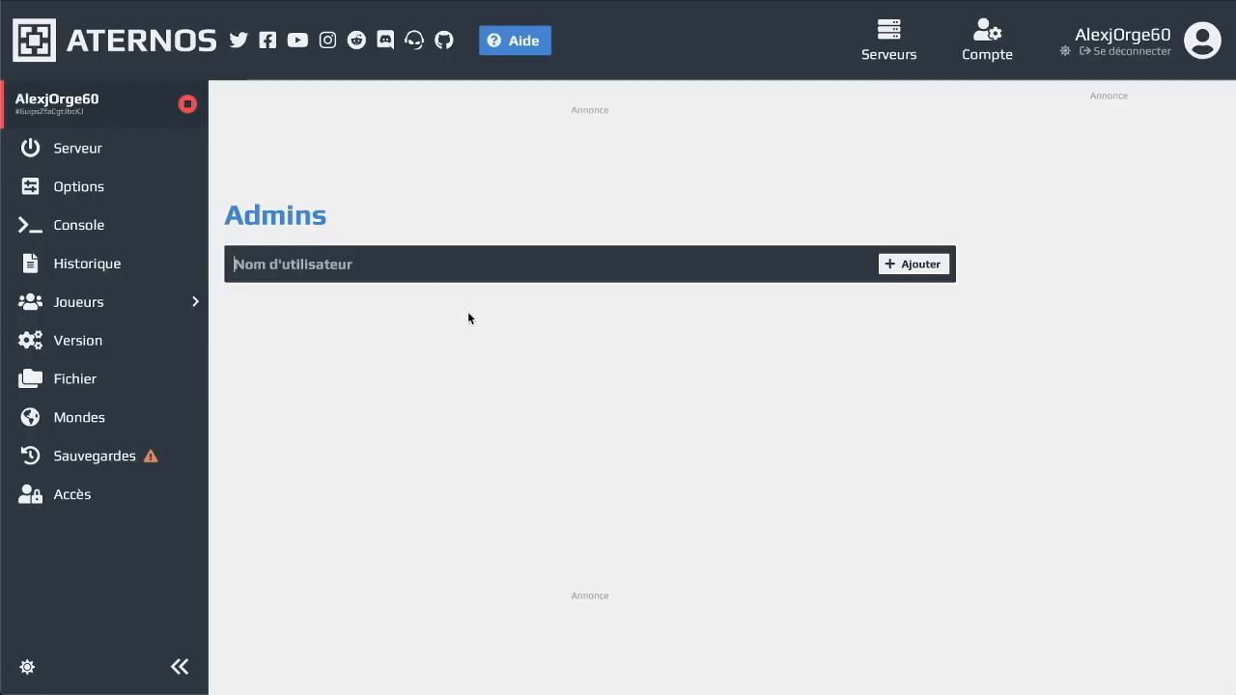
pyautogui.write('O')
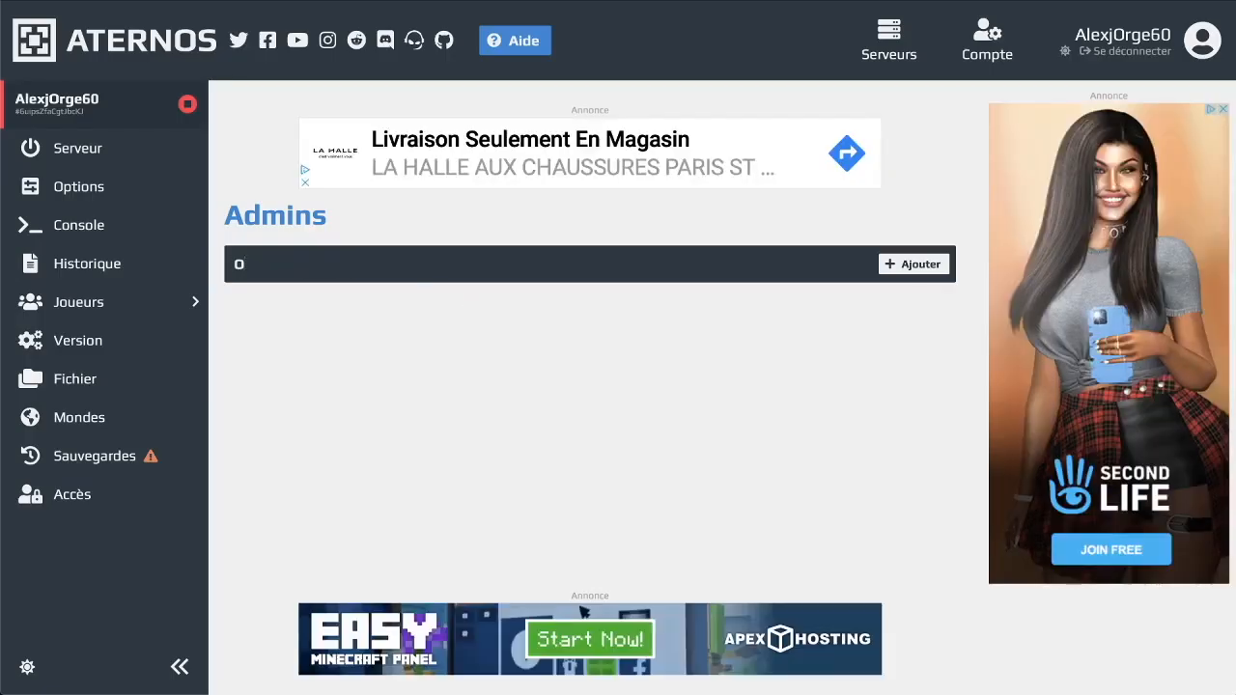
pyautogui.write('rgeAlexj06')
pyautogui.press('Return')
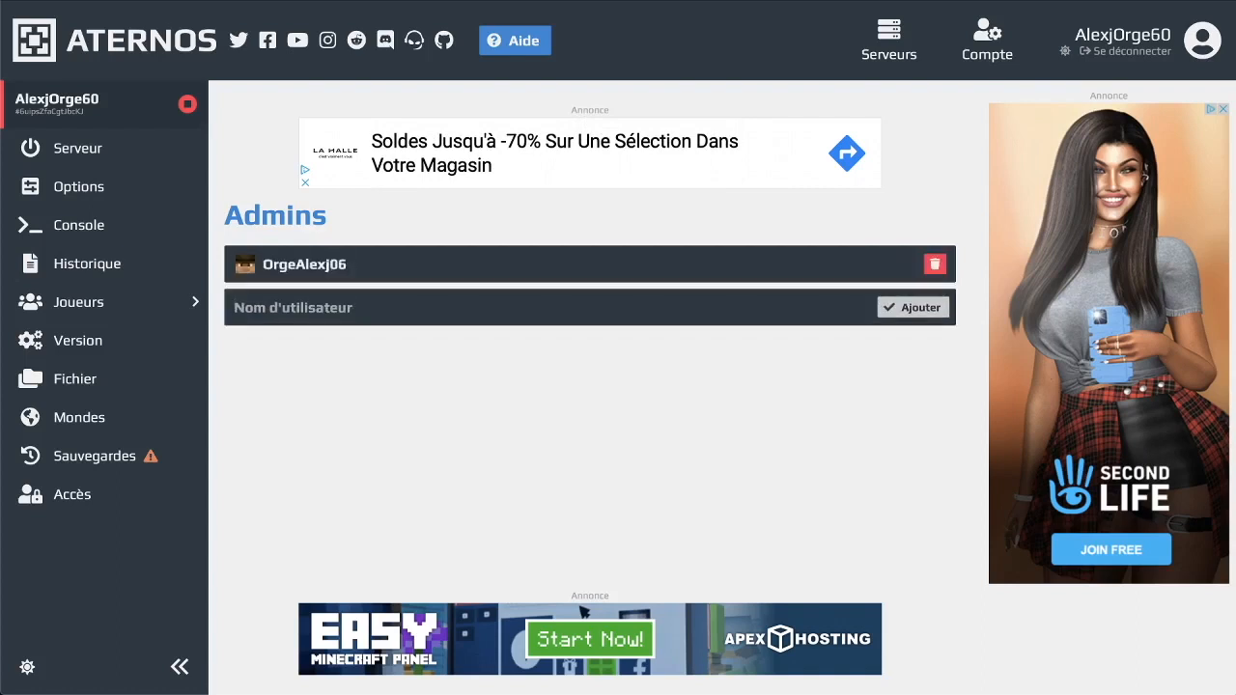
# Ban a player on the banned-players list, then remove them so the list is empty again
pyautogui.click(127, 314)
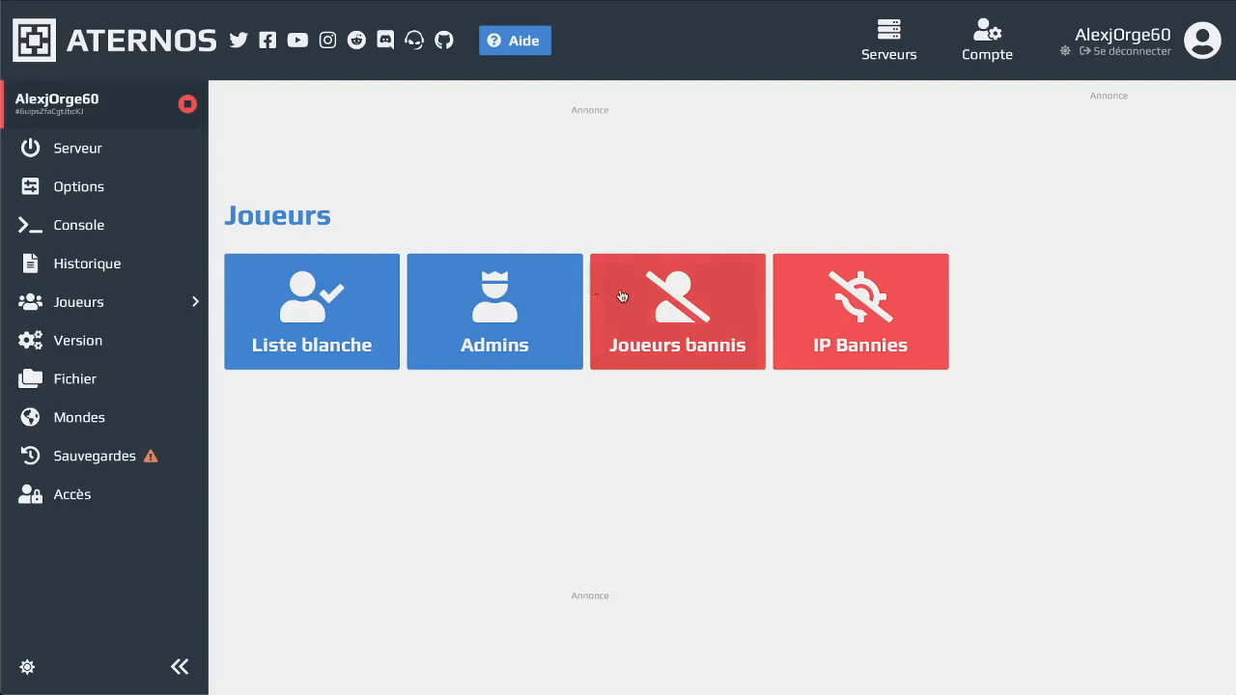
pyautogui.click(675, 307)
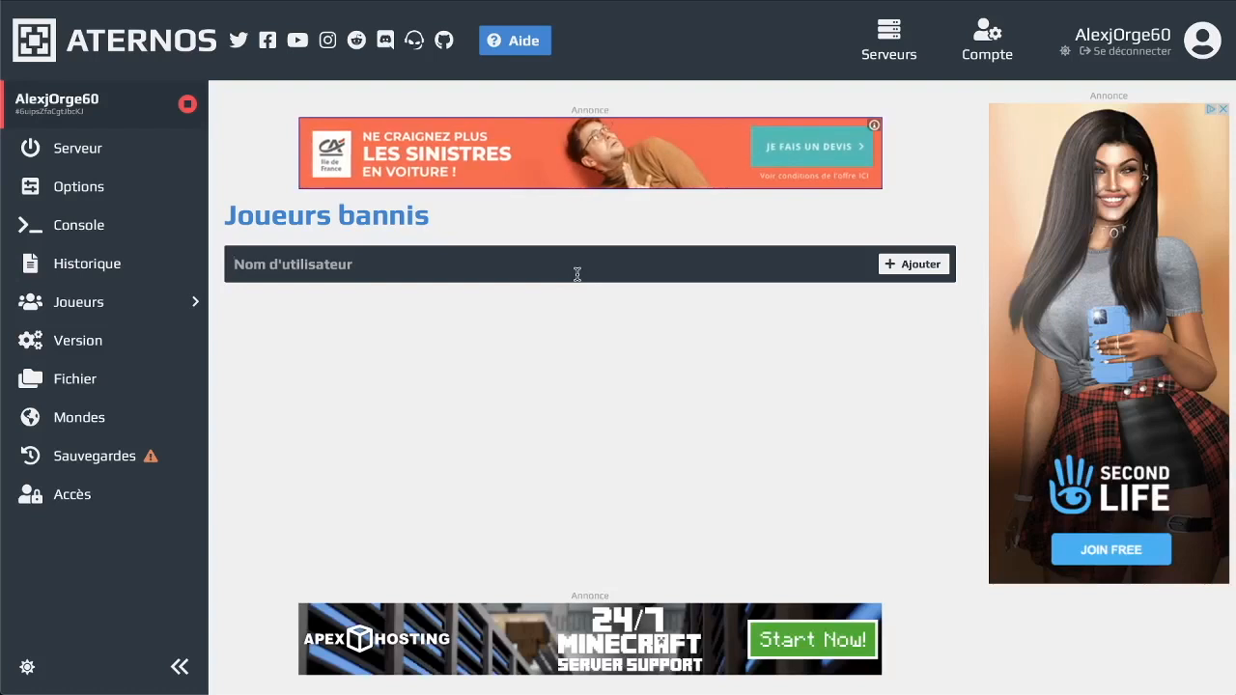
pyautogui.write('Or')
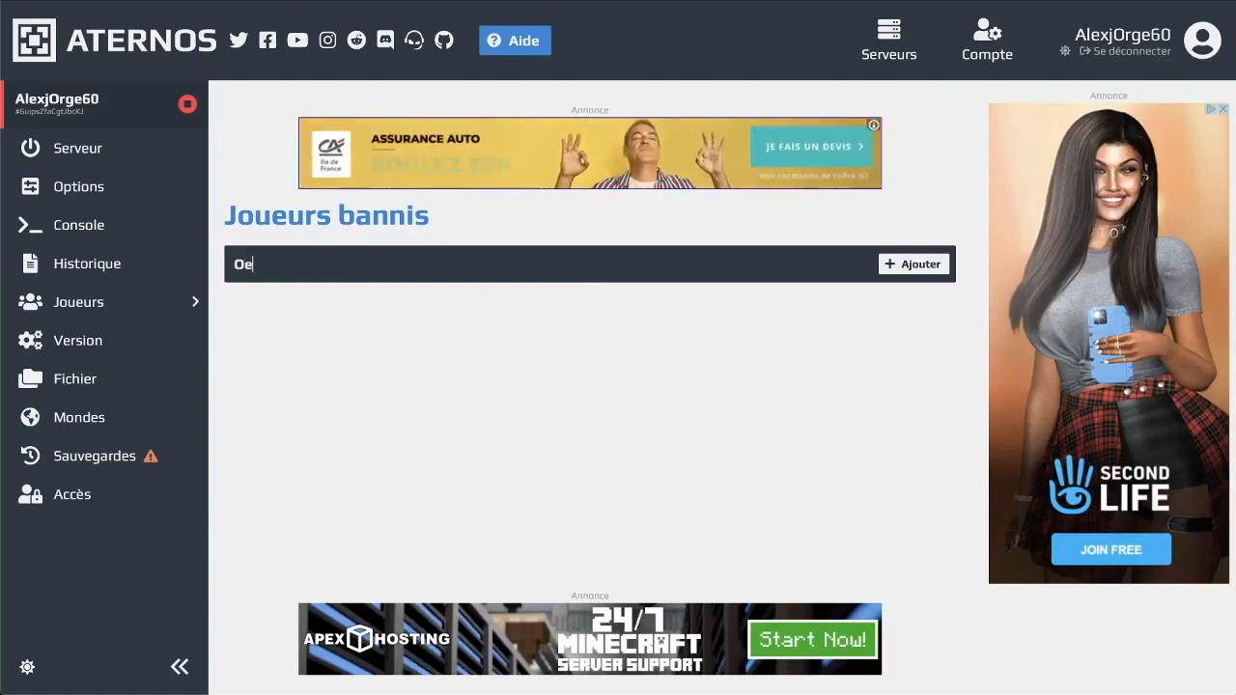
pyautogui.write('geAlexj06')
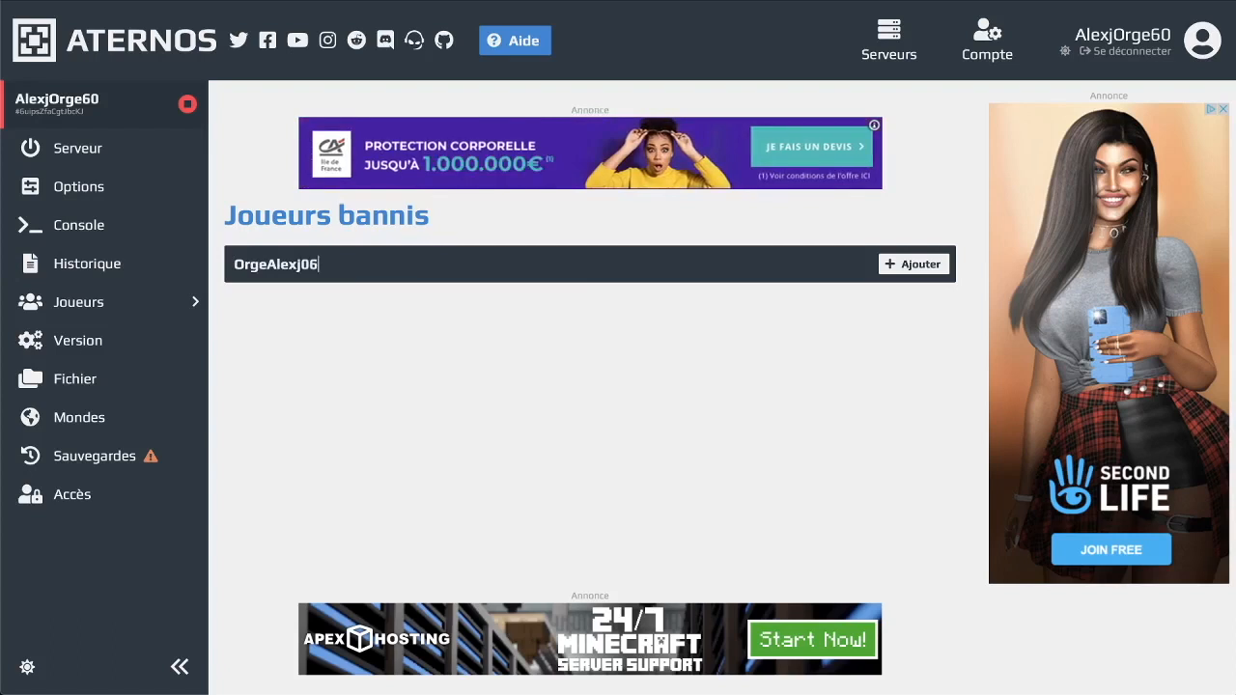
pyautogui.press('Return')
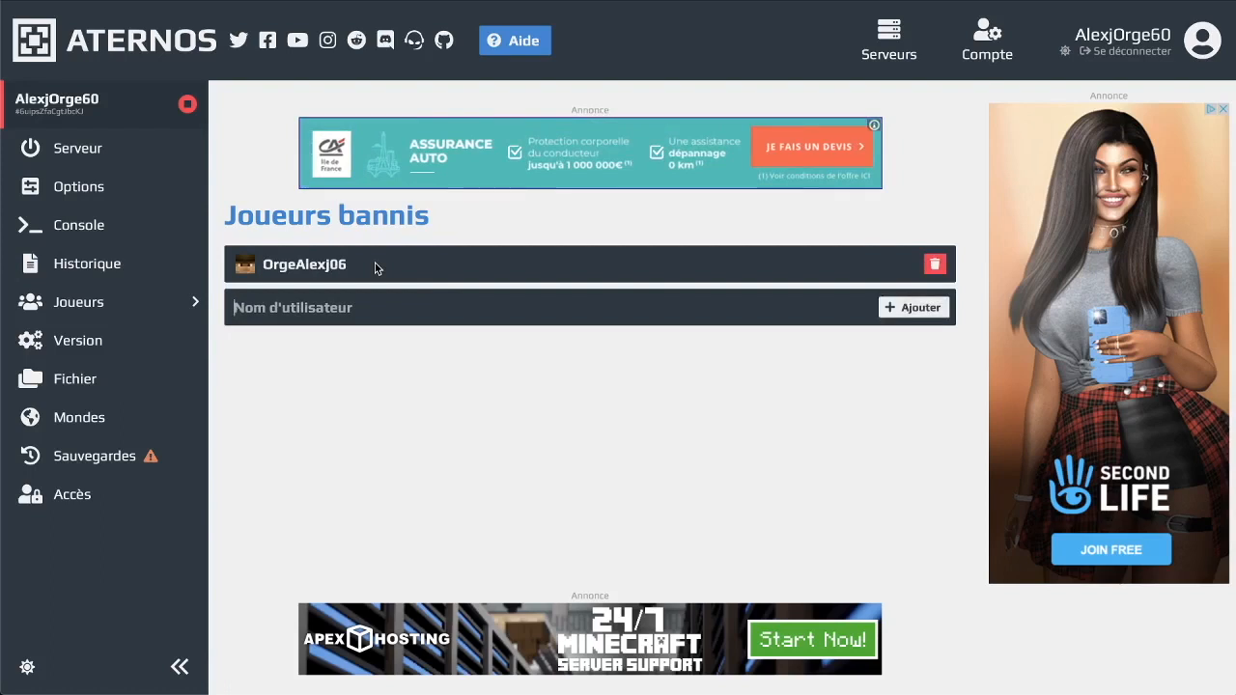
pyautogui.click(937, 264)
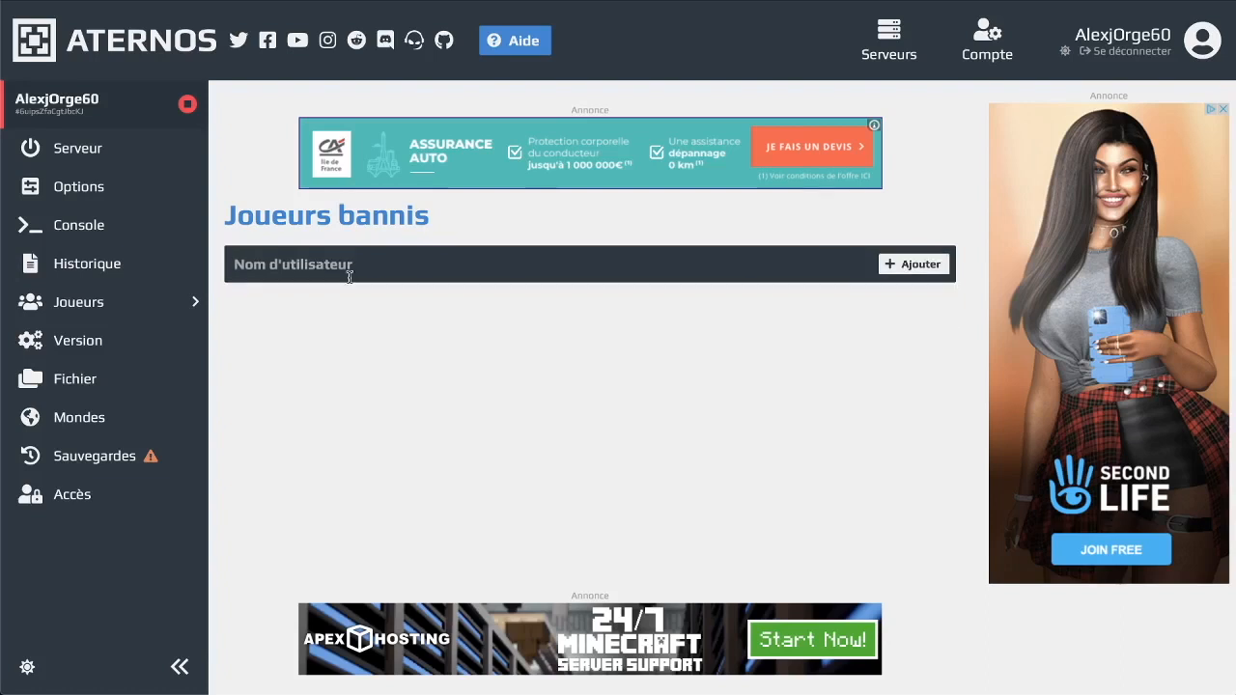
# Open the Version page and browse the Java and Bedrock software tiles, with Vanilla active
pyautogui.click(135, 305)
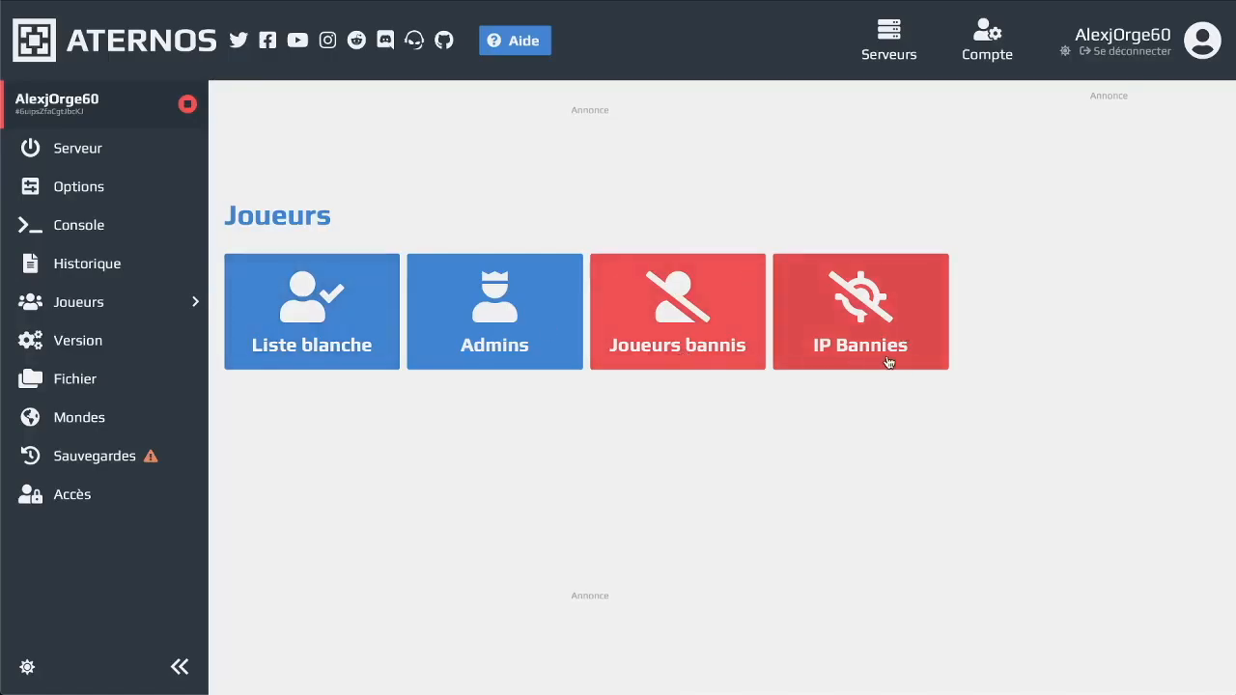
pyautogui.click(145, 346)
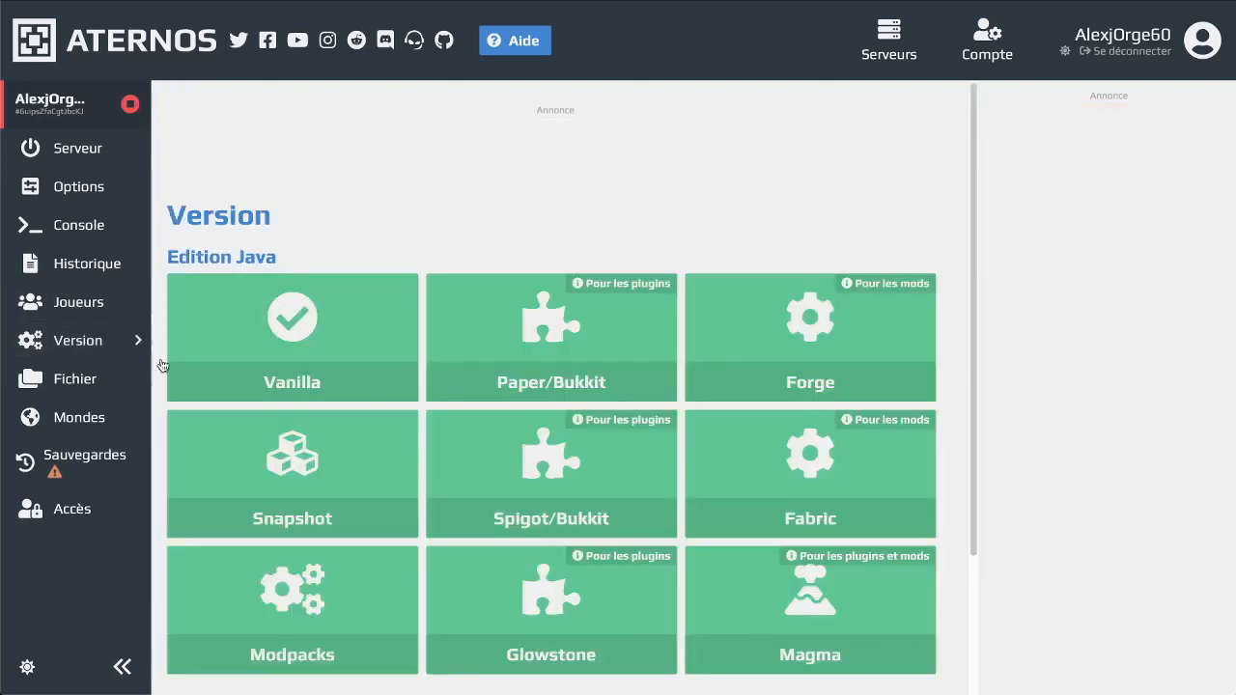
pyautogui.scroll(-1, 530, 190)
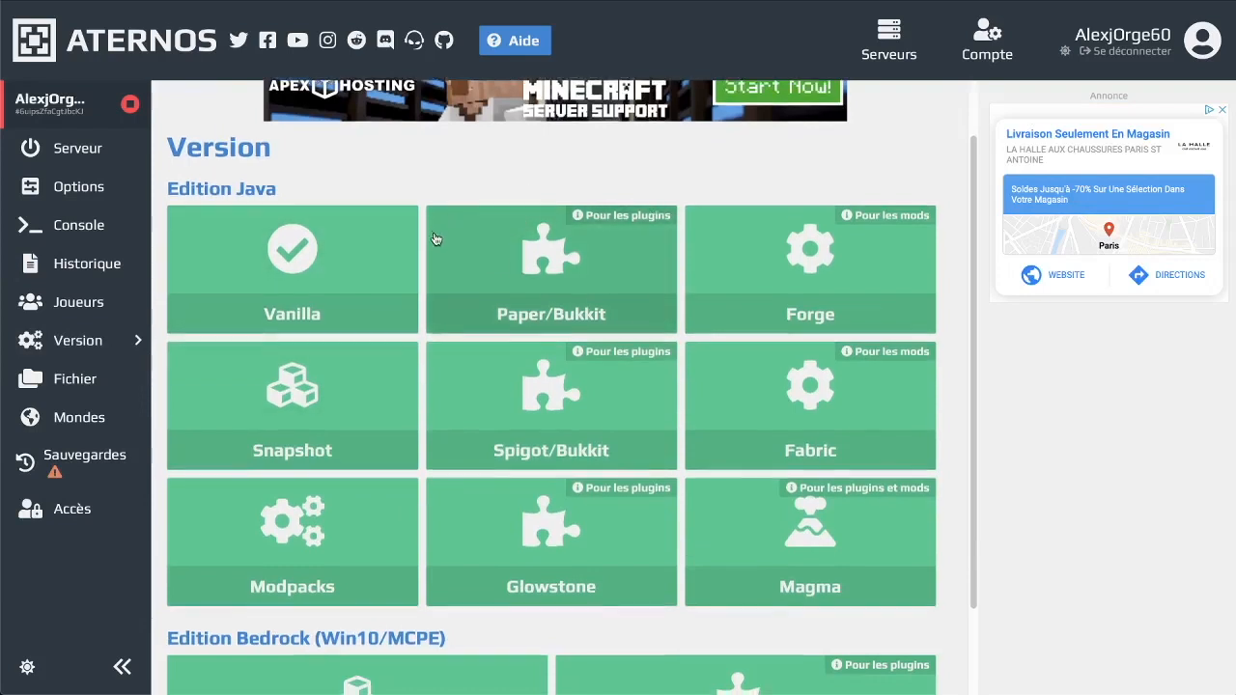
pyautogui.scroll(-1, 437, 232)
pyautogui.moveTo(170, 530); pyautogui.dragTo(282, 530)
pyautogui.click(490, 542)
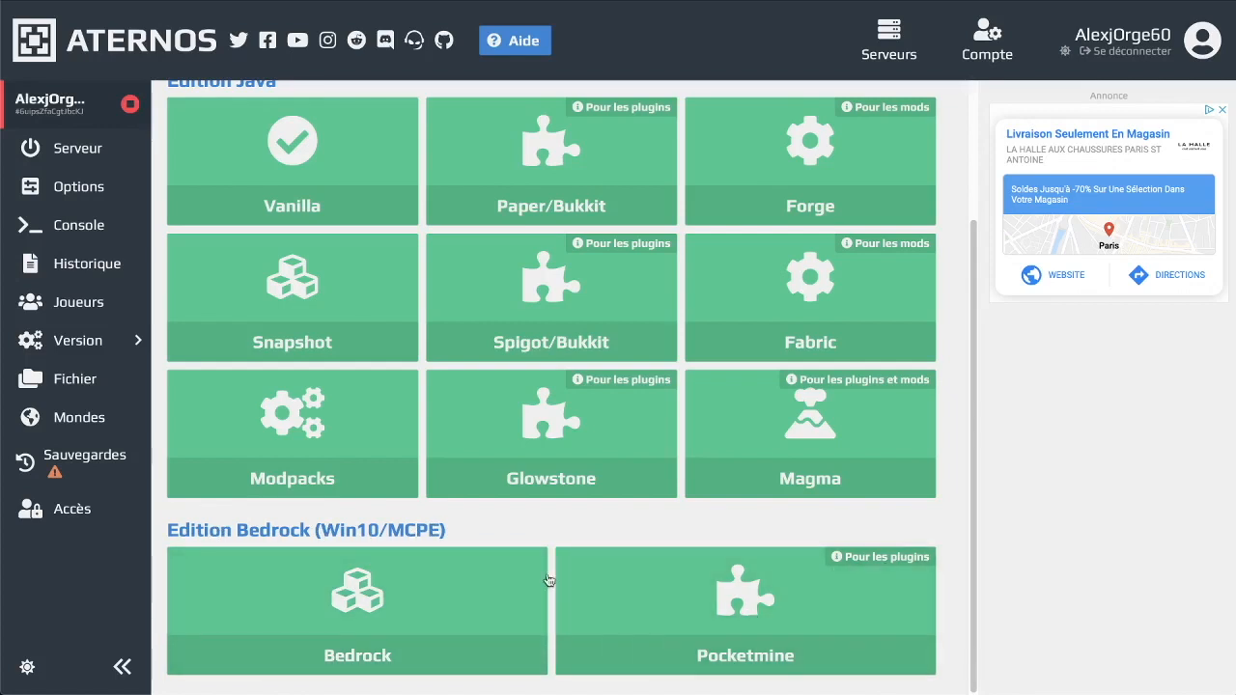
pyautogui.scroll(2, 477, 584)
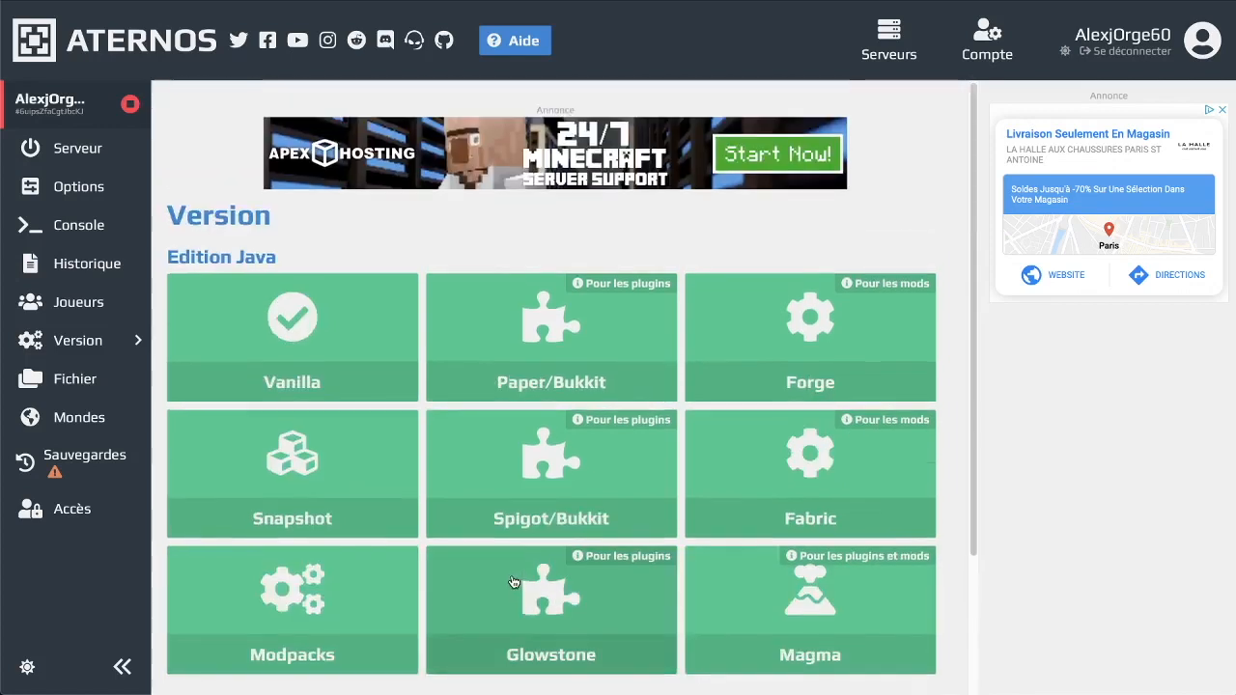
pyautogui.click(270, 286)
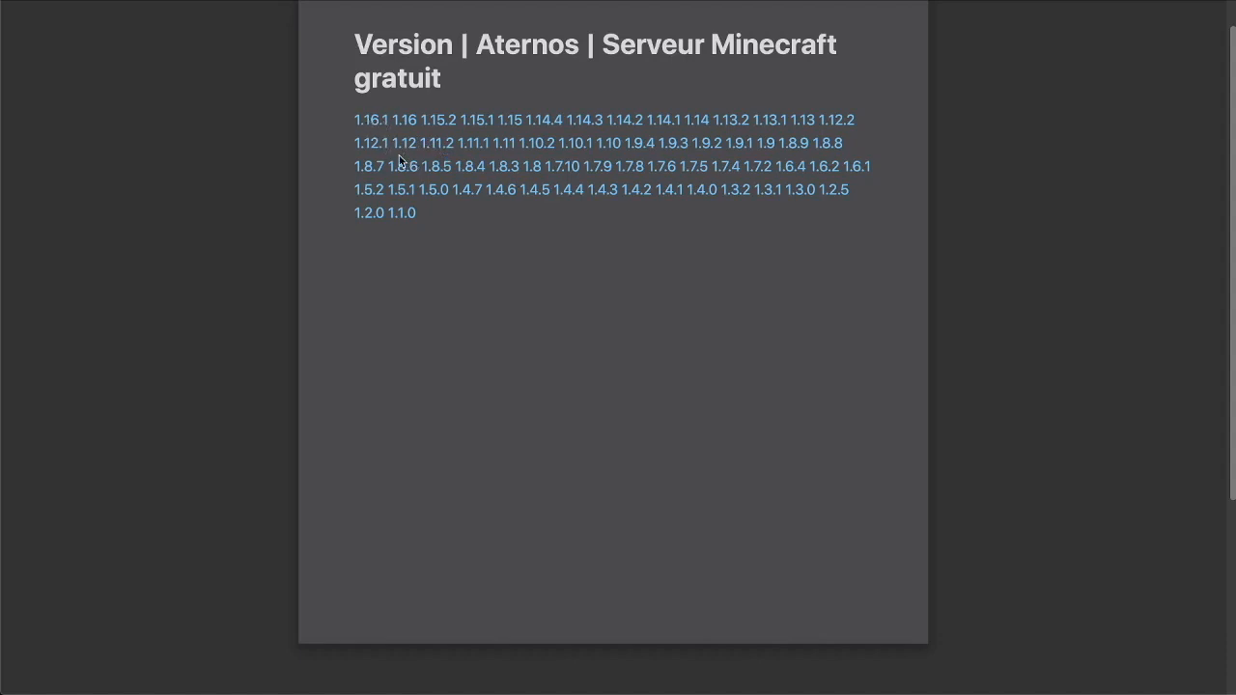
pyautogui.click(836, 122)
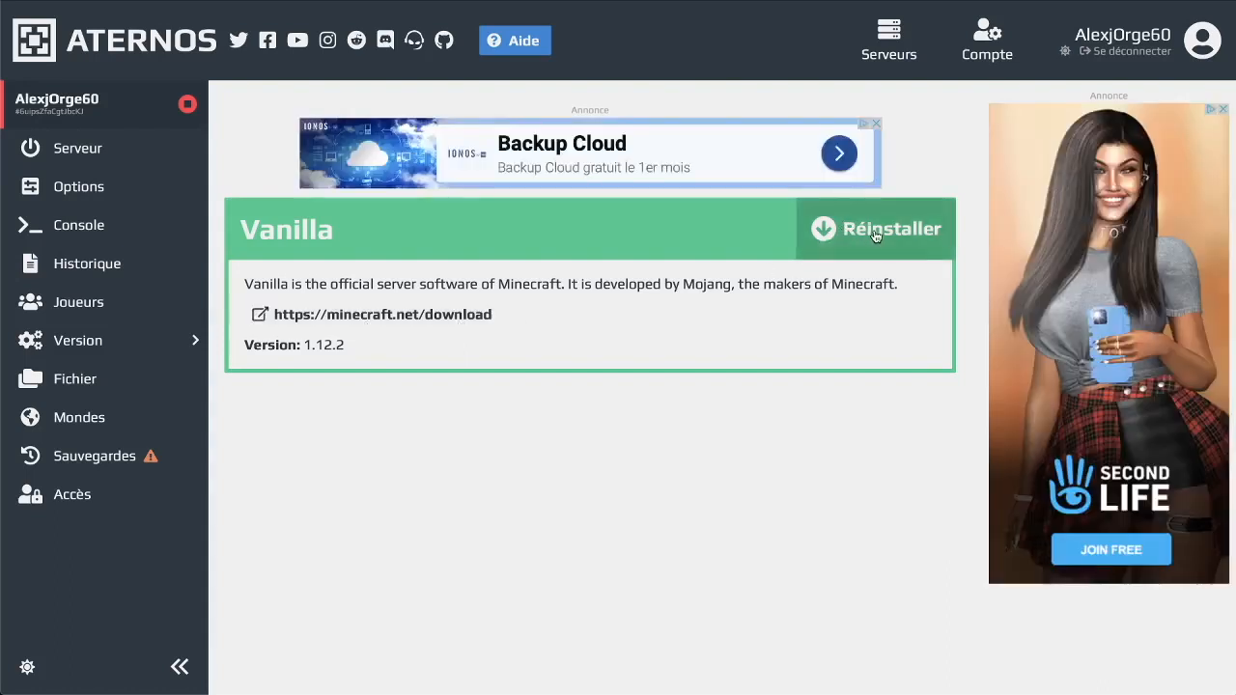
pyautogui.click(874, 237)
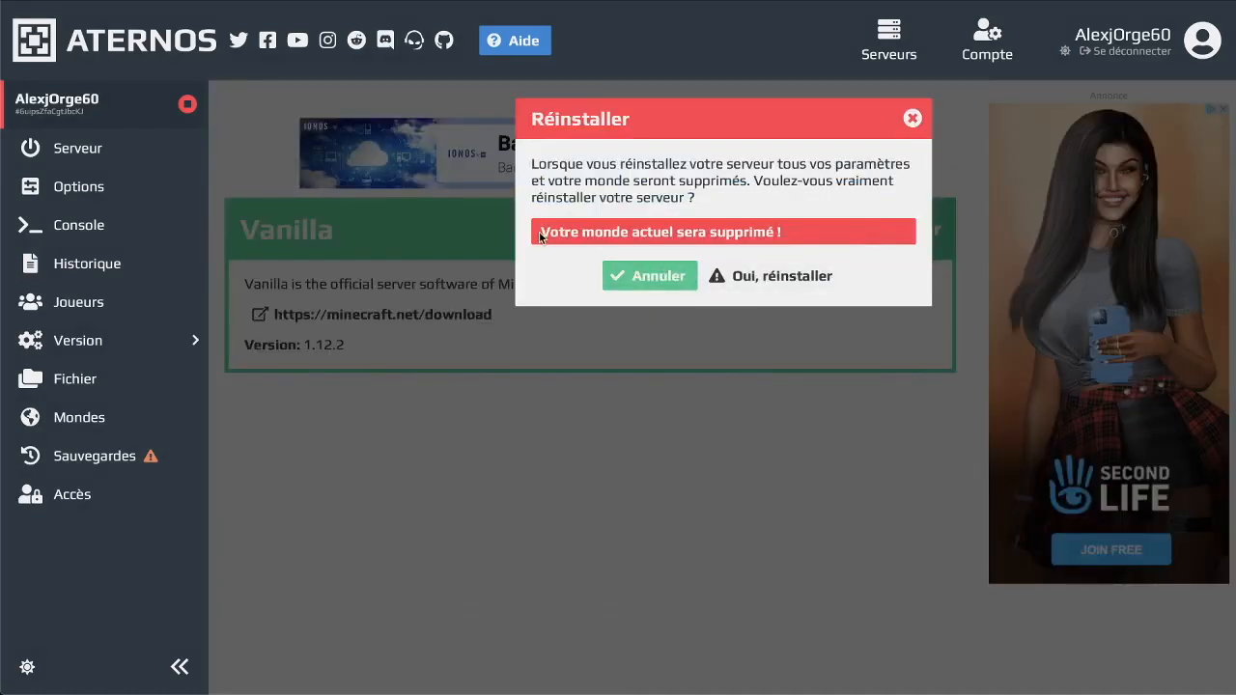
pyautogui.moveTo(539, 233); pyautogui.dragTo(826, 243)
pyautogui.click(826, 243)
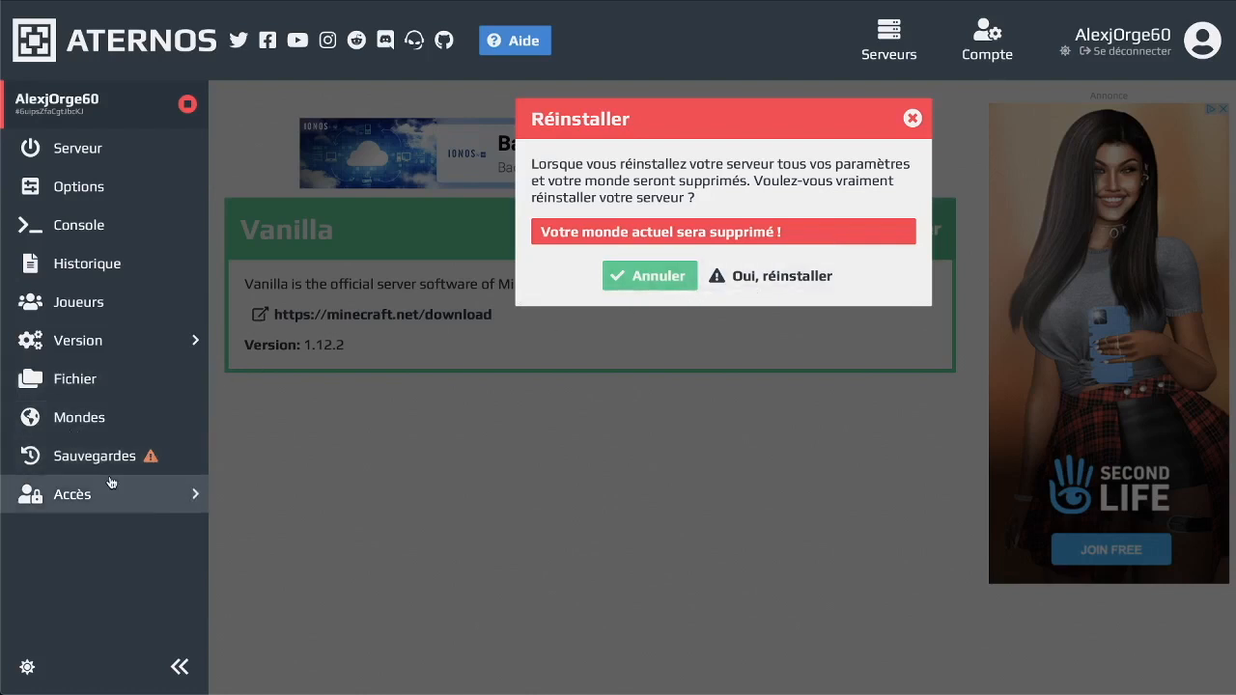
# Reinstall Vanilla 1.12.2, confirming the world deletion, then go back to the server overview
pyautogui.click(93, 429)
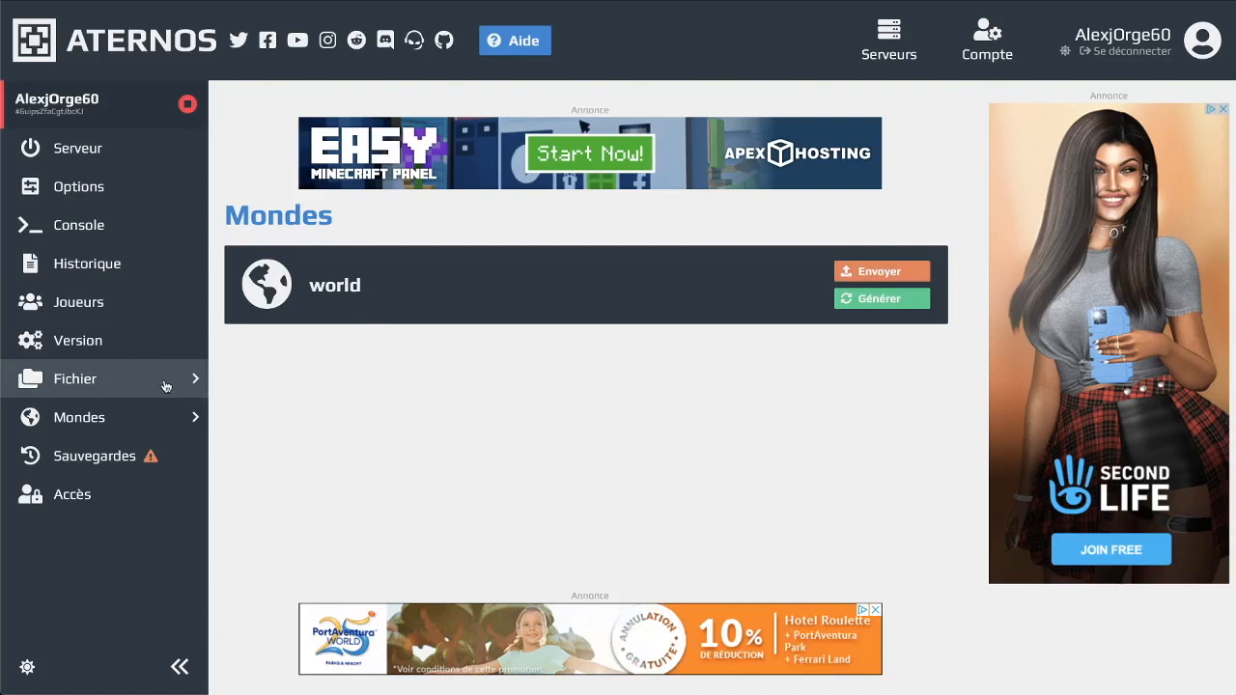
pyautogui.click(129, 340)
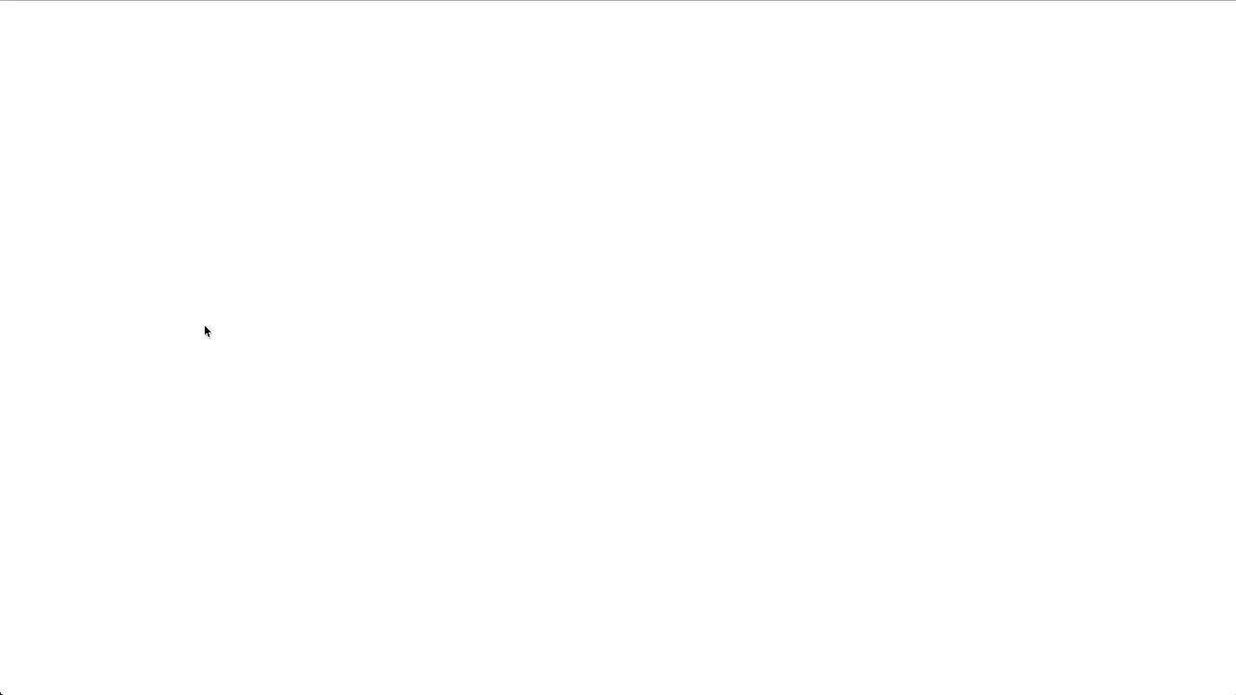
pyautogui.click(291, 368)
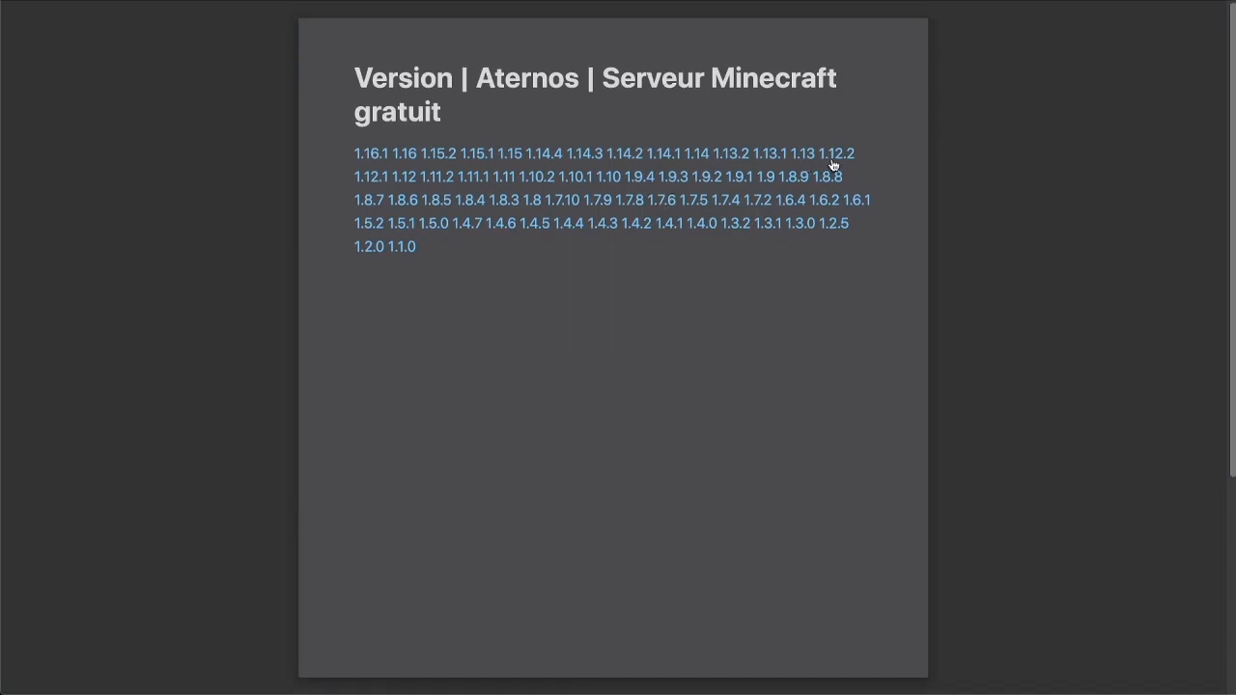
pyautogui.press('Escape')
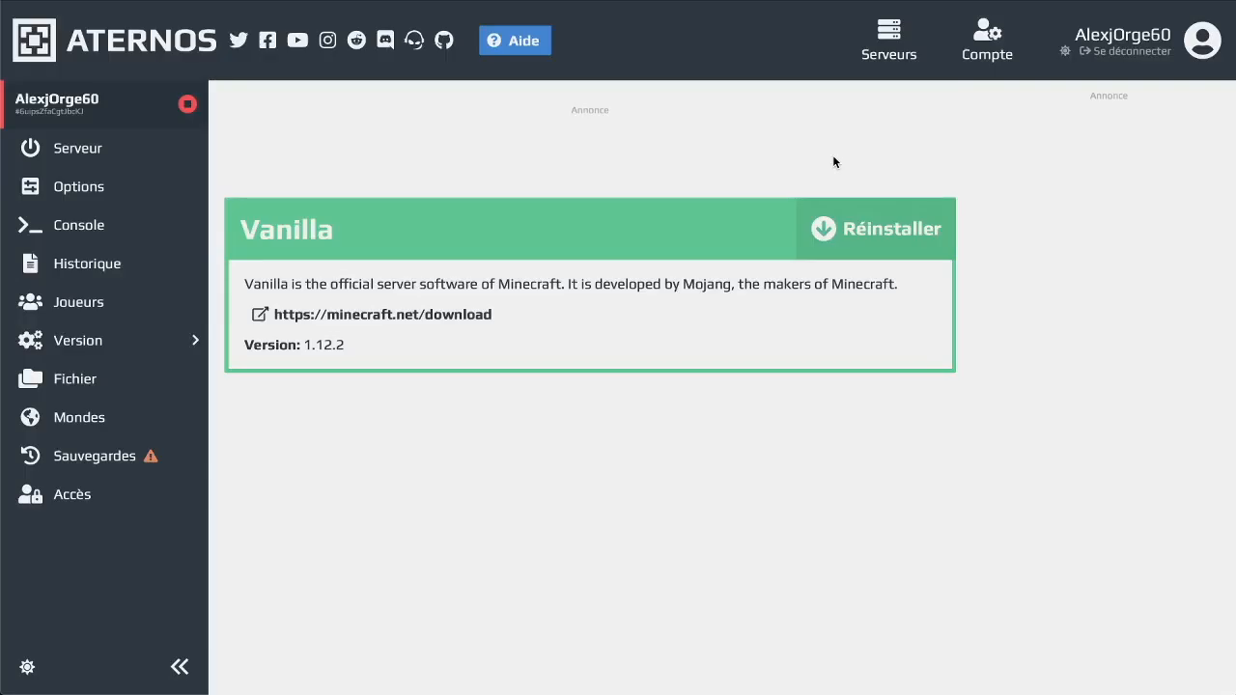
pyautogui.click(823, 241)
pyautogui.click(739, 282)
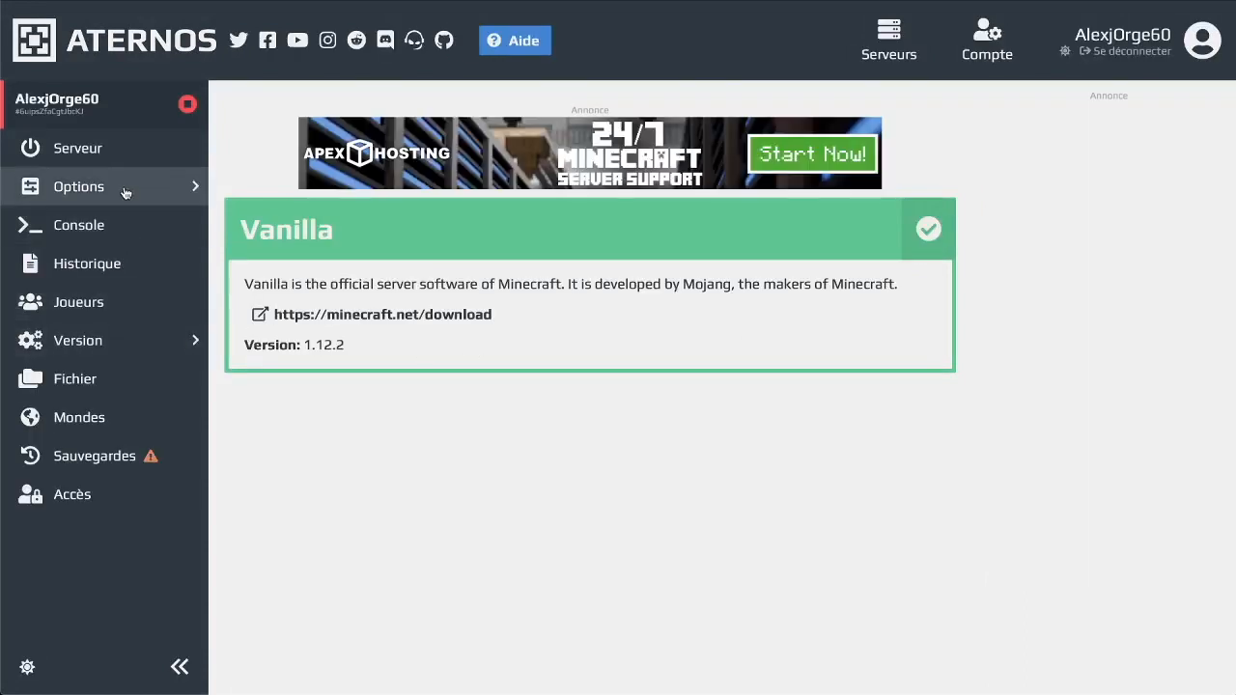
pyautogui.click(62, 153)
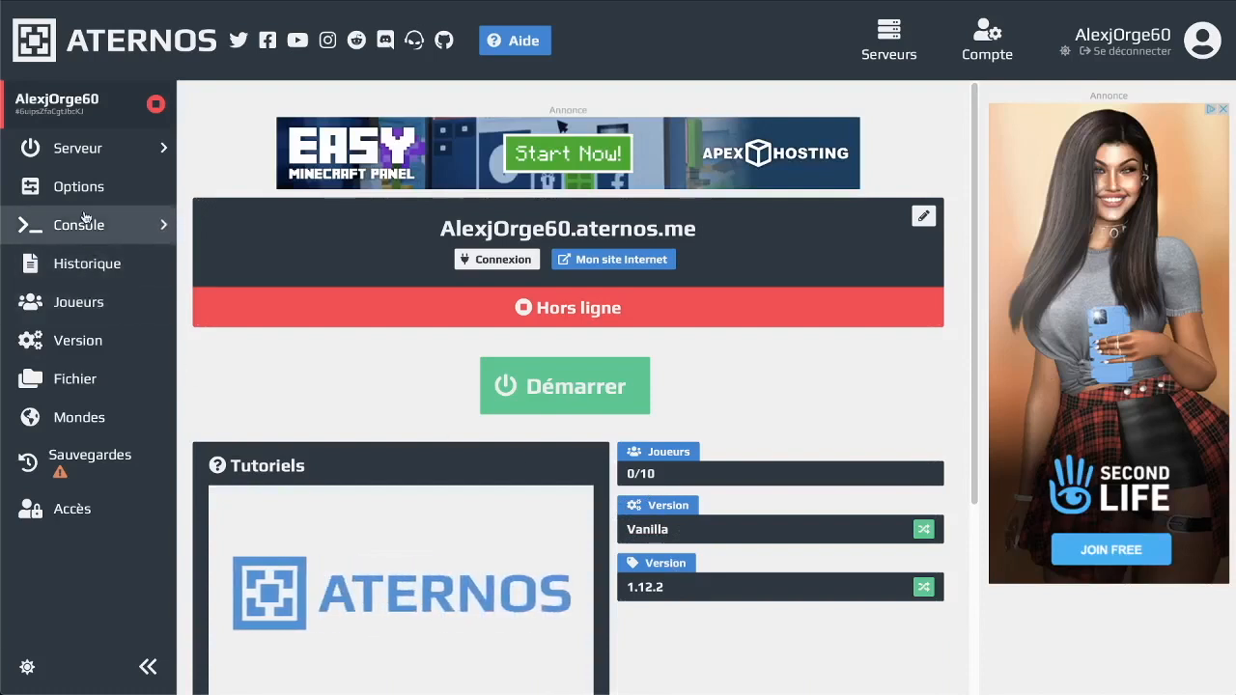
# Look over the Paper/Bukkit versions, then return to the software type tiles
pyautogui.click(87, 341)
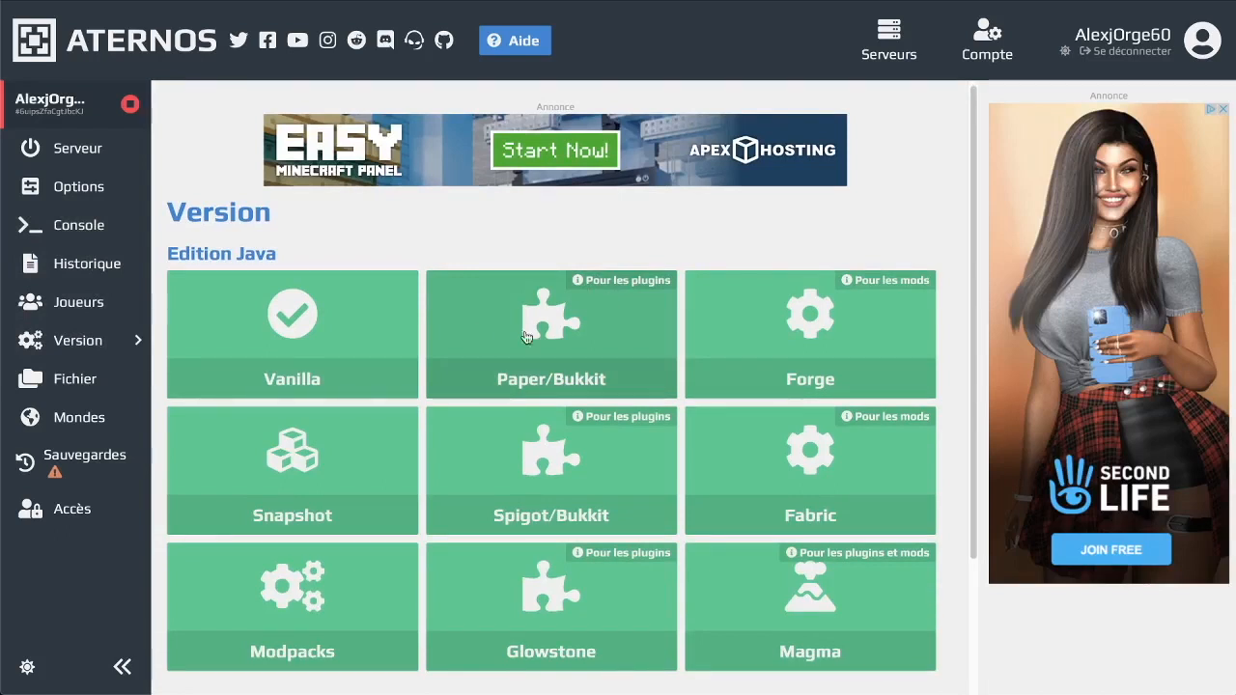
pyautogui.click(598, 361)
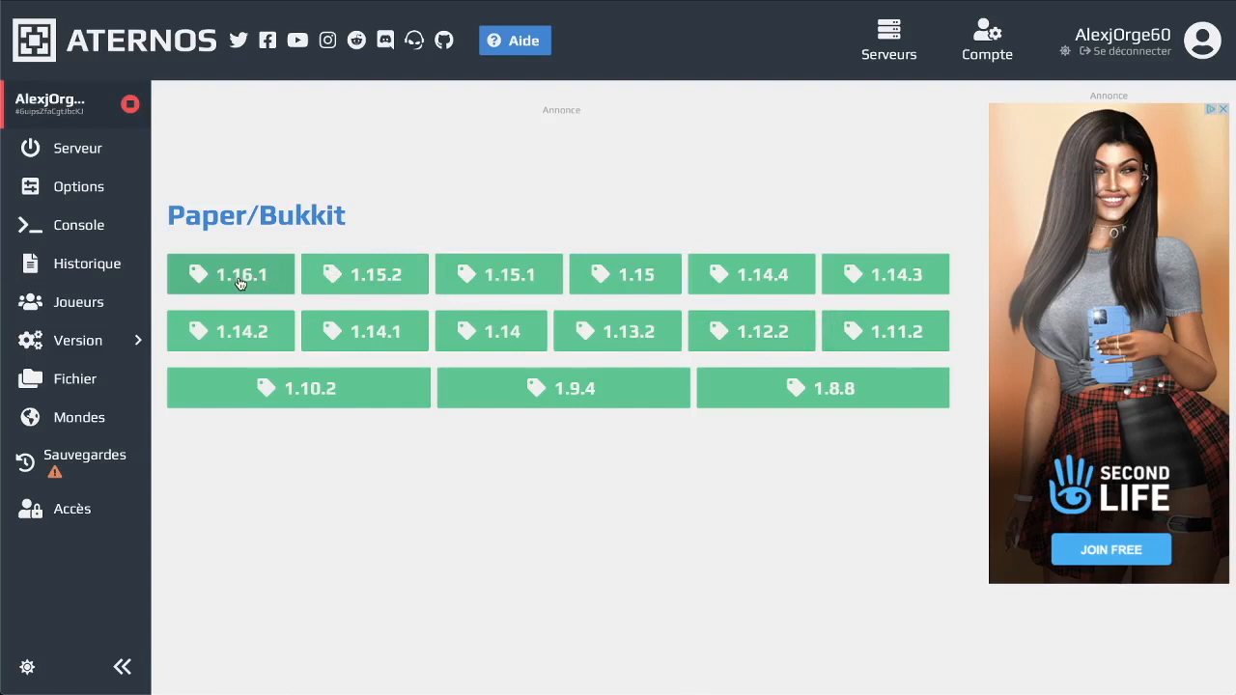
pyautogui.click(116, 353)
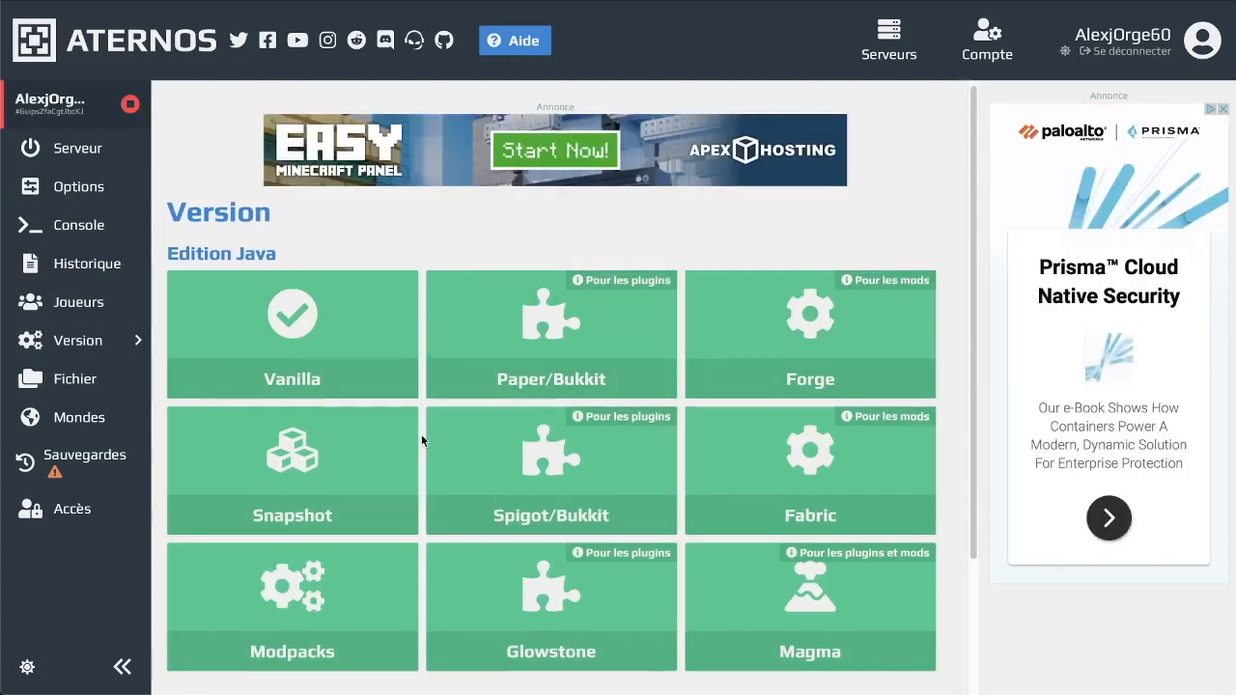
# Install Magma version 1.12.2 (v40c88e5) as the server software
pyautogui.scroll(-1, 406, 412)
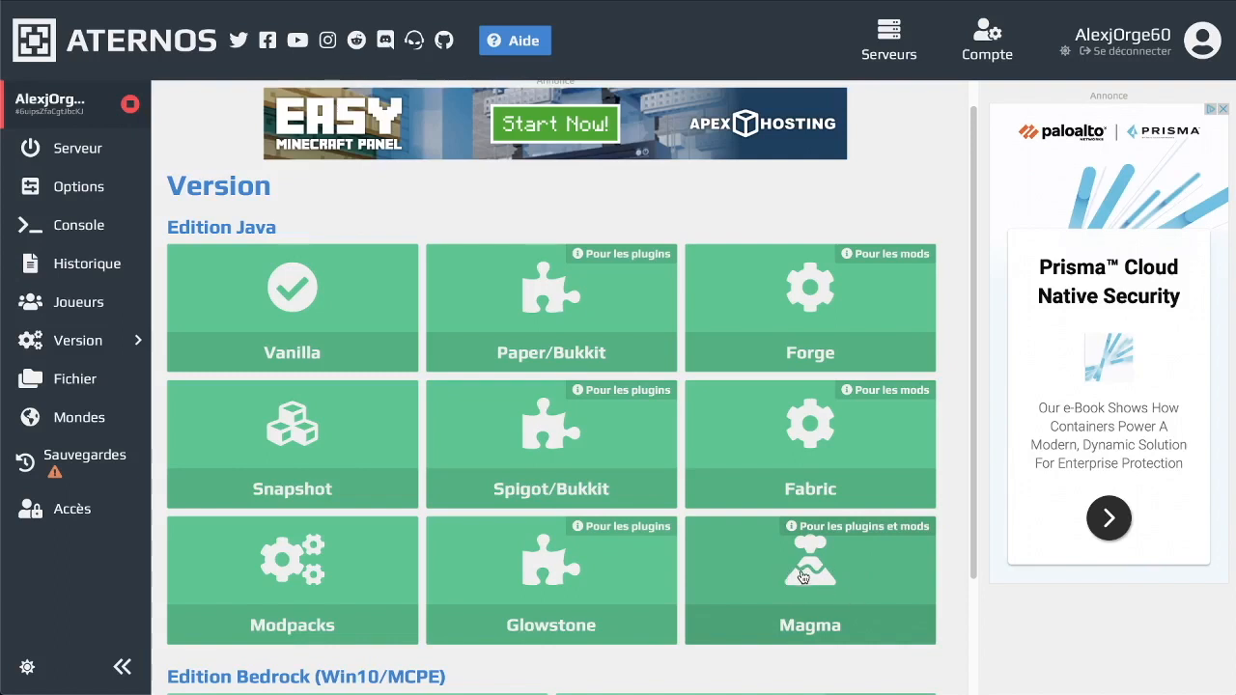
pyautogui.click(802, 576)
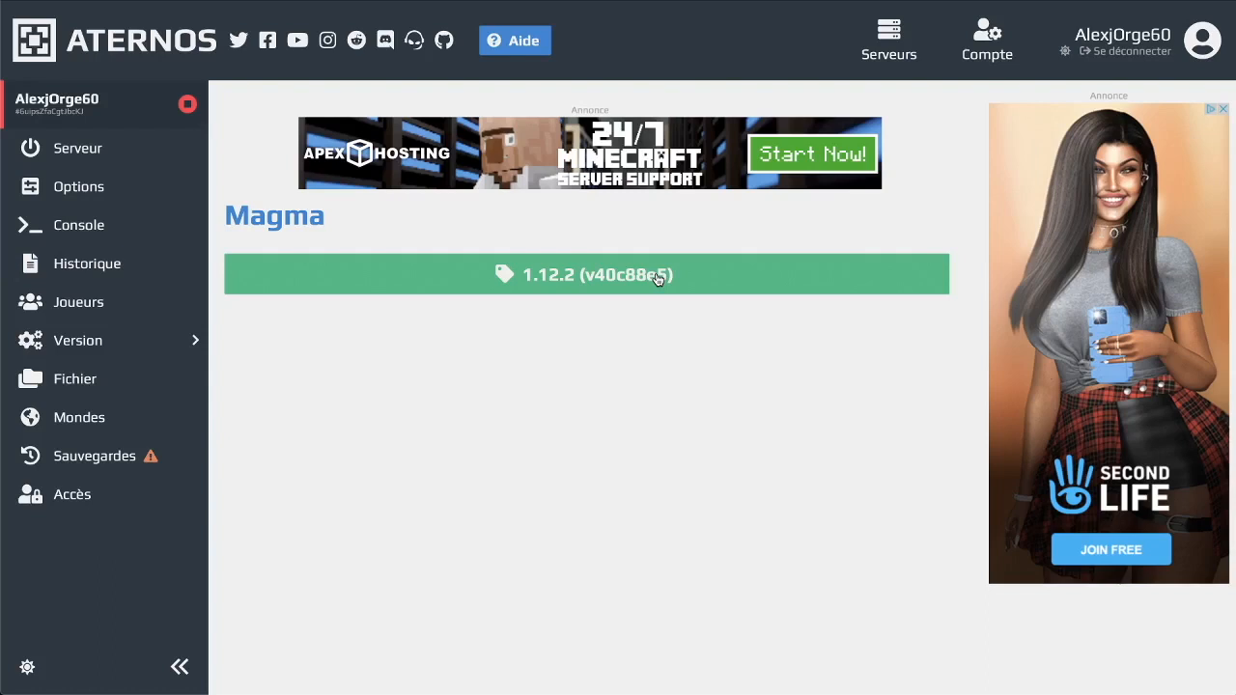
pyautogui.click(549, 286)
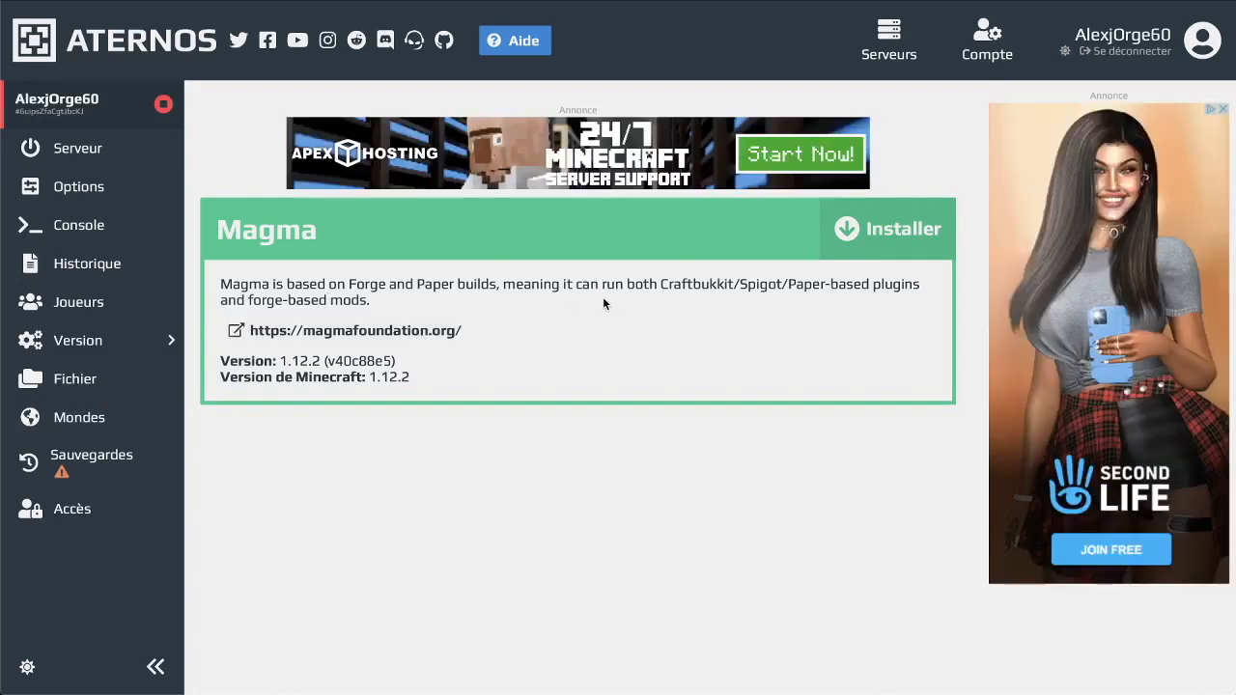
pyautogui.click(933, 211)
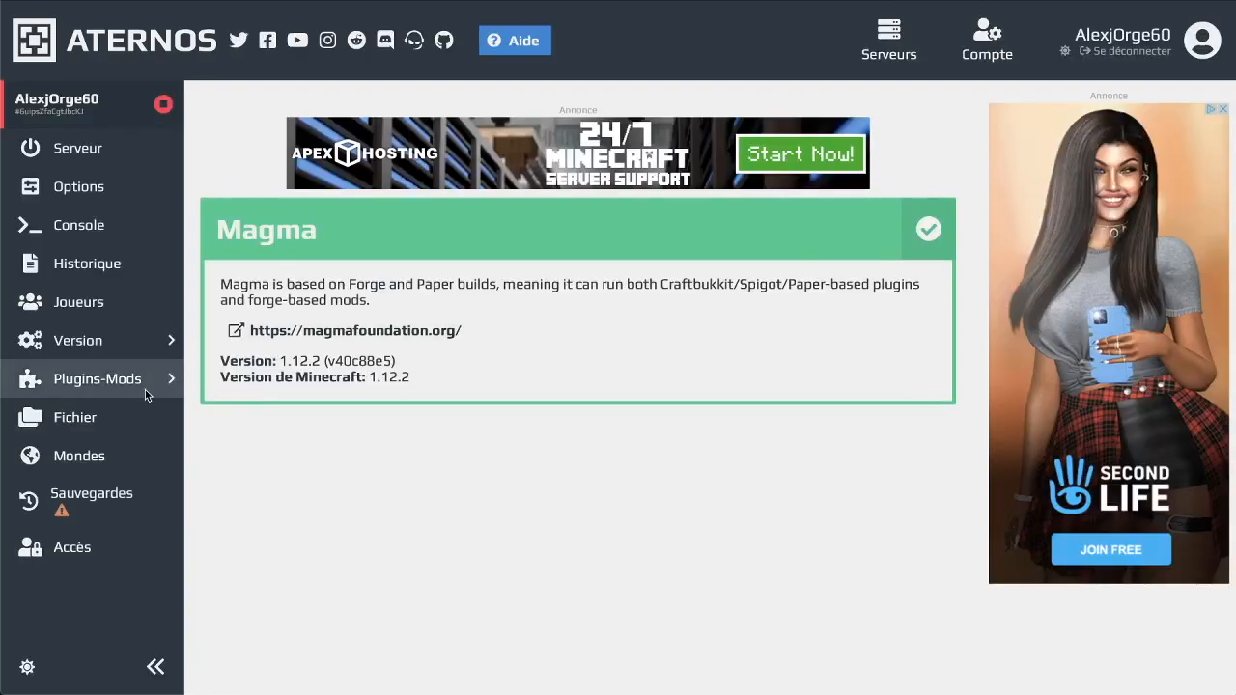
# Install WorldEdit 6.1.9 for Minecraft 1.12.2 from its plugin page, then return to the catalogue
pyautogui.click(145, 386)
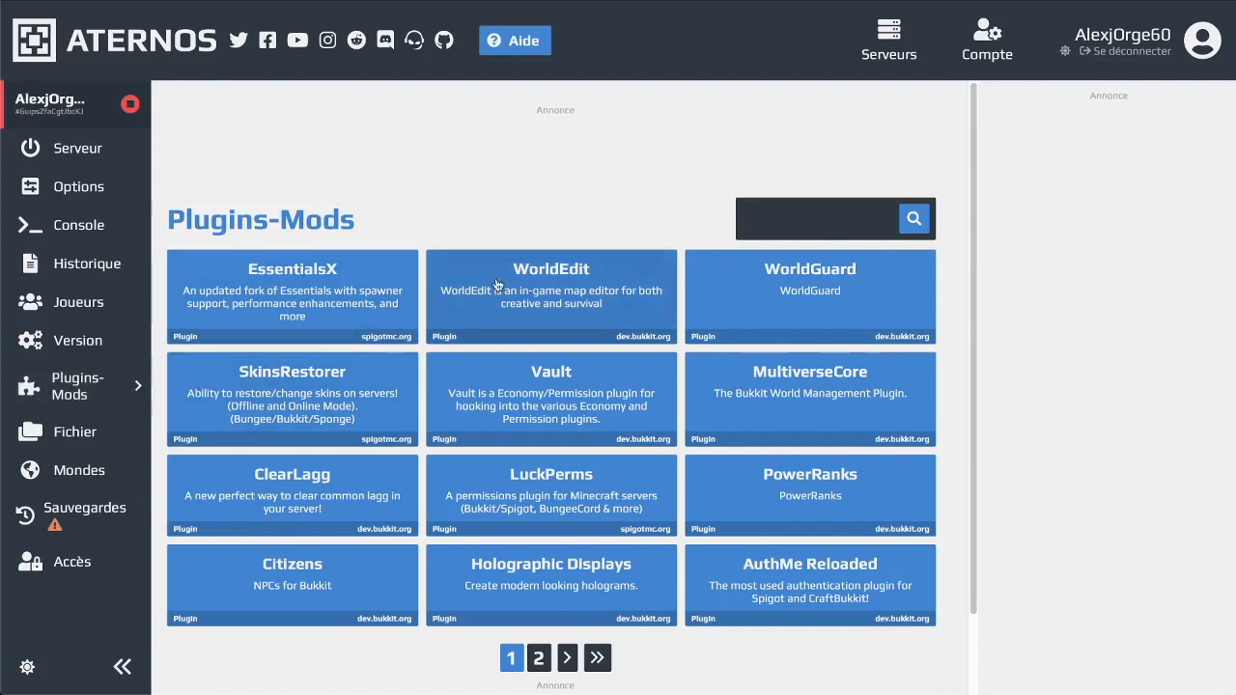
pyautogui.click(845, 209)
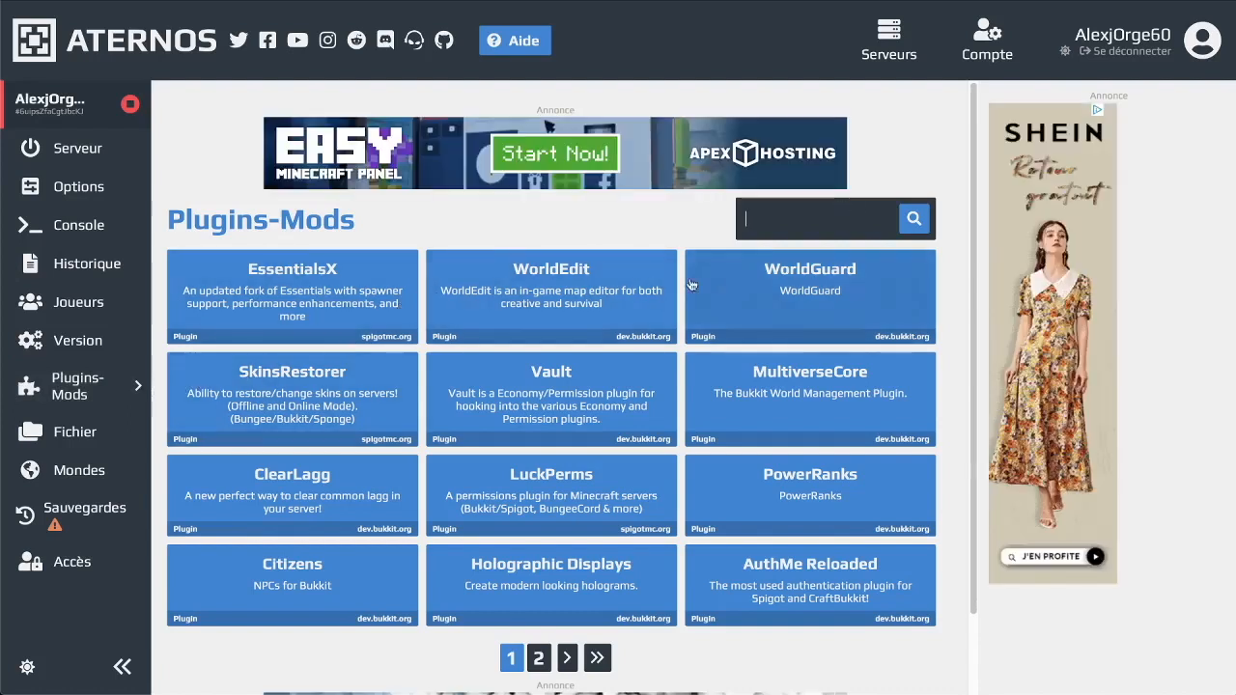
pyautogui.click(624, 301)
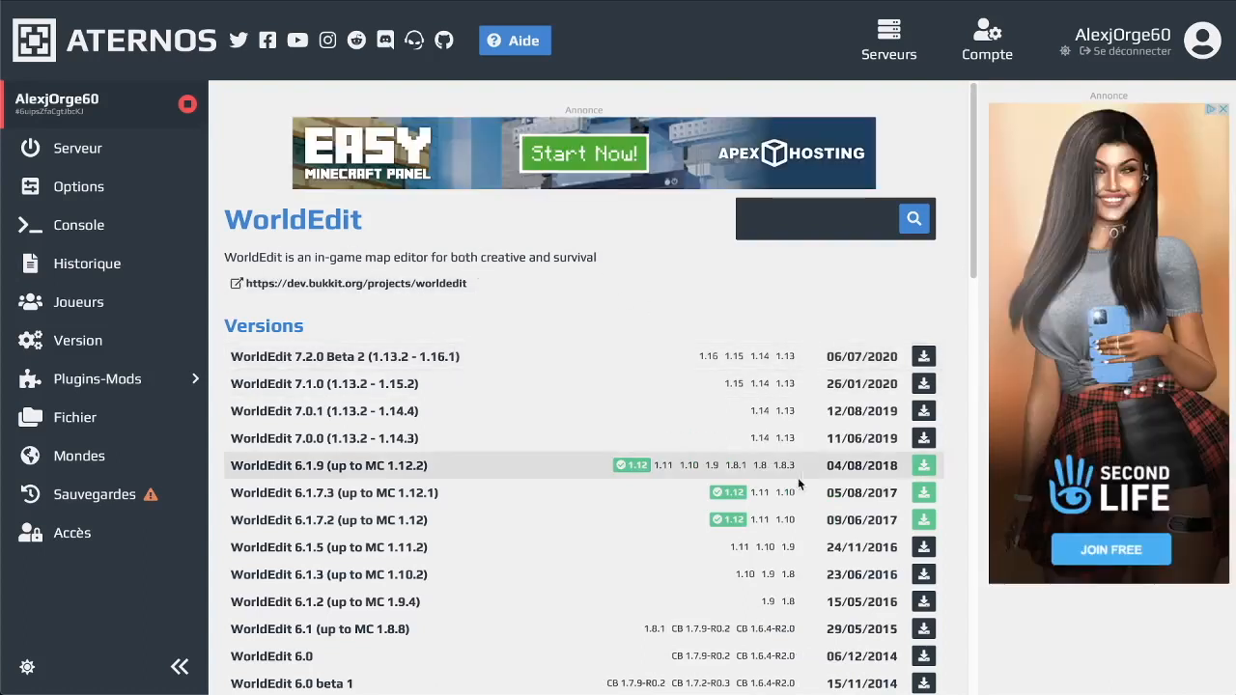
pyautogui.scroll(-1, 722, 454)
pyautogui.scroll(-2, 721, 465)
pyautogui.scroll(3, 722, 468)
pyautogui.click(922, 469)
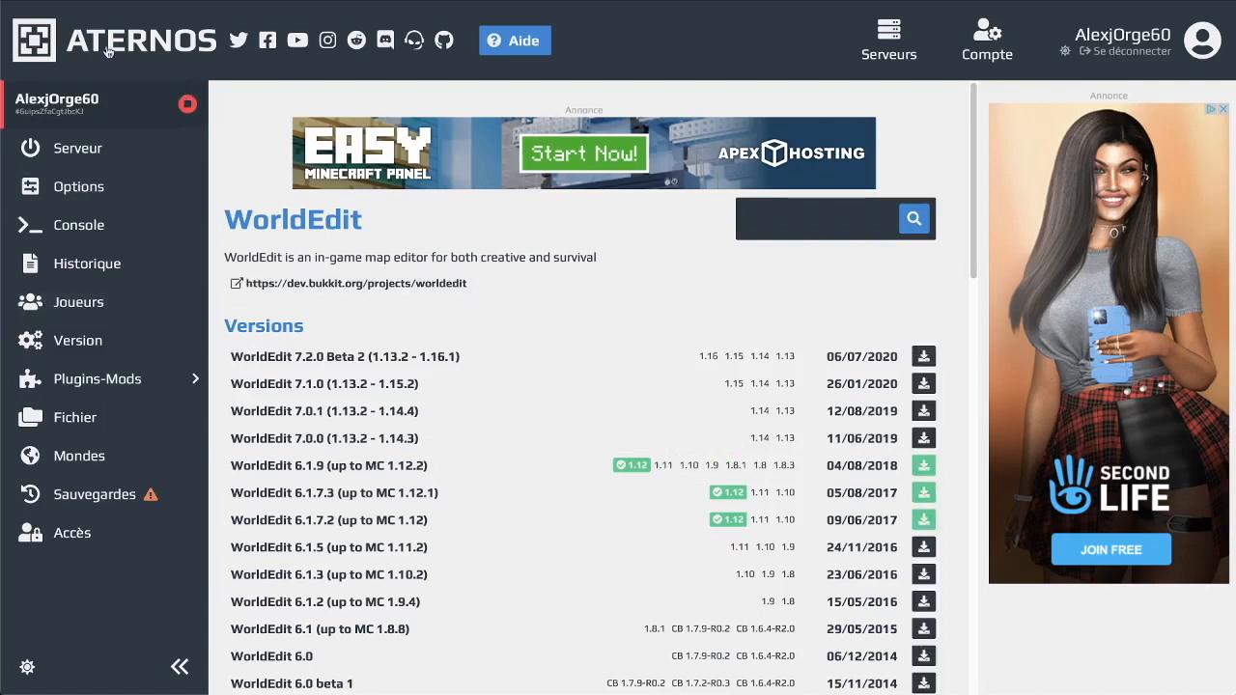
pyautogui.click(106, 381)
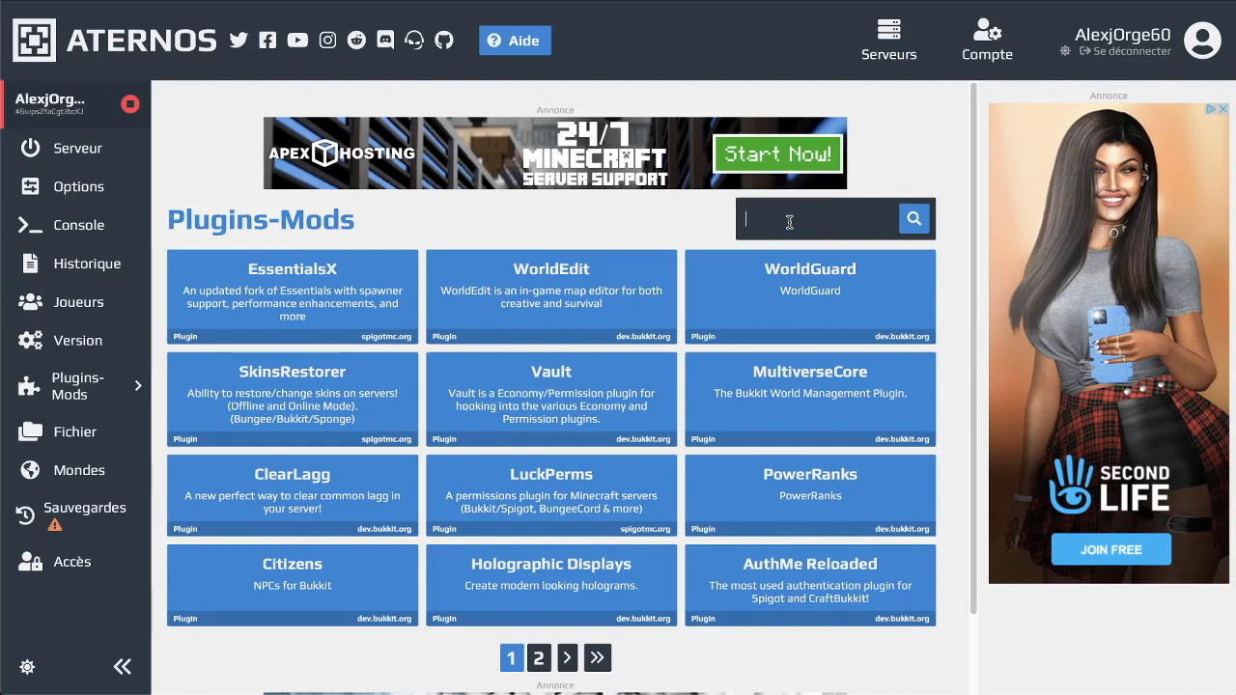
# Search the catalogue for 'security craft' and open the Security Craft mod's 1.12.2 version list
pyautogui.write('secu')
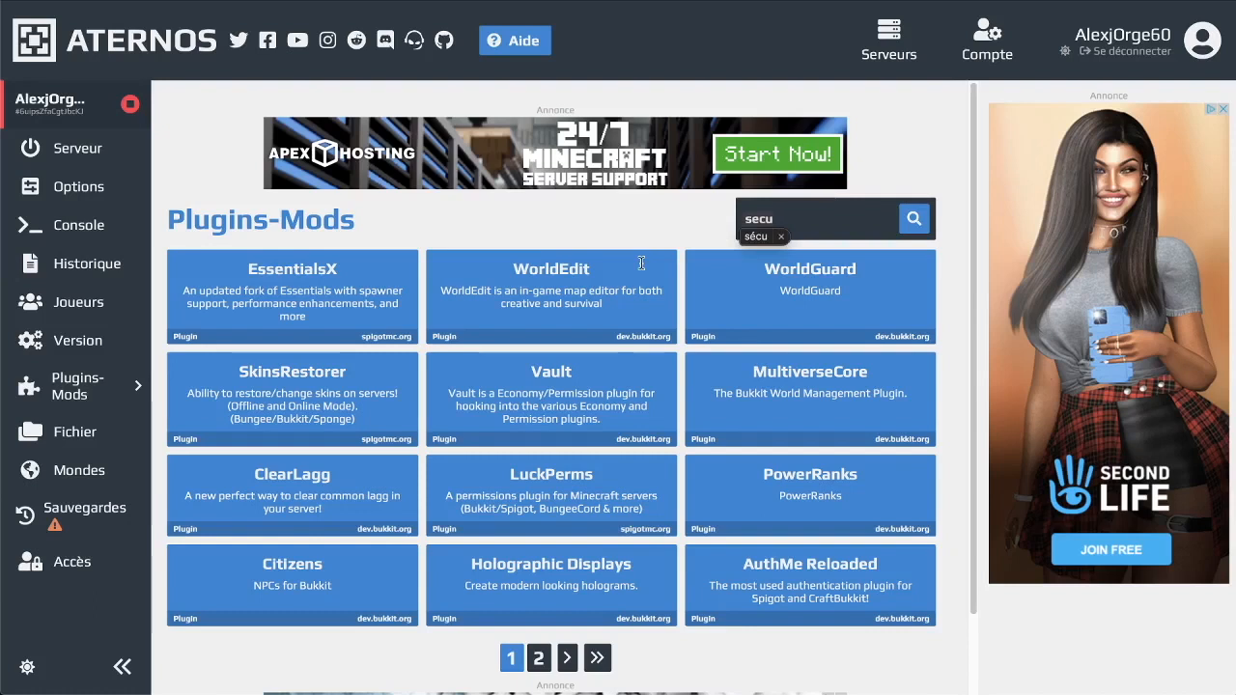
pyautogui.write('r')
pyautogui.press('BackSpace')
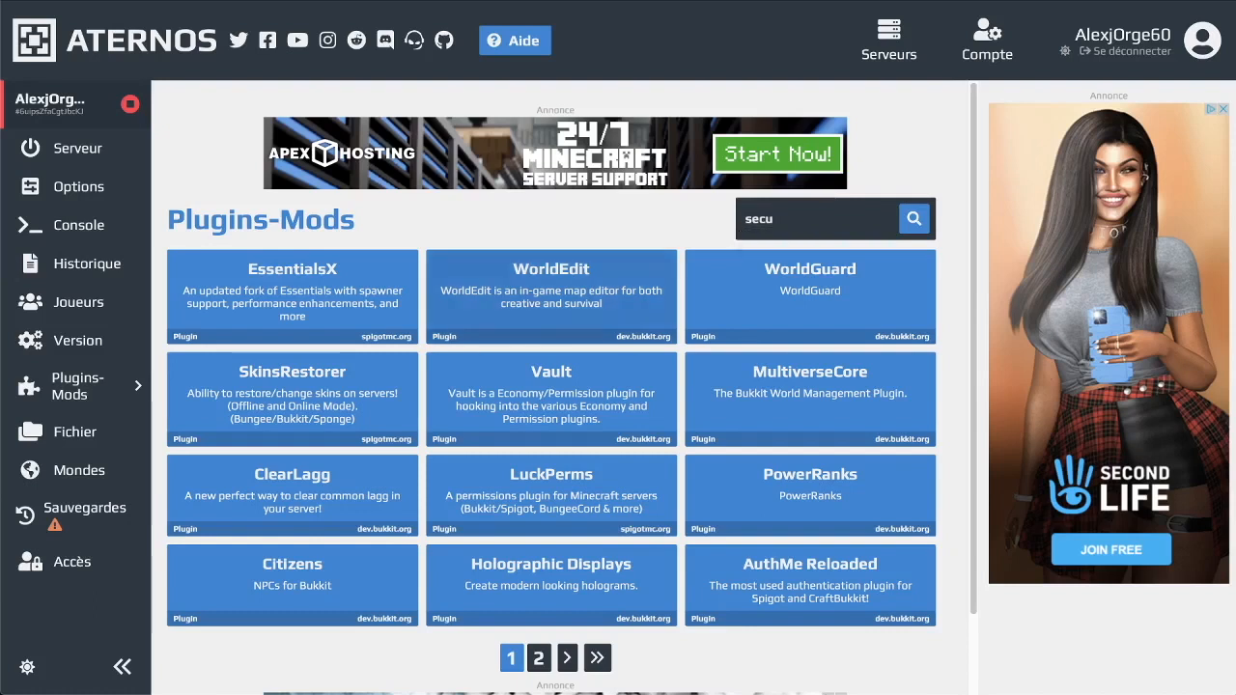
pyautogui.write('rity')
pyautogui.press('Return')
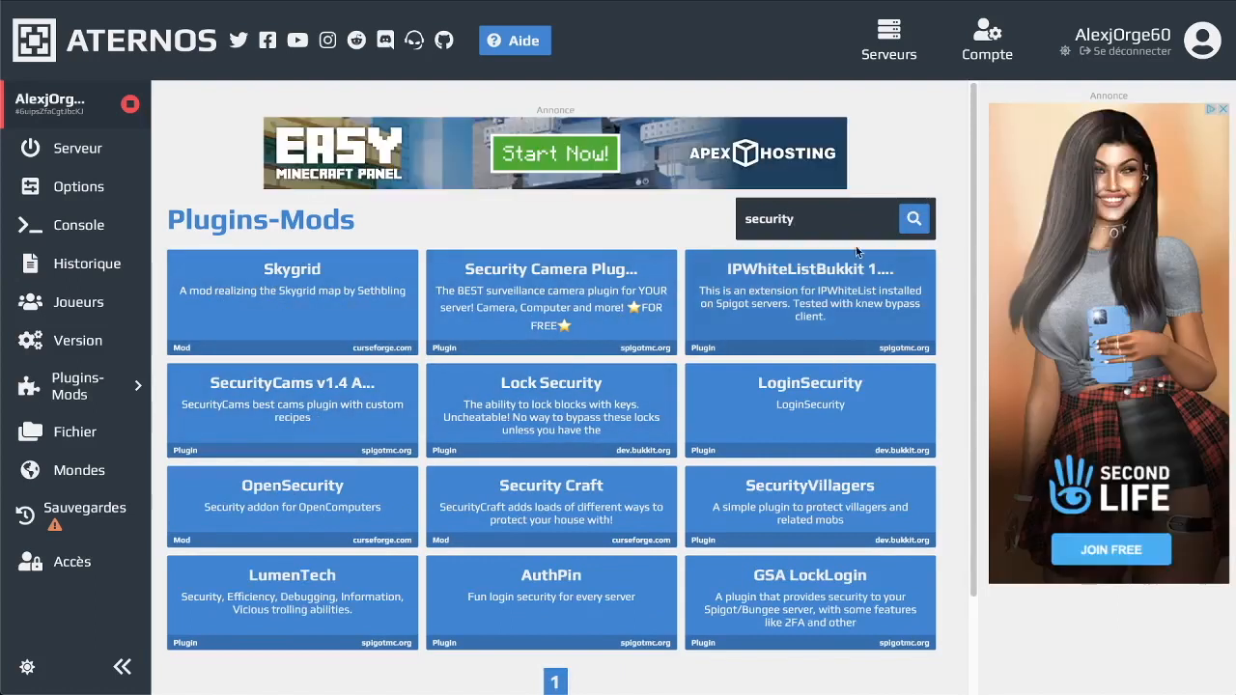
pyautogui.write('craft')
pyautogui.press('Return')
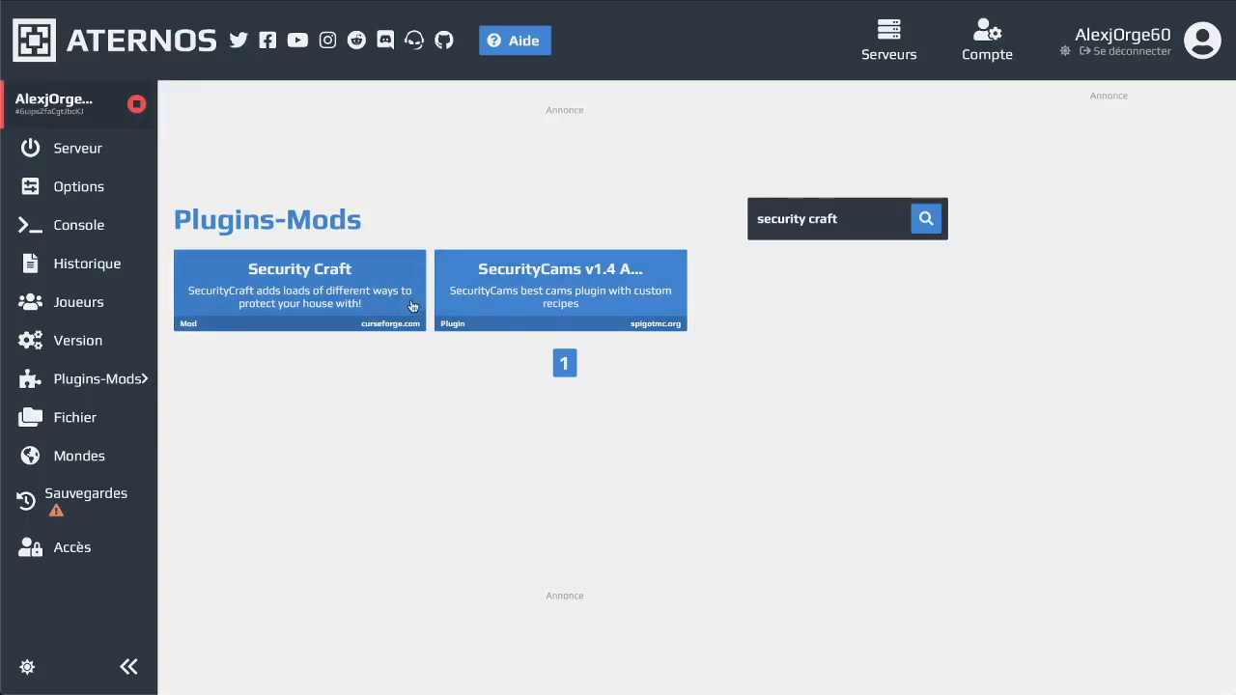
pyautogui.click(285, 282)
pyautogui.scroll(-4, 283, 380)
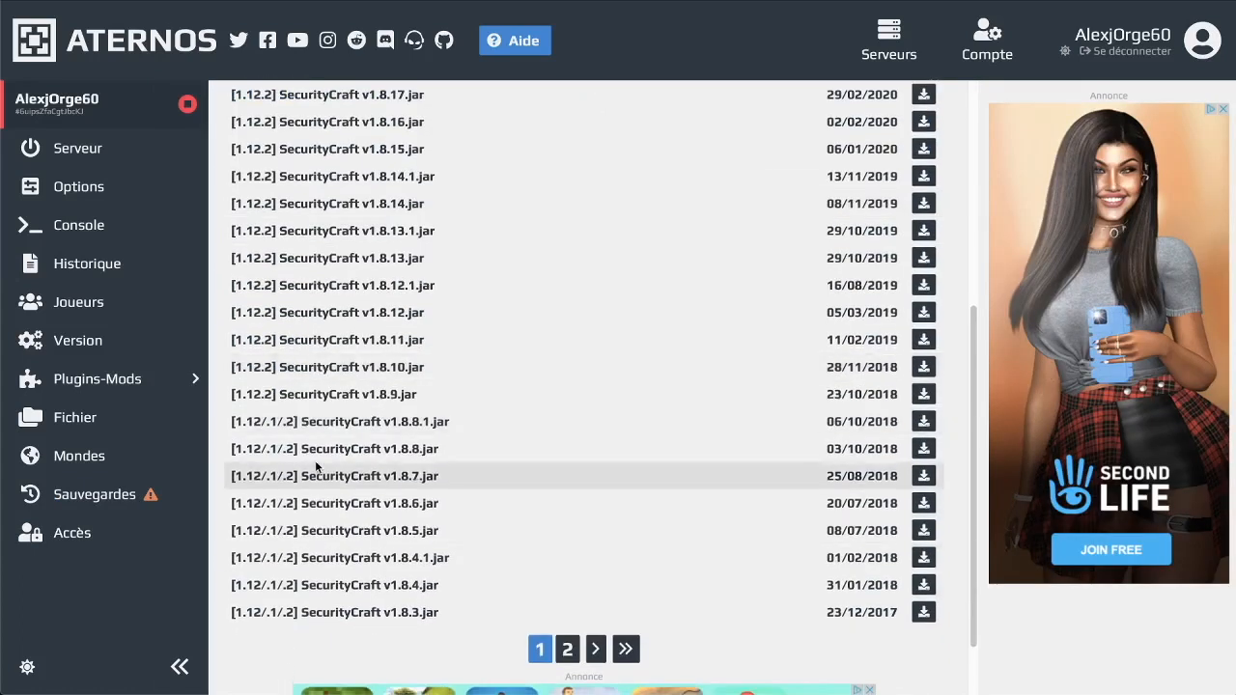
pyautogui.scroll(4, 317, 469)
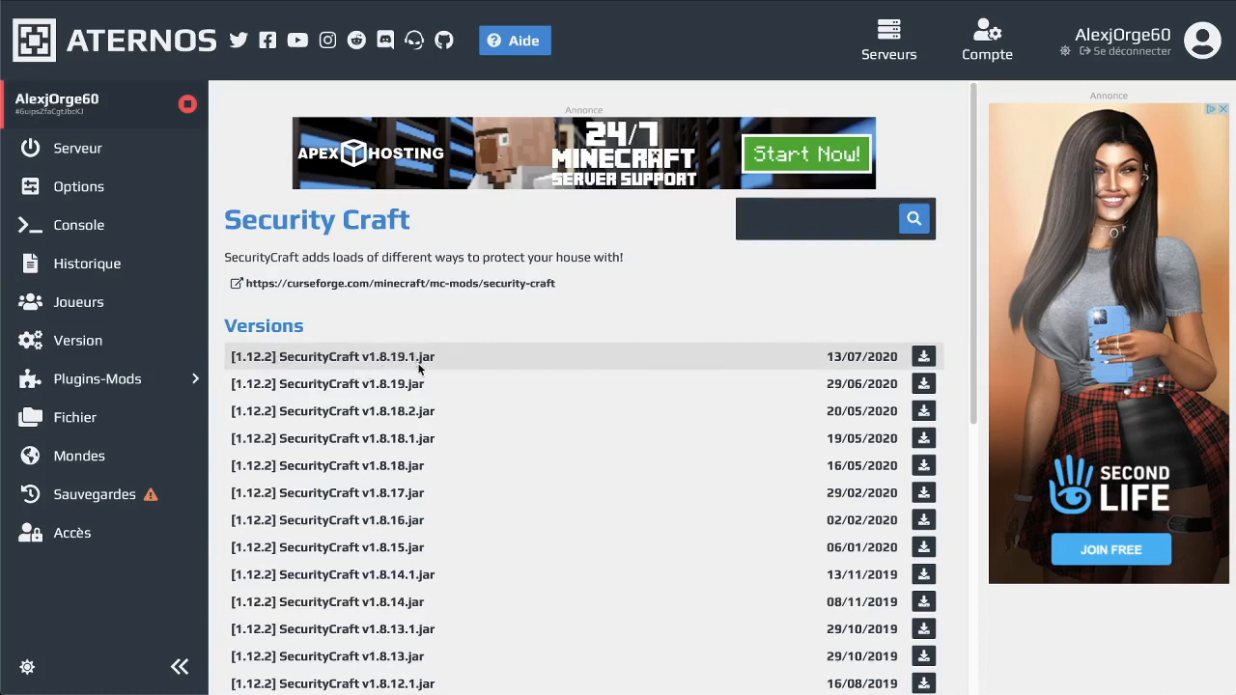
# Install [1.12.2] SecurityCraft v1.8.19.1 and open the mod's CurseForge project page
pyautogui.click(923, 357)
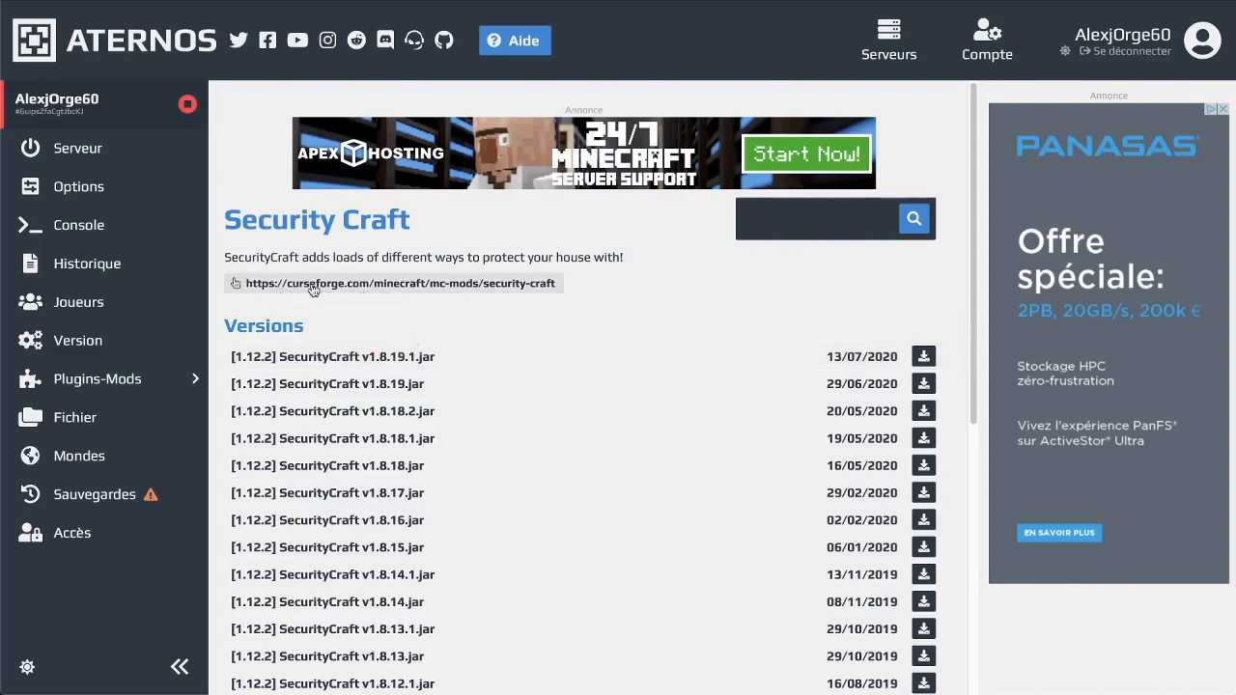
pyautogui.click(367, 286)
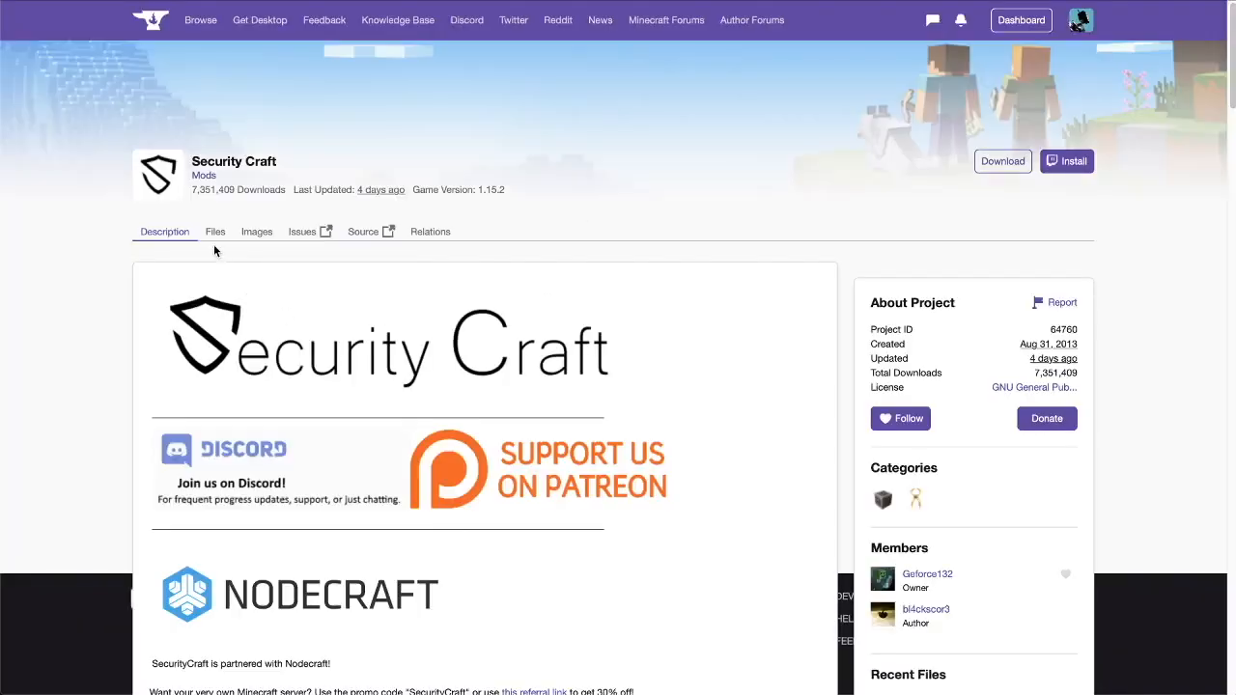
# Compare CurseForge's SecurityCraft files with the Aternos list, then install [1.12.2] SecurityCraft v1.8.19
pyautogui.click(216, 235)
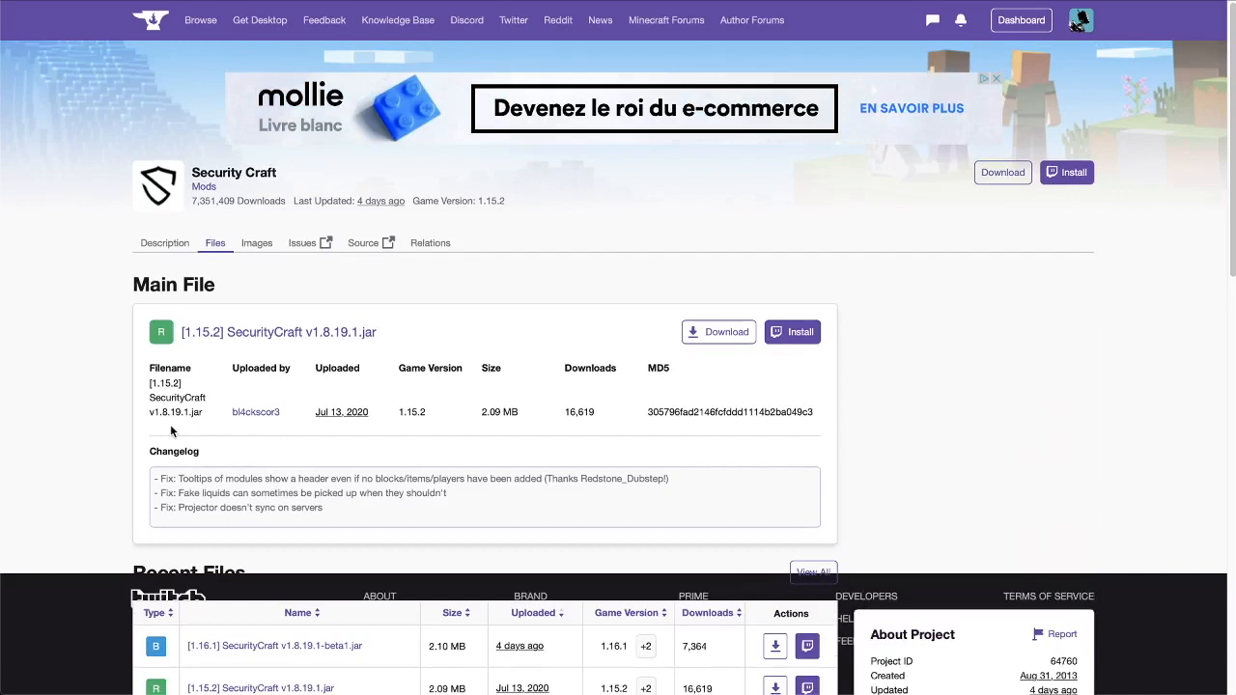
pyautogui.scroll(-5, 174, 410)
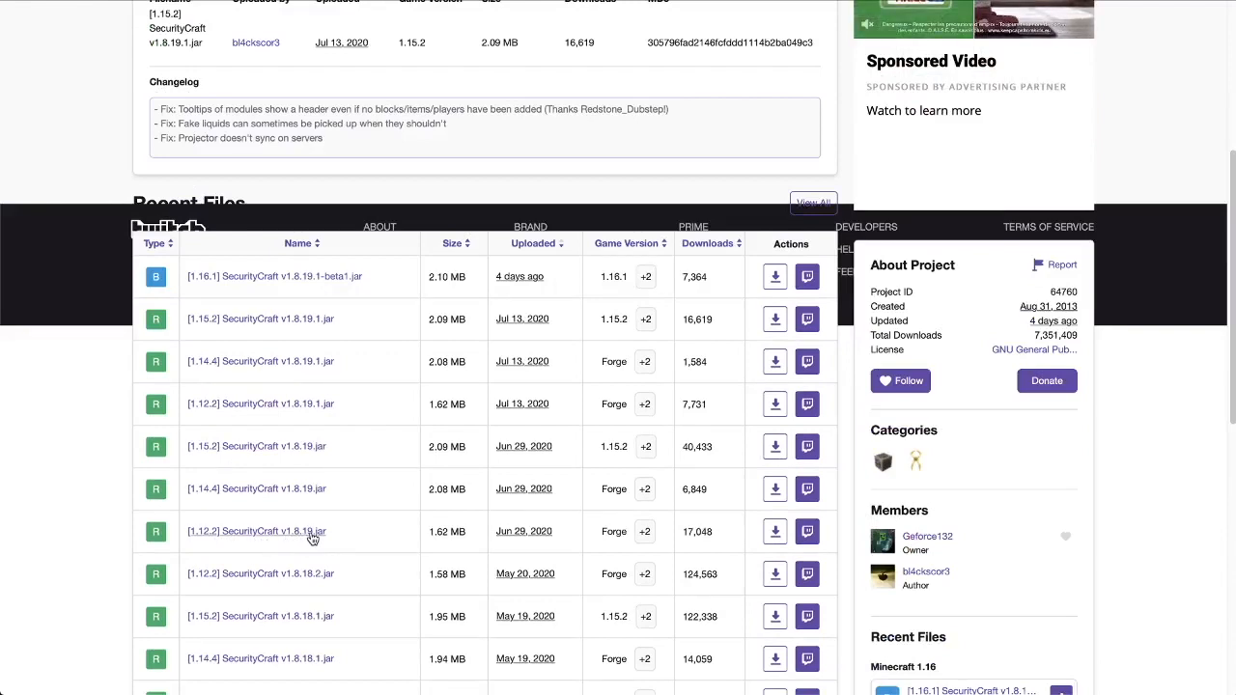
pyautogui.click(432, 2)
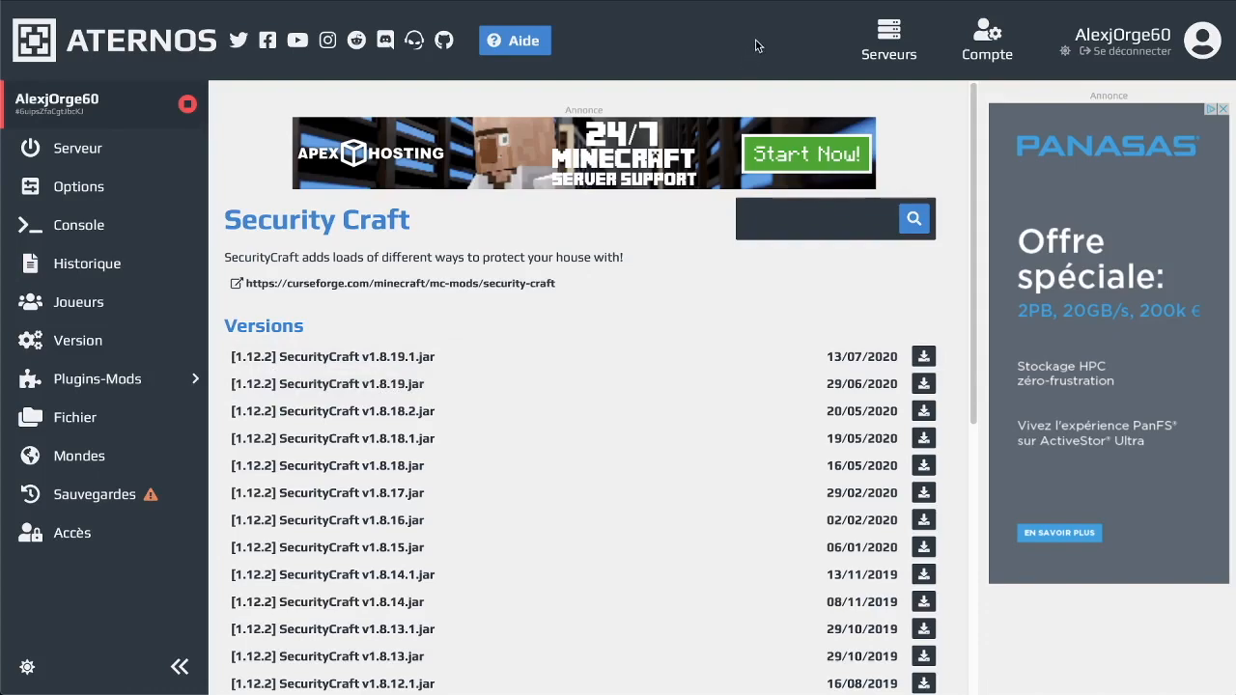
pyautogui.click(764, 1)
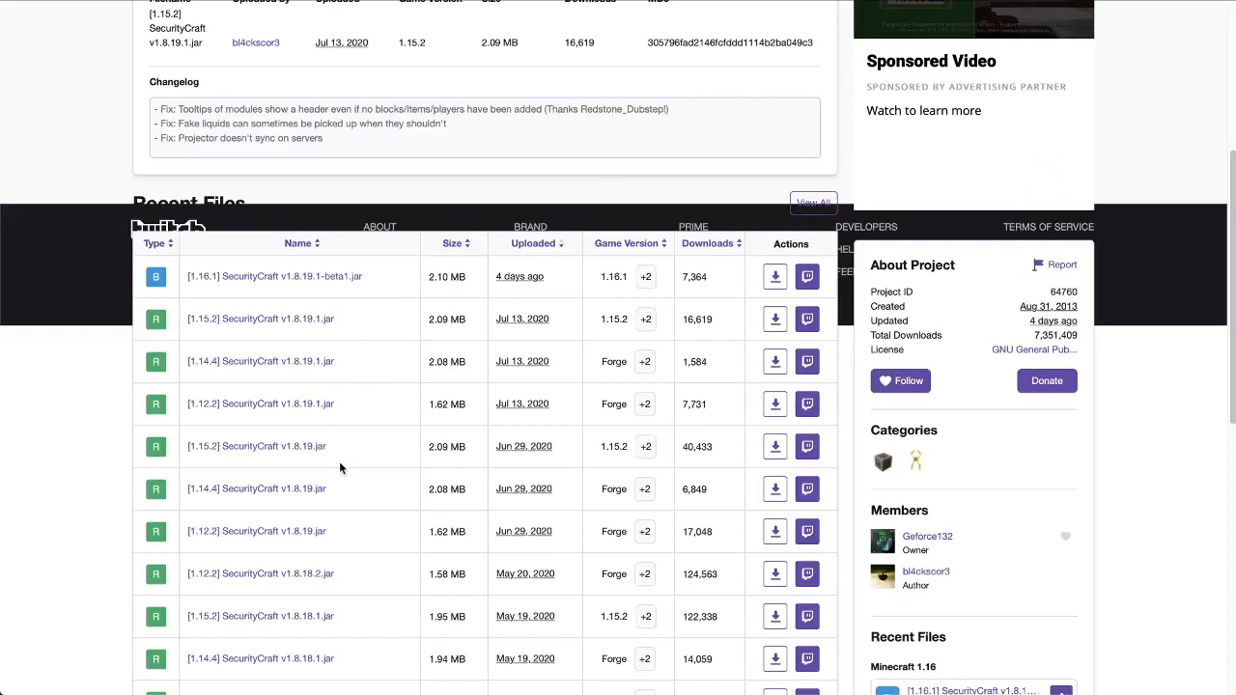
pyautogui.scroll(-2, 339, 463)
pyautogui.scroll(-2, 339, 463)
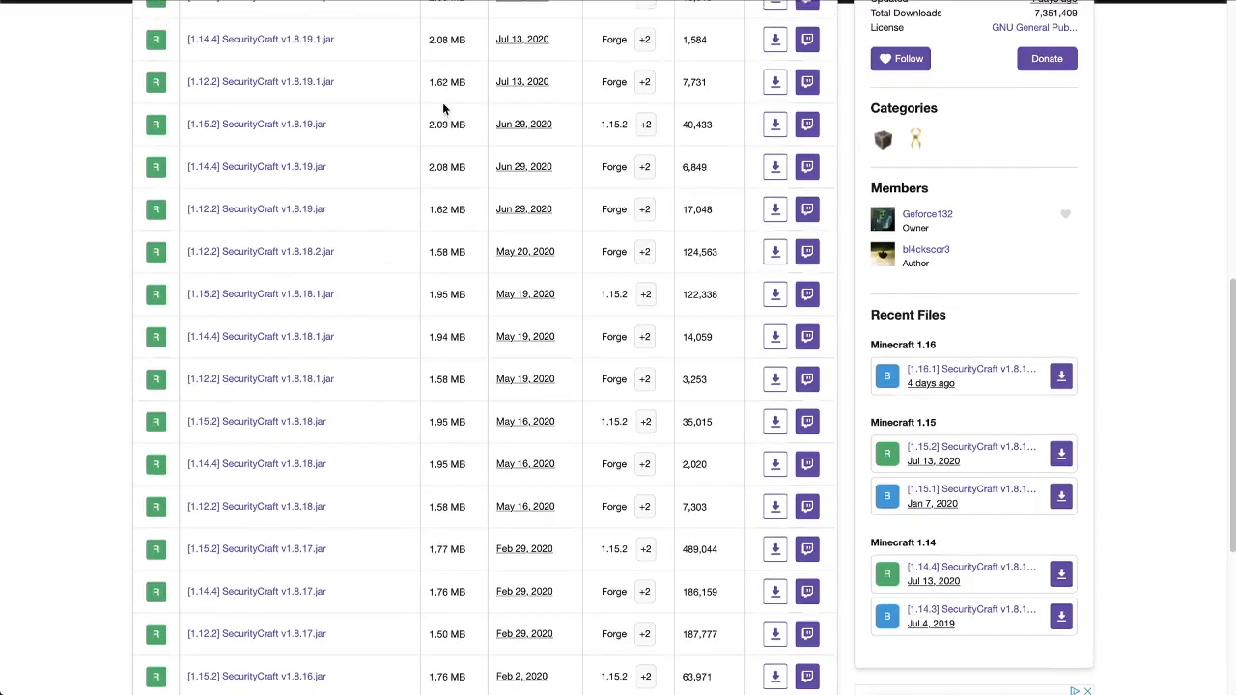
pyautogui.click(471, 2)
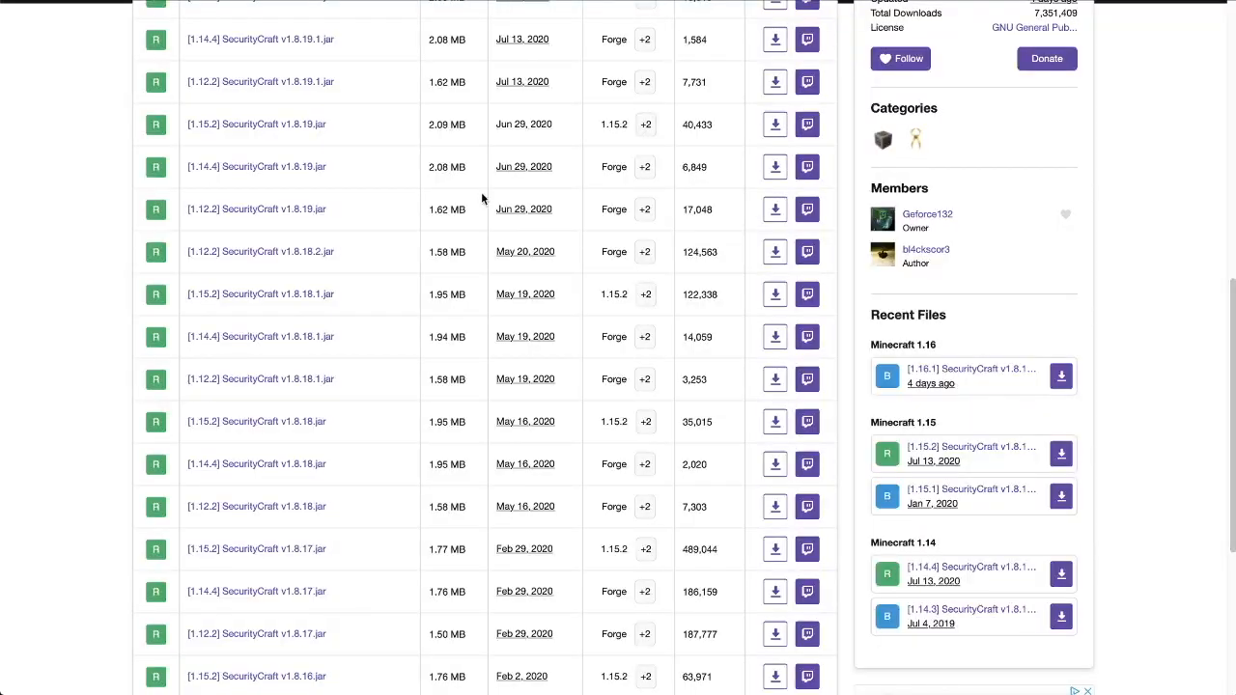
pyautogui.scroll(5, 367, 400)
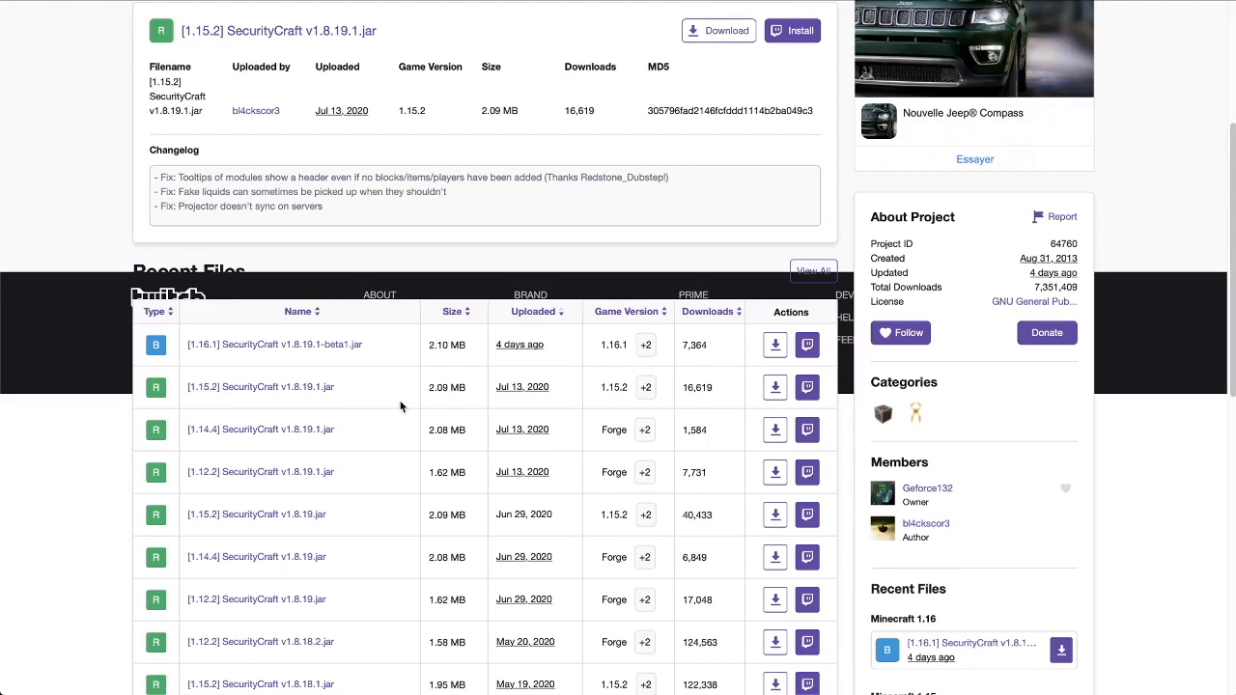
pyautogui.click(593, 3)
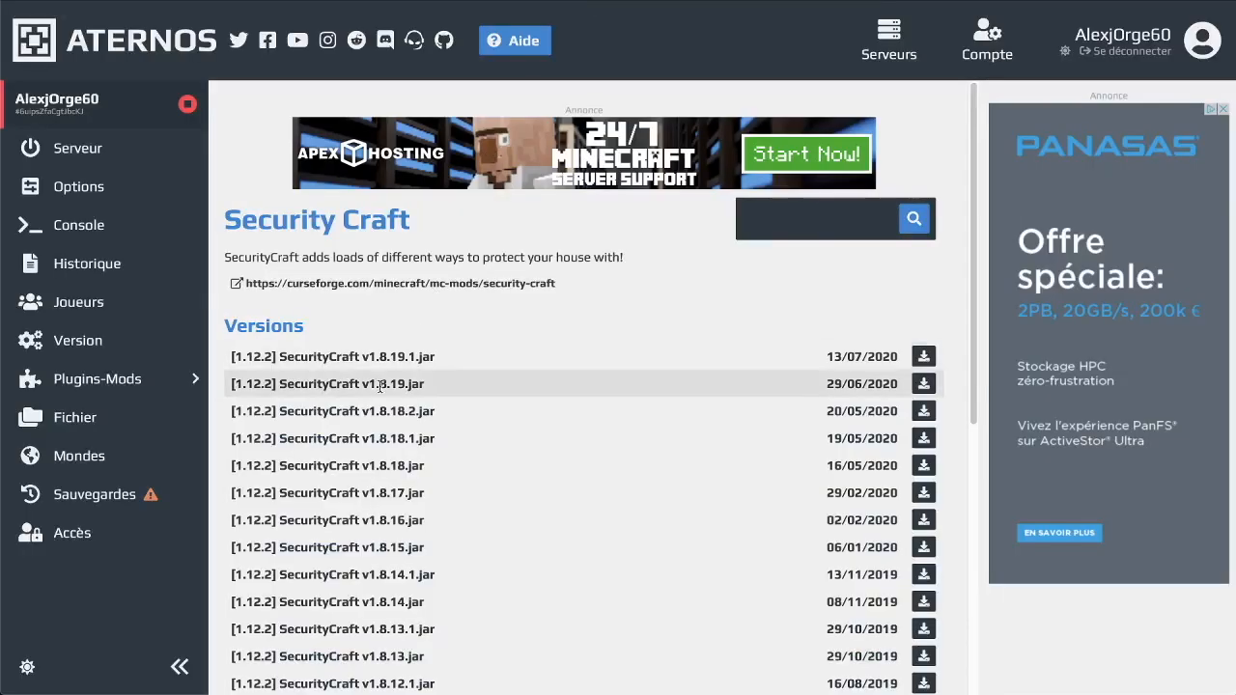
pyautogui.click(922, 386)
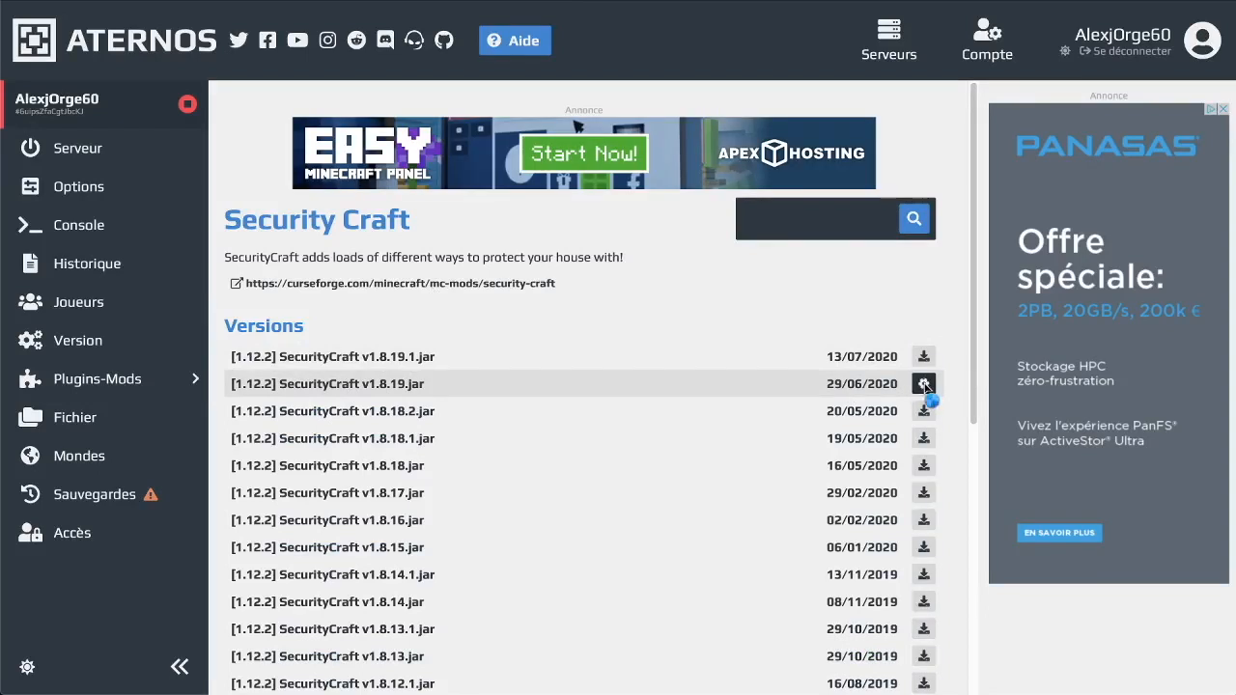
pyautogui.click(763, 2)
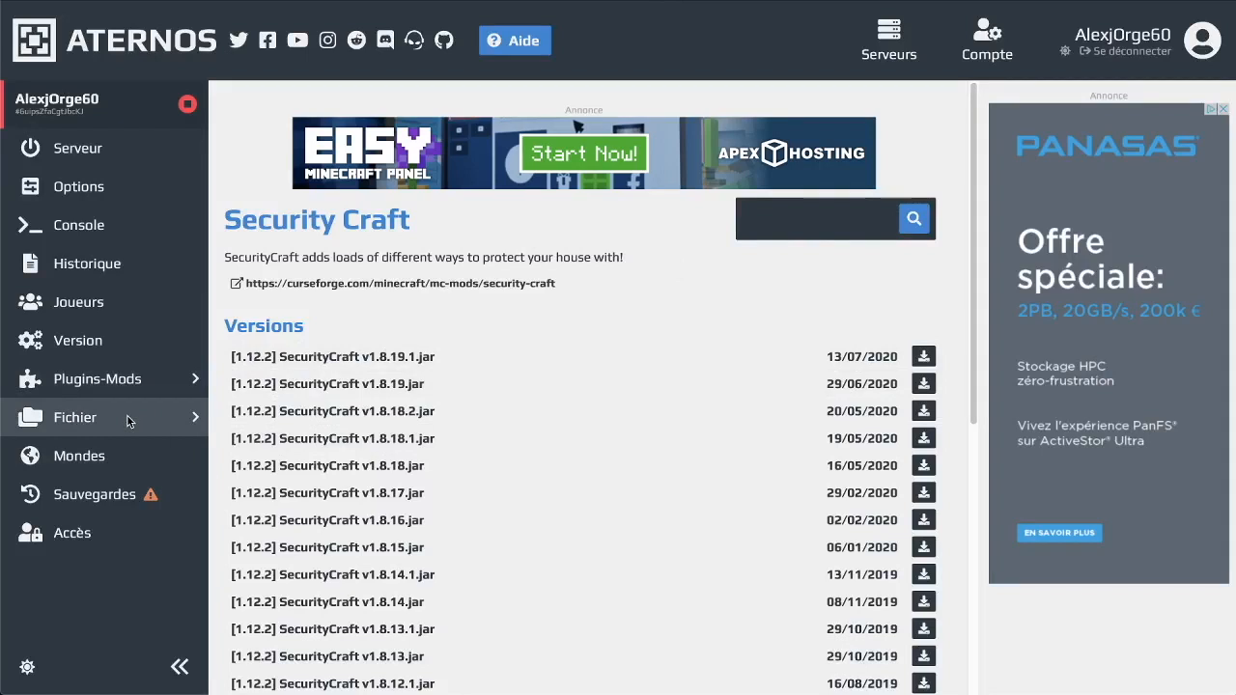
# Delete SecurityCraft v1.8.19.1.jar from the mods folder in the file browser
pyautogui.click(128, 417)
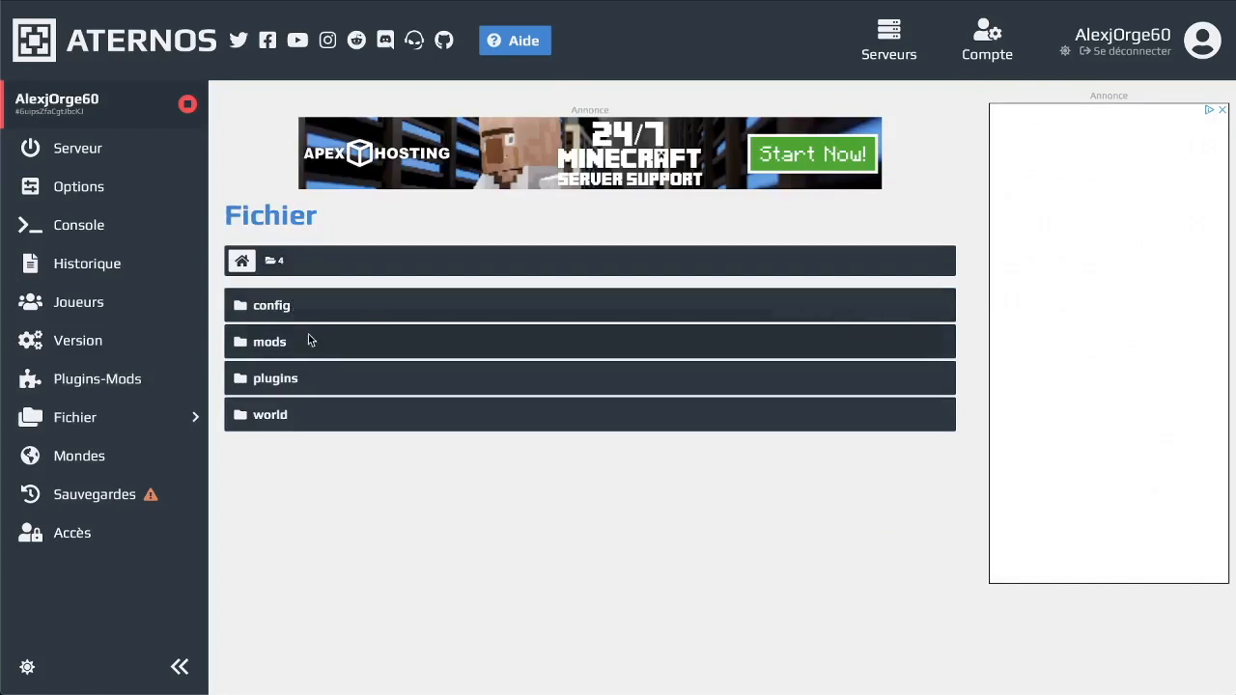
pyautogui.click(309, 340)
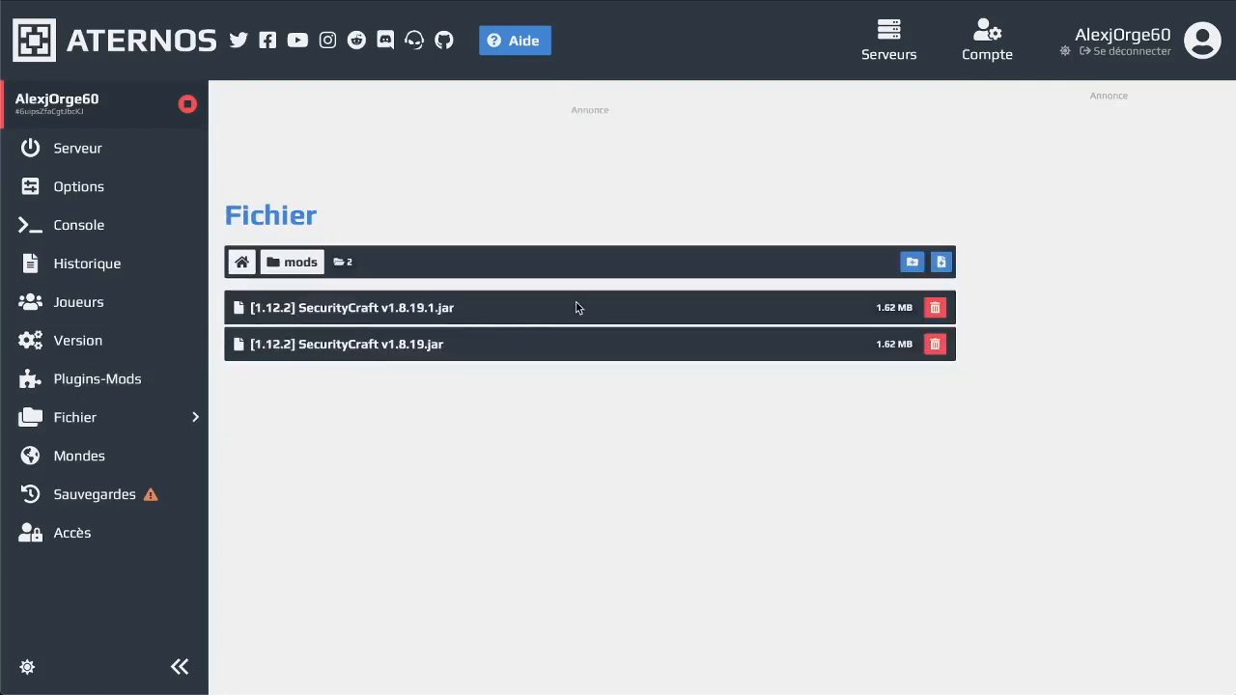
pyautogui.click(941, 308)
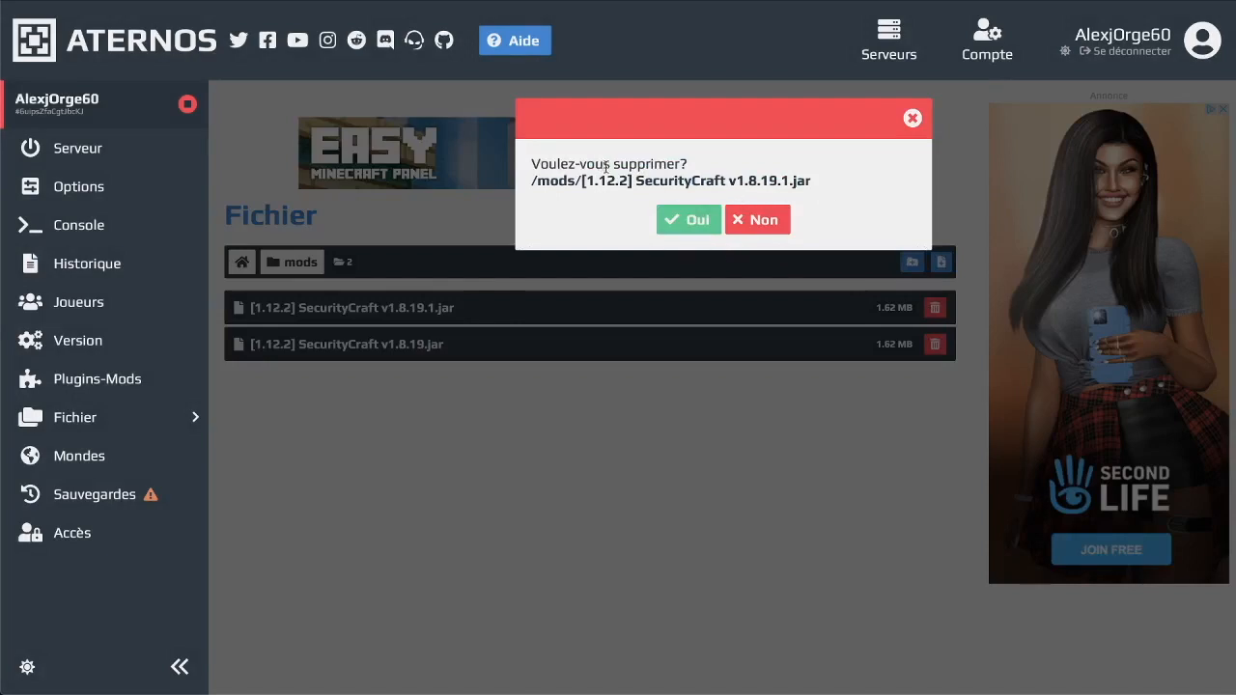
pyautogui.click(699, 222)
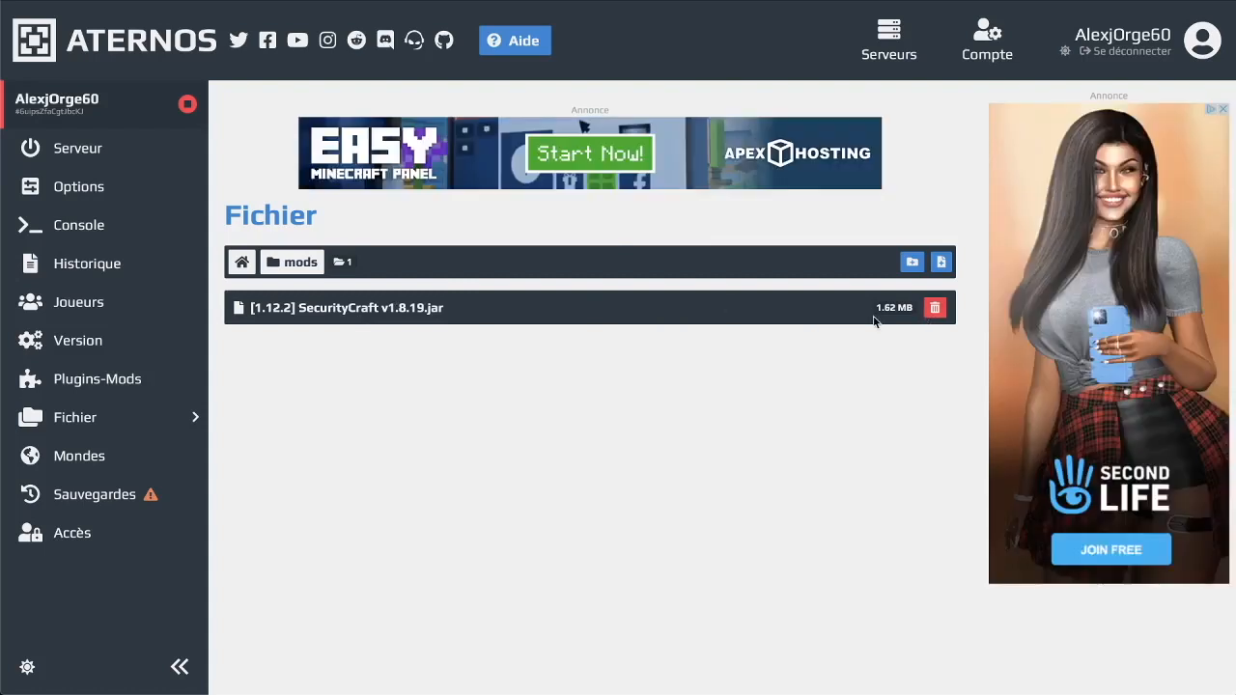
# Check the plugins and config folders, confirming the WorldEdit 6.1.9 jar is in plugins
pyautogui.click(242, 263)
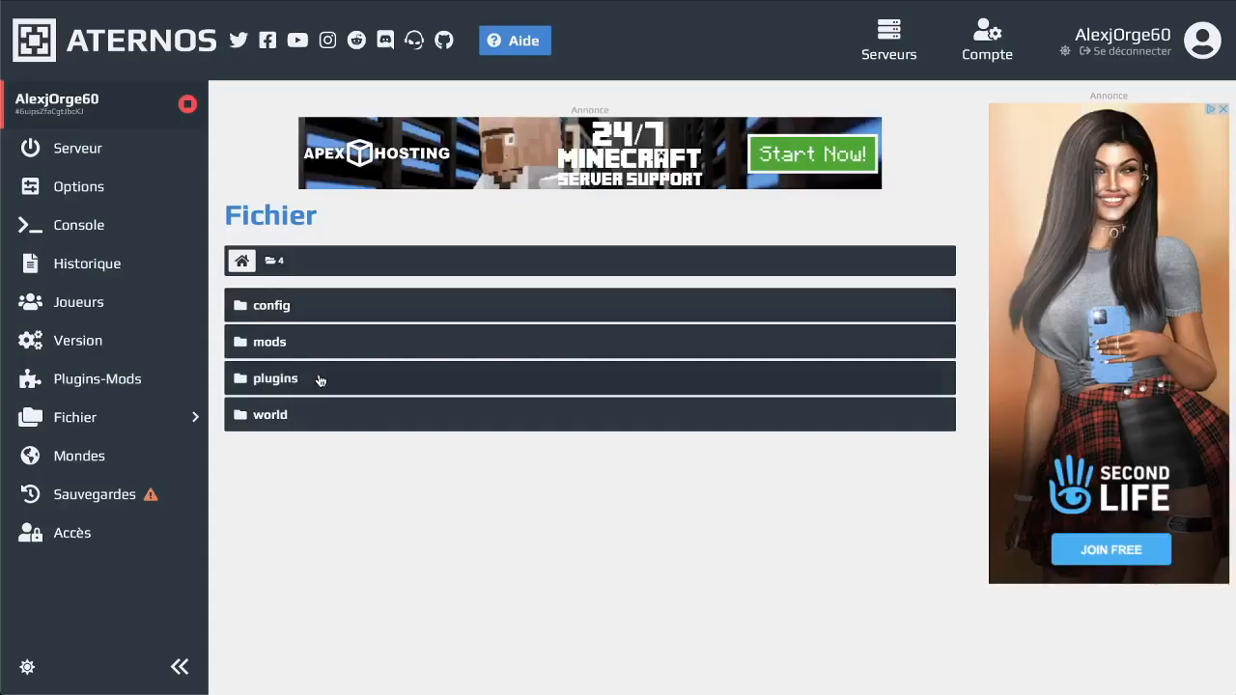
pyautogui.click(316, 378)
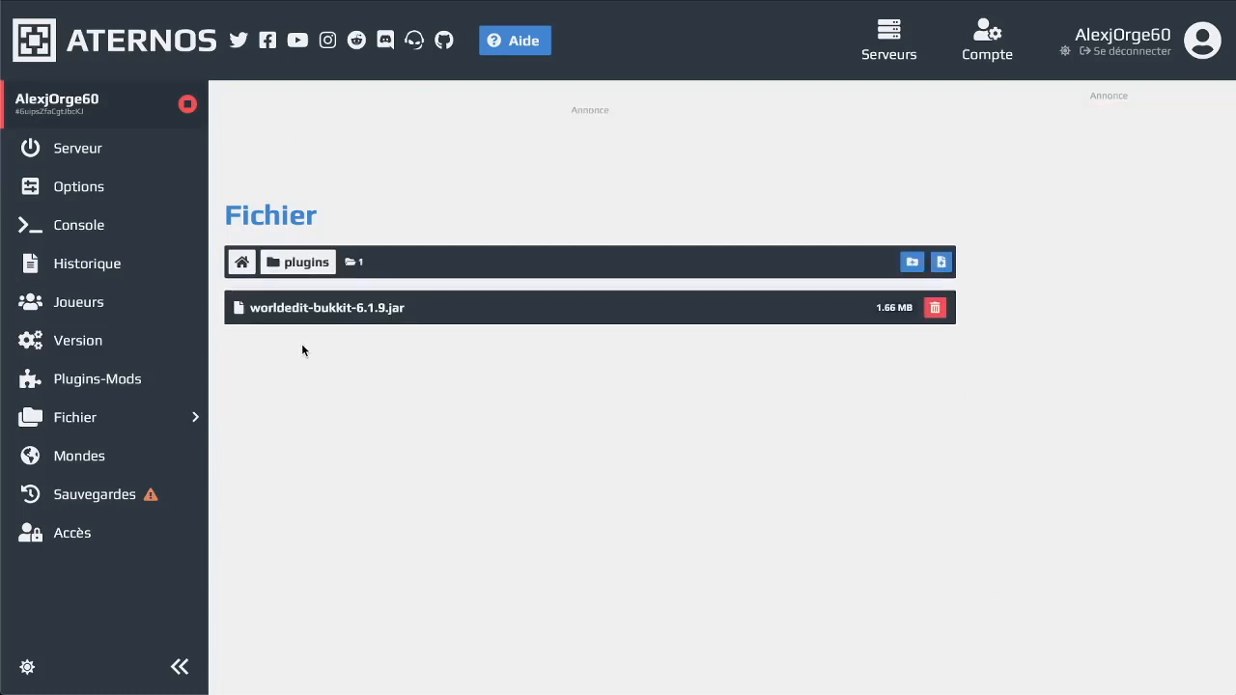
pyautogui.click(243, 269)
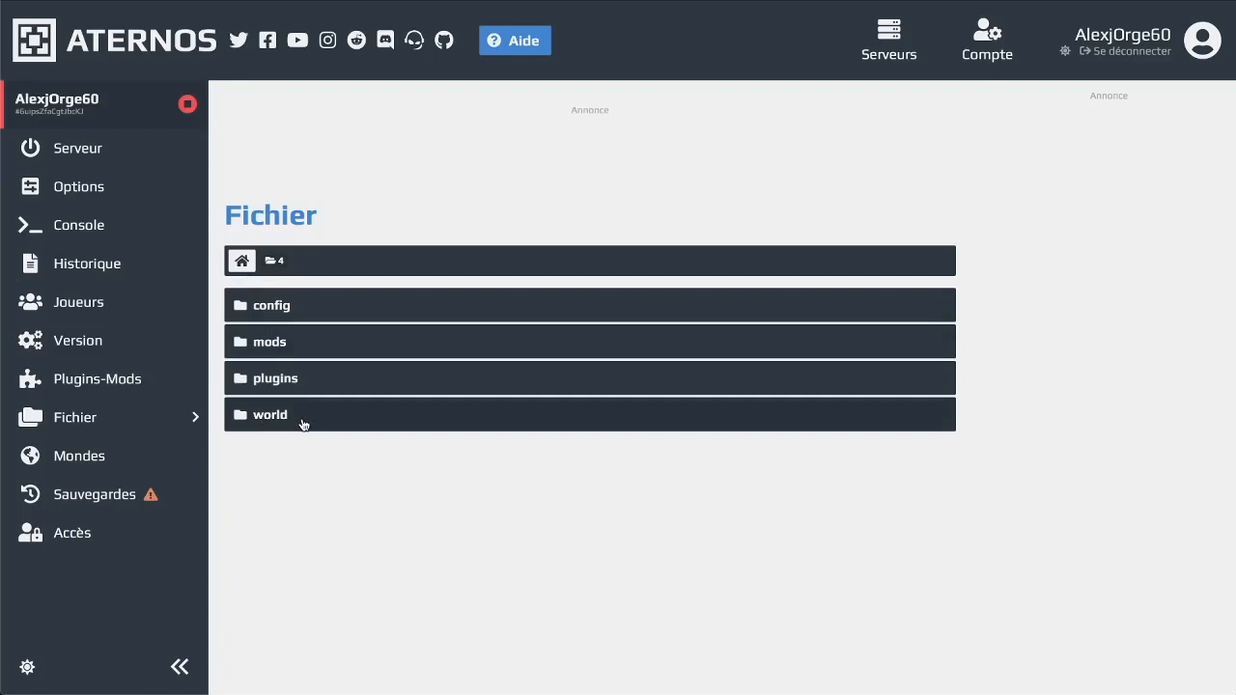
pyautogui.click(296, 305)
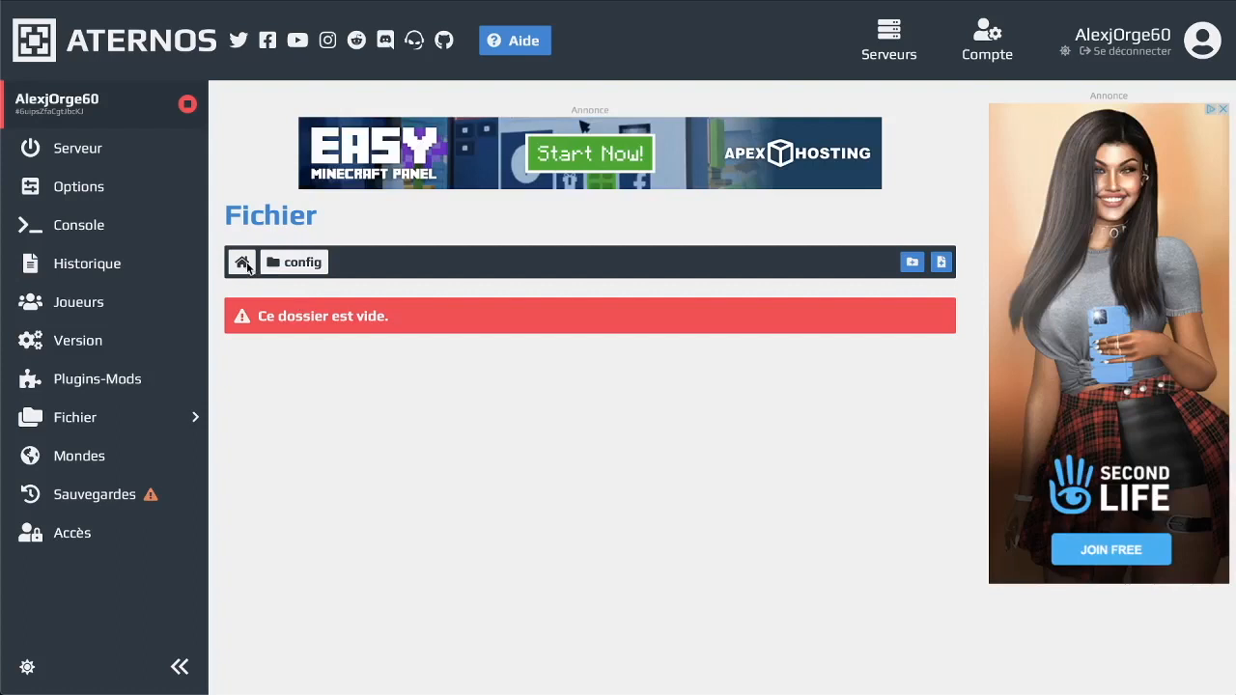
pyautogui.click(243, 262)
pyautogui.click(340, 383)
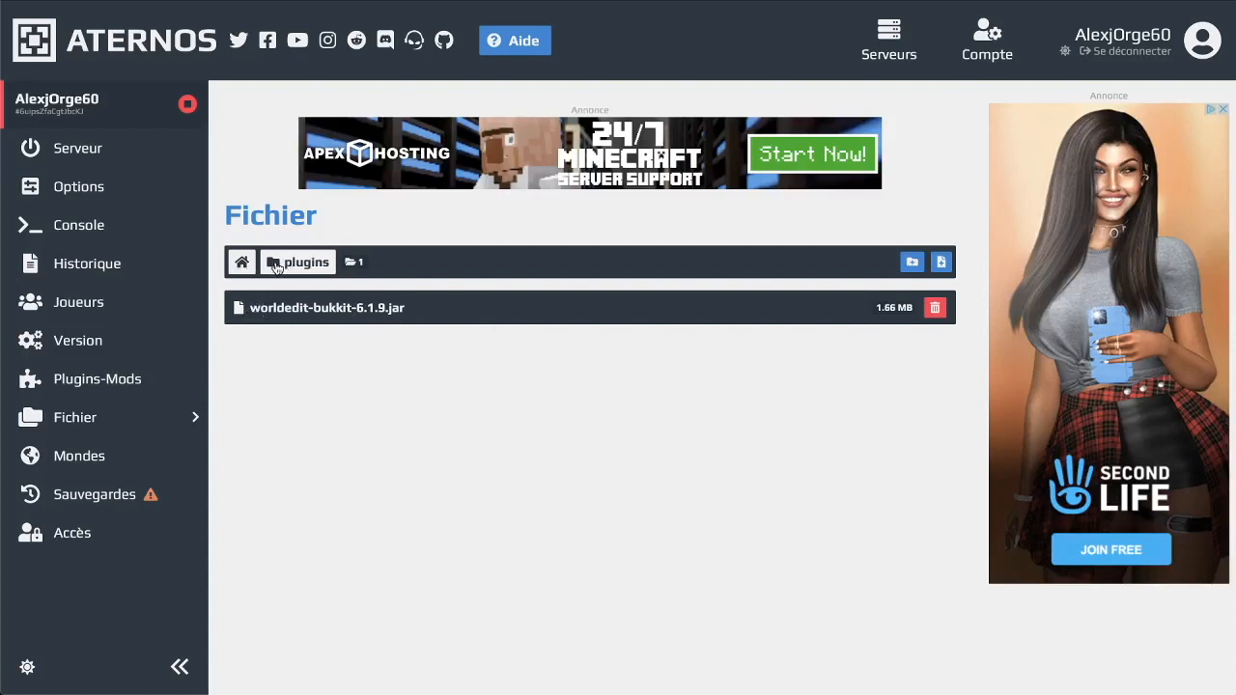
pyautogui.click(243, 263)
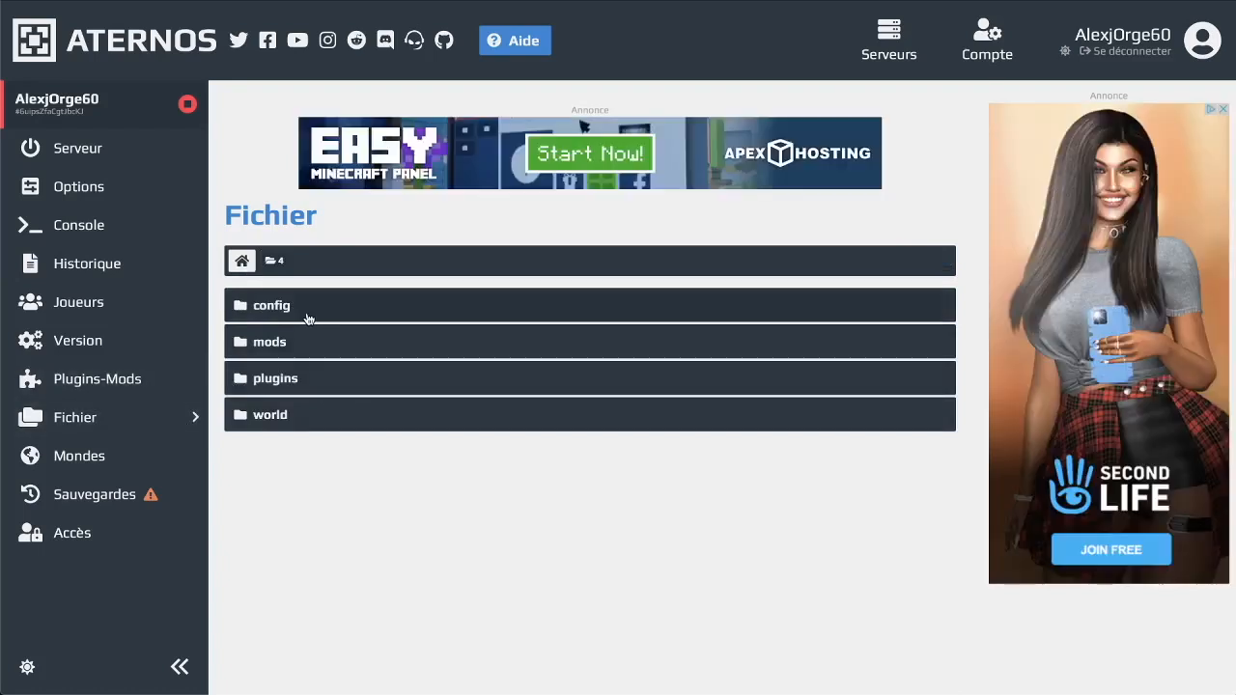
# Generate a new FLAT world named Test to replace the current world
pyautogui.click(170, 456)
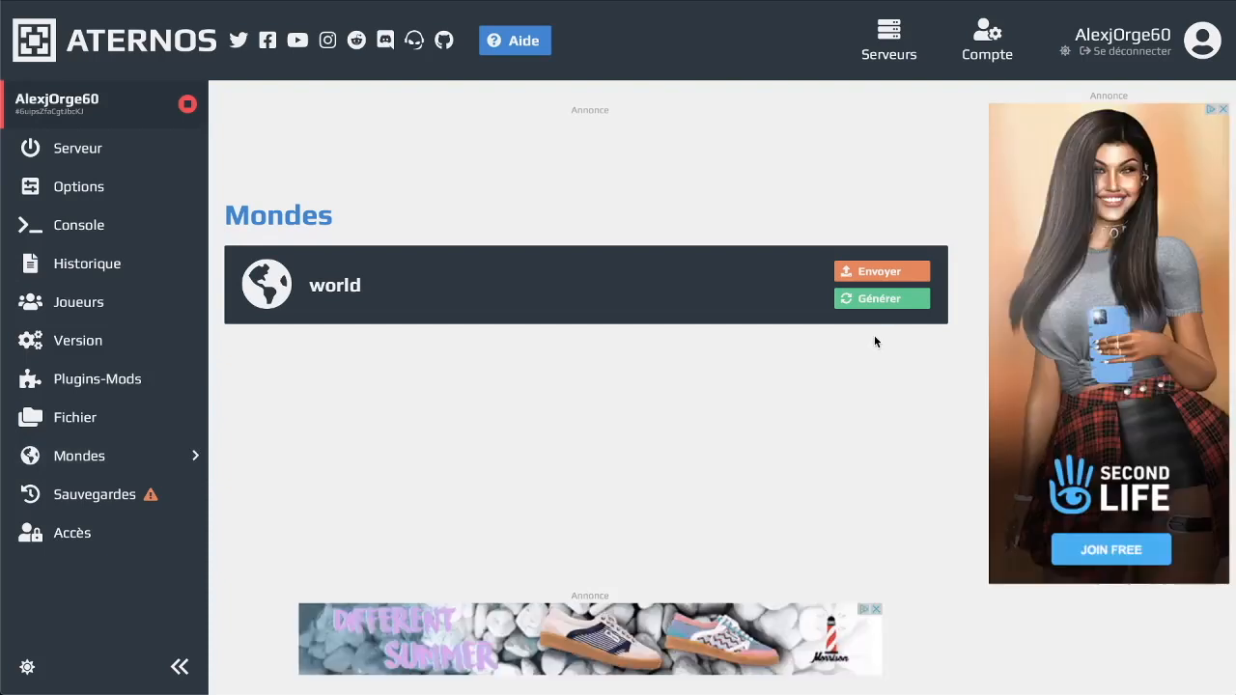
pyautogui.click(879, 300)
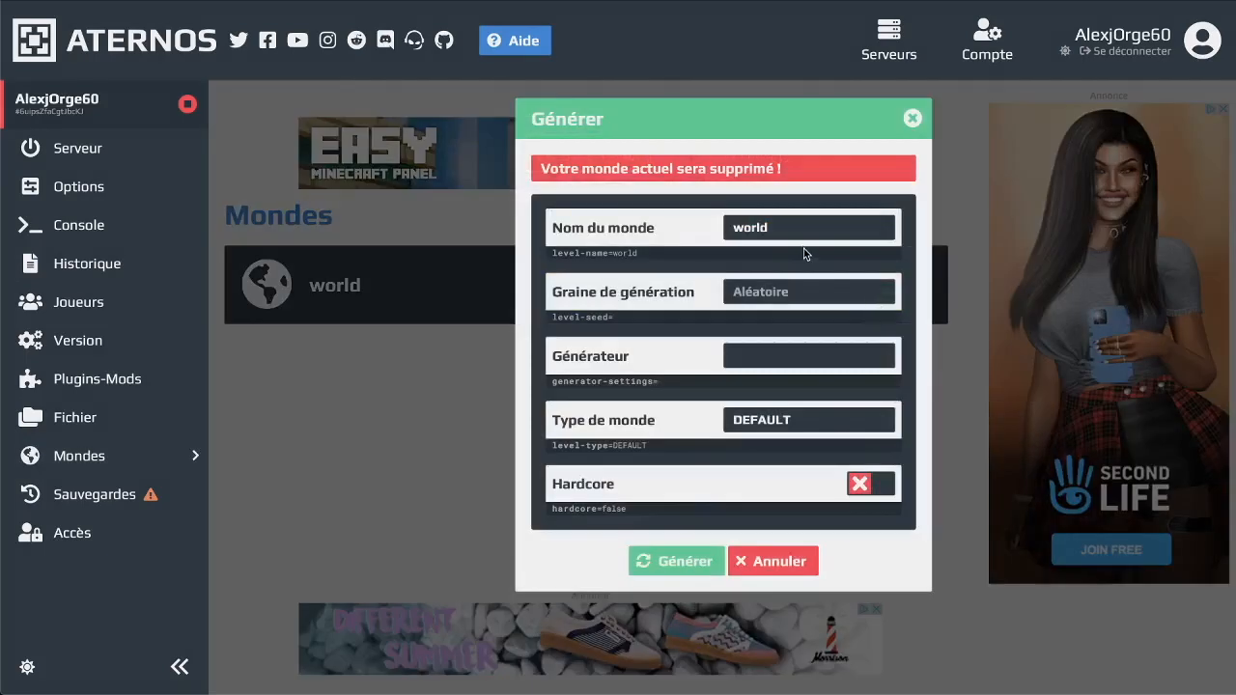
pyautogui.moveTo(788, 228); pyautogui.dragTo(727, 224)
pyautogui.write('Teste')
pyautogui.moveTo(852, 411); pyautogui.dragTo(726, 423)
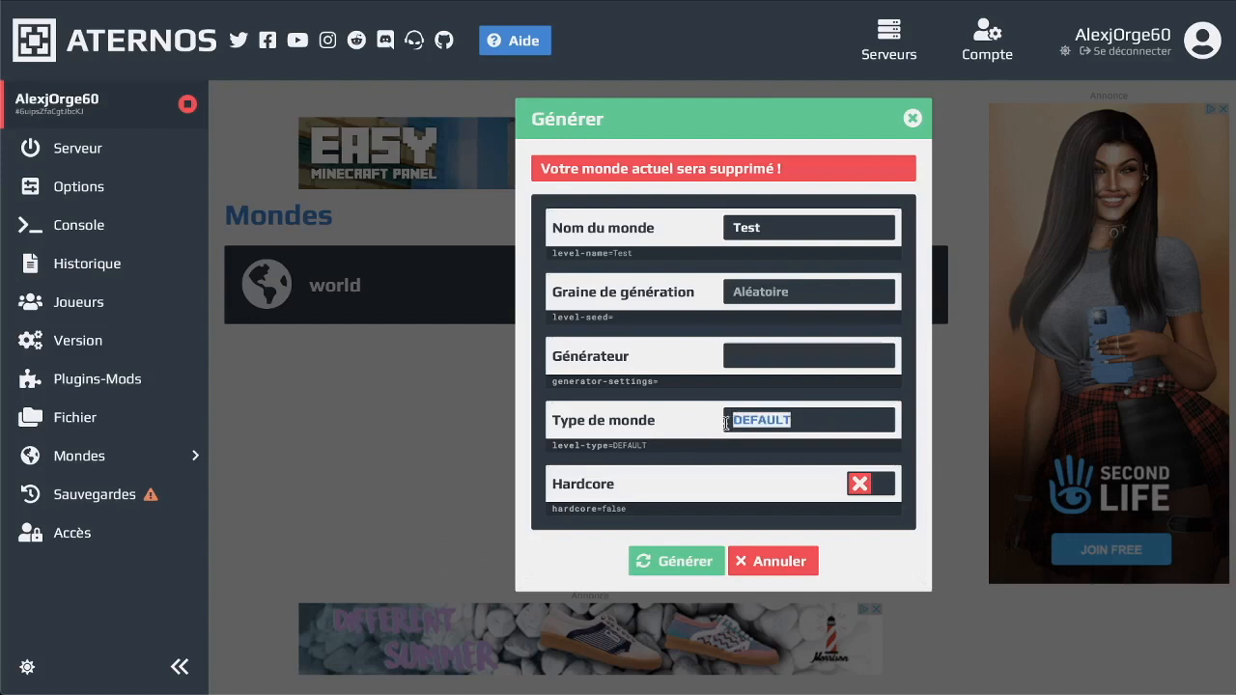
pyautogui.write('Fla')
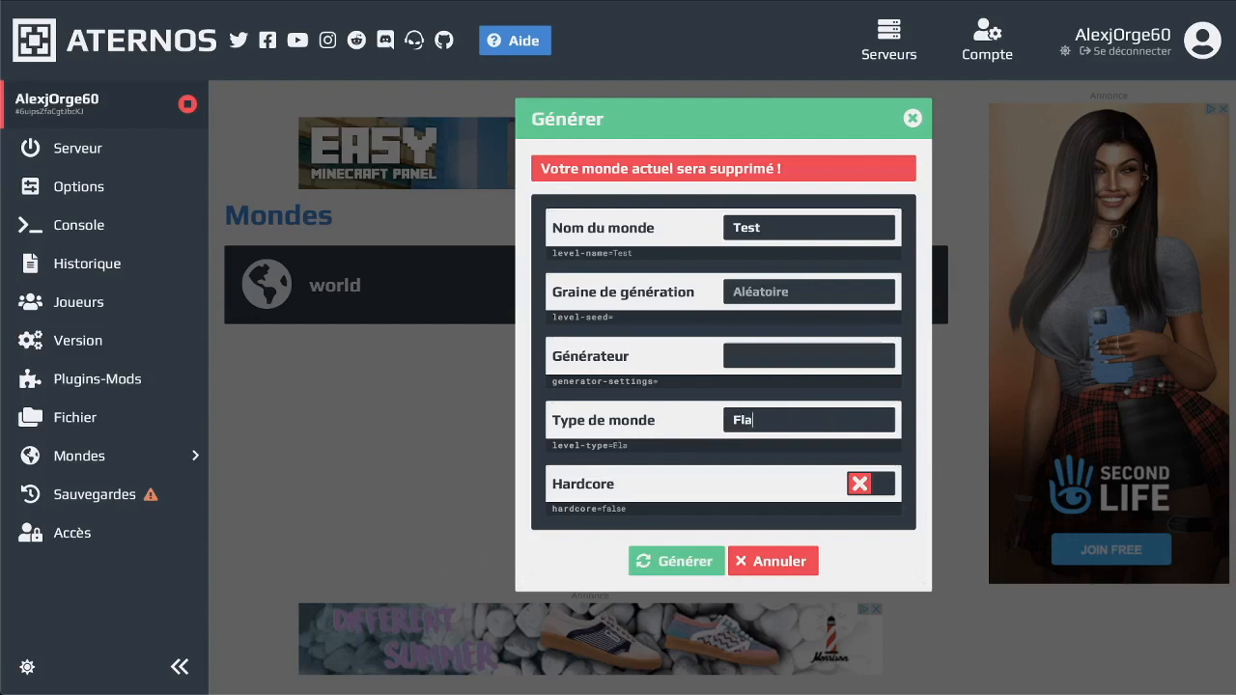
pyautogui.write('LAT')
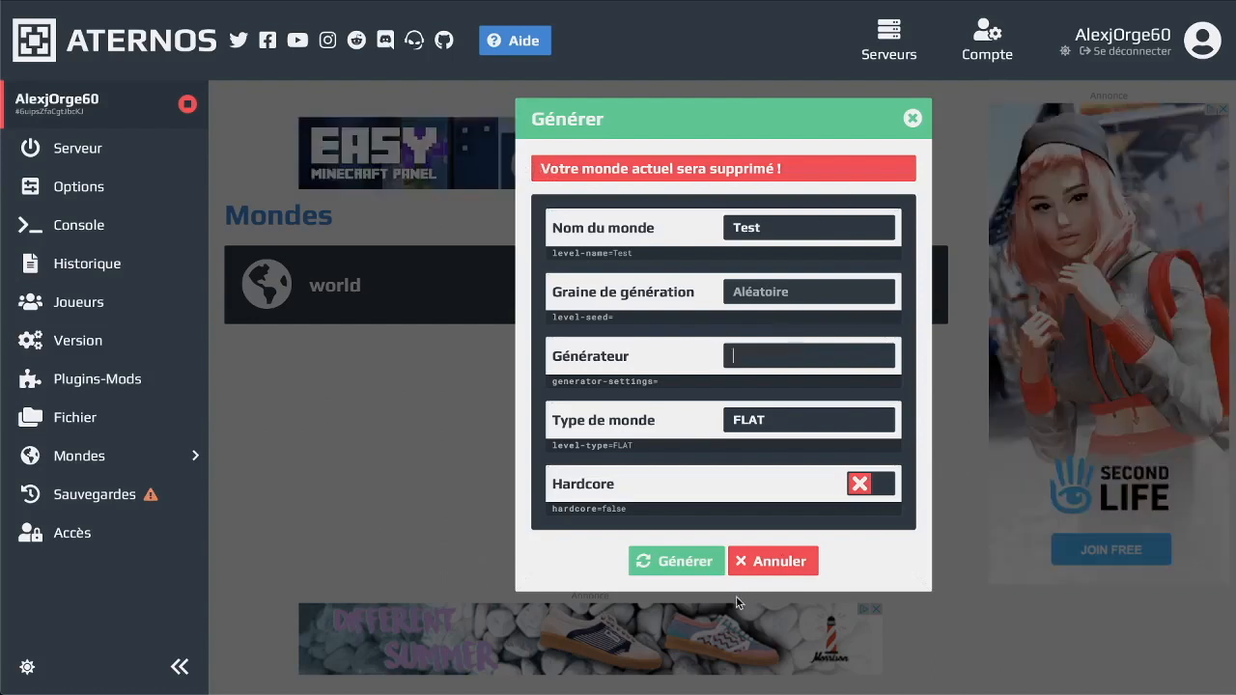
pyautogui.click(652, 561)
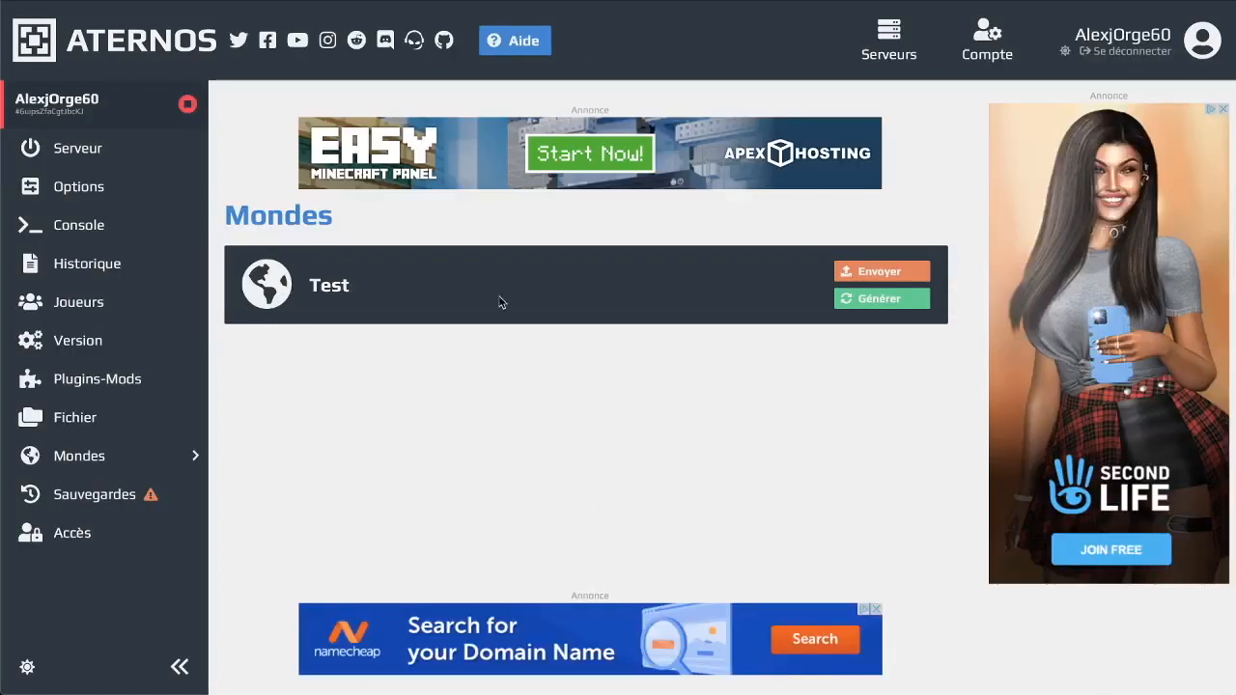
pyautogui.click(880, 274)
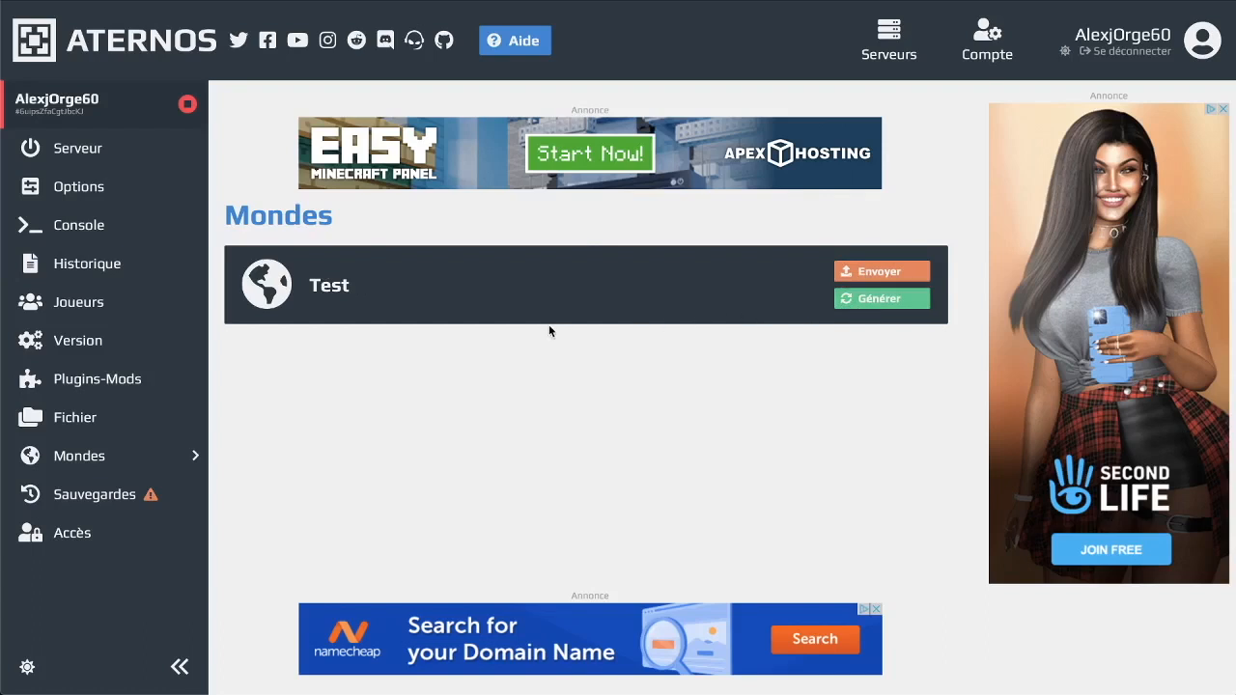
# Look over the Multiverse-Core plugin page and file browser, ending on the worlds page listing Test
pyautogui.click(203, 389)
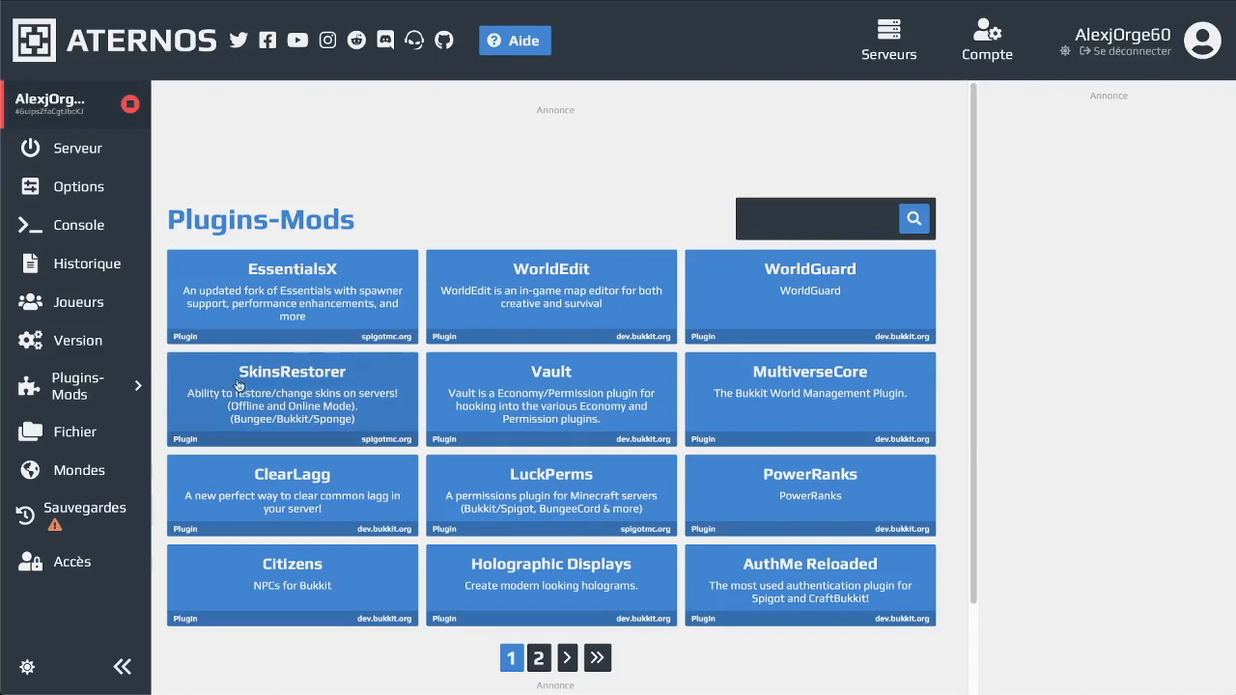
pyautogui.click(775, 402)
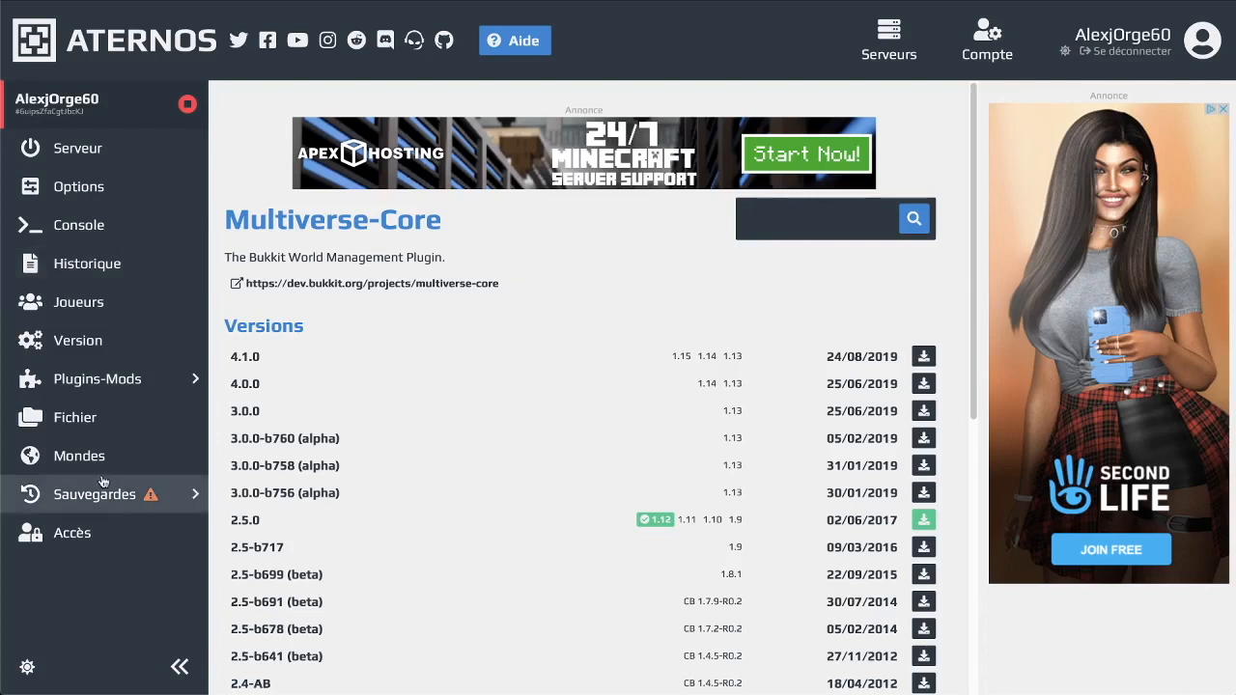
pyautogui.click(95, 437)
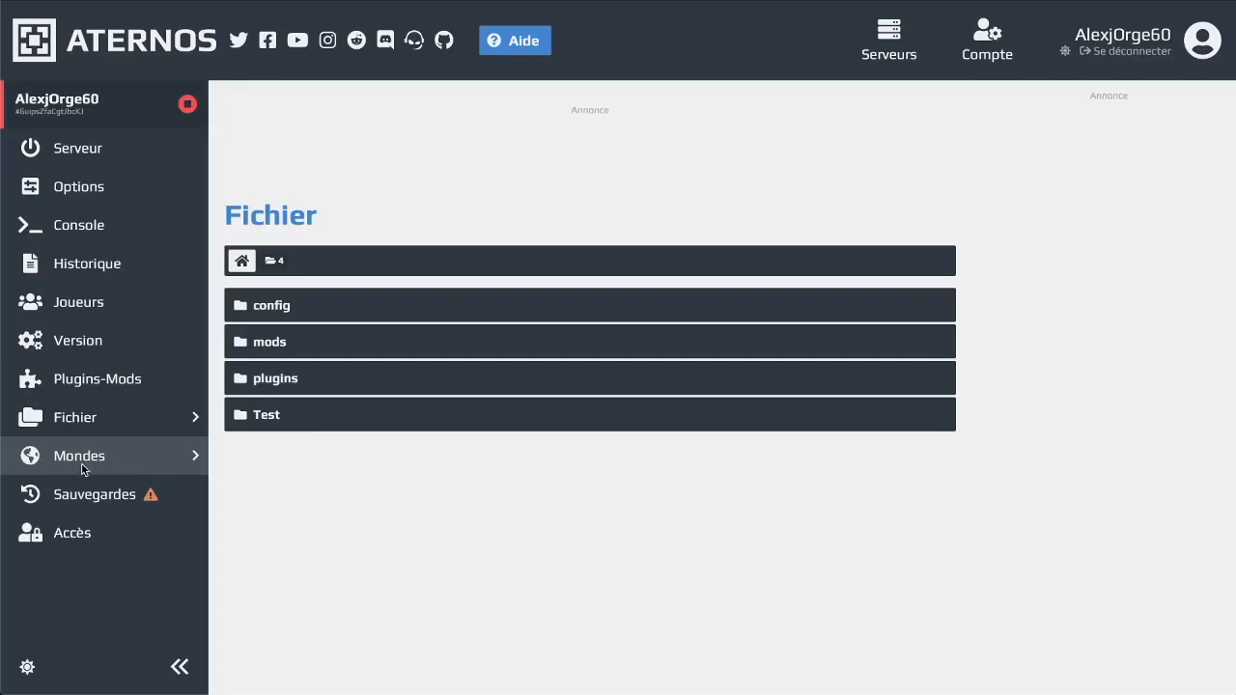
pyautogui.click(75, 465)
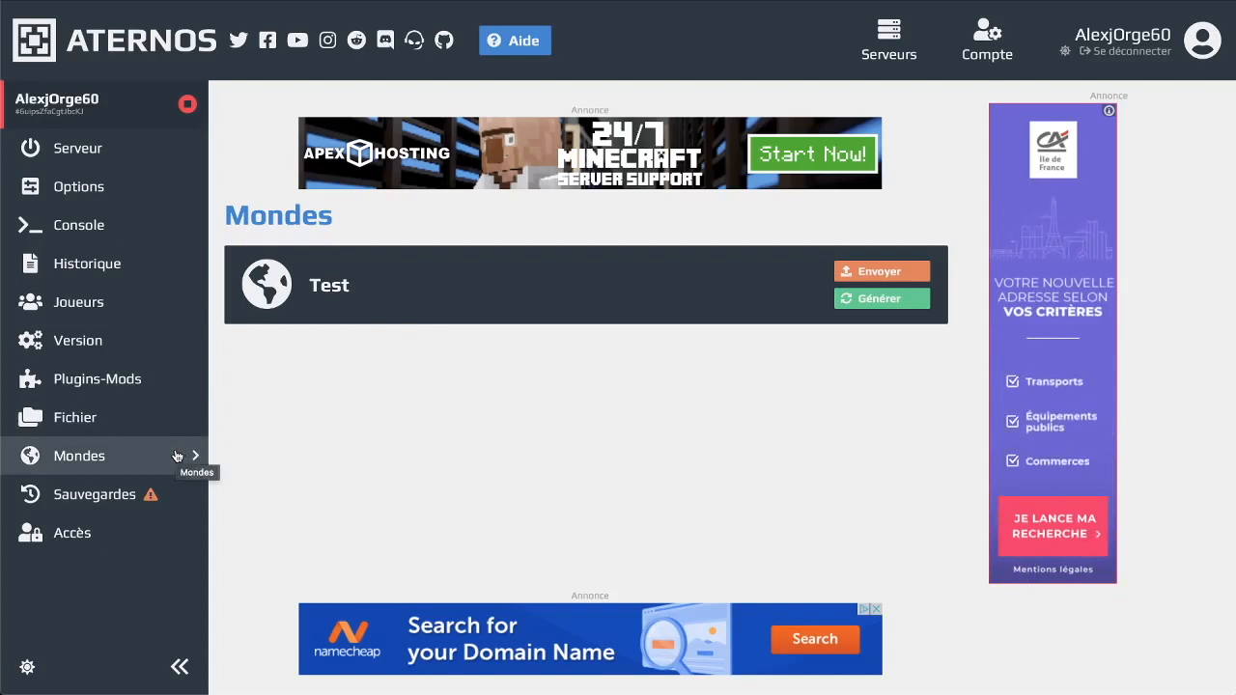
# Review the Sauvegardes backups page, then go to the Accès page
pyautogui.click(126, 500)
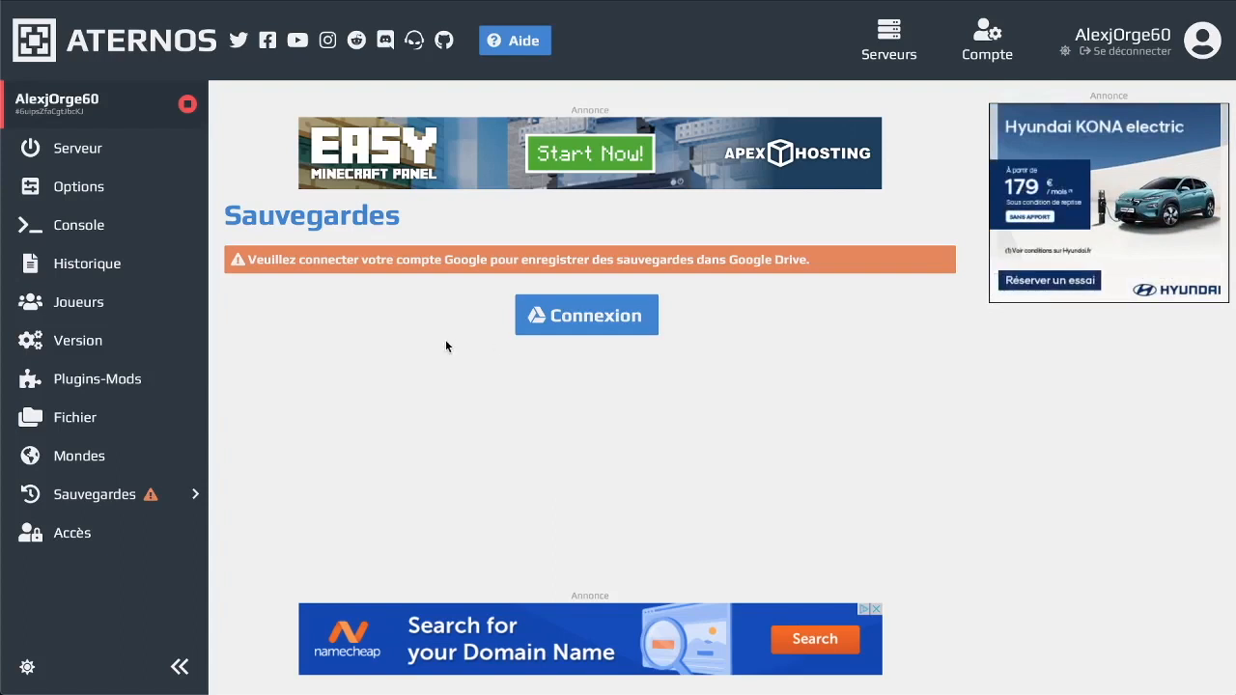
pyautogui.click(73, 535)
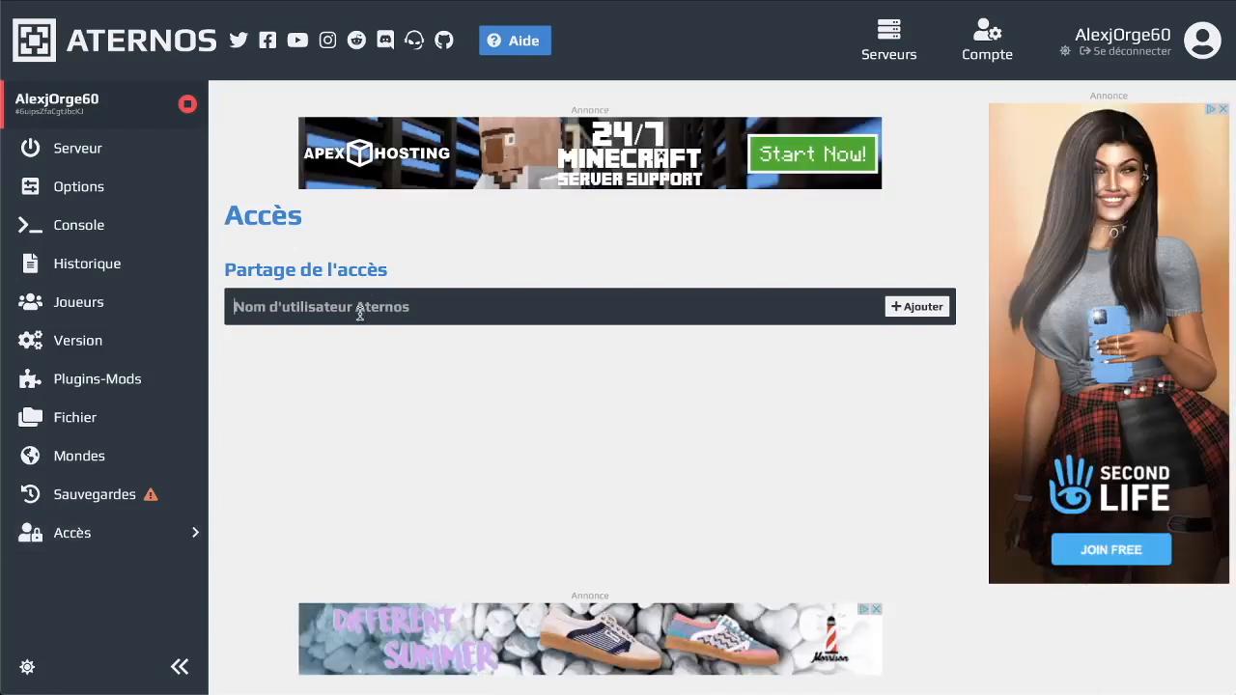
# Add the second user's Aternos username to the access-sharing list
pyautogui.click(359, 309)
pyautogui.write('Orge')
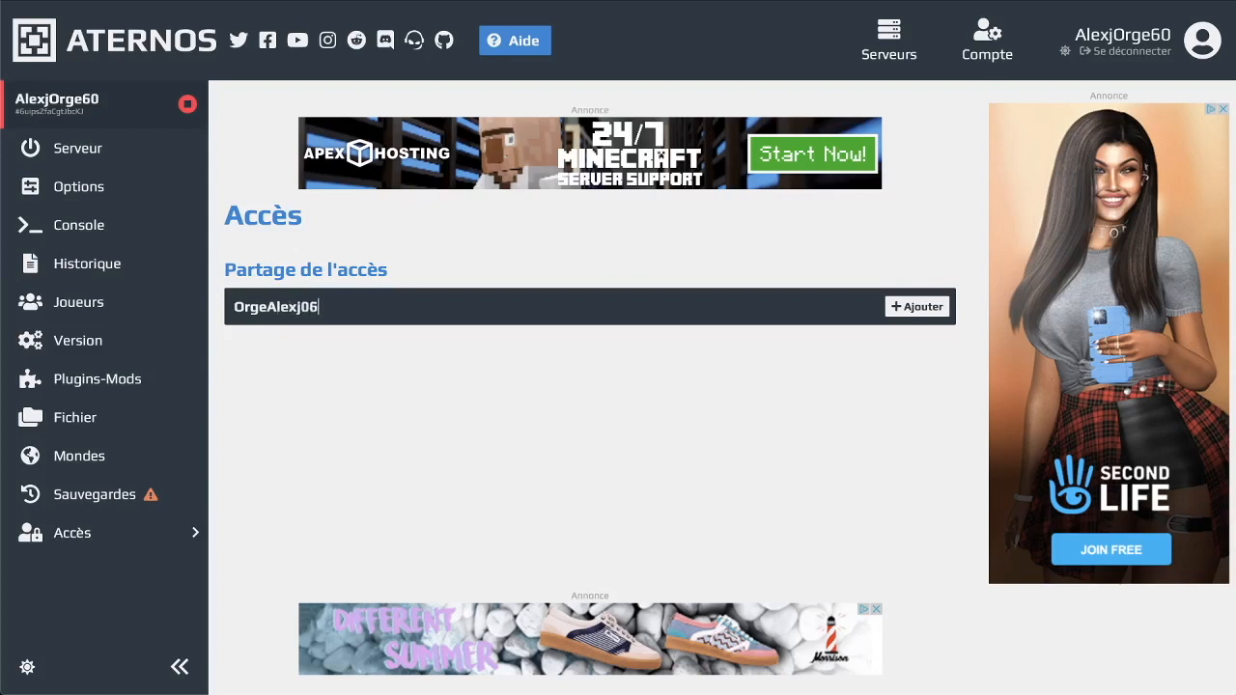
pyautogui.write('Alexj06')
pyautogui.press('Return')
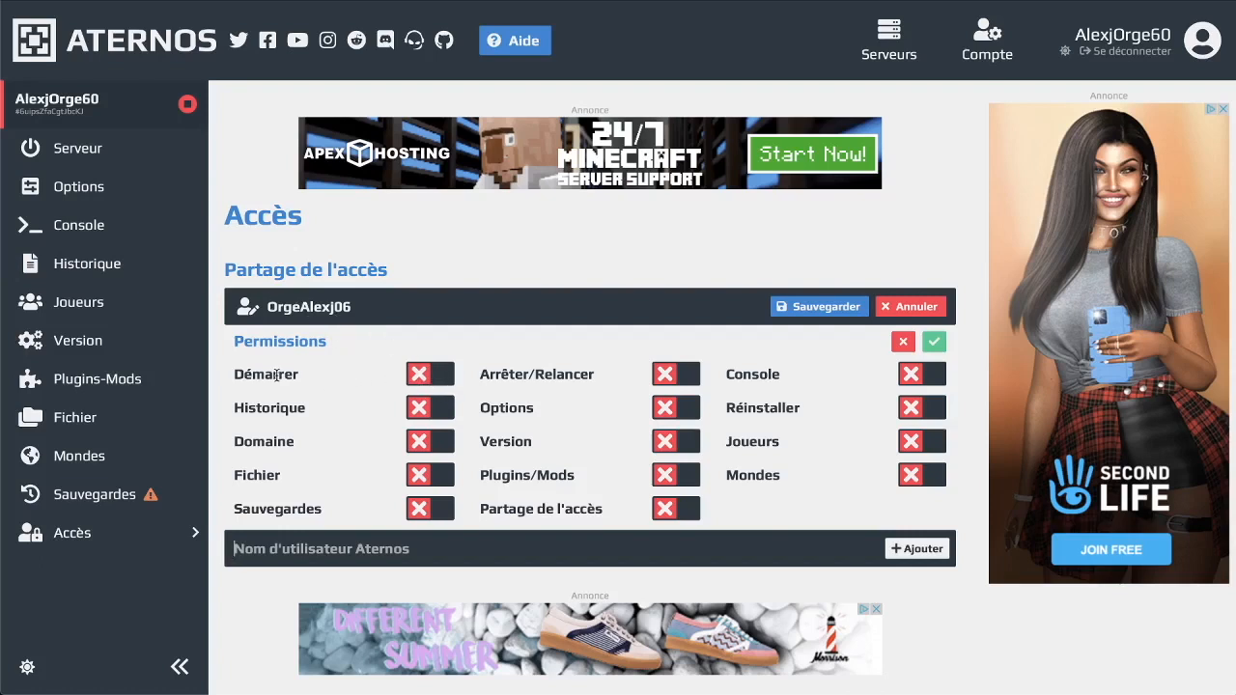
# Enable the user's start, history, domain, files and backups permissions, and toggle access-sharing
pyautogui.click(417, 376)
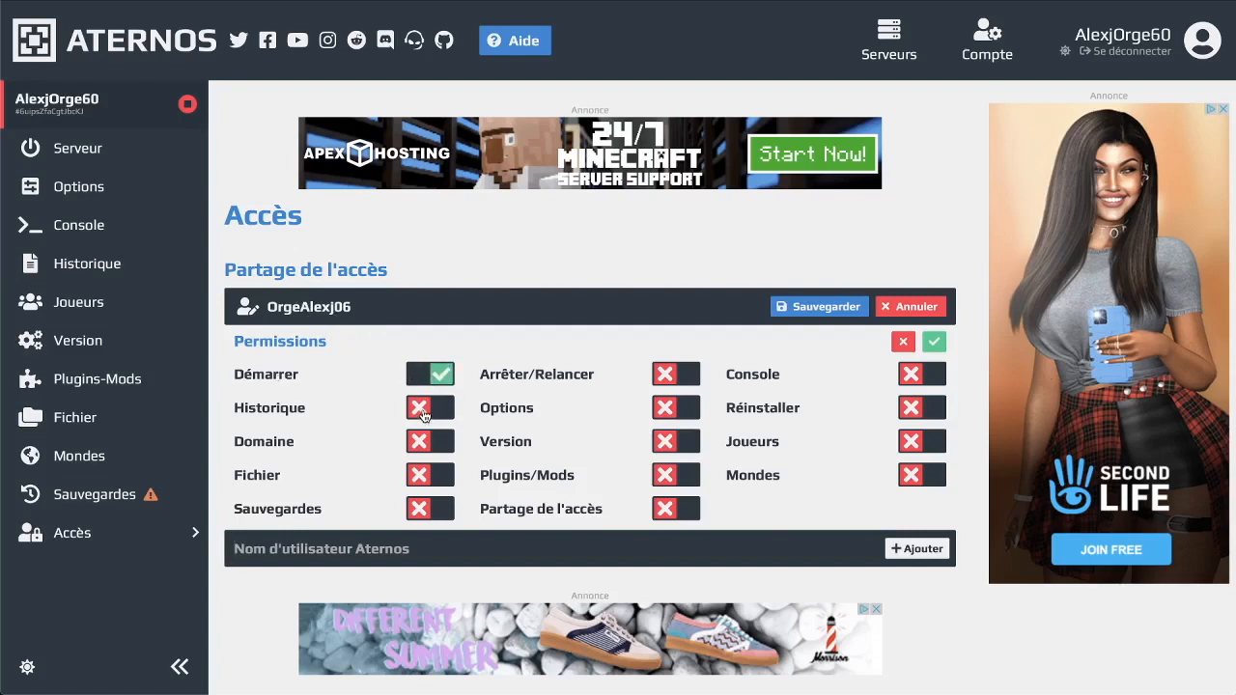
pyautogui.click(421, 410)
pyautogui.click(423, 442)
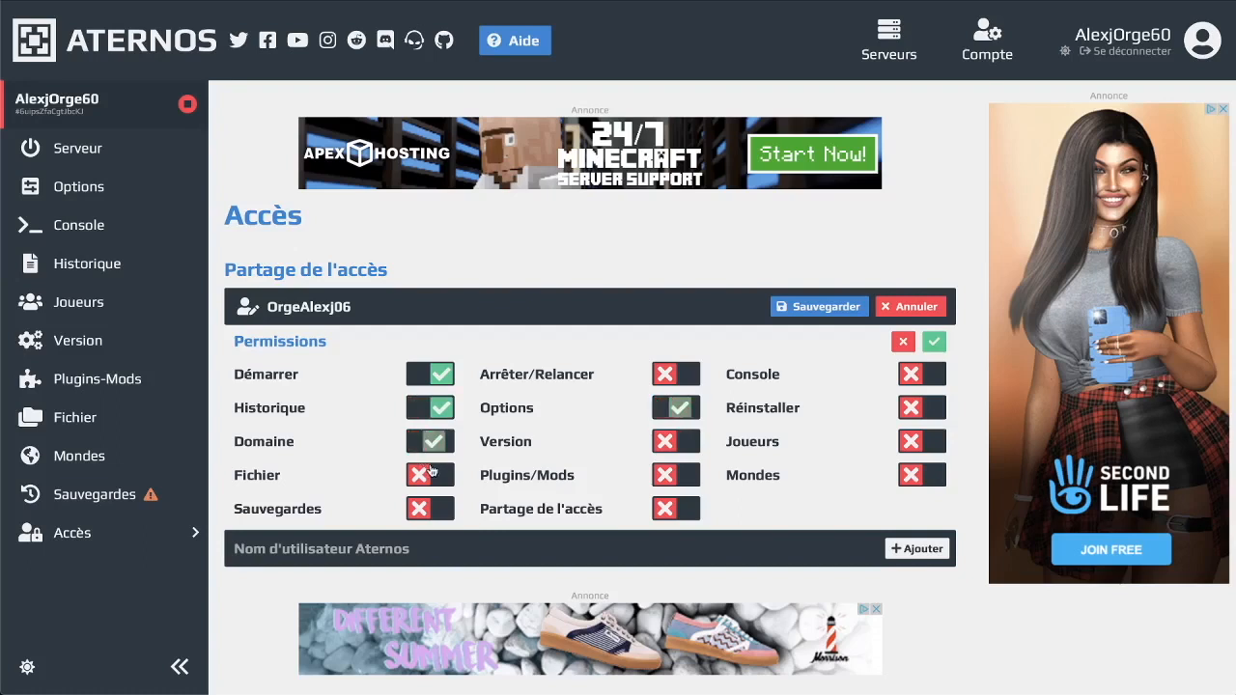
pyautogui.click(425, 475)
pyautogui.click(429, 506)
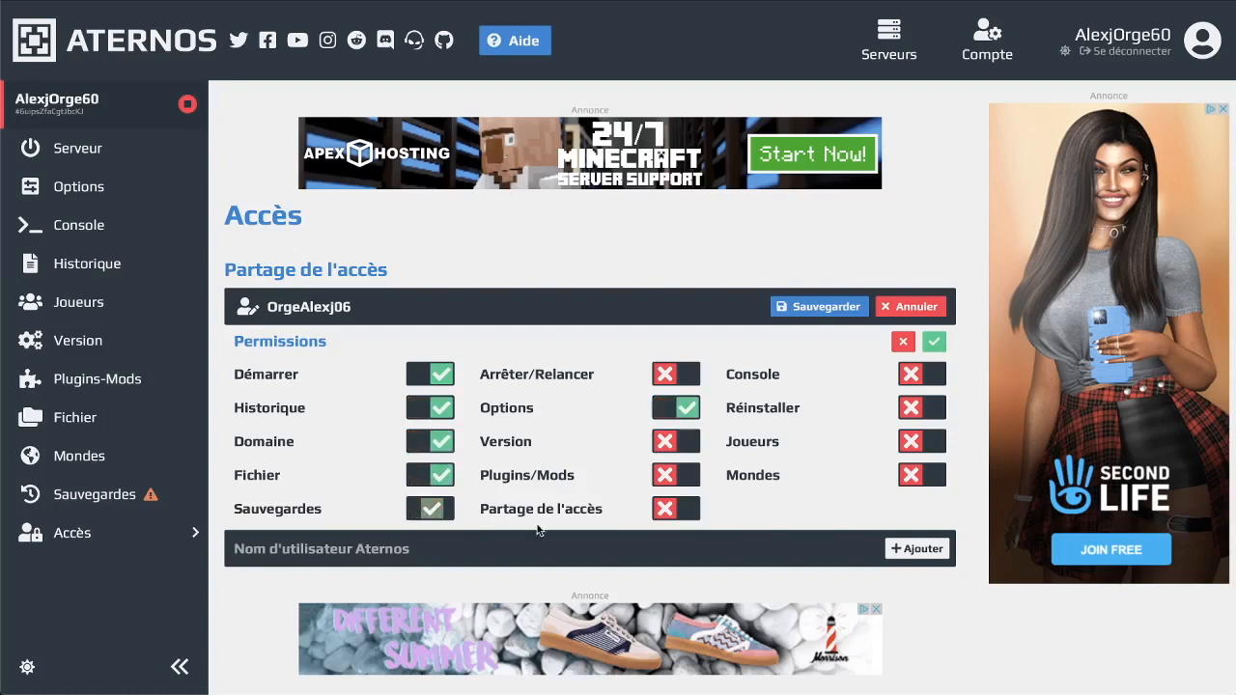
pyautogui.click(664, 509)
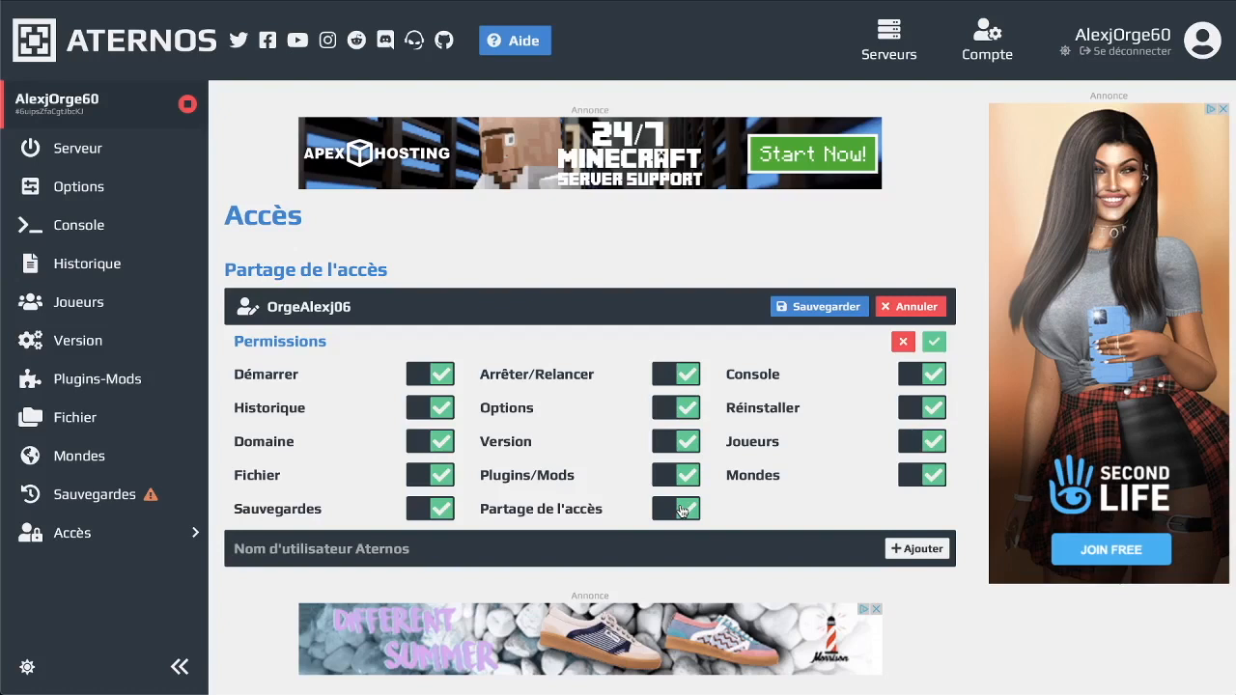
pyautogui.click(681, 511)
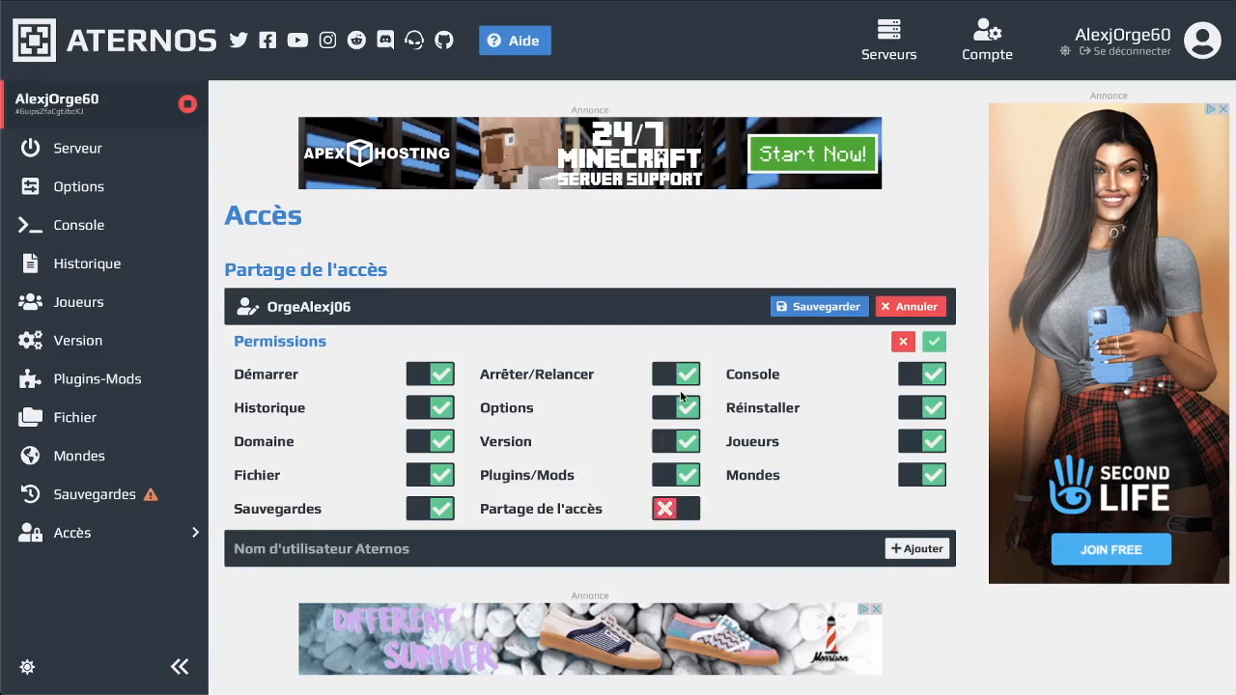
pyautogui.click(677, 513)
# Save the shared user's permissions and open the F13serverOff server dashboard
pyautogui.click(817, 308)
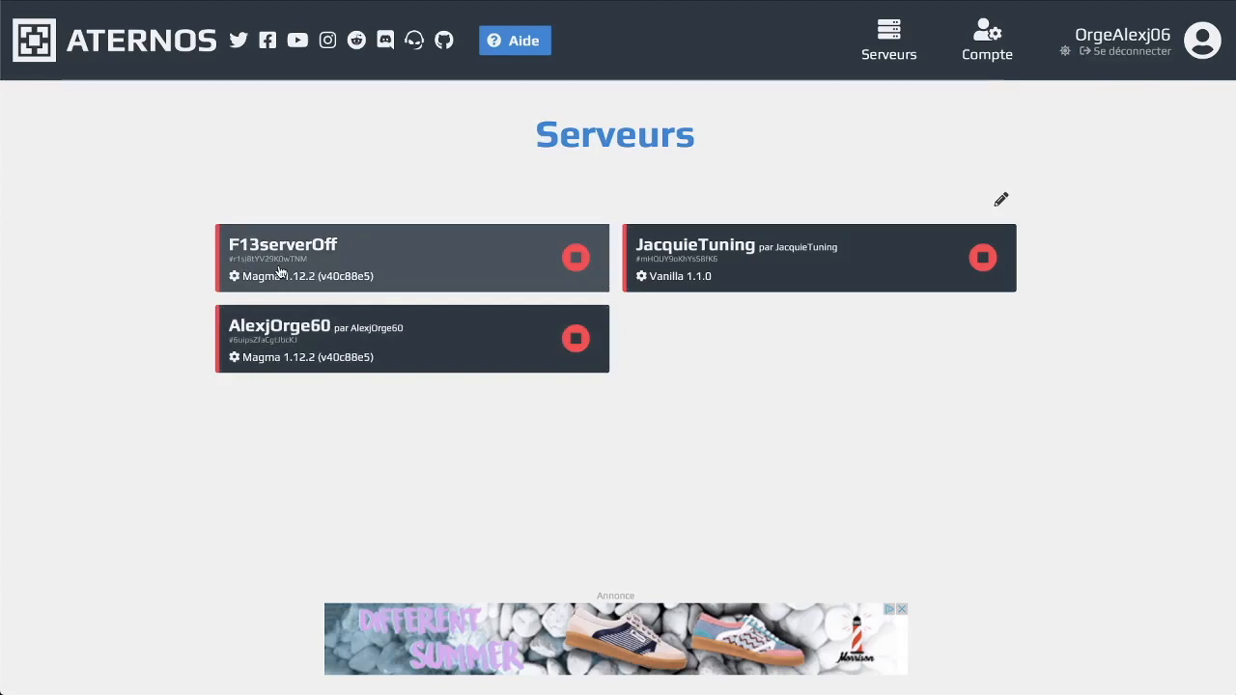
pyautogui.click(312, 351)
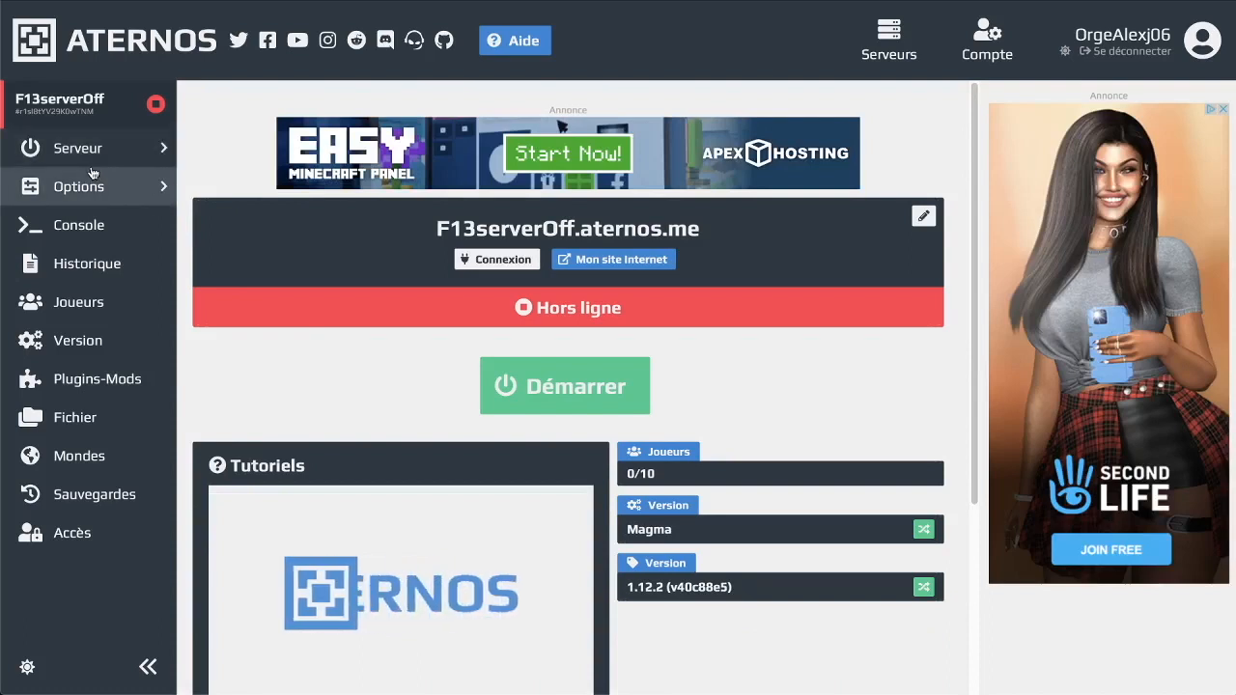
pyautogui.moveTo(437, 229)
pyautogui.mouseDown()
pyautogui.moveTo(708, 235)
pyautogui.moveTo(435, 225)
pyautogui.mouseUp()
pyautogui.click(705, 236)
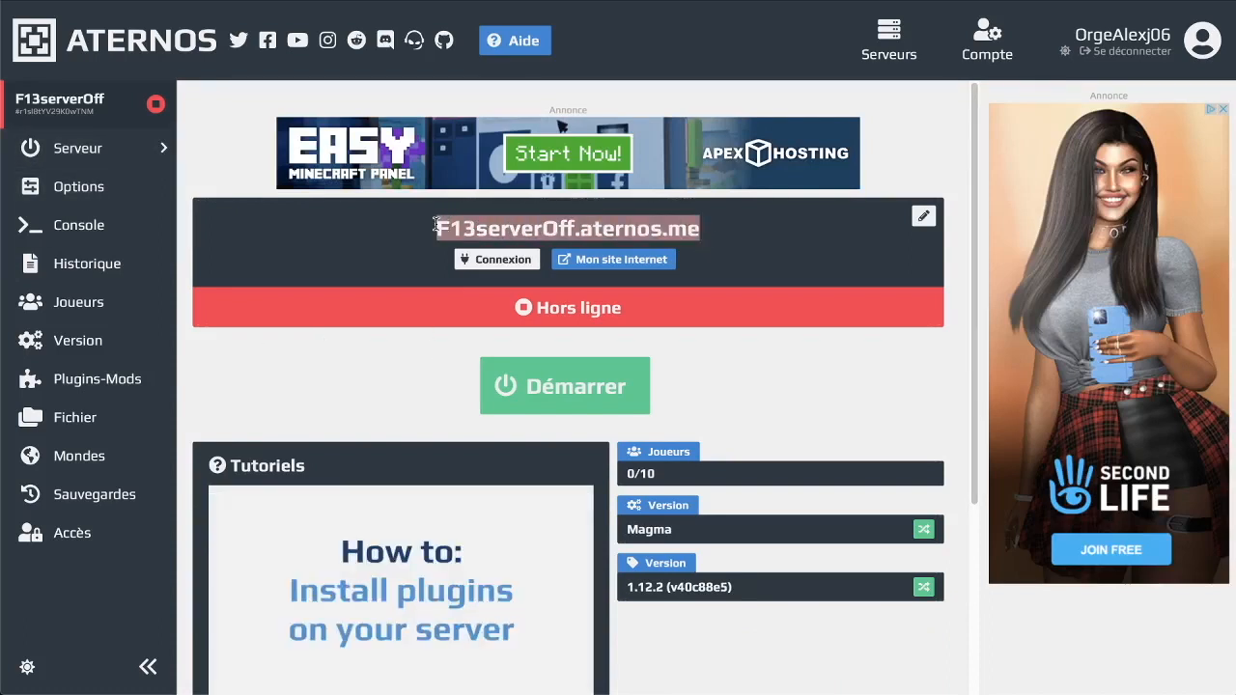
pyautogui.click(725, 234)
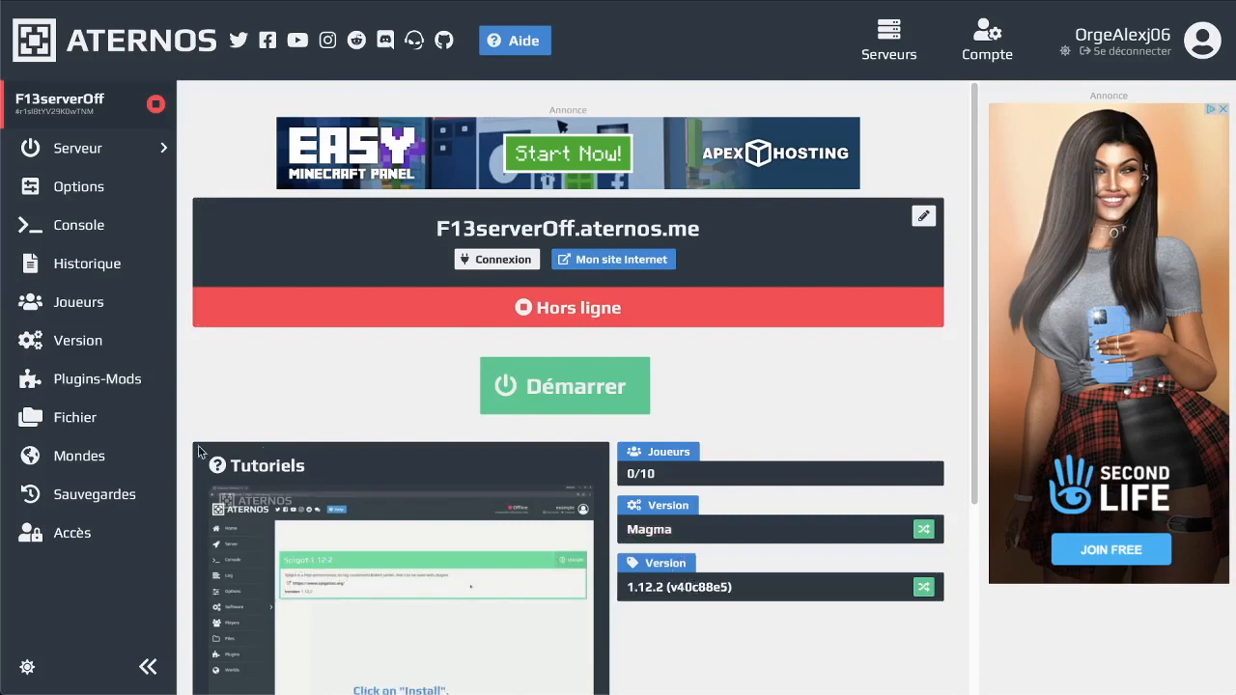
# Look through the Options and Joueurs pages, then open the Fichier file manager
pyautogui.click(79, 188)
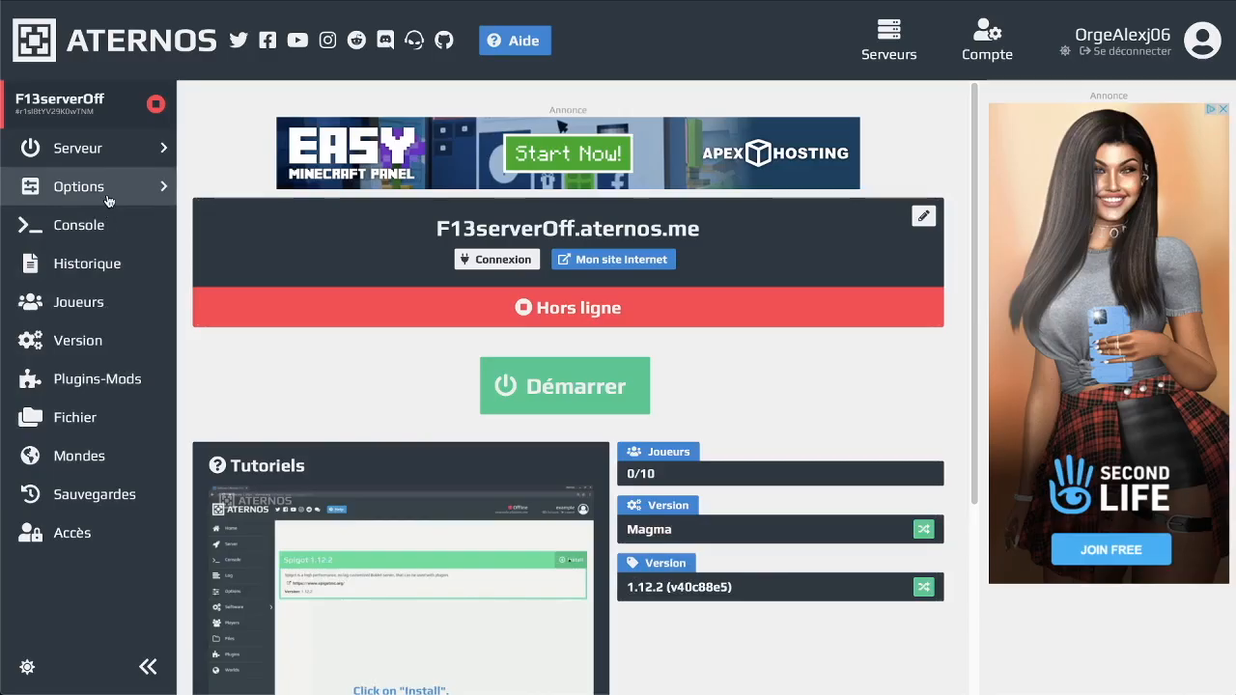
pyautogui.scroll(-4, 456, 322)
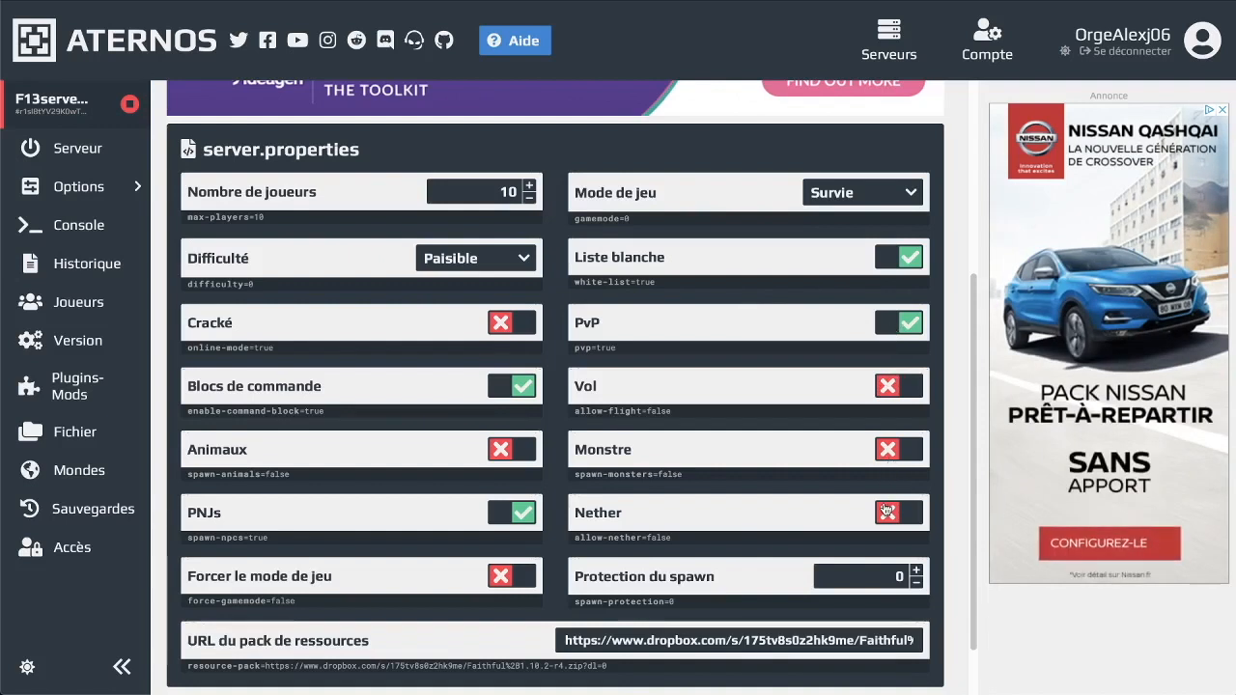
pyautogui.scroll(-1, 885, 586)
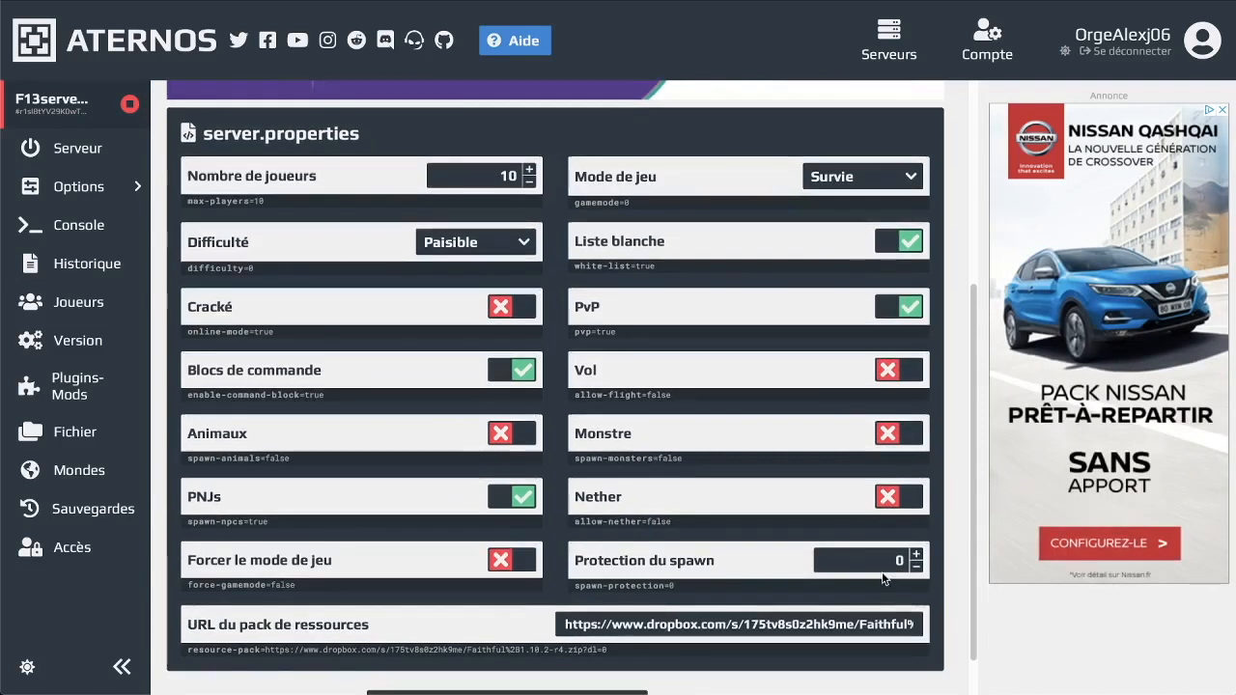
pyautogui.scroll(4, 556, 387)
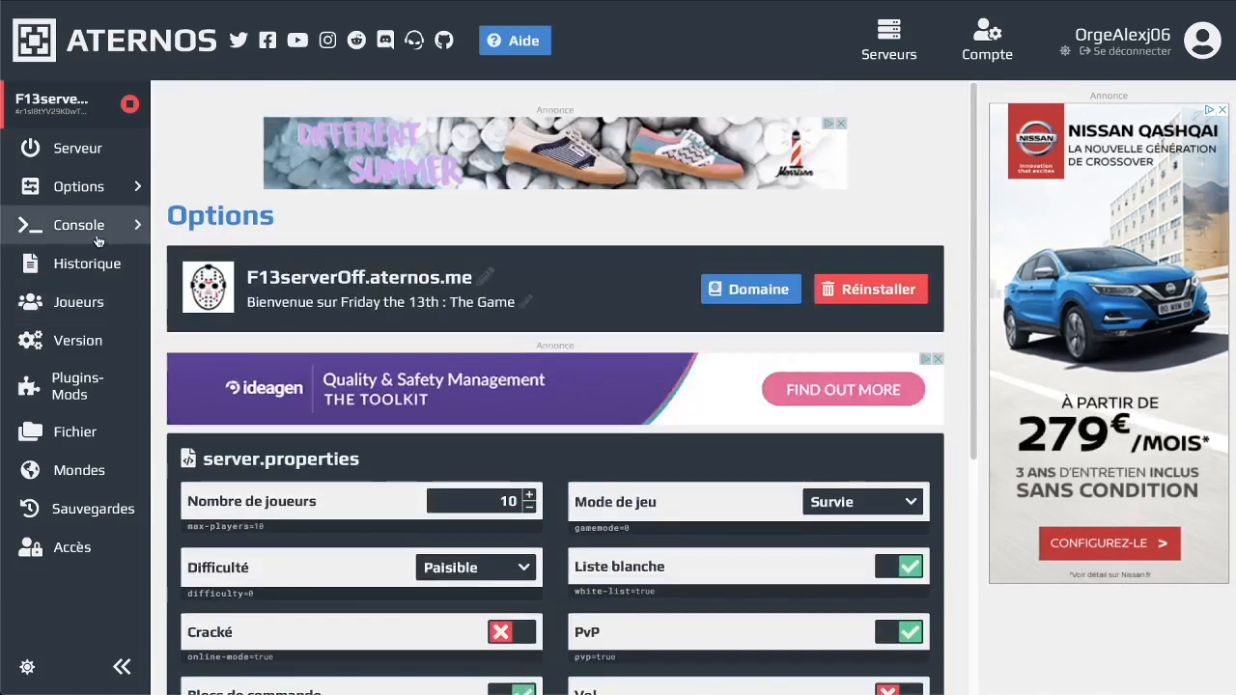
pyautogui.click(99, 298)
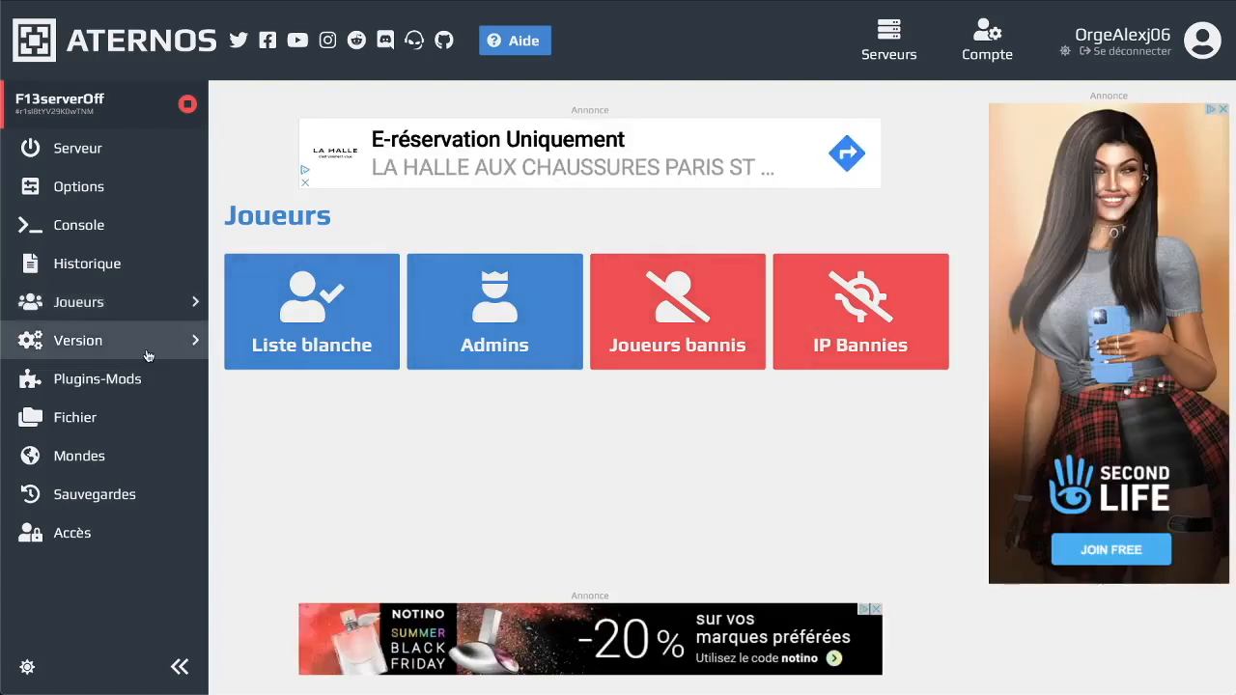
pyautogui.click(144, 407)
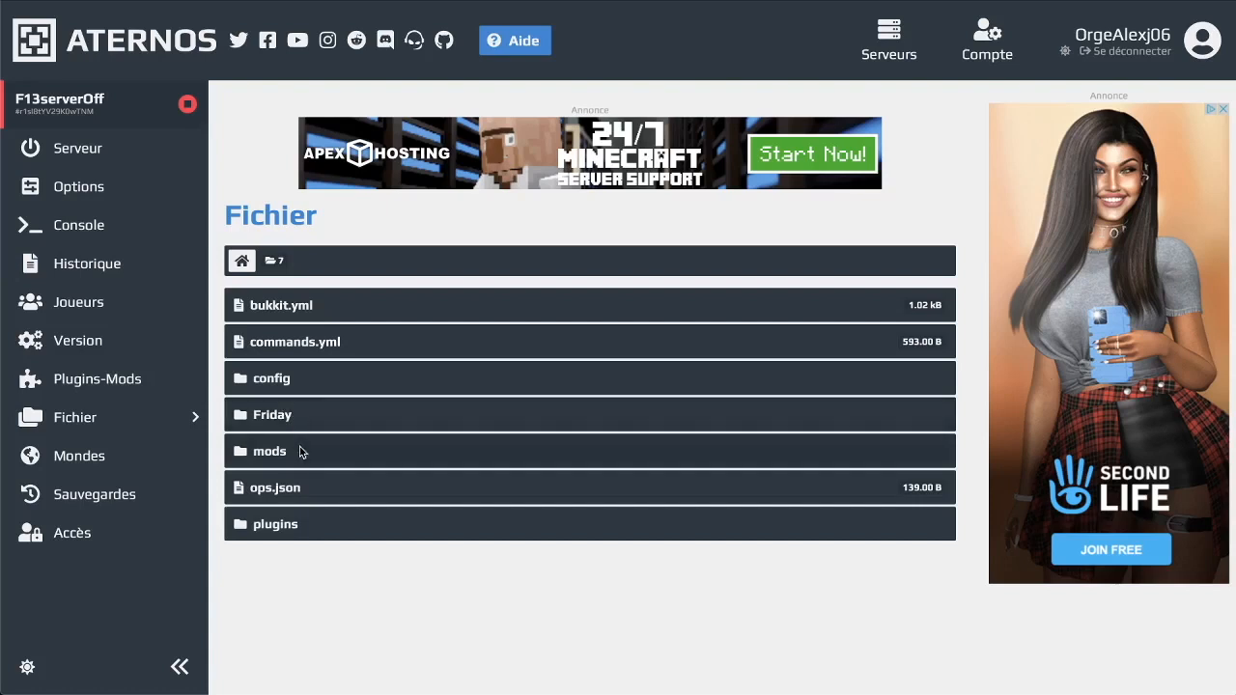
pyautogui.click(299, 451)
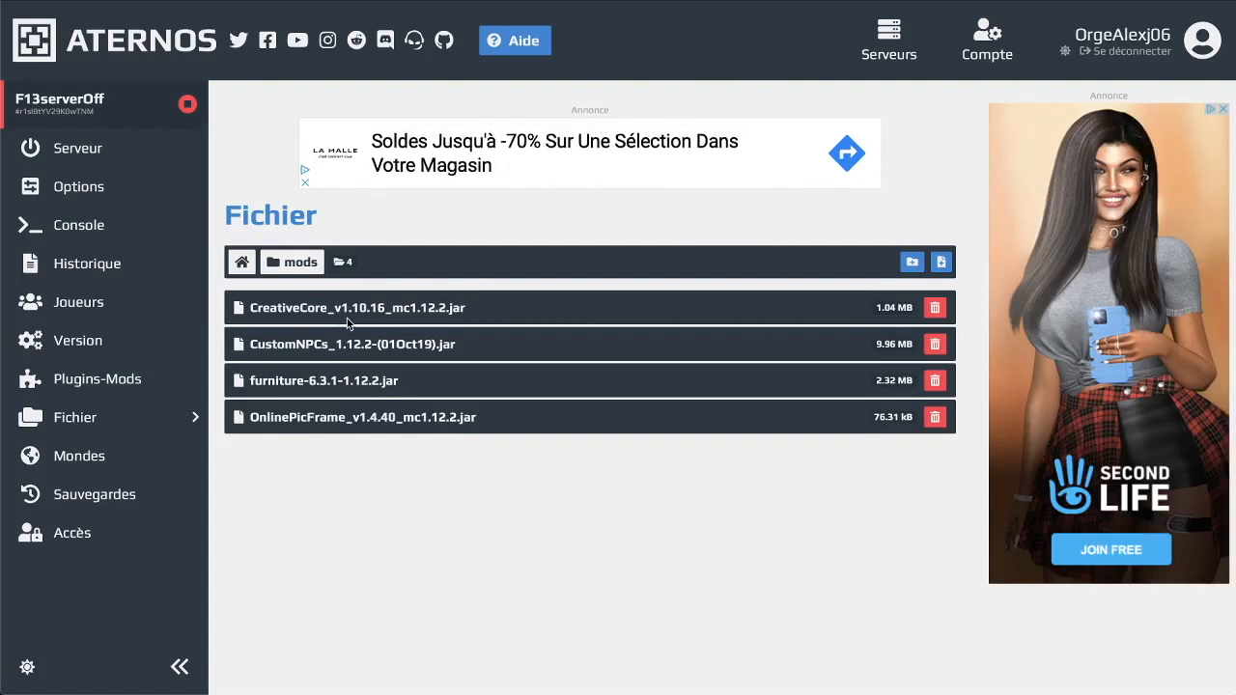
pyautogui.moveTo(253, 305); pyautogui.dragTo(256, 335)
pyautogui.click(323, 370)
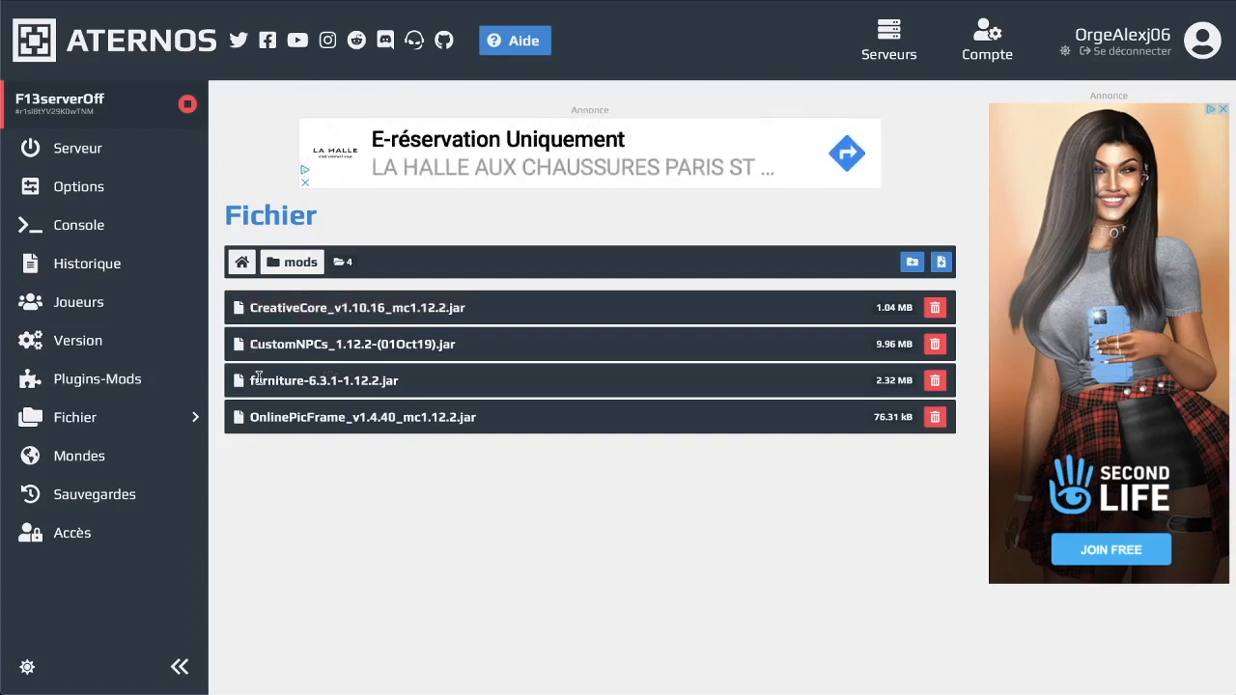
pyautogui.moveTo(253, 380); pyautogui.dragTo(435, 387)
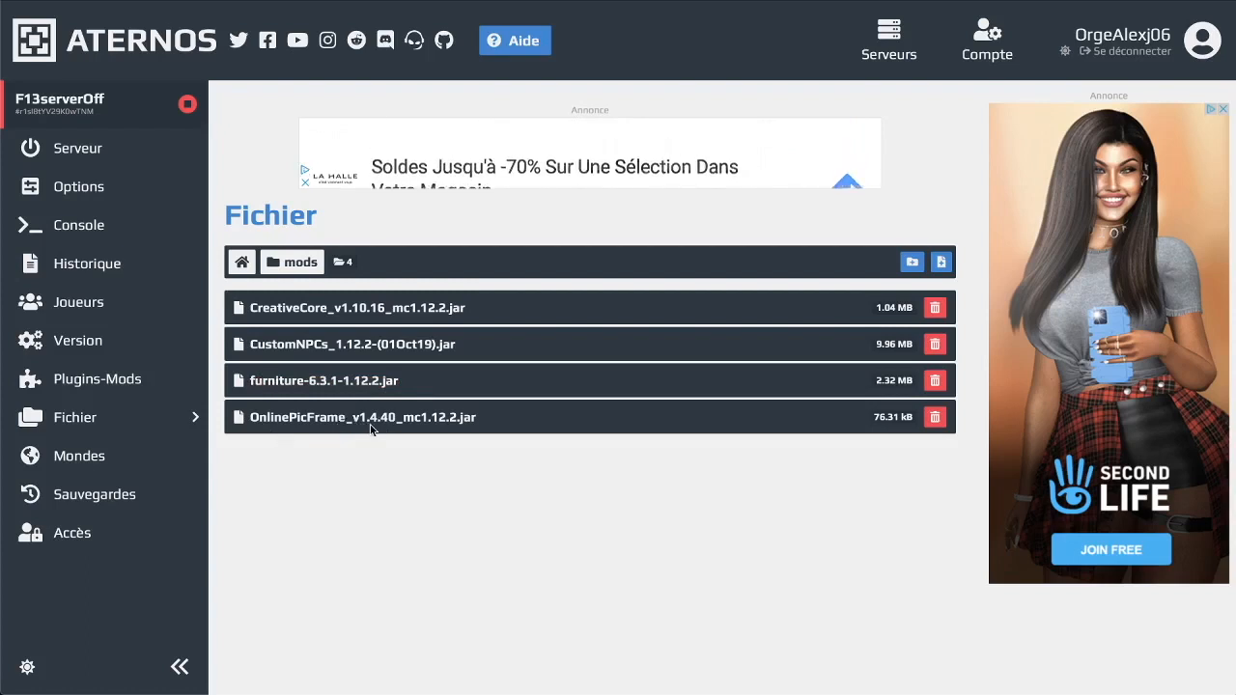
pyautogui.click(248, 266)
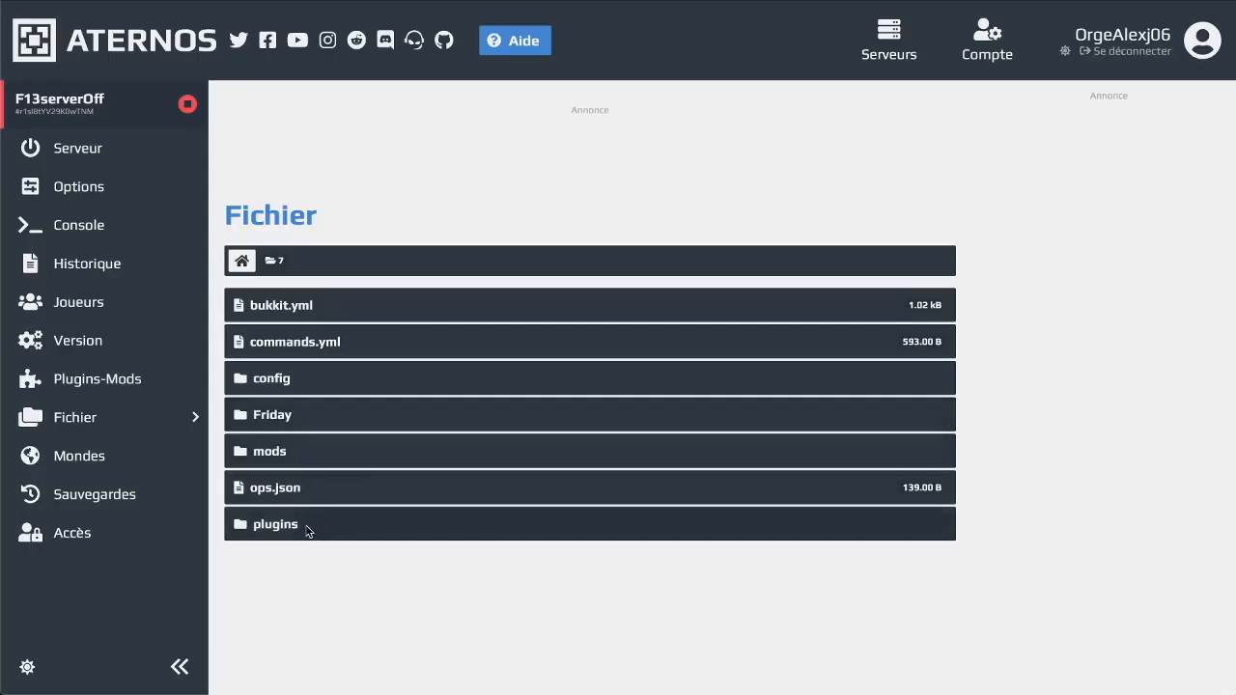
# Delete the MGSkyWars folder from the plugins folder
pyautogui.click(328, 528)
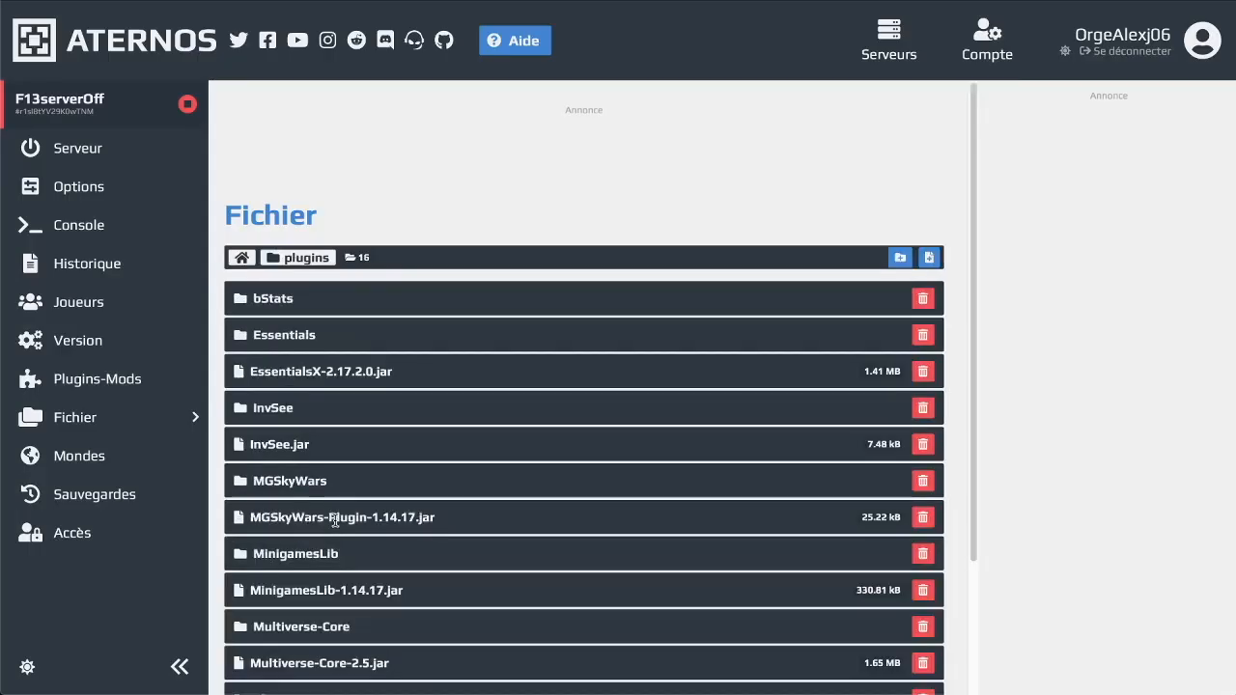
pyautogui.scroll(-2, 336, 522)
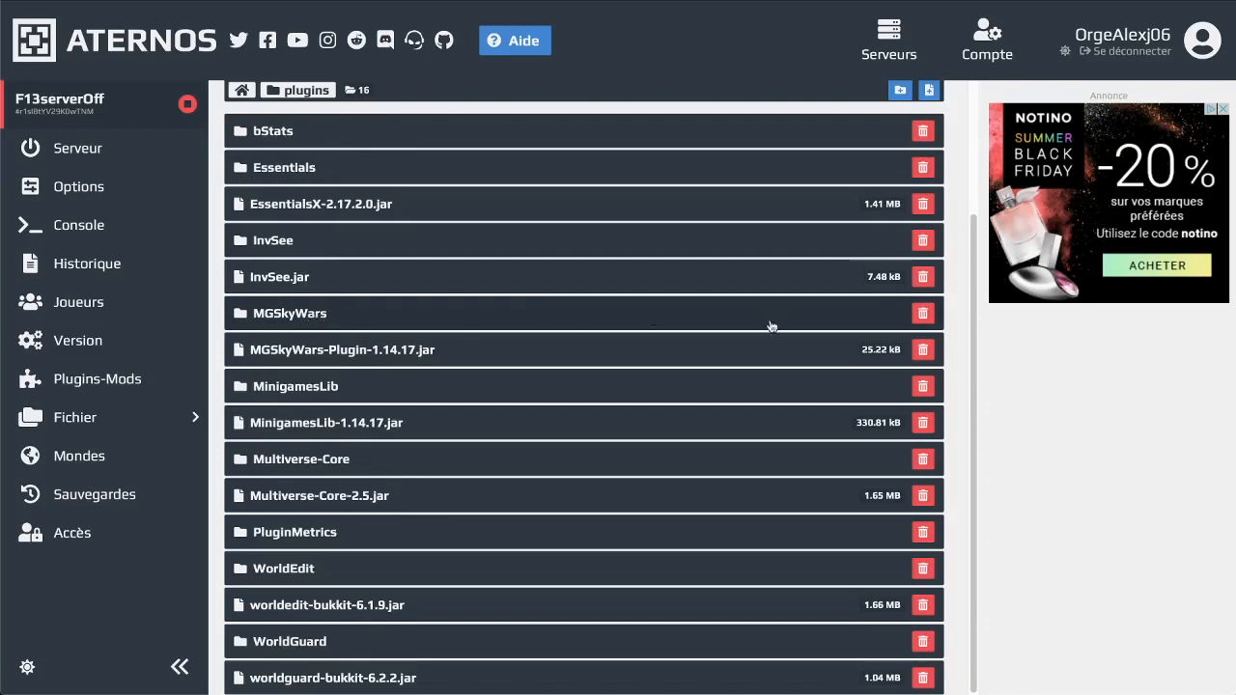
pyautogui.click(923, 317)
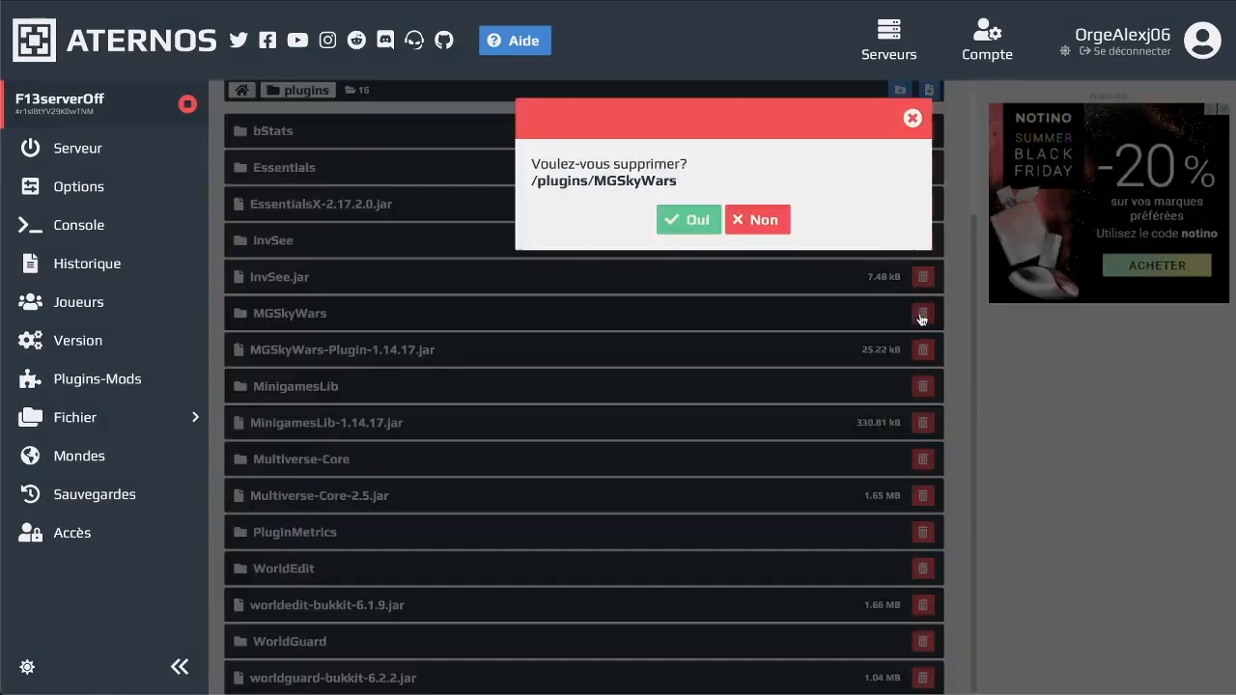
pyautogui.click(689, 218)
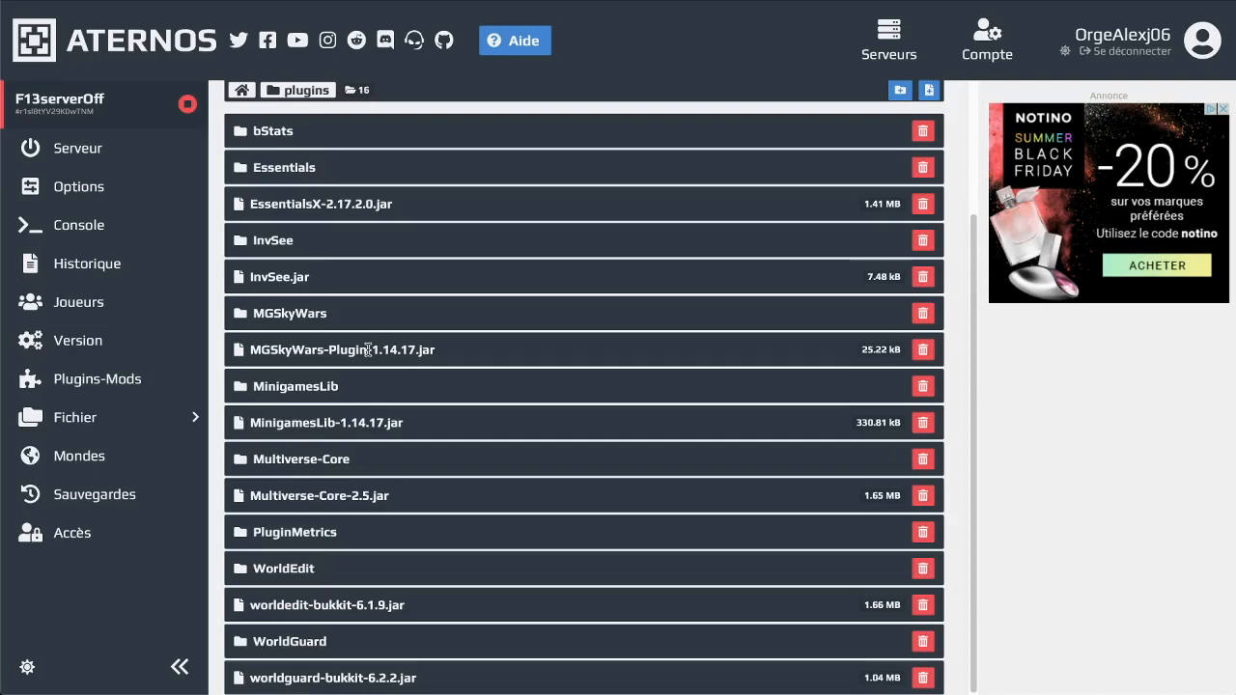
# Delete MGSkyWars-Plugin-1.14.17.jar from the plugins folder, leaving 14 items
pyautogui.scroll(-1, 462, 387)
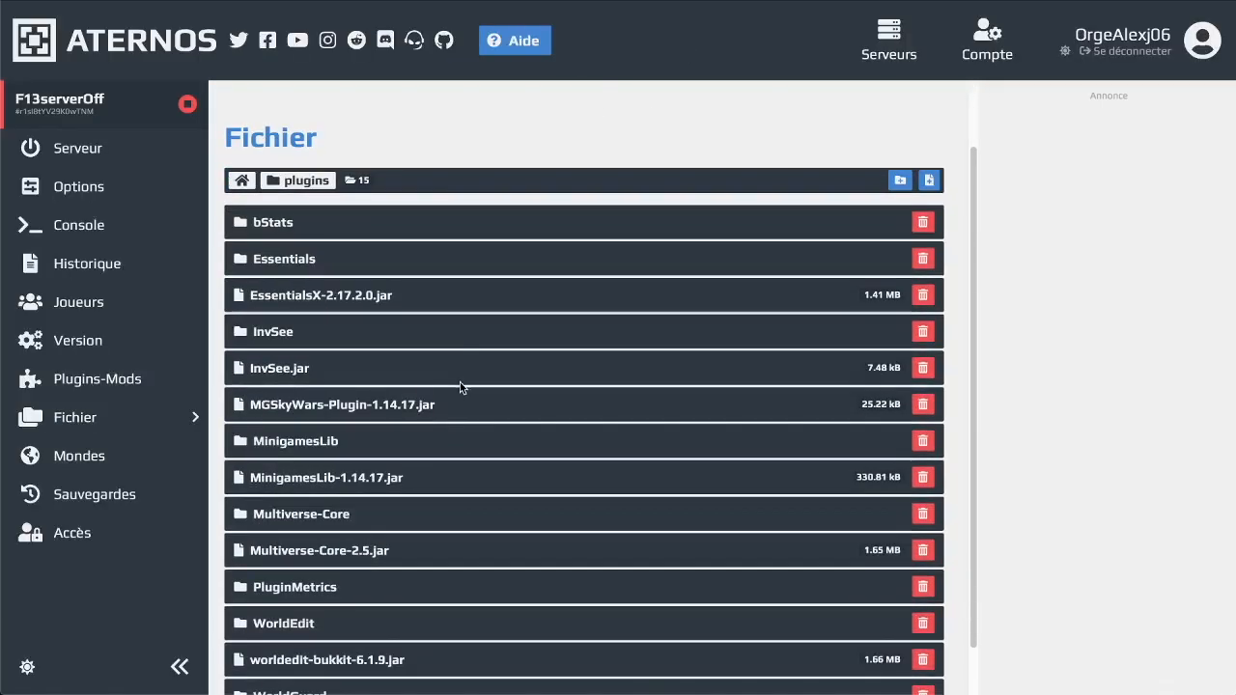
pyautogui.click(924, 407)
pyautogui.click(682, 224)
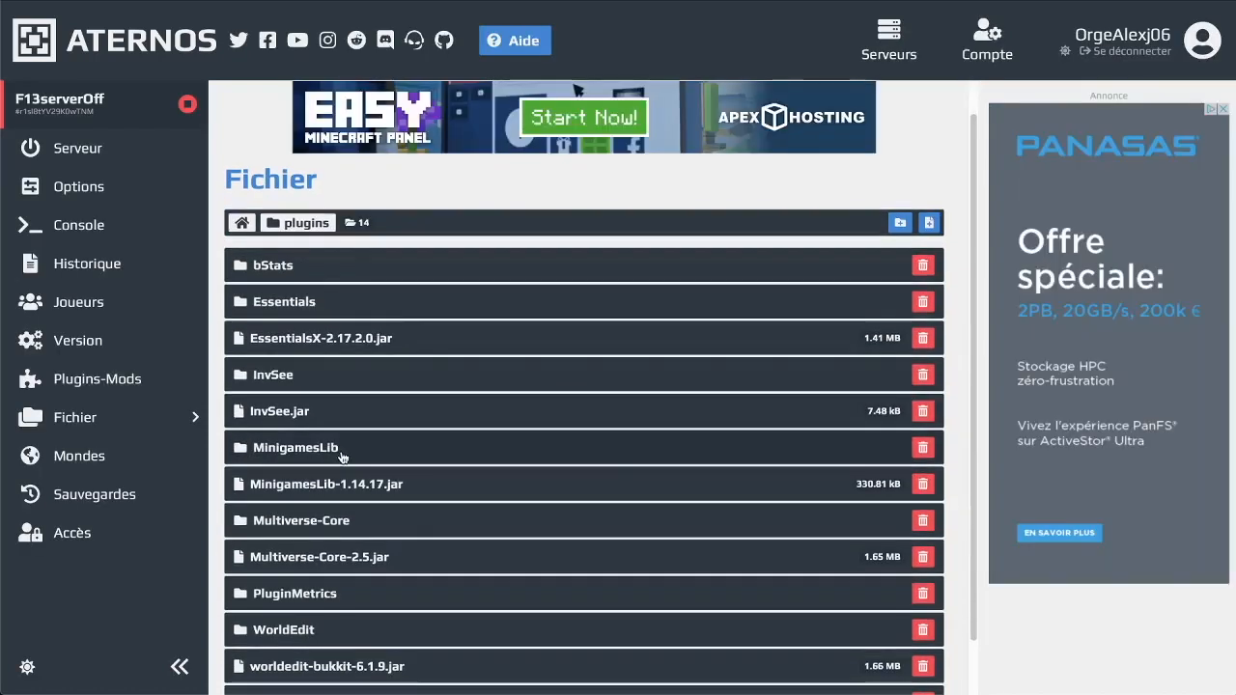
pyautogui.scroll(-1, 379, 497)
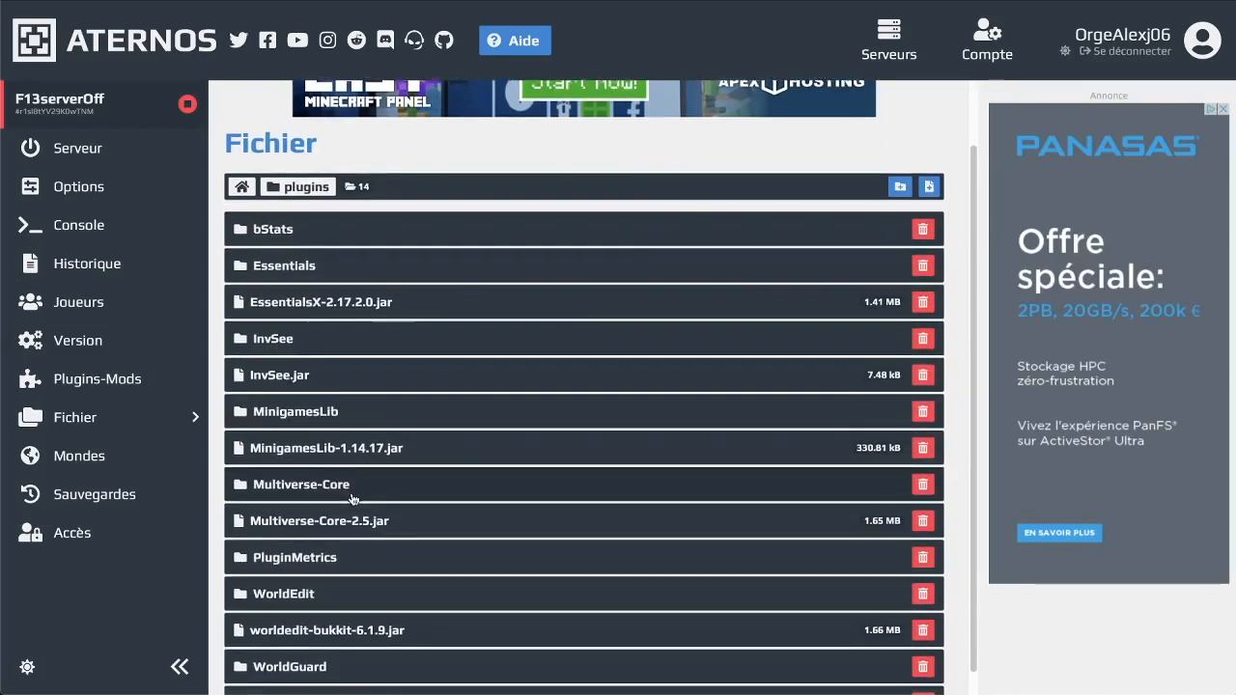
pyautogui.scroll(-1, 349, 496)
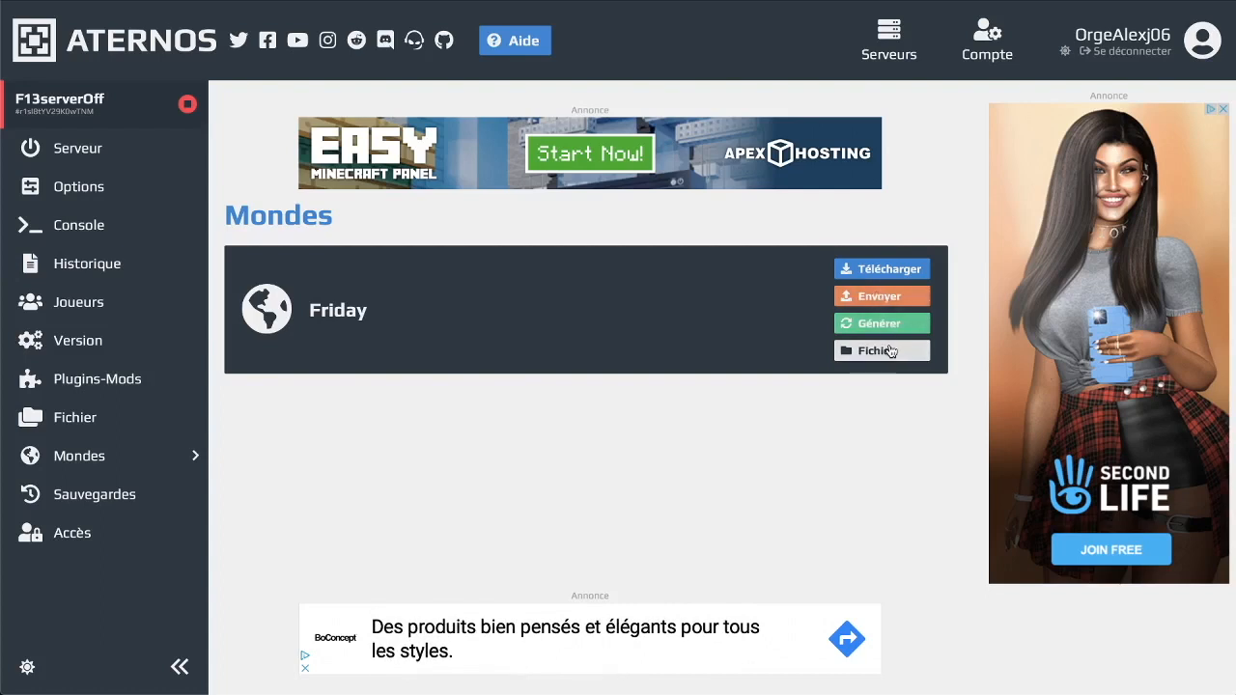
# Delete the 10/07/2020 automatic backup and select the count of automatic backups kept
pyautogui.click(182, 479)
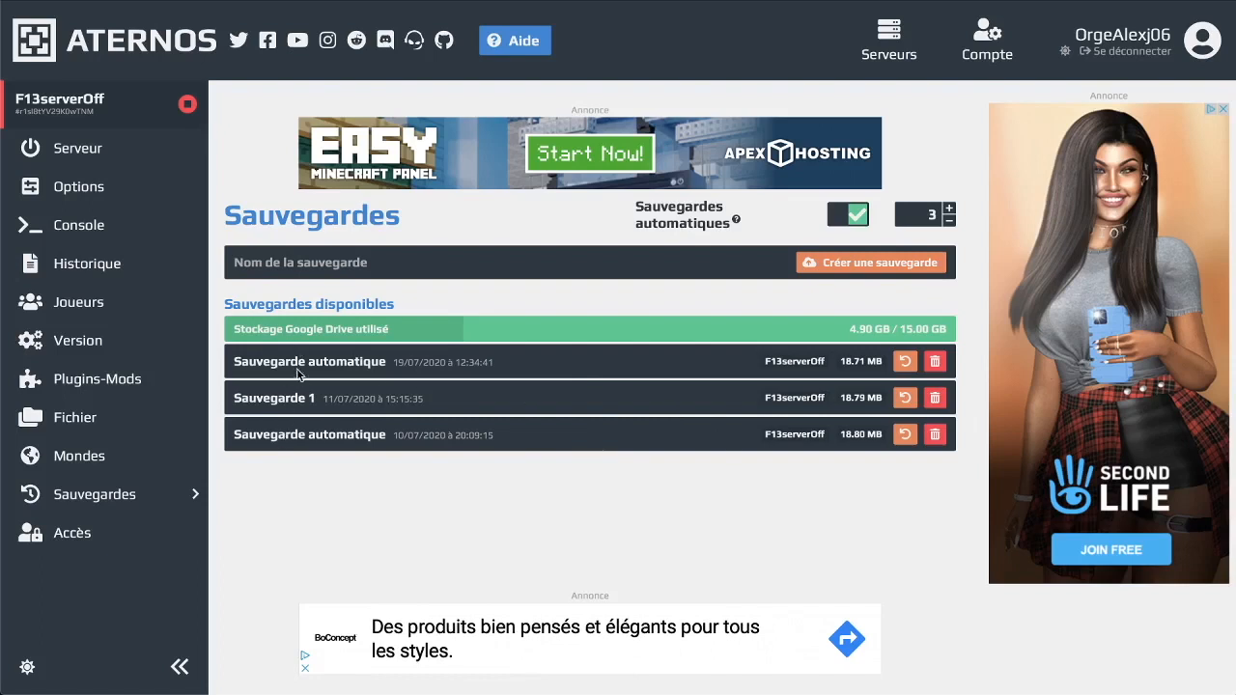
pyautogui.click(935, 435)
pyautogui.click(681, 221)
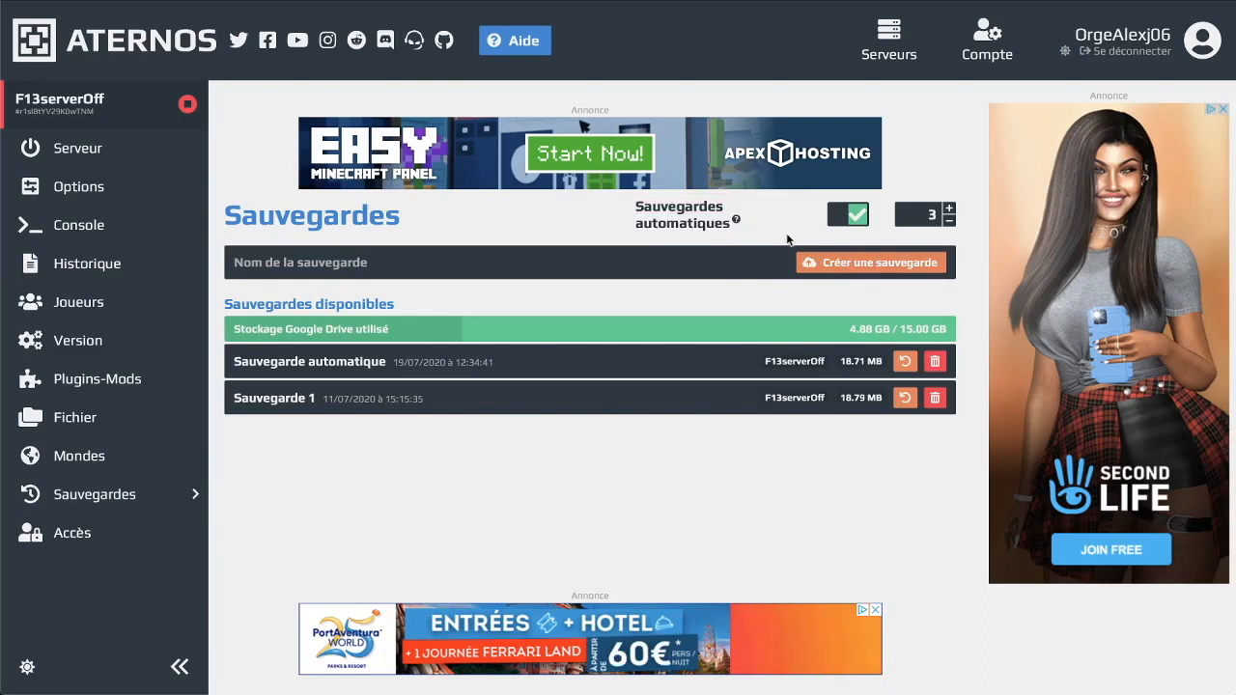
pyautogui.doubleClick(931, 216)
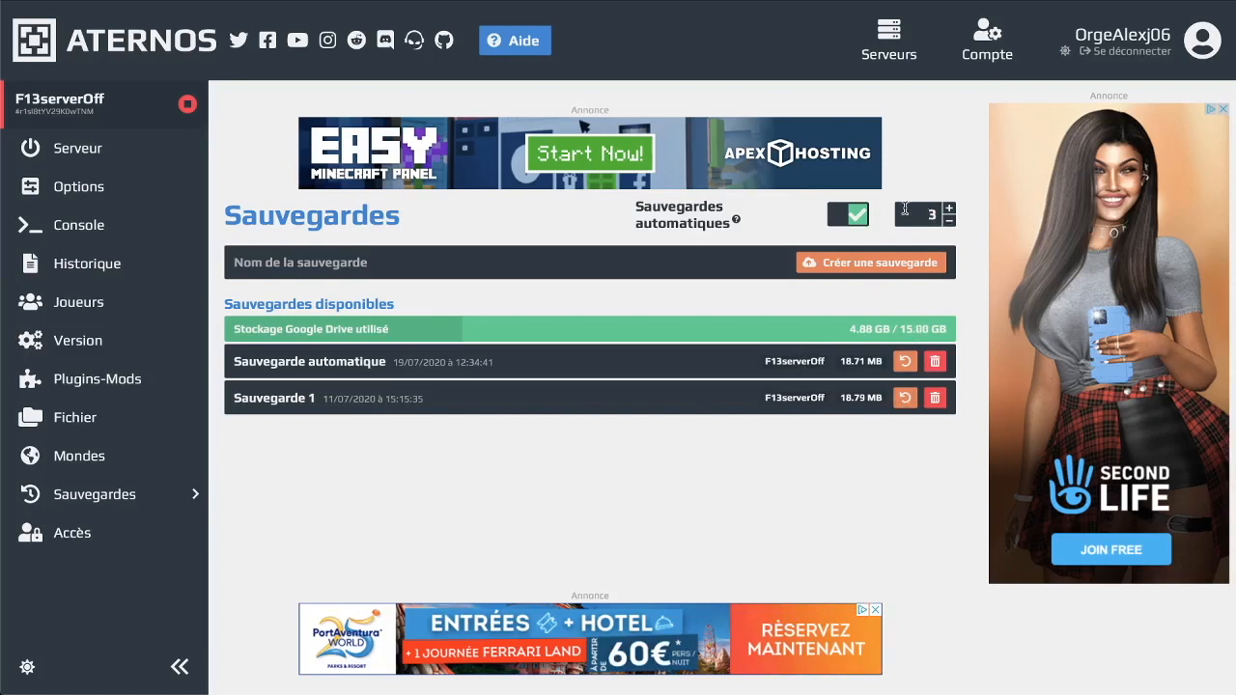
# Disable automatic backups, create a new backup, and delete the unnamed backup
pyautogui.click(833, 224)
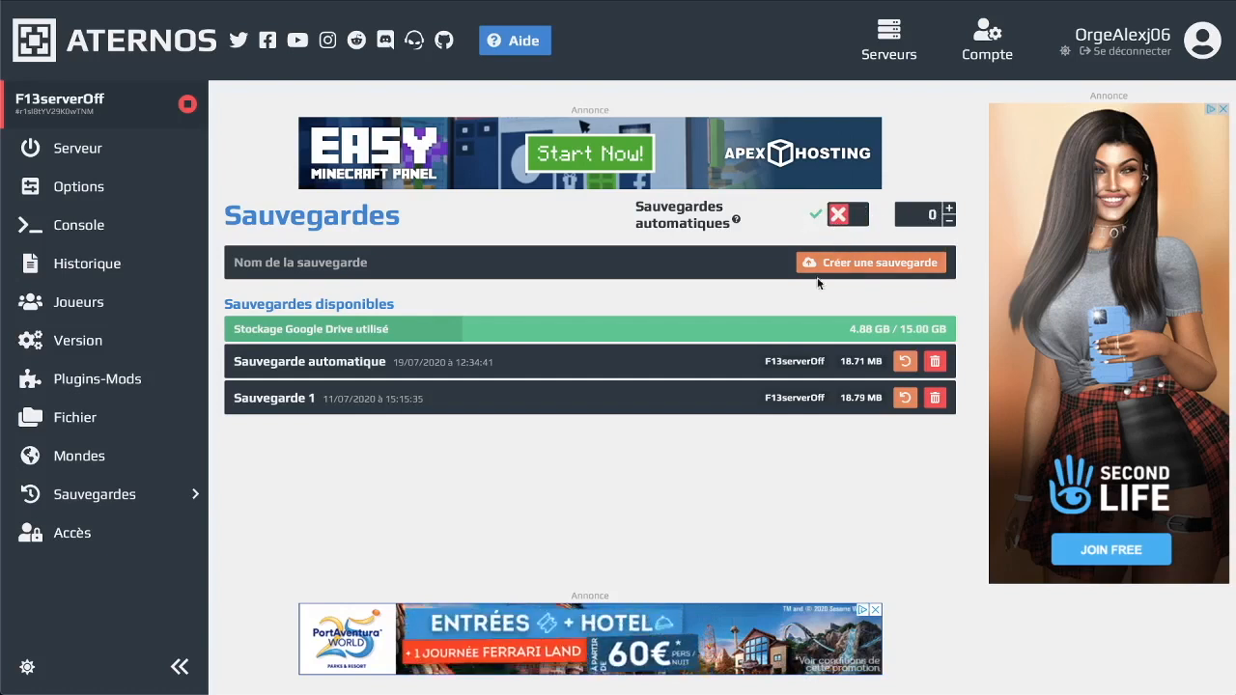
pyautogui.click(872, 259)
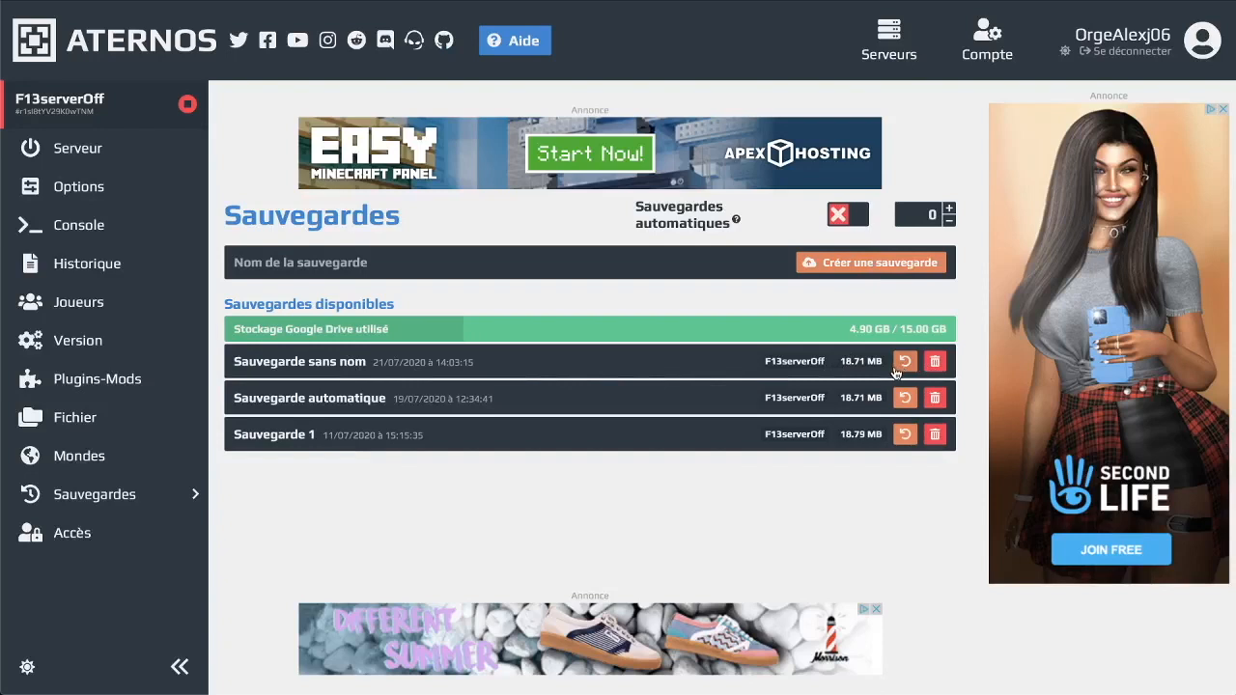
pyautogui.moveTo(477, 363); pyautogui.dragTo(375, 364)
pyautogui.rightClick(368, 370)
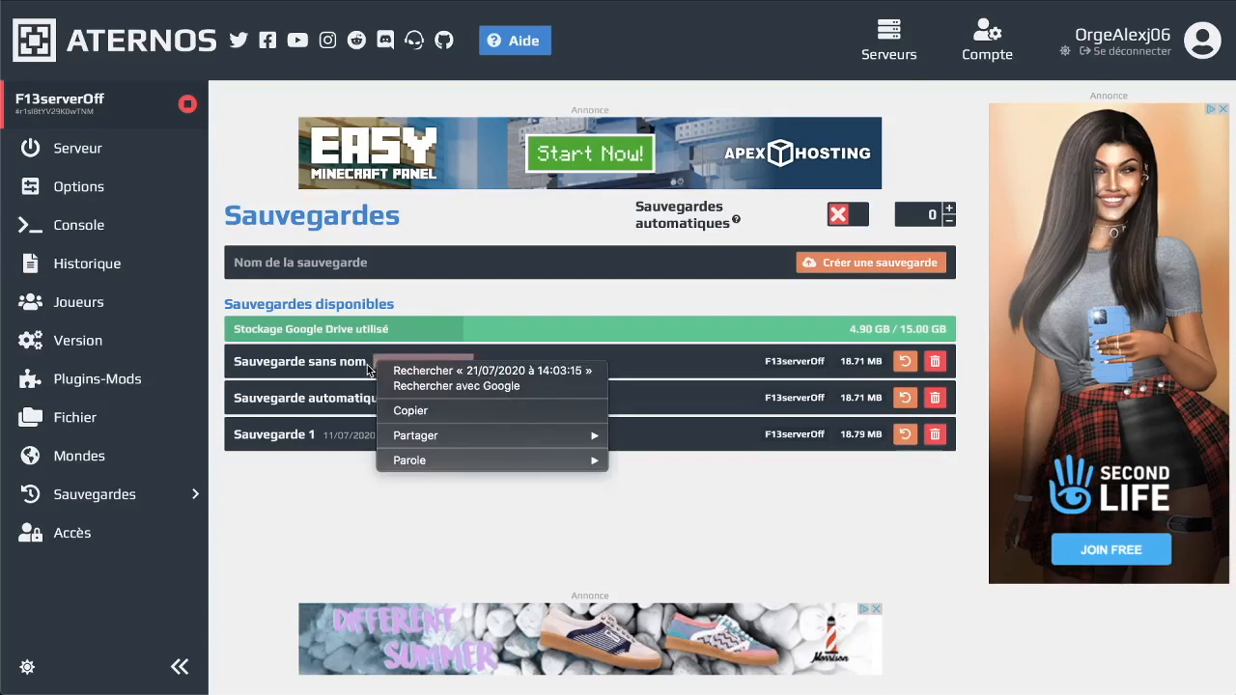
pyautogui.click(367, 369)
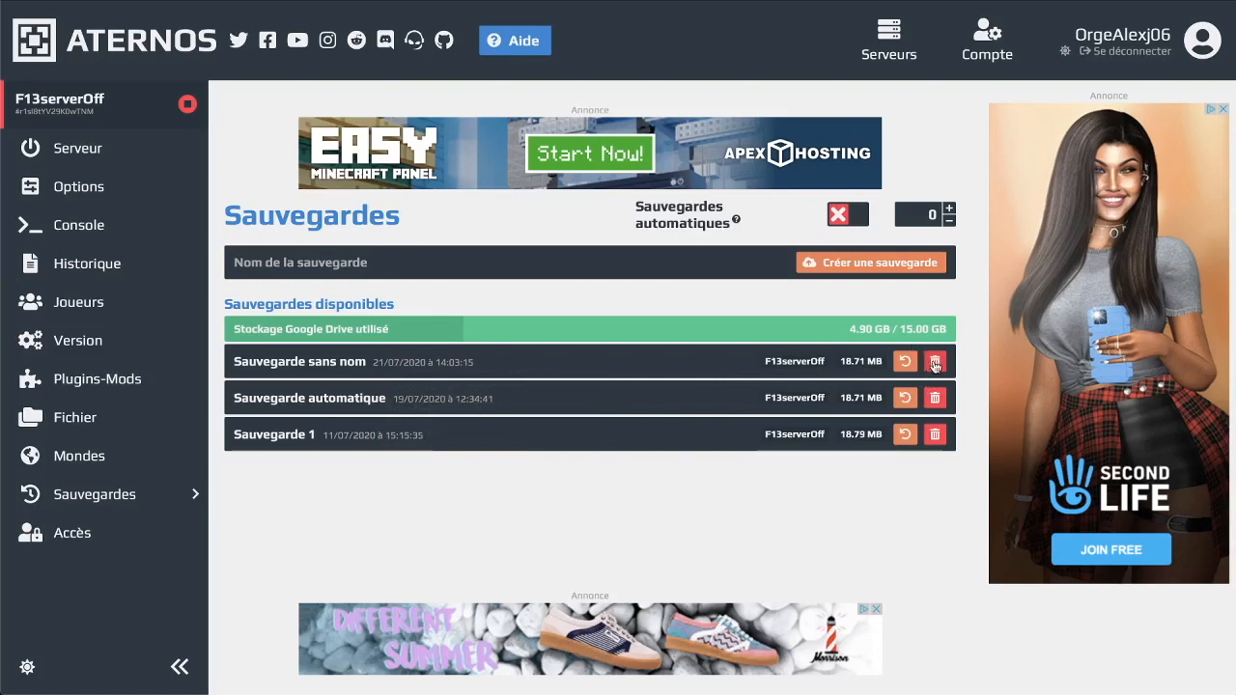
pyautogui.click(935, 362)
pyautogui.click(677, 220)
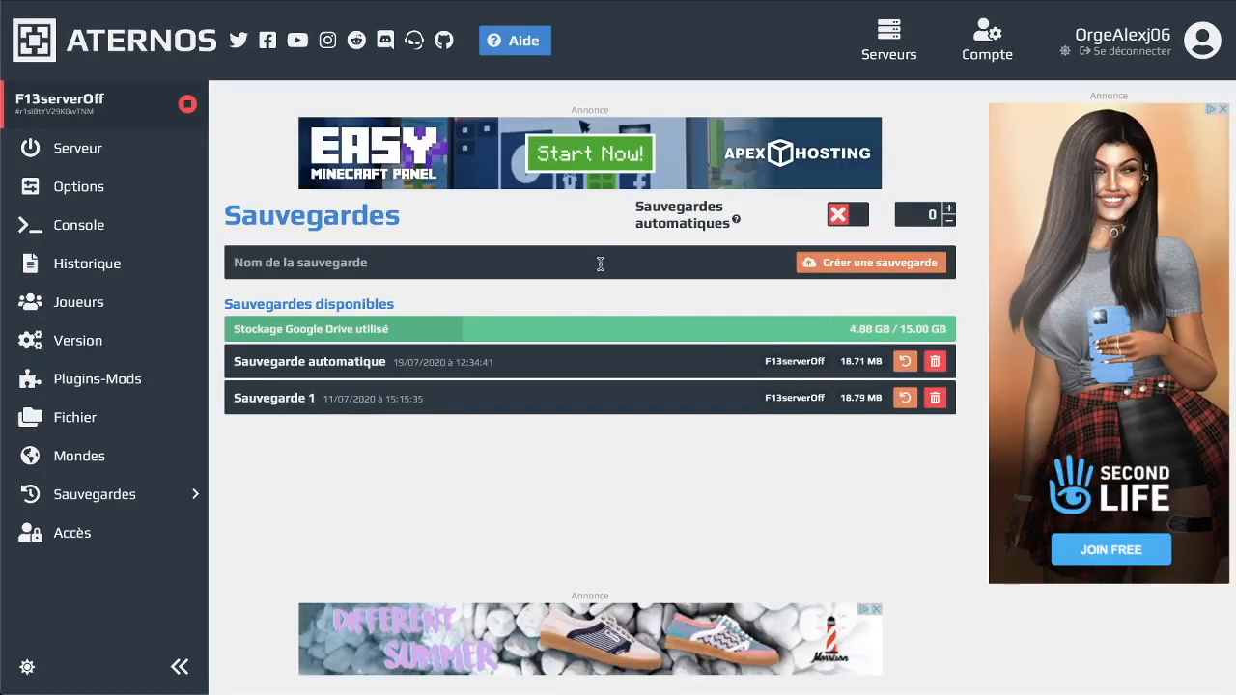
# Create a backup named Sauvegarde 2 and delete the remaining 19/07 automatic backup
pyautogui.write('Sa')
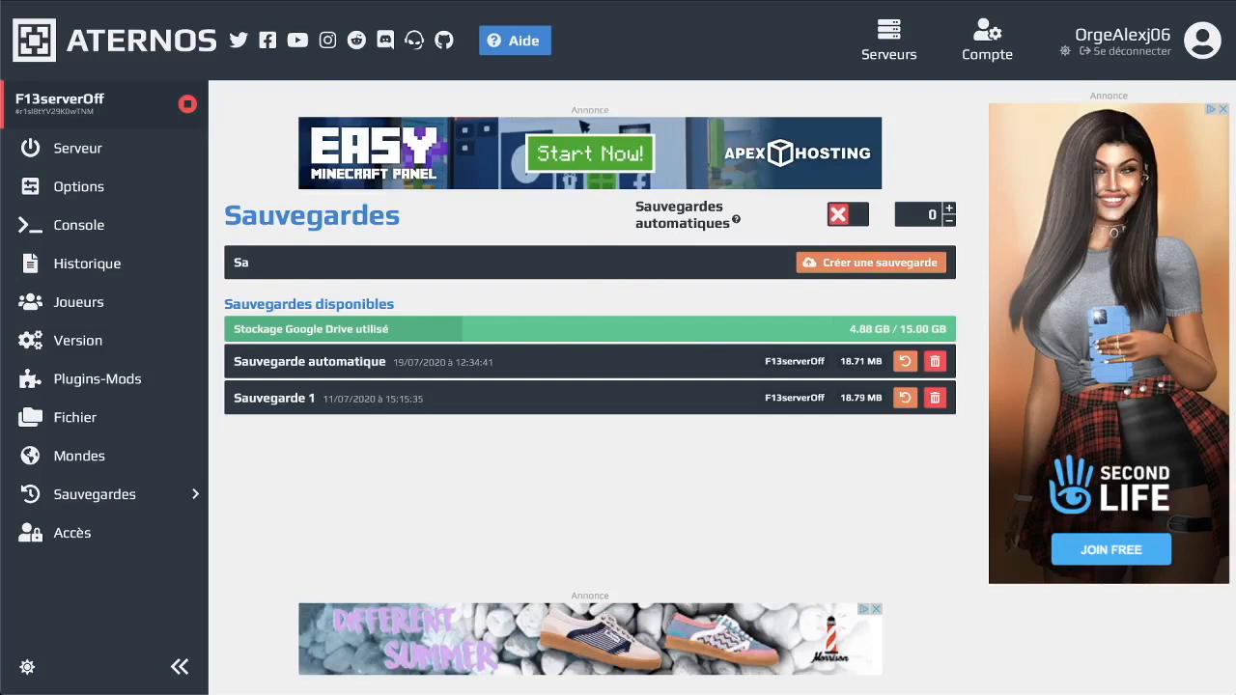
pyautogui.write('uvegarde 2')
pyautogui.press('Return')
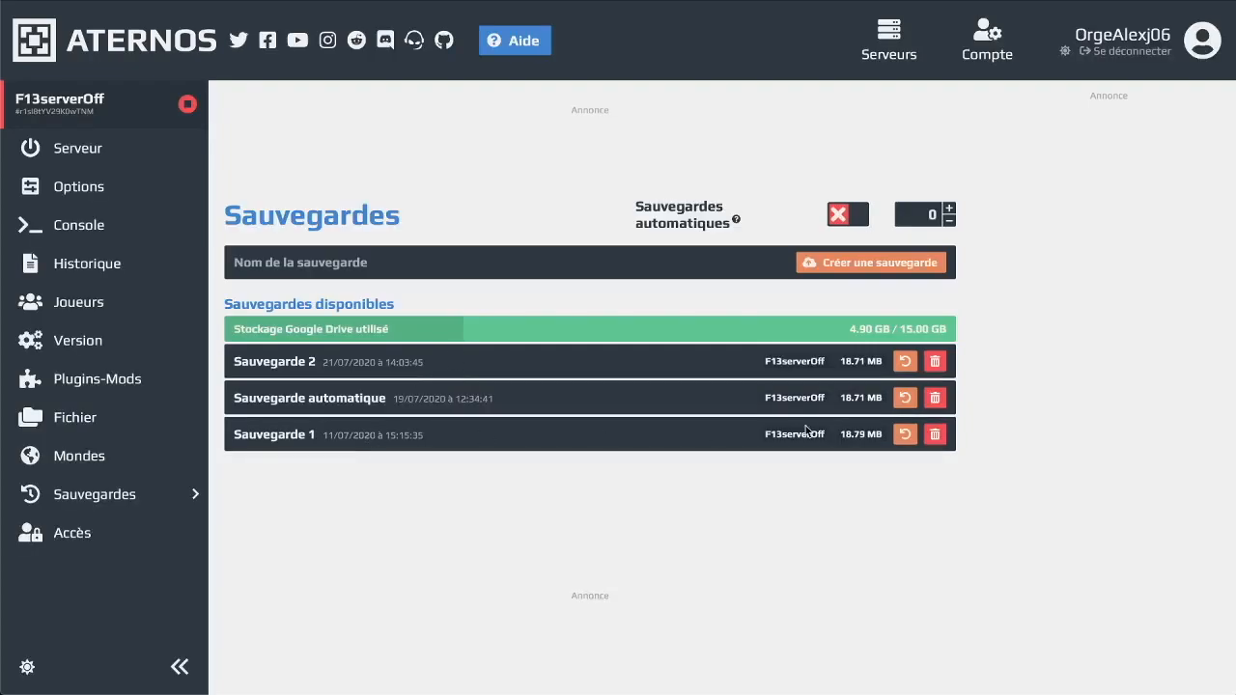
pyautogui.click(936, 400)
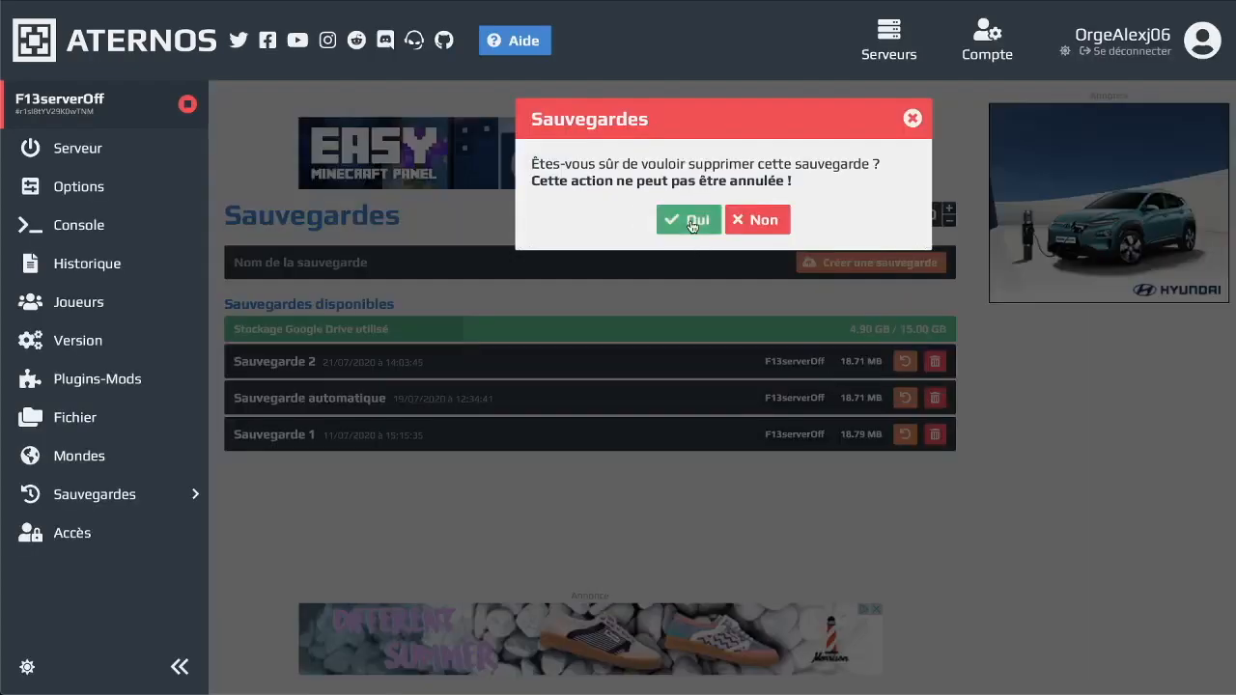
pyautogui.click(689, 221)
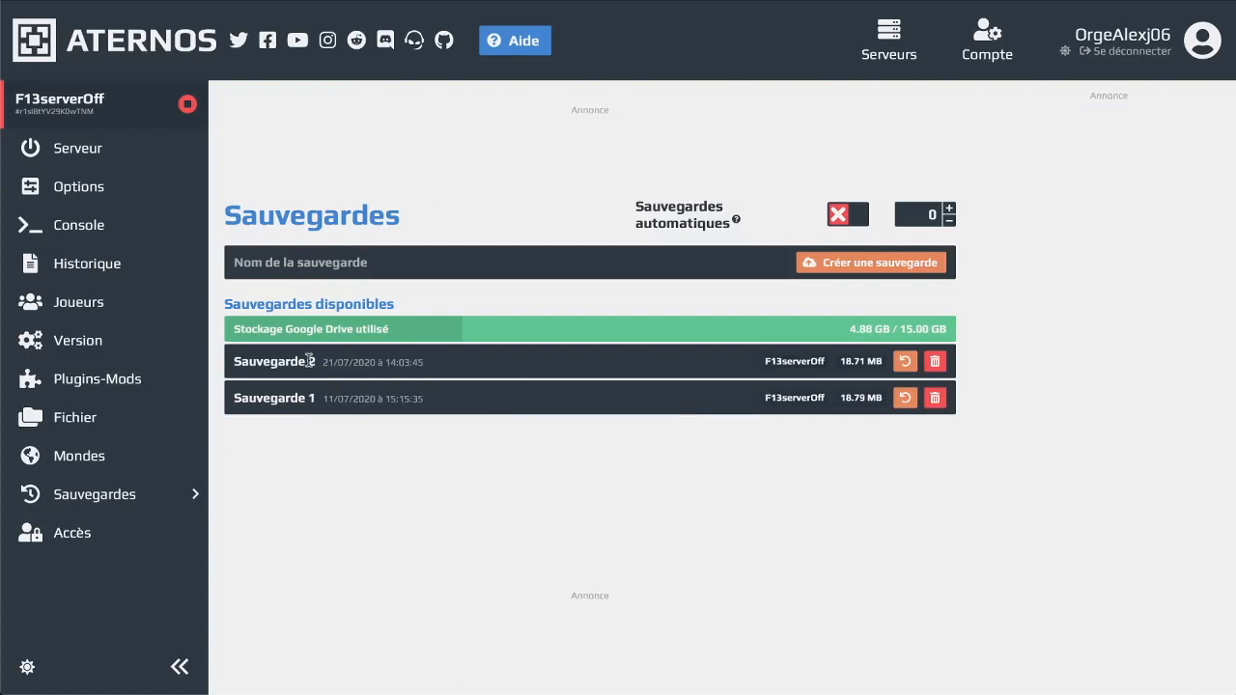
pyautogui.moveTo(309, 360); pyautogui.dragTo(326, 410)
pyautogui.click(326, 412)
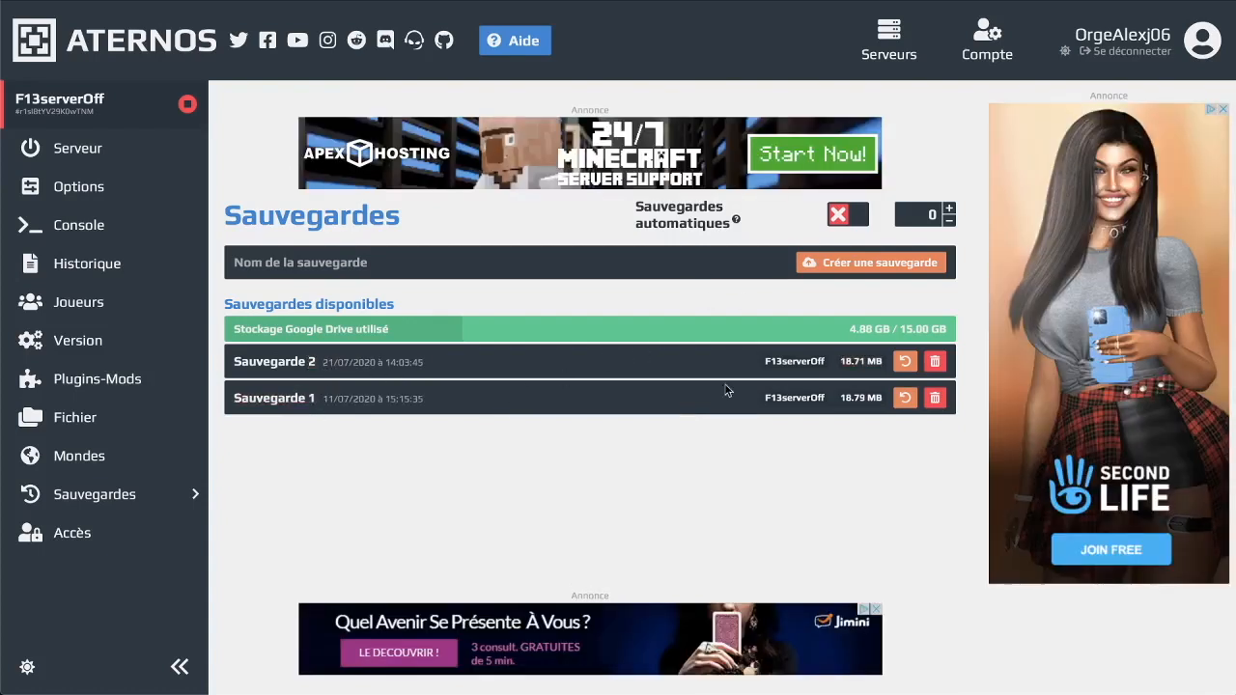
# Check the Accès sharing list, then return to the F13serverOff overview
pyautogui.click(159, 533)
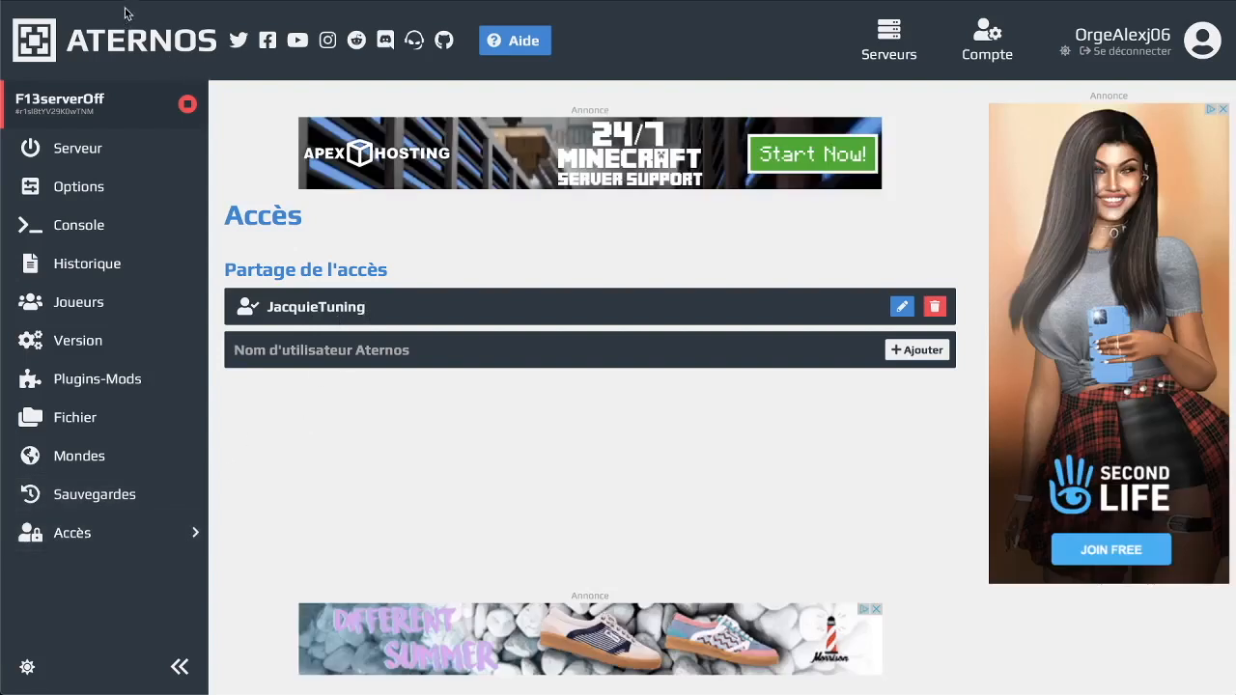
pyautogui.click(120, 143)
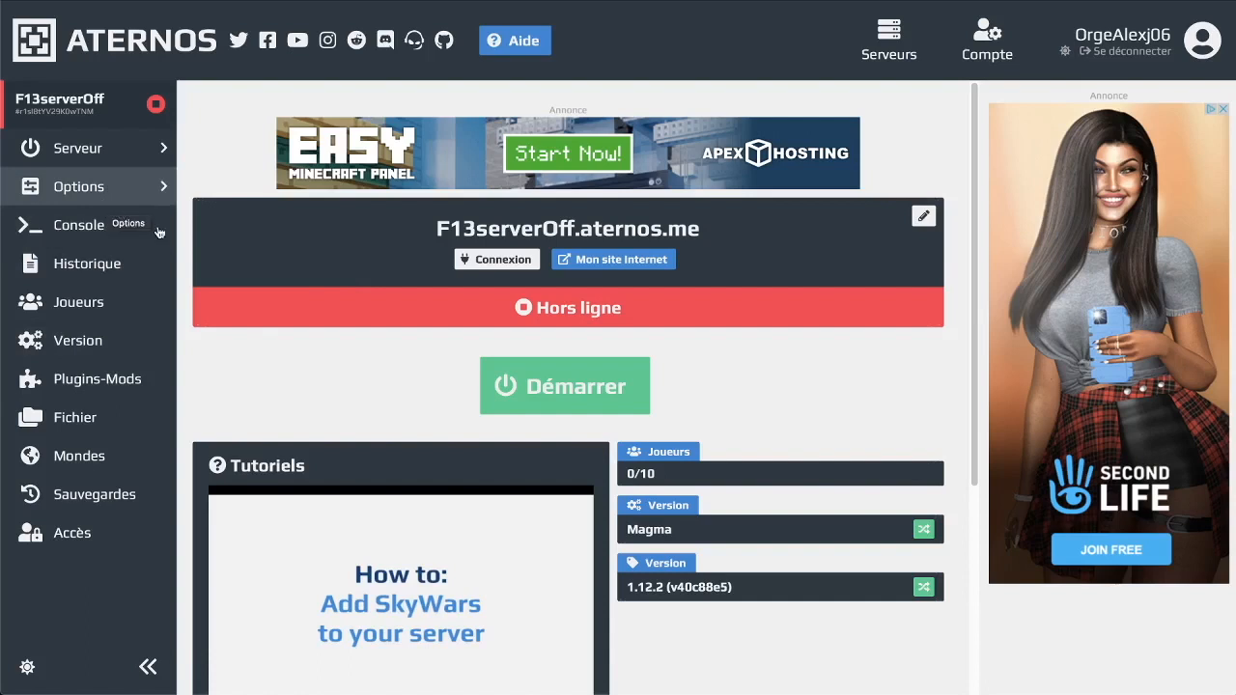
# Start F13serverOff booting, then bring the Minecraft Launcher window forward
pyautogui.click(578, 392)
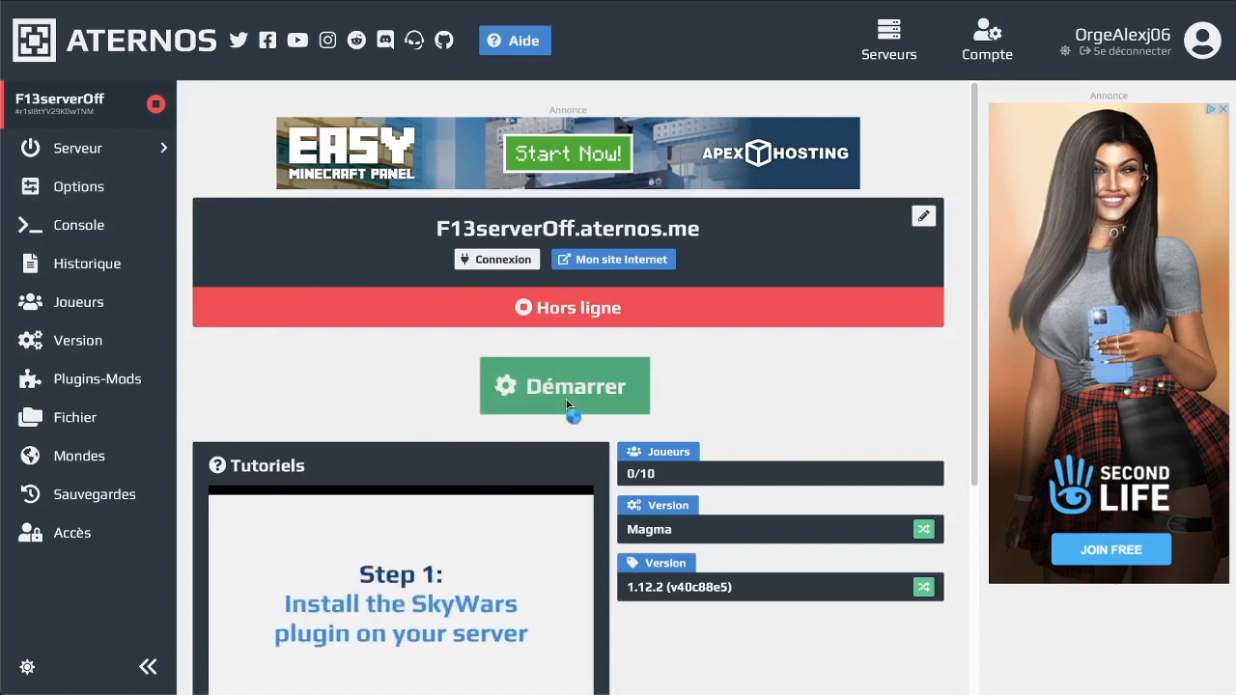
pyautogui.scroll(-1, 719, 403)
pyautogui.scroll(1, 732, 546)
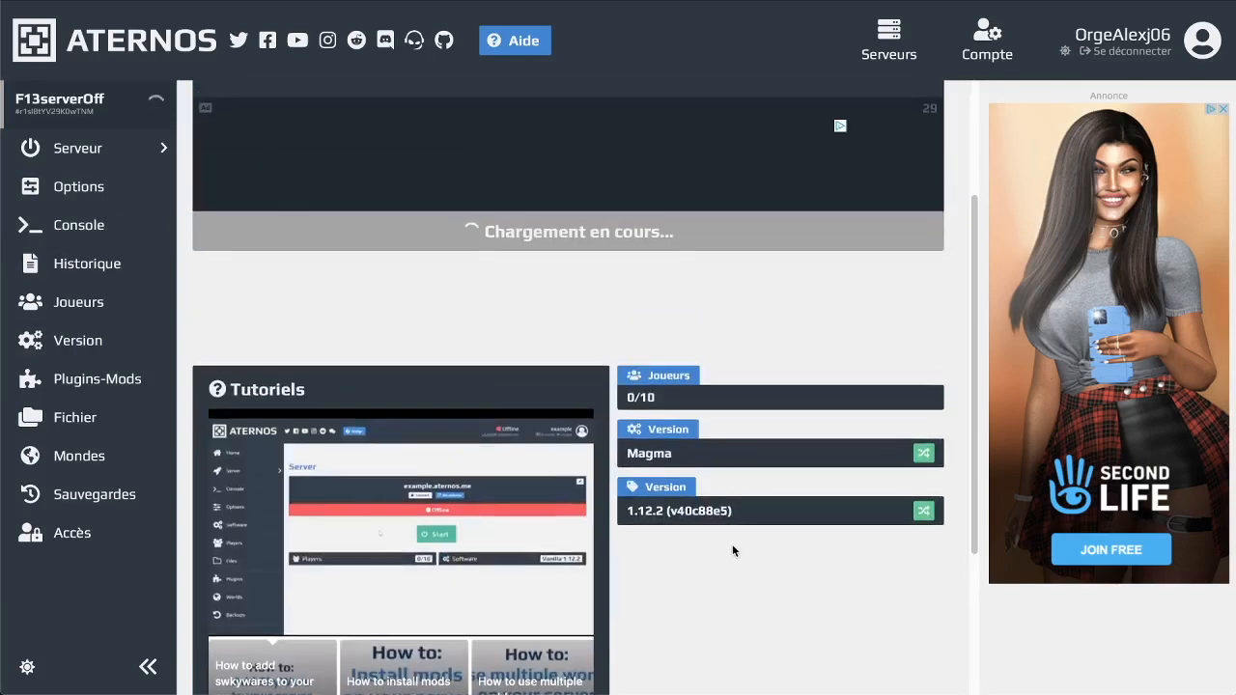
pyautogui.scroll(1, 732, 546)
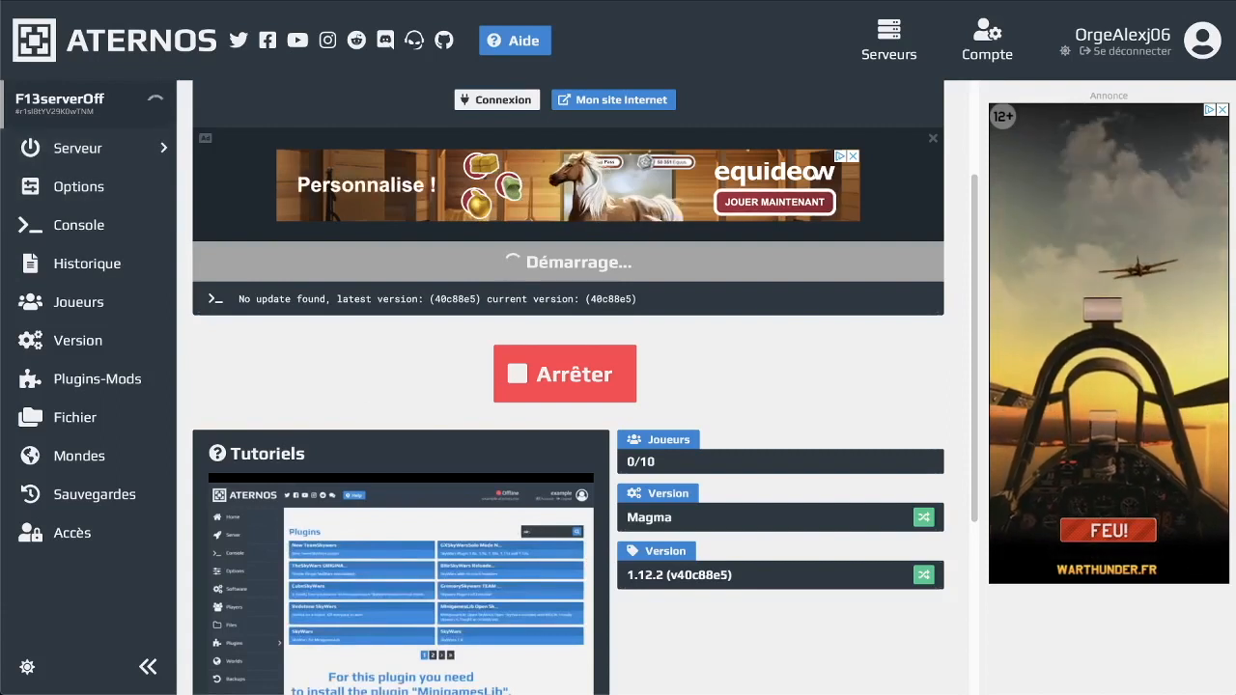
pyautogui.click(3, 43)
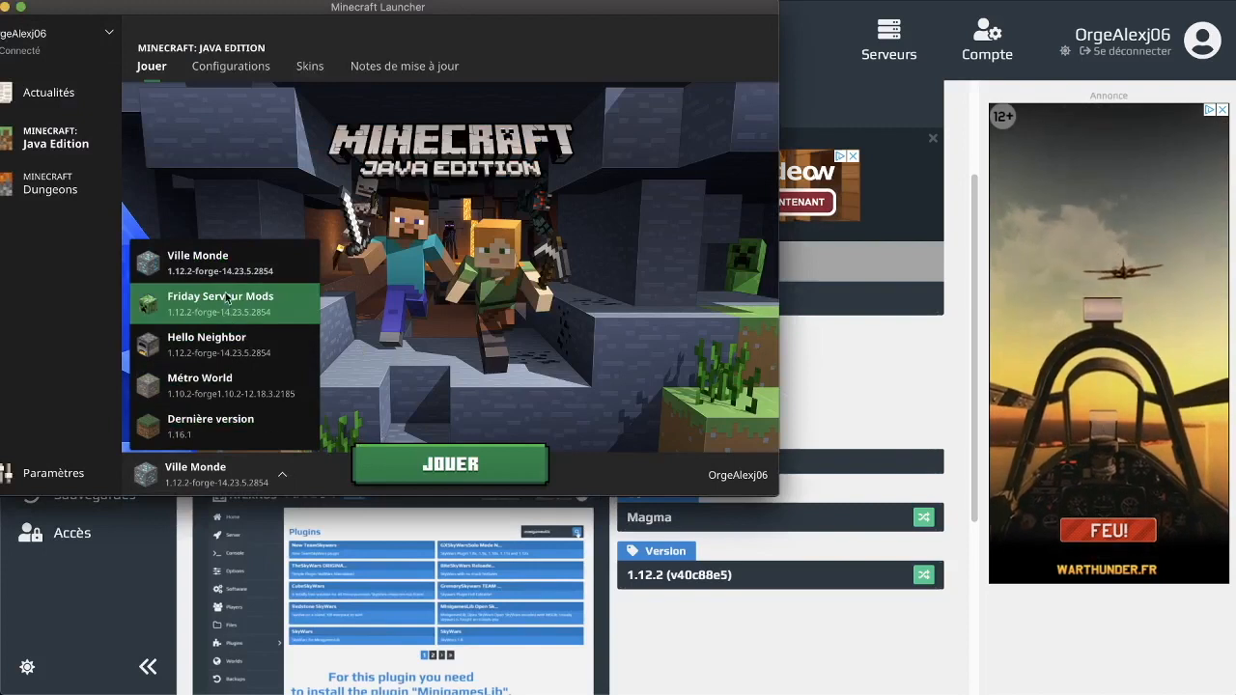
# Launch Minecraft 1.12.2-forge-14.23.5.2854 using the Friday Serveur Mods profile
pyautogui.click(228, 297)
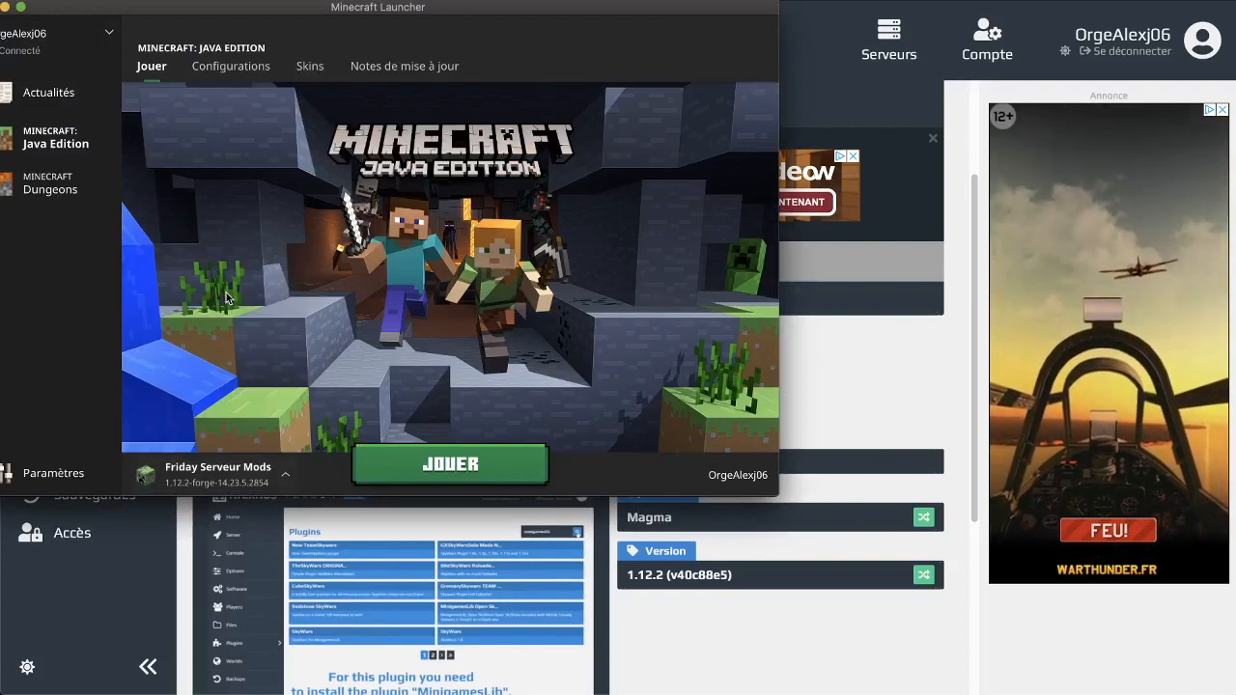
pyautogui.click(431, 472)
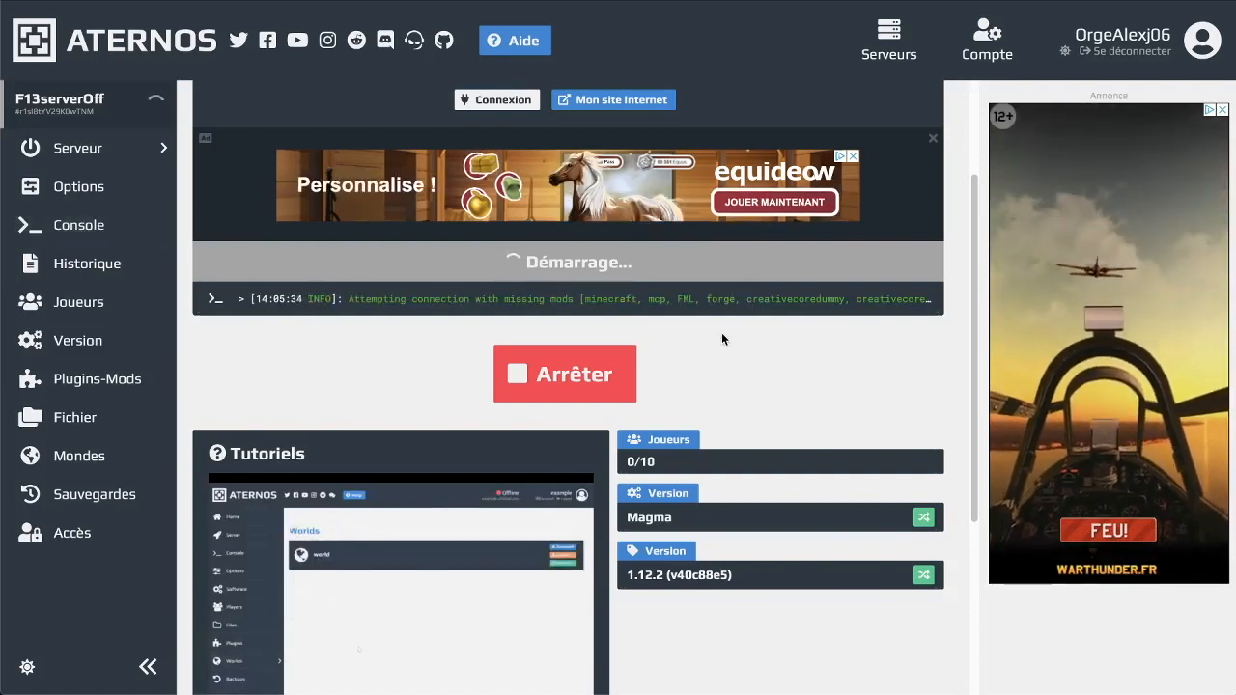
# Watch the F13serverOff page while it boots, and confirm Vider la corbeille to permanently empty the trash
pyautogui.scroll(-2, 722, 333)
pyautogui.scroll(-2, 723, 337)
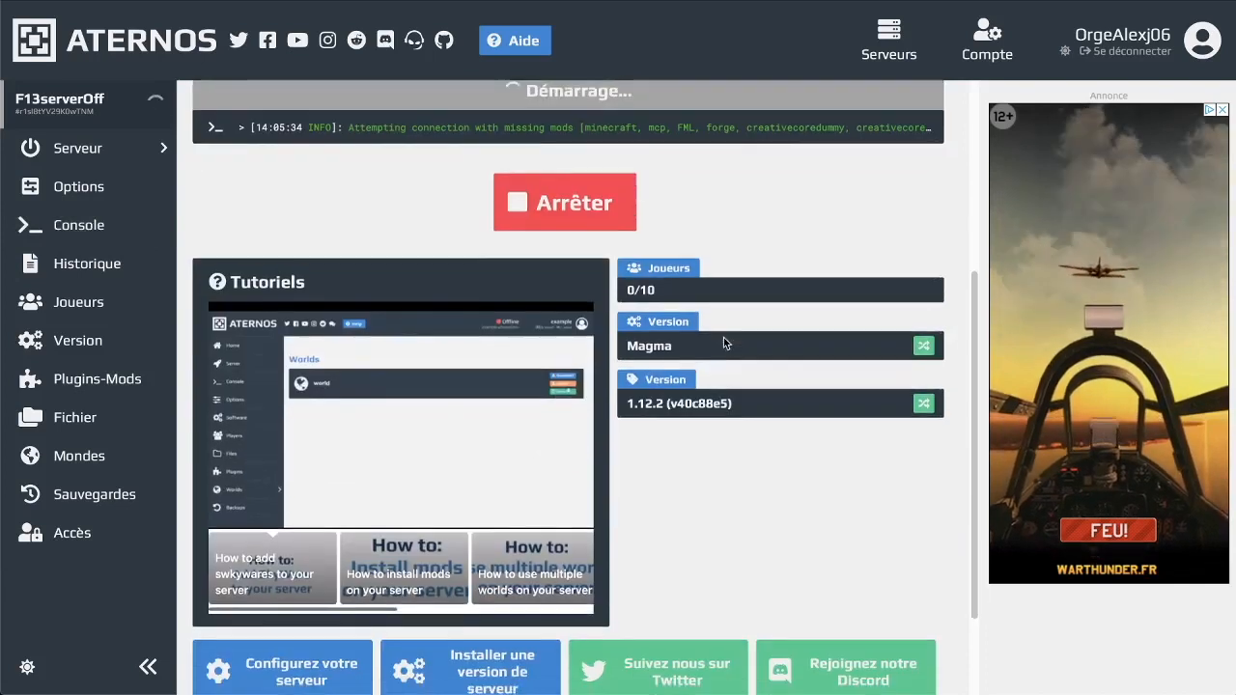
pyautogui.moveTo(345, 355)
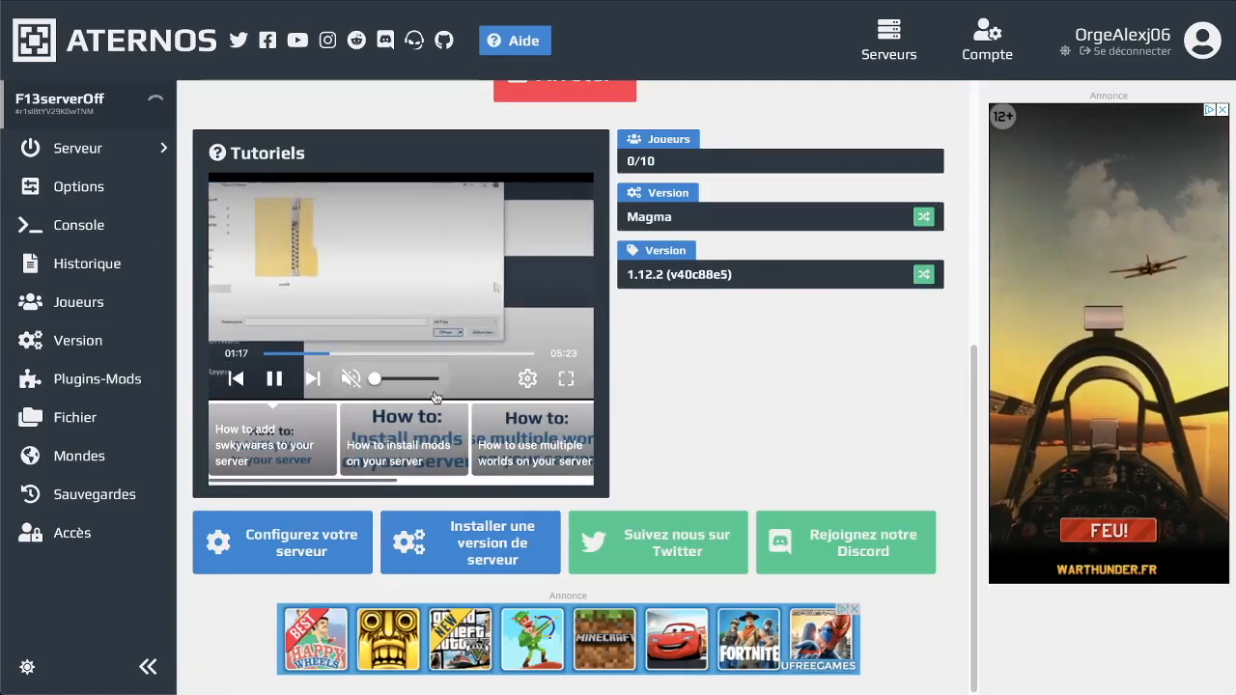
pyautogui.scroll(6, 673, 342)
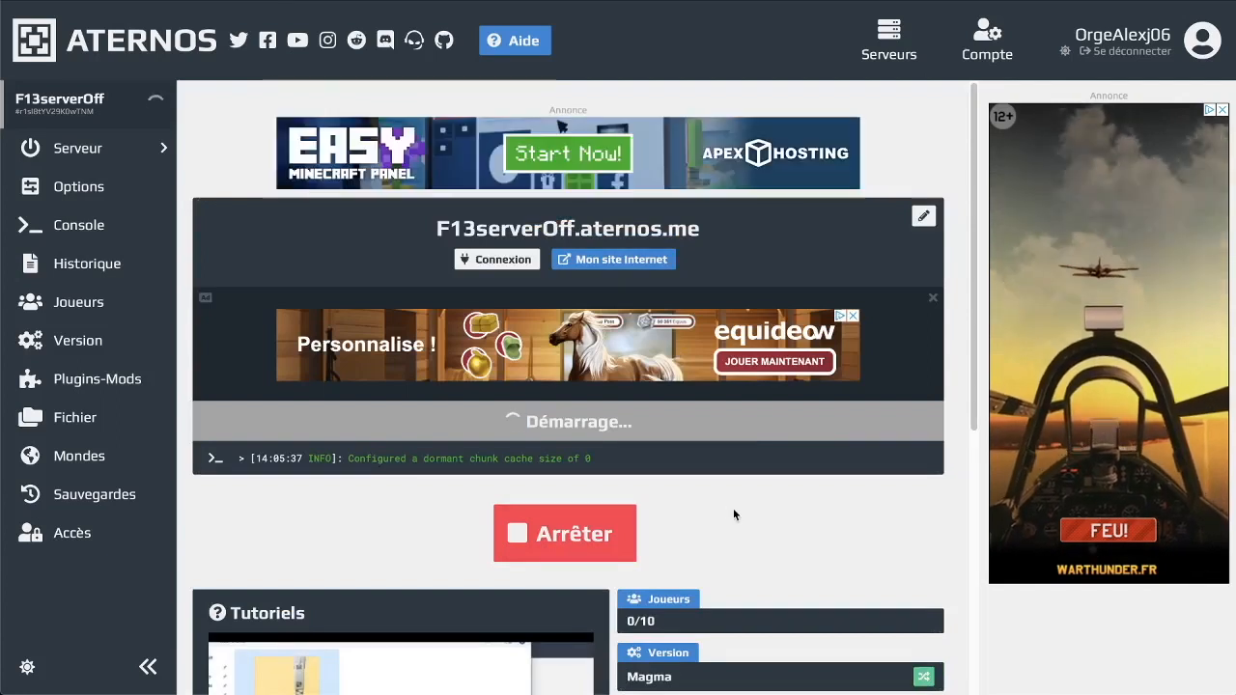
pyautogui.scroll(-2, 788, 487)
pyautogui.scroll(-3, 807, 494)
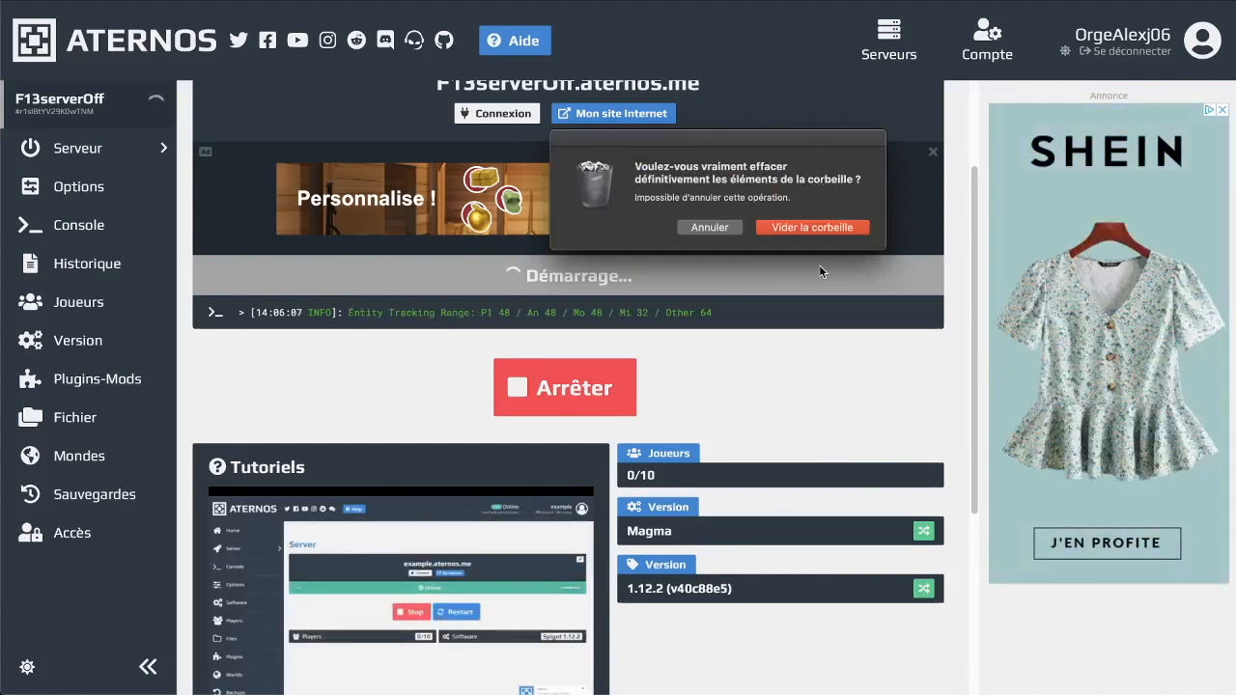
pyautogui.click(810, 232)
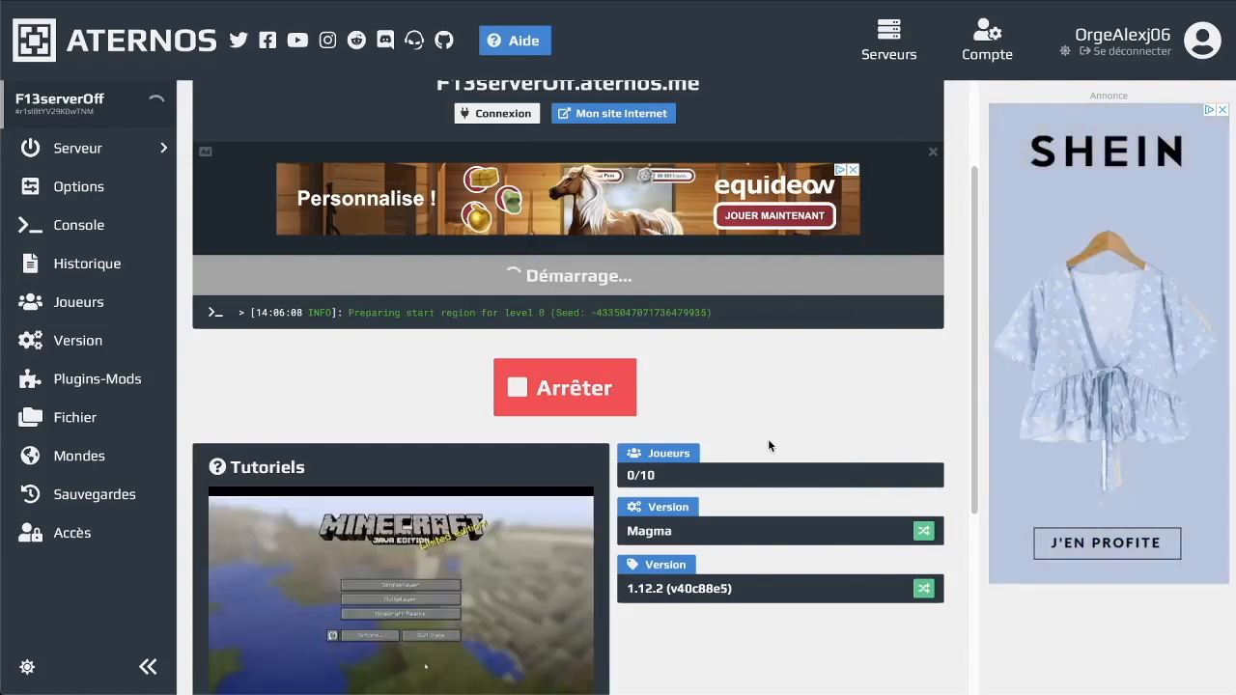
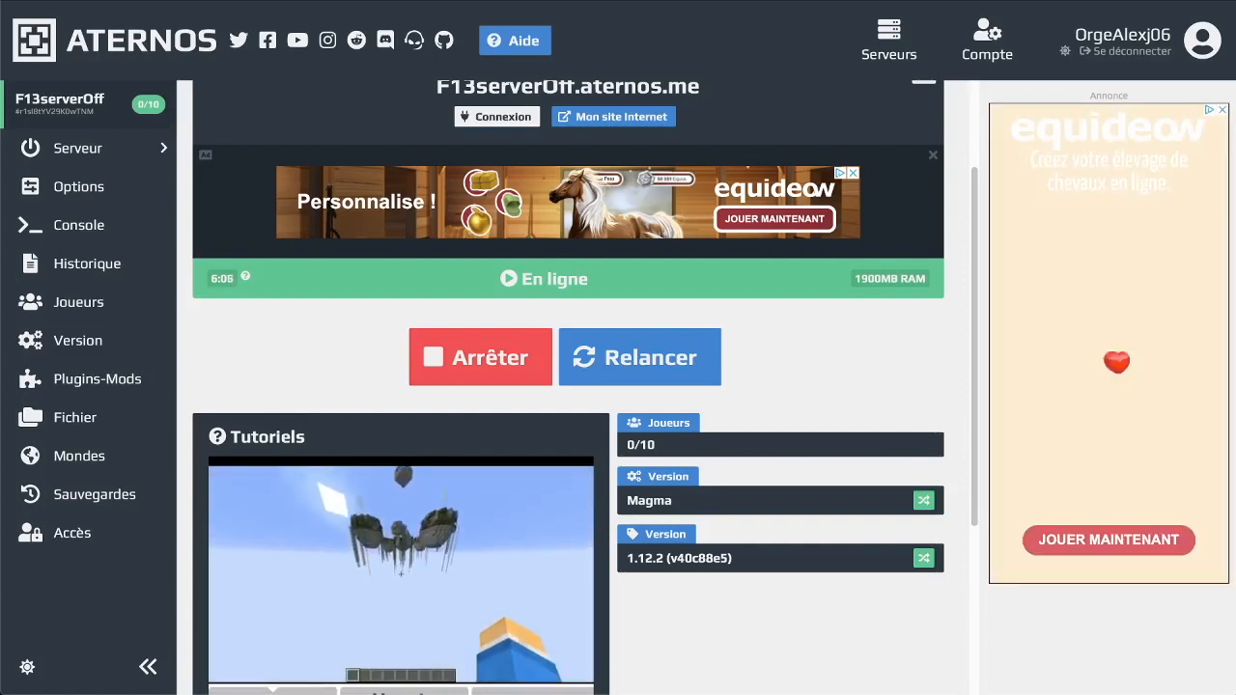
# Bring OBS Studio to the front over the online Magma 1.12.2 server page
pyautogui.press('super+Tab')
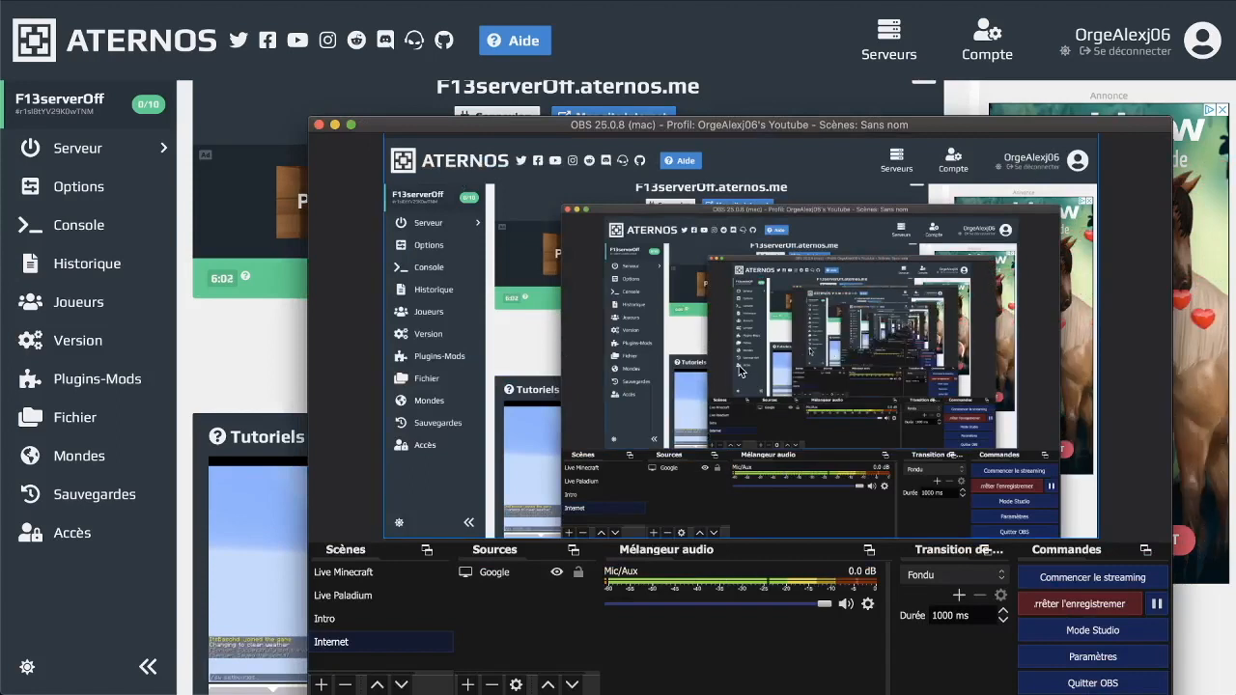
# Select the Live Minecraft scene in OBS and close its capture properties dialog
pyautogui.click(354, 579)
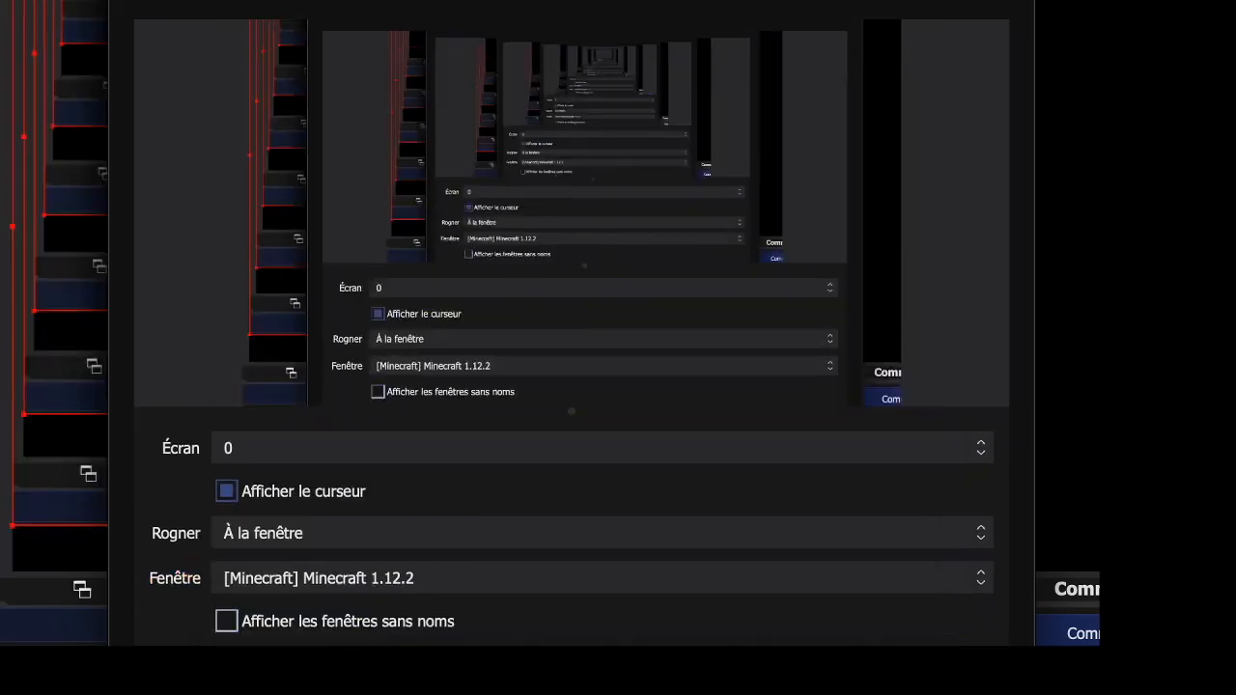
pyautogui.press('Return')
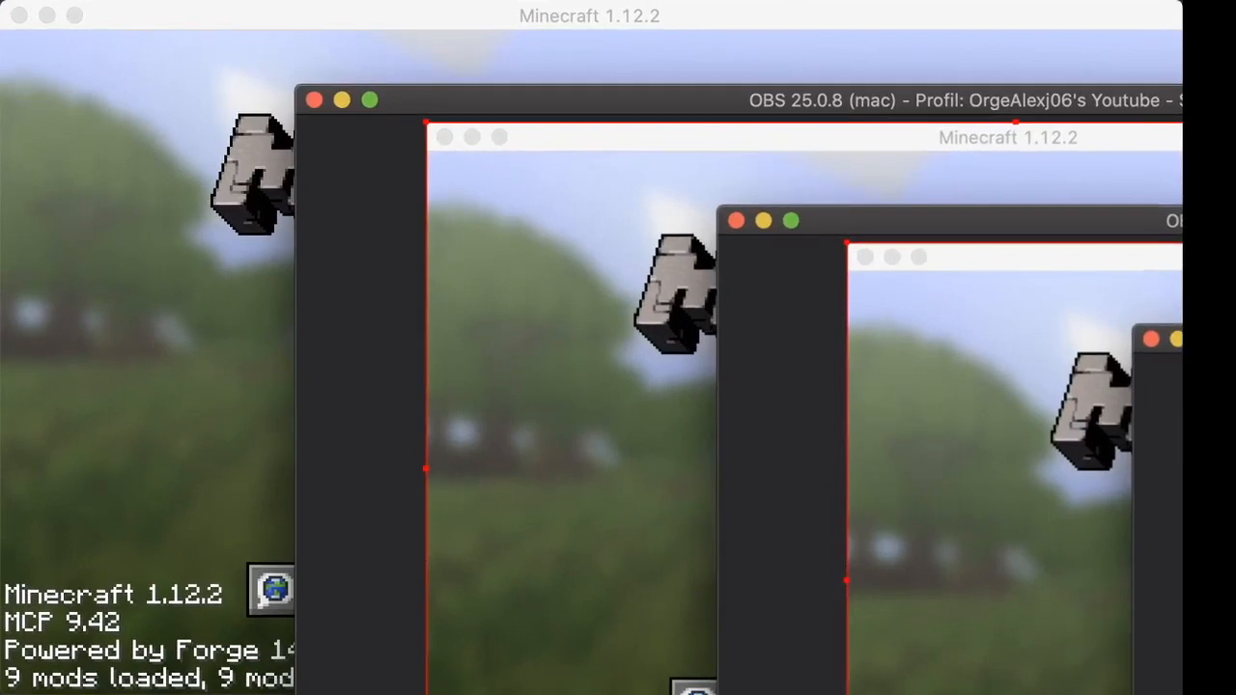
# Widen the Minecraft window and join the Friday the 13th server from the Multiplayer list
pyautogui.click(1150, 37)
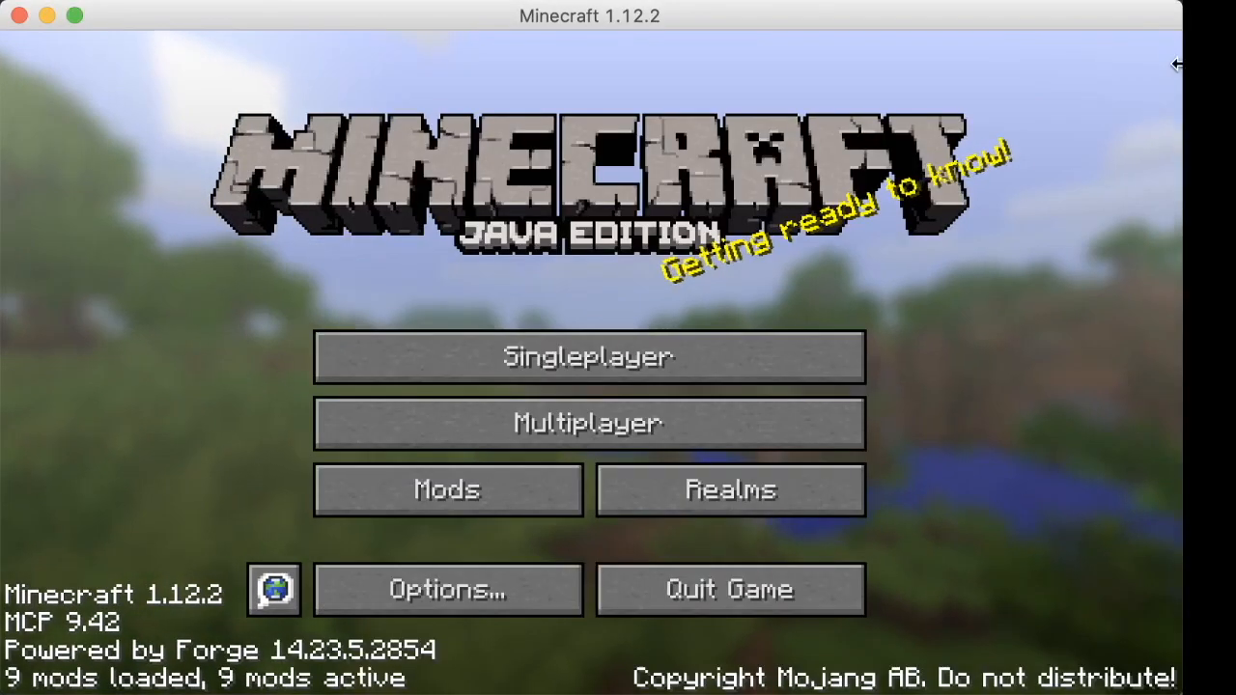
pyautogui.moveTo(1182, 85); pyautogui.dragTo(1235, 85)
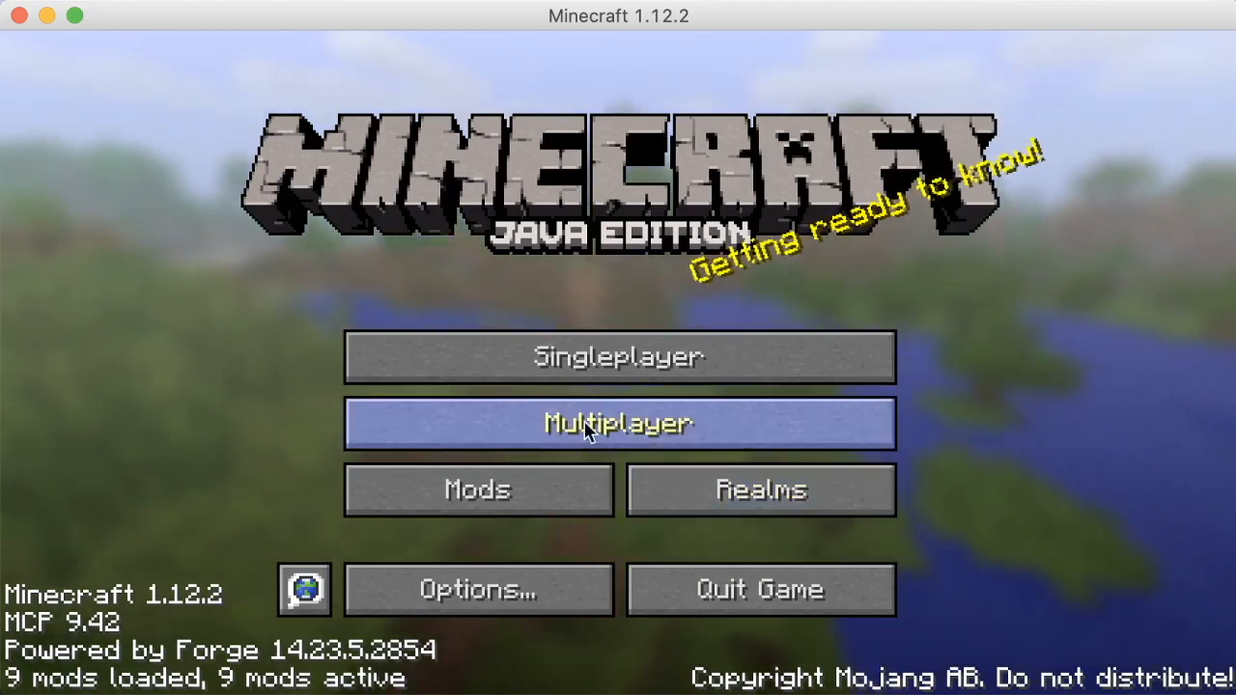
pyautogui.click(567, 389)
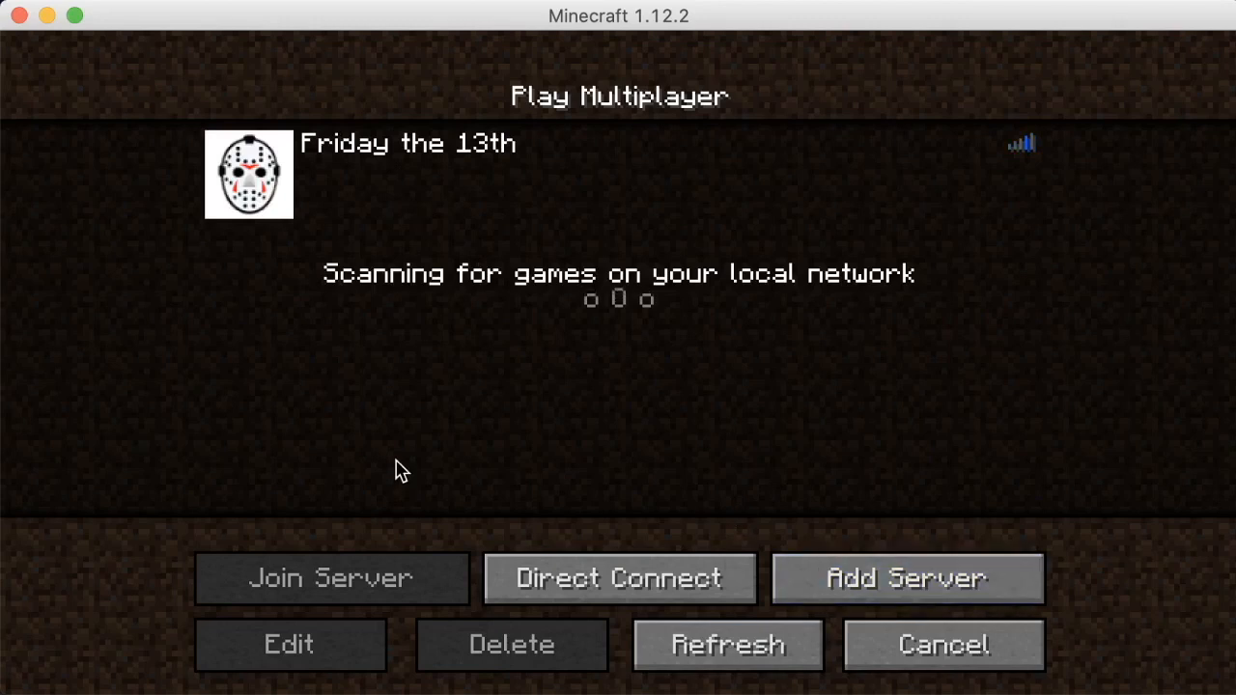
pyautogui.click(835, 577)
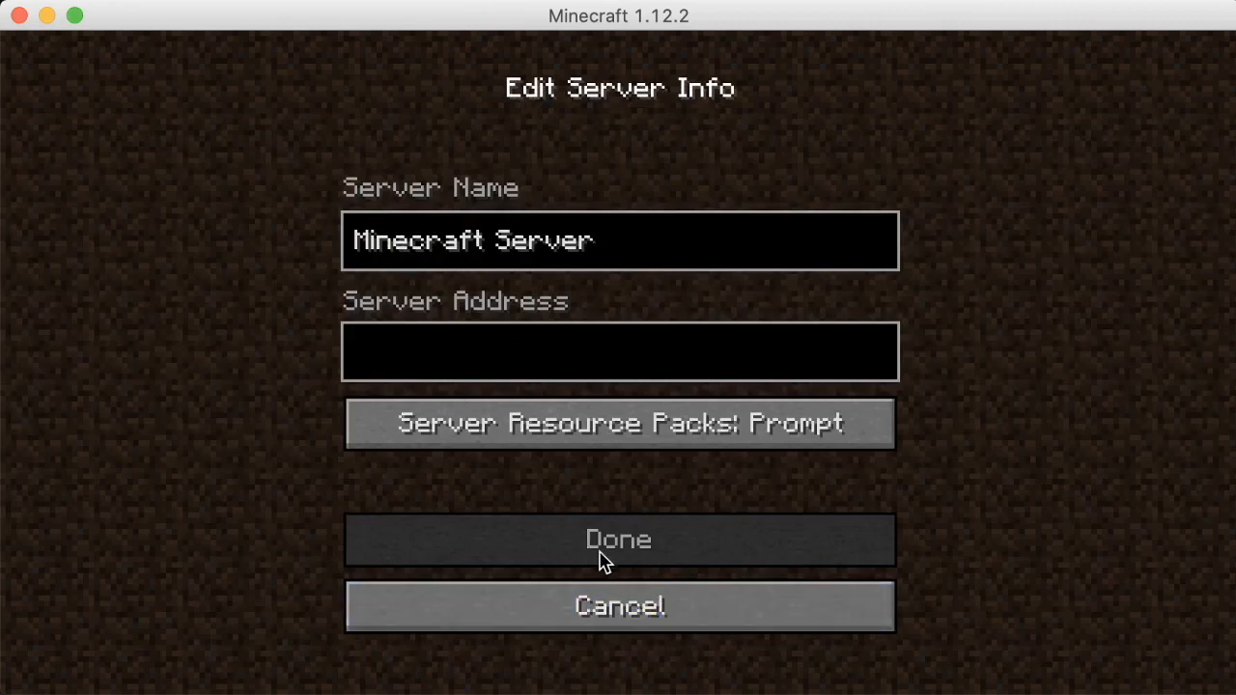
pyautogui.click(583, 632)
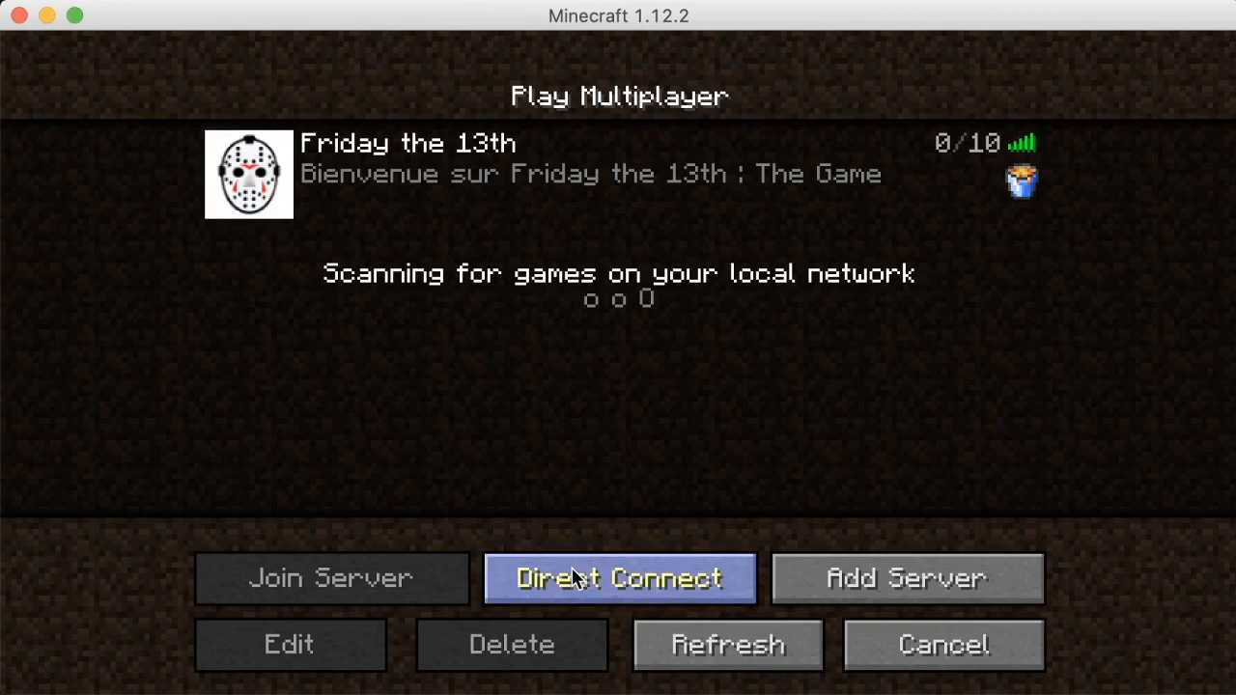
pyautogui.click(596, 574)
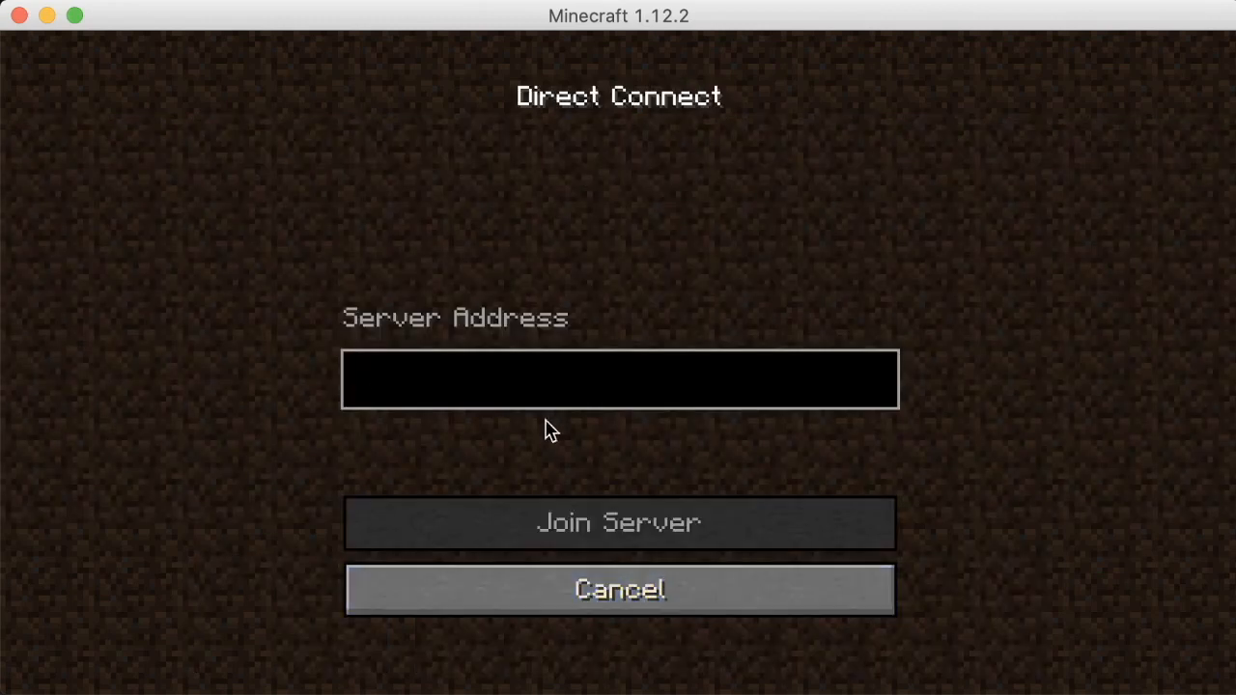
pyautogui.click(652, 589)
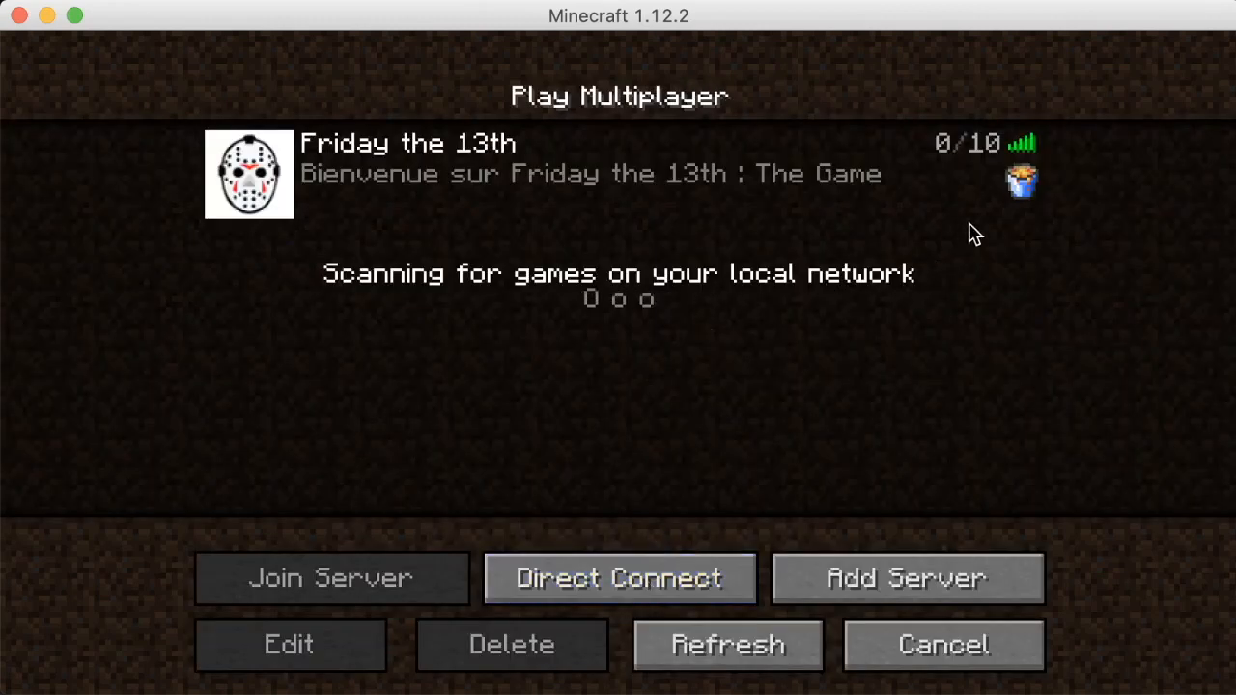
pyautogui.moveTo(1015, 197)
pyautogui.doubleClick(491, 193)
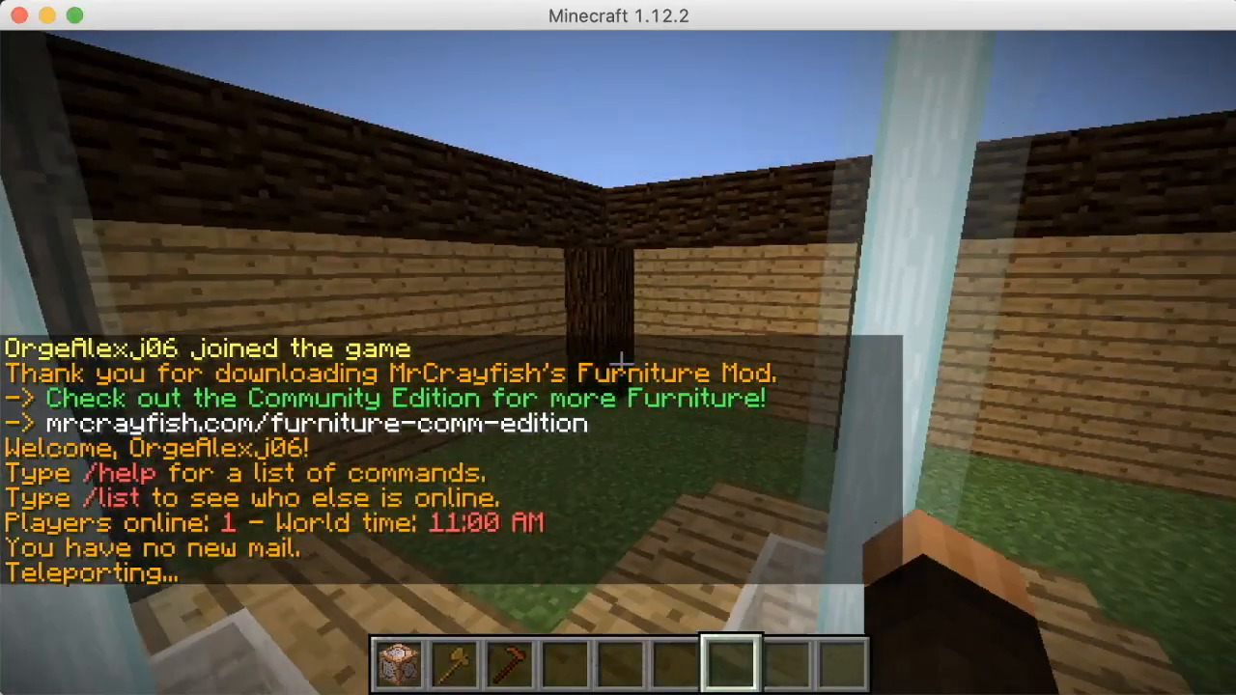
# Fly around the wooden enclosure and beacon beam, then open the chat
pyautogui.press('w')
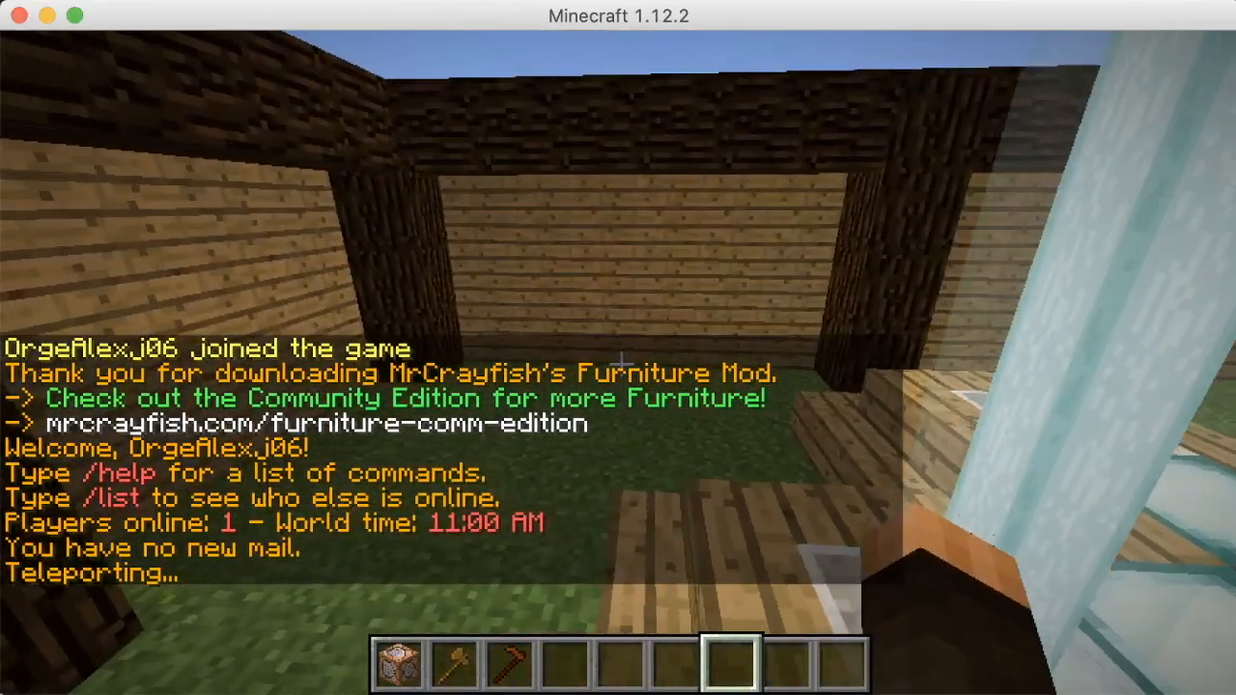
pyautogui.press('w')
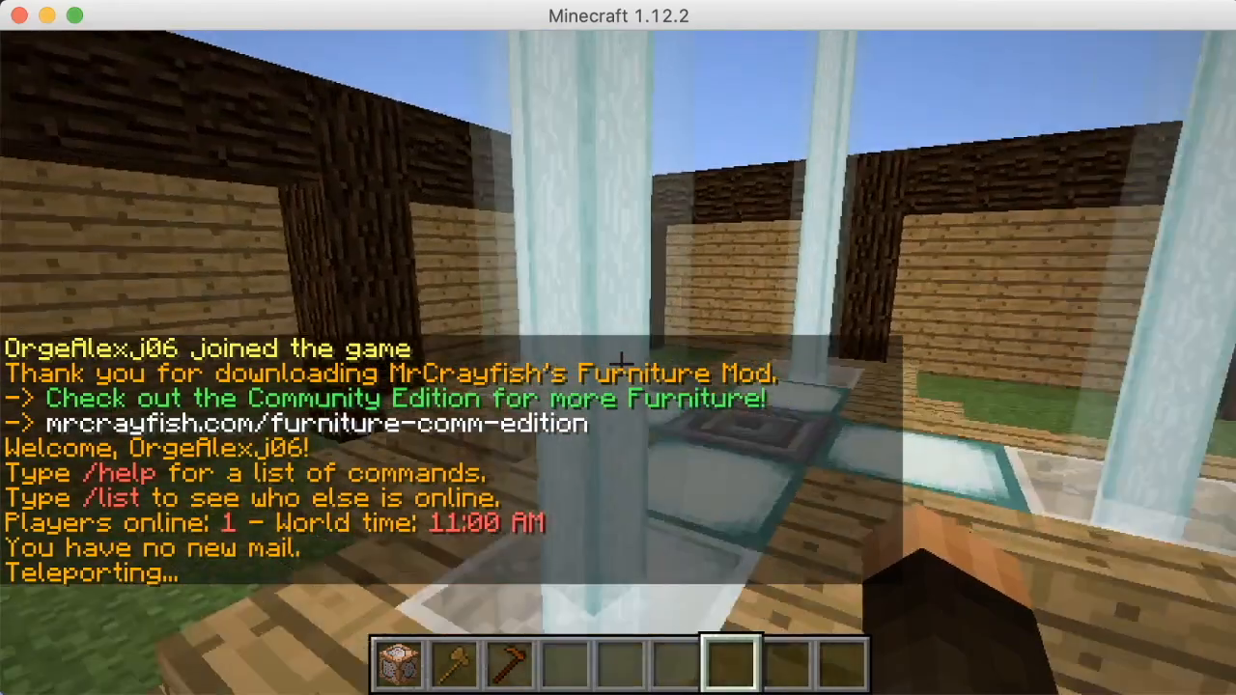
pyautogui.press('w')
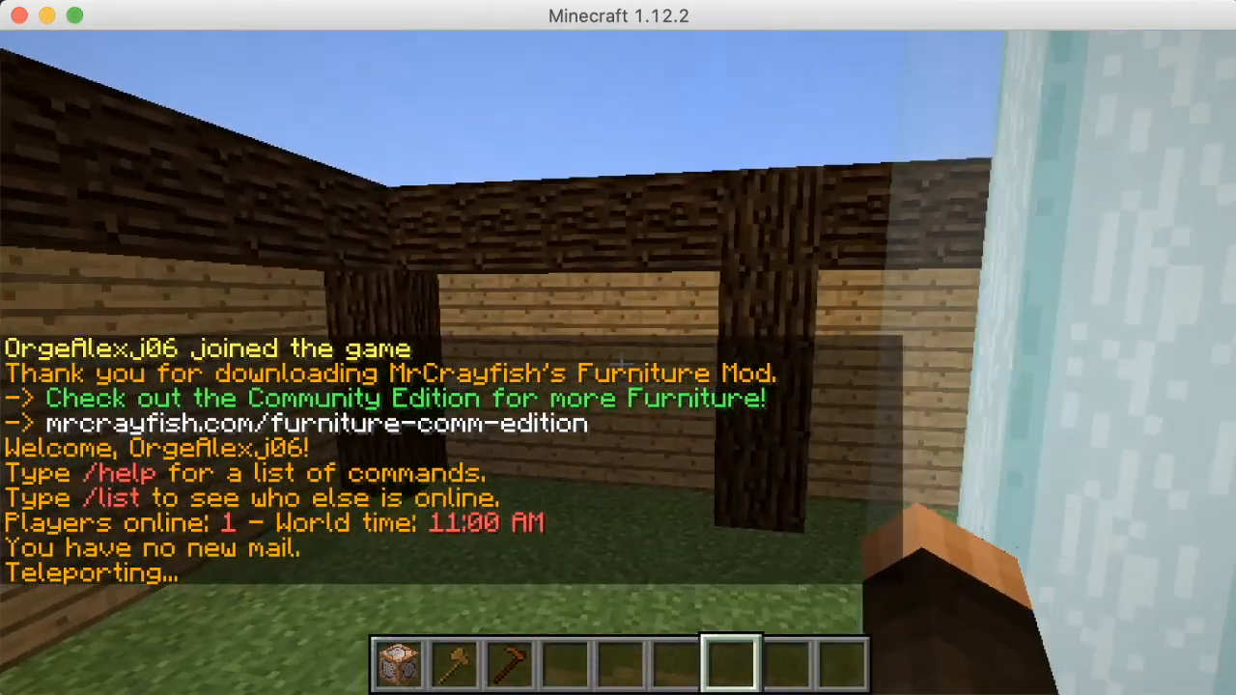
pyautogui.press('F3')
pyautogui.press('F3')
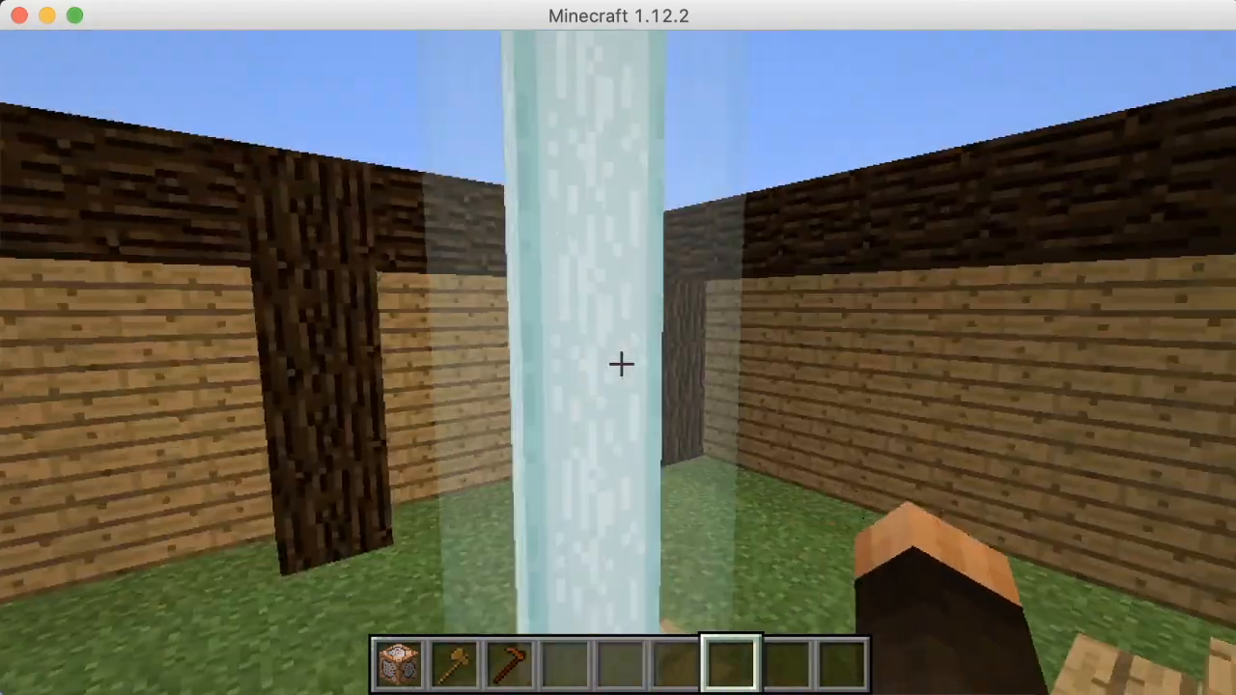
pyautogui.press('space')
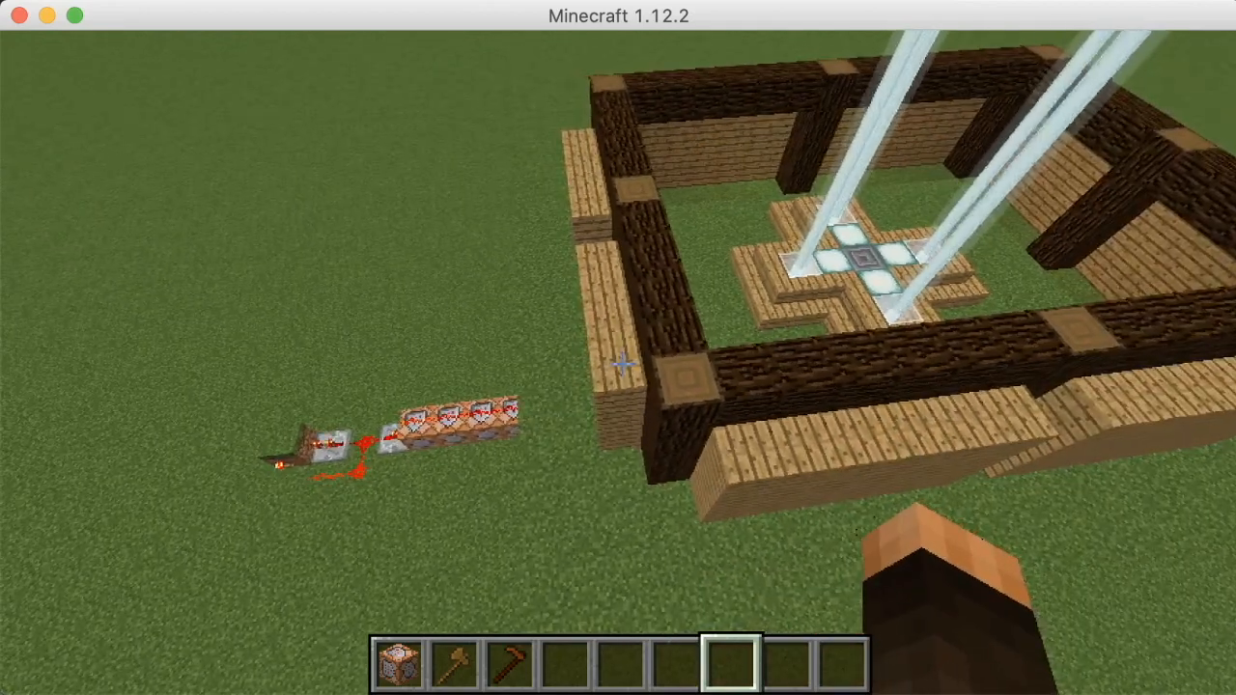
pyautogui.press('w')
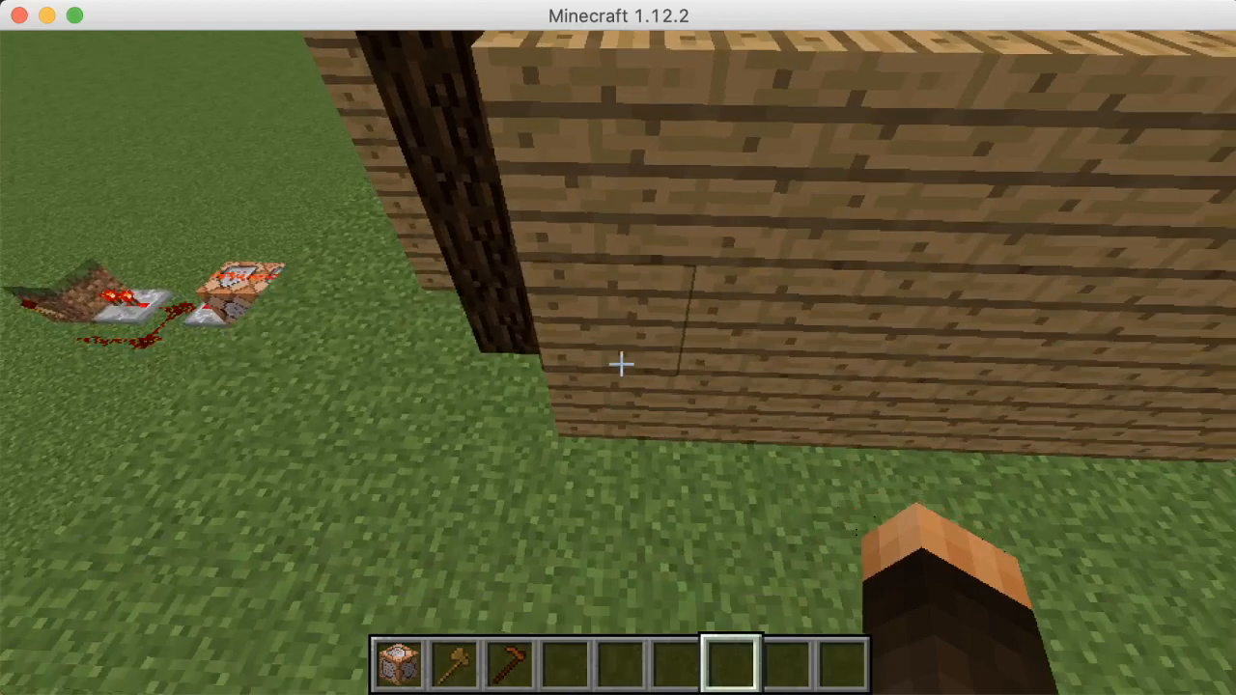
pyautogui.press('s')
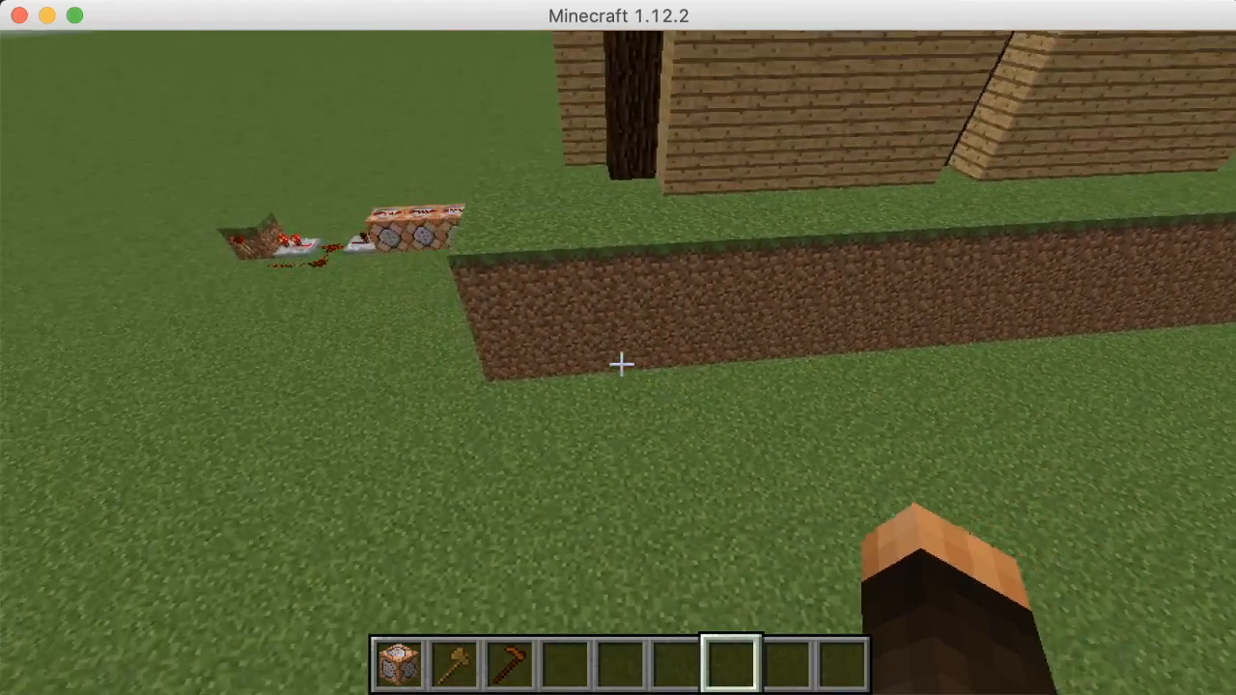
pyautogui.press('w')
pyautogui.press('t')
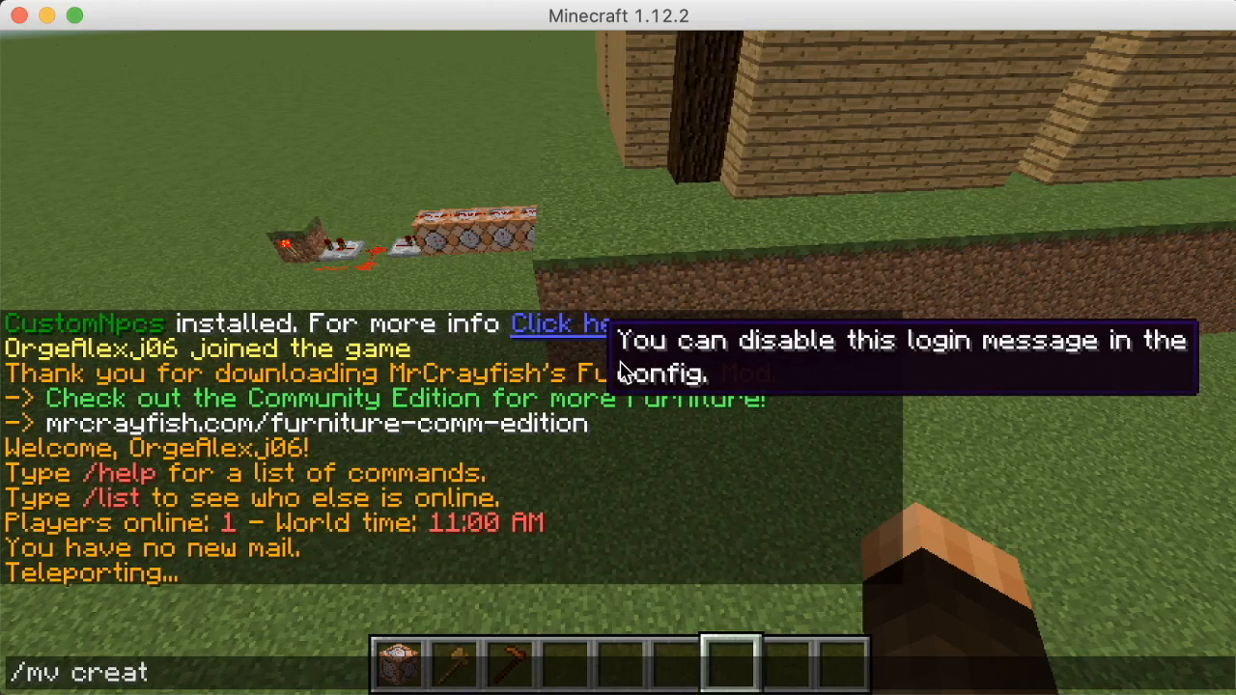
# Type '/mv create' in chat and erase the mistakenly entered player-name part
pyautogui.write('/mv create OrgeAlex.j06')
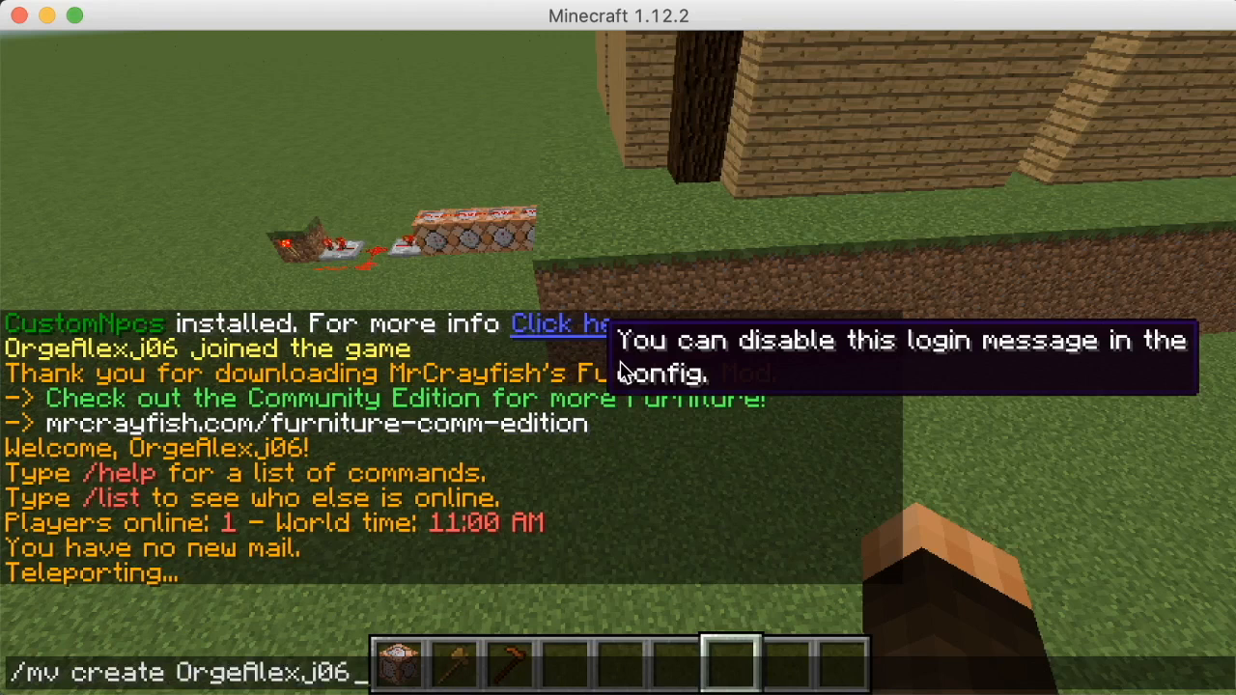
pyautogui.press('BackSpace')
pyautogui.press('BackSpace')
pyautogui.press('BackSpace')
pyautogui.press('BackSpace')
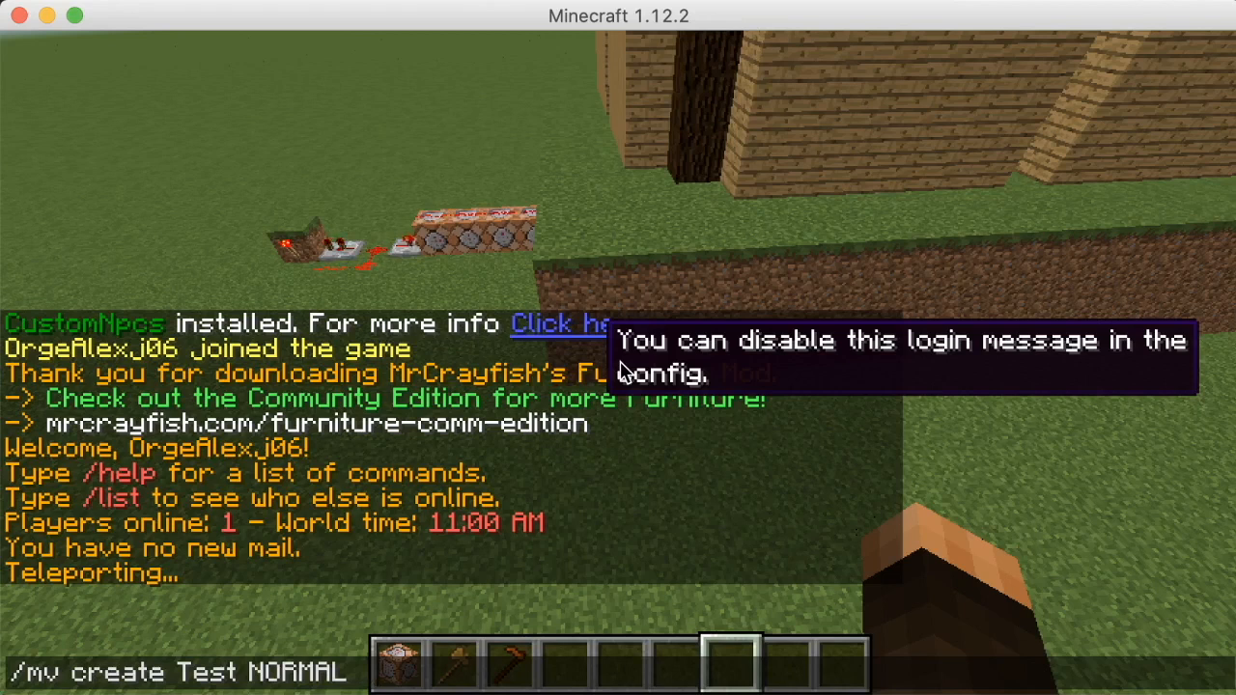
# Run the command creating world Test and fly toward the redstone and command blocks
pyautogui.press('Return')
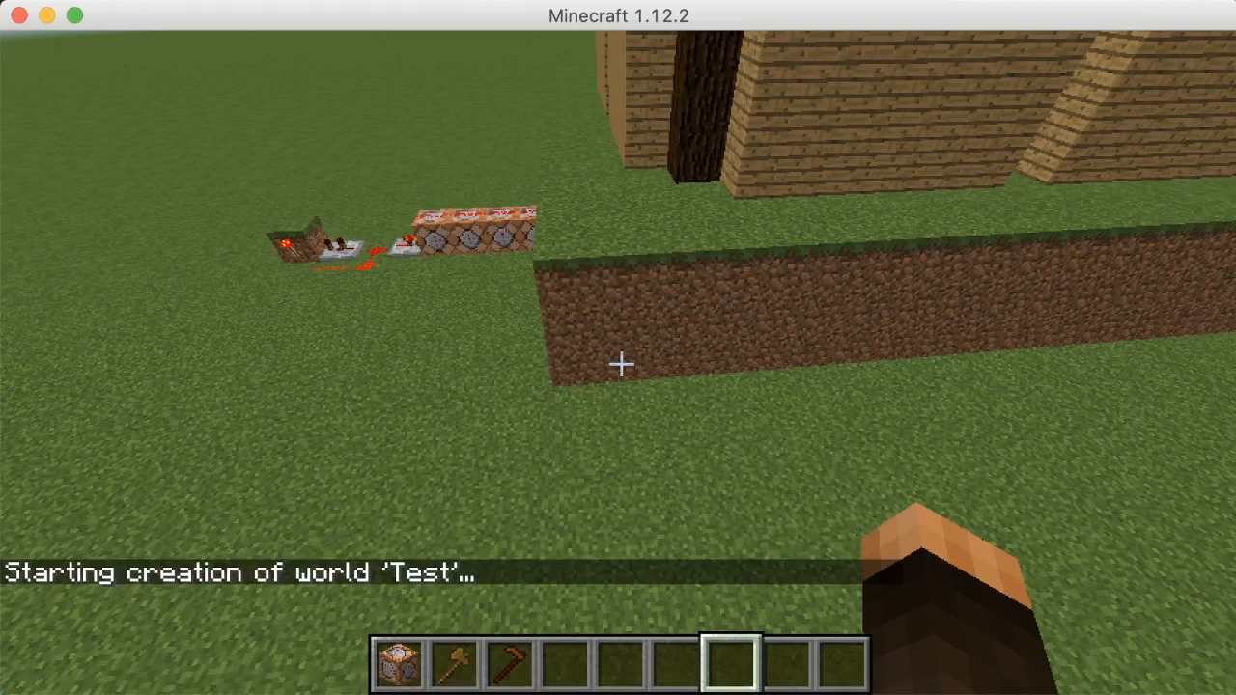
pyautogui.press('w')
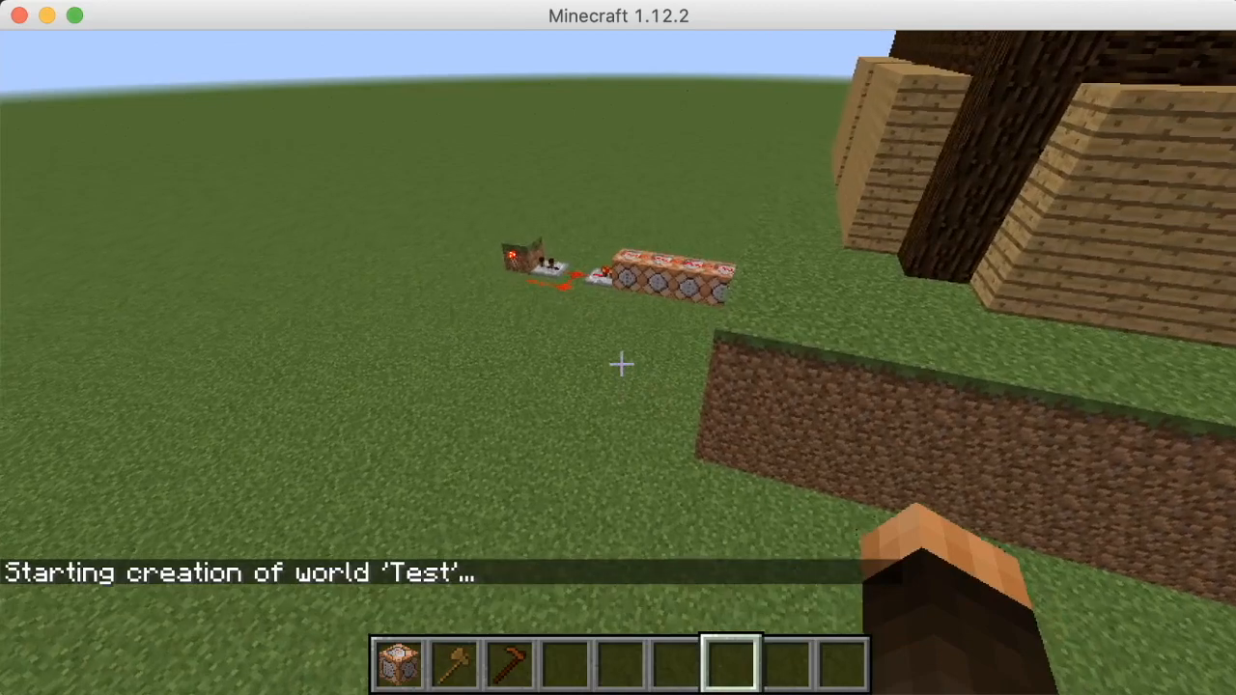
pyautogui.press('w')
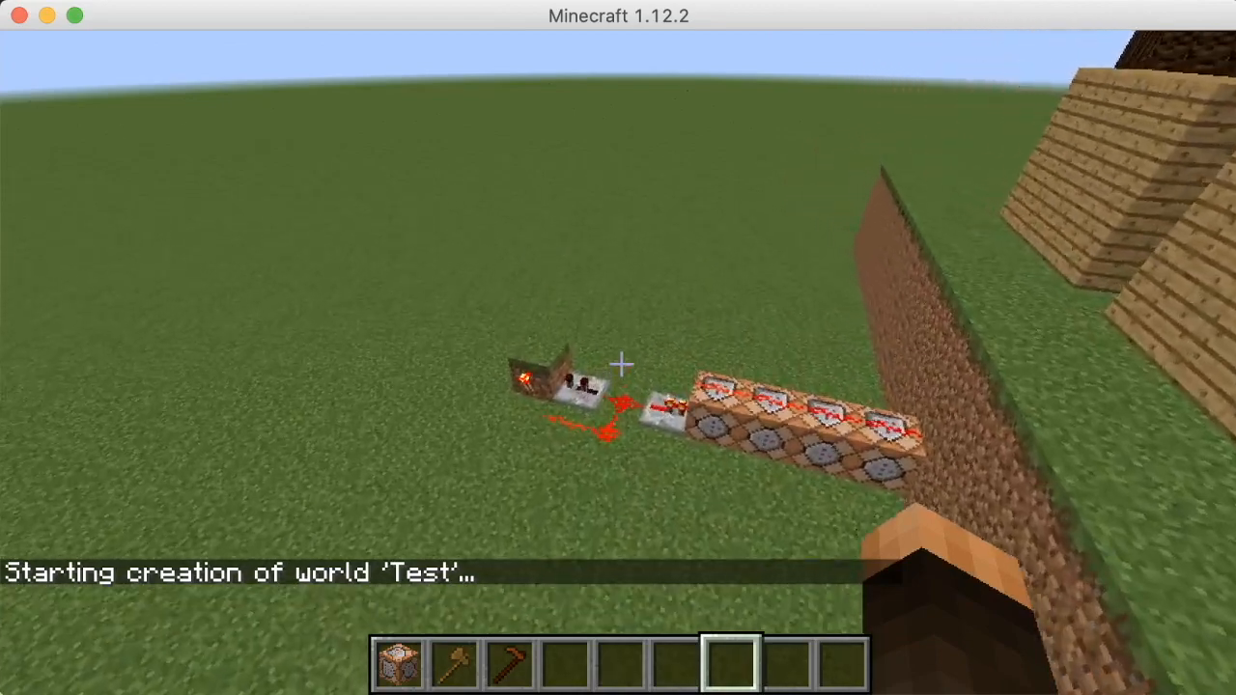
pyautogui.press('s')
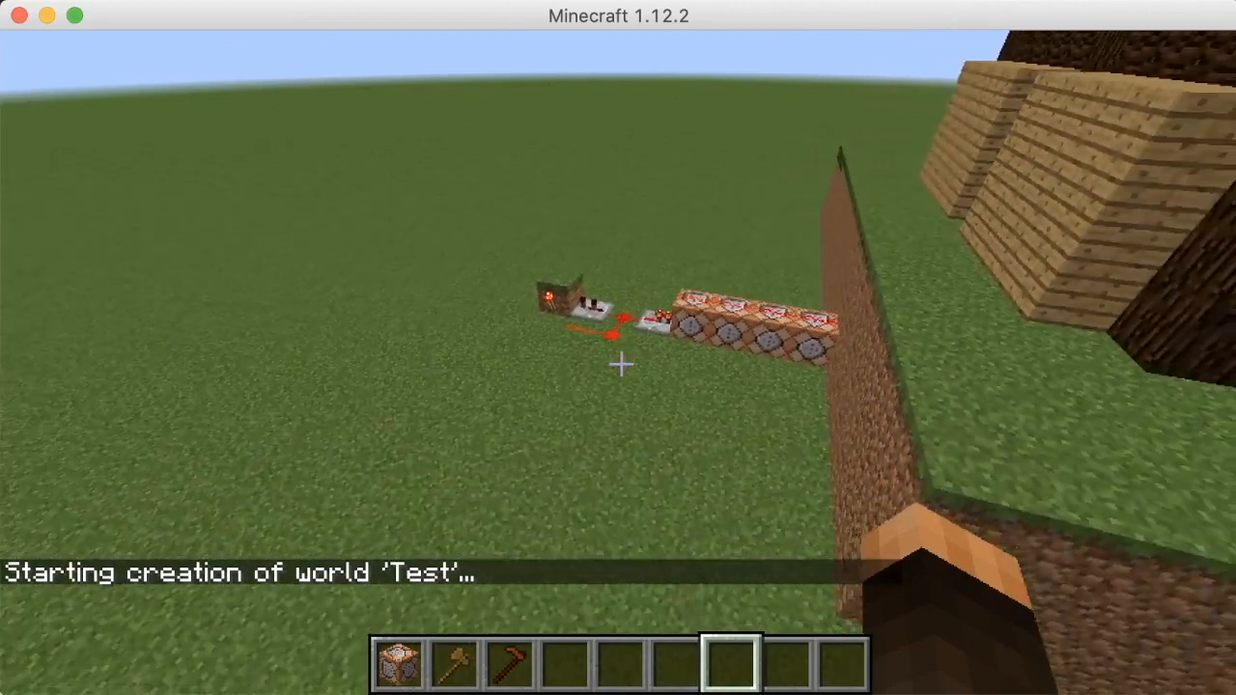
# Fly along the dirt wall past the house until the connection times out
pyautogui.press('w')
pyautogui.press('w')
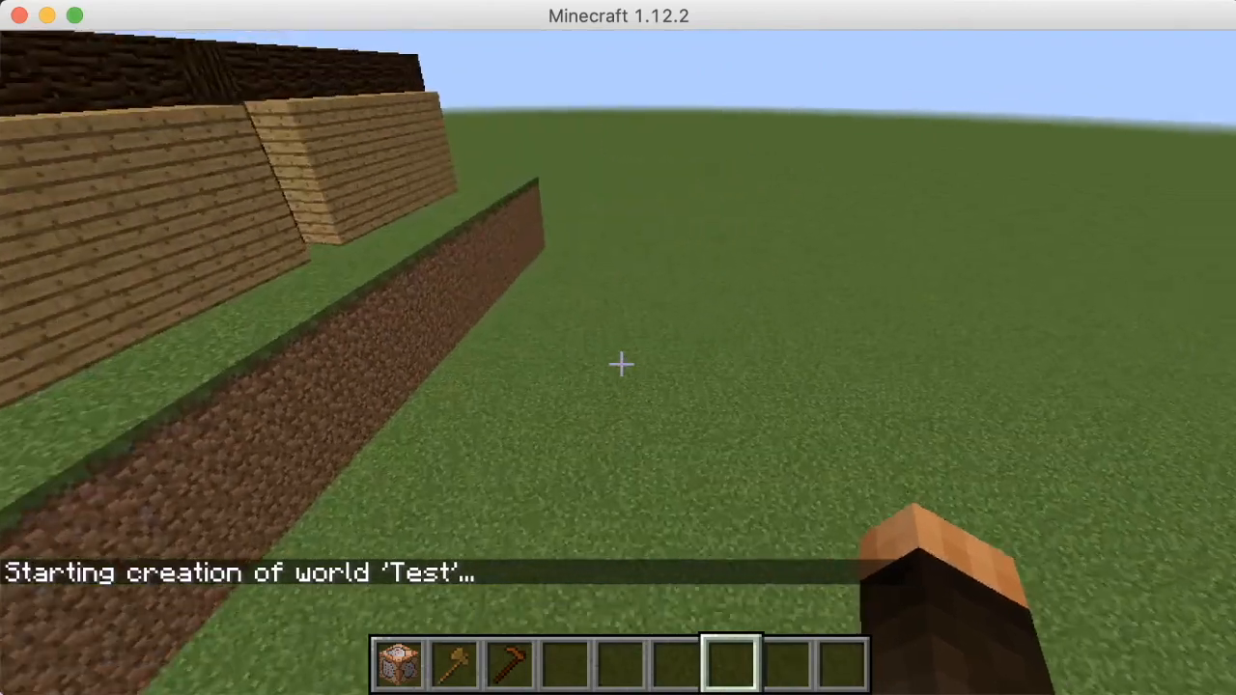
pyautogui.press('w')
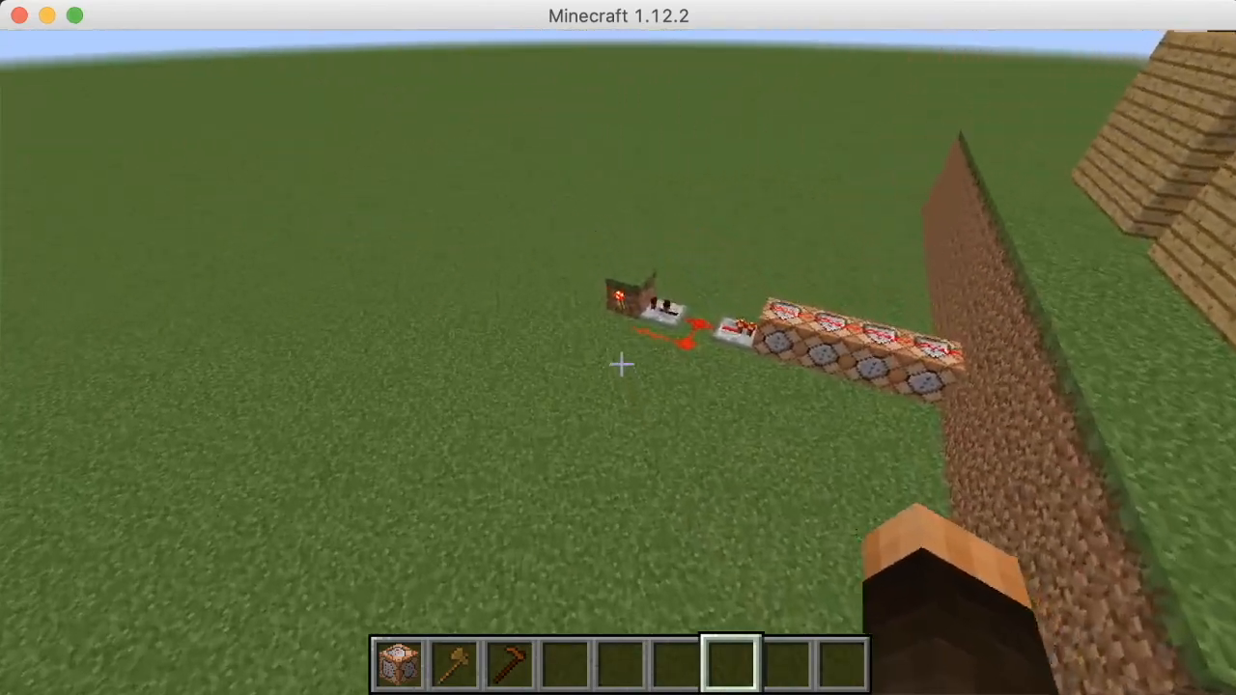
pyautogui.press('w')
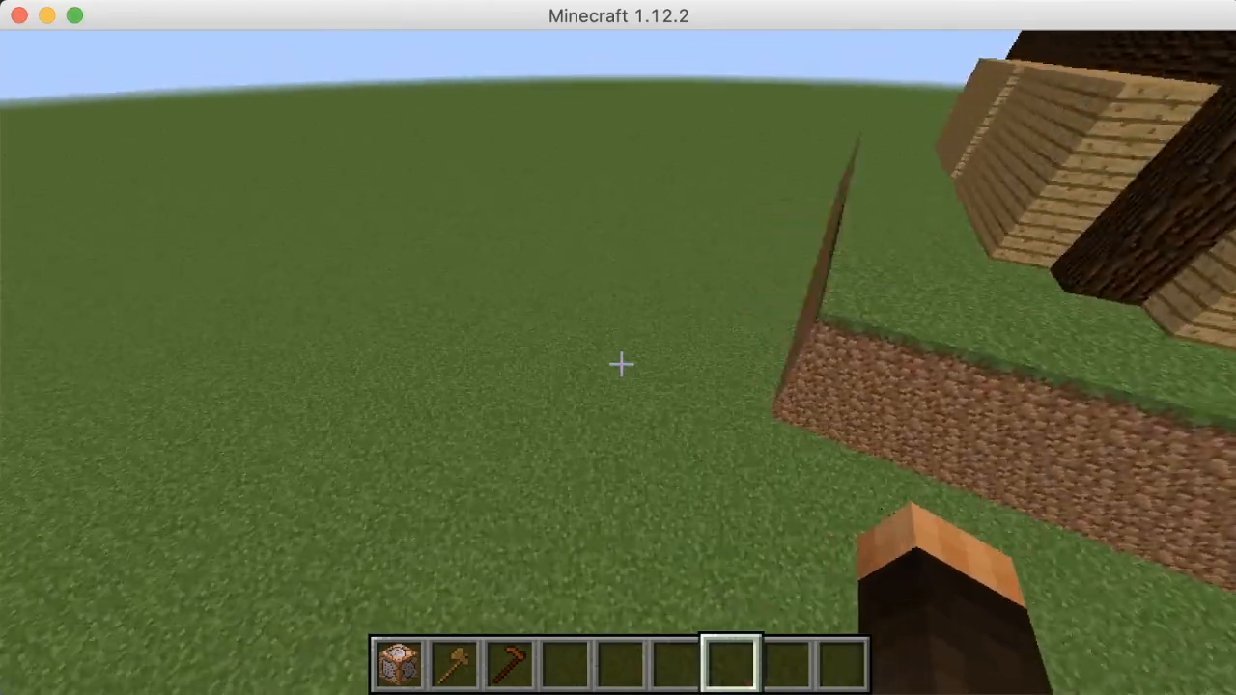
pyautogui.press('w')
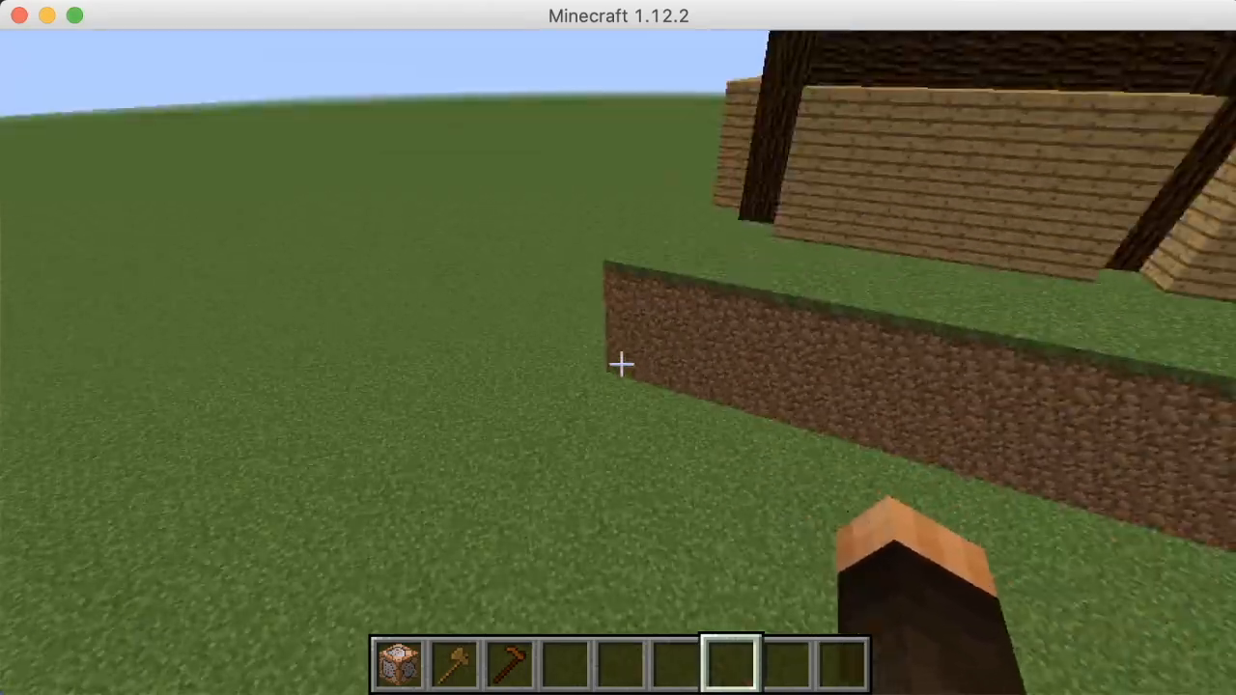
pyautogui.press('w')
pyautogui.press('w')
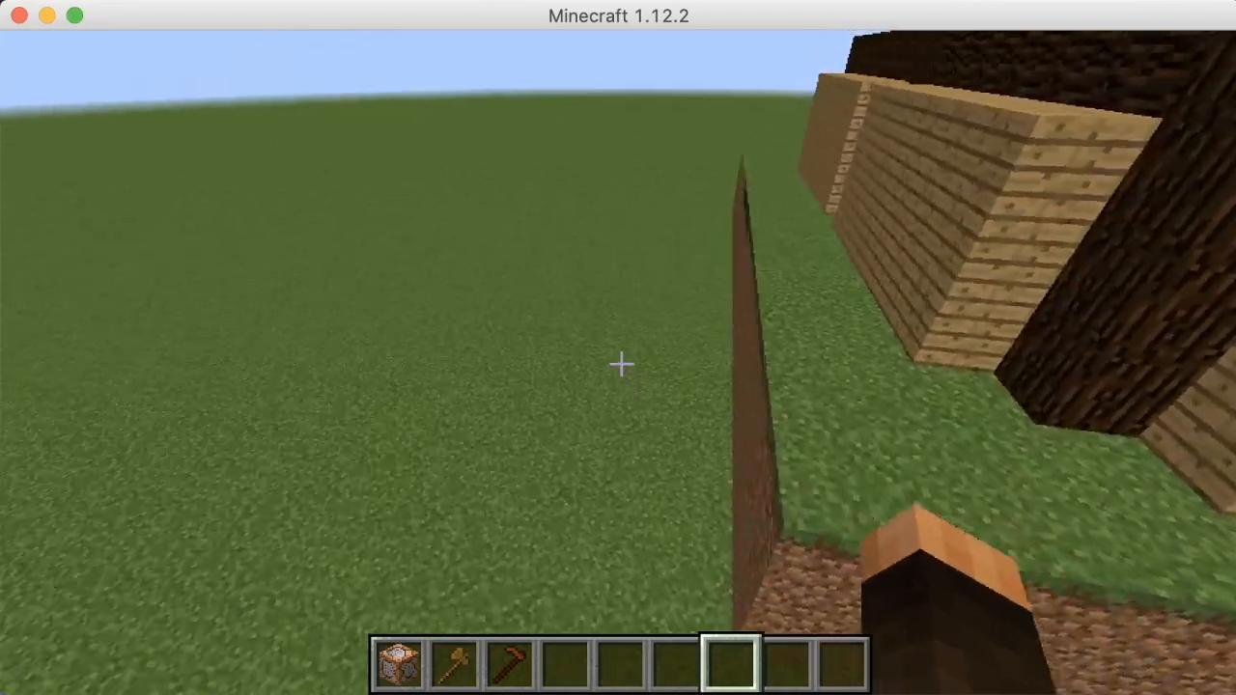
pyautogui.press('w')
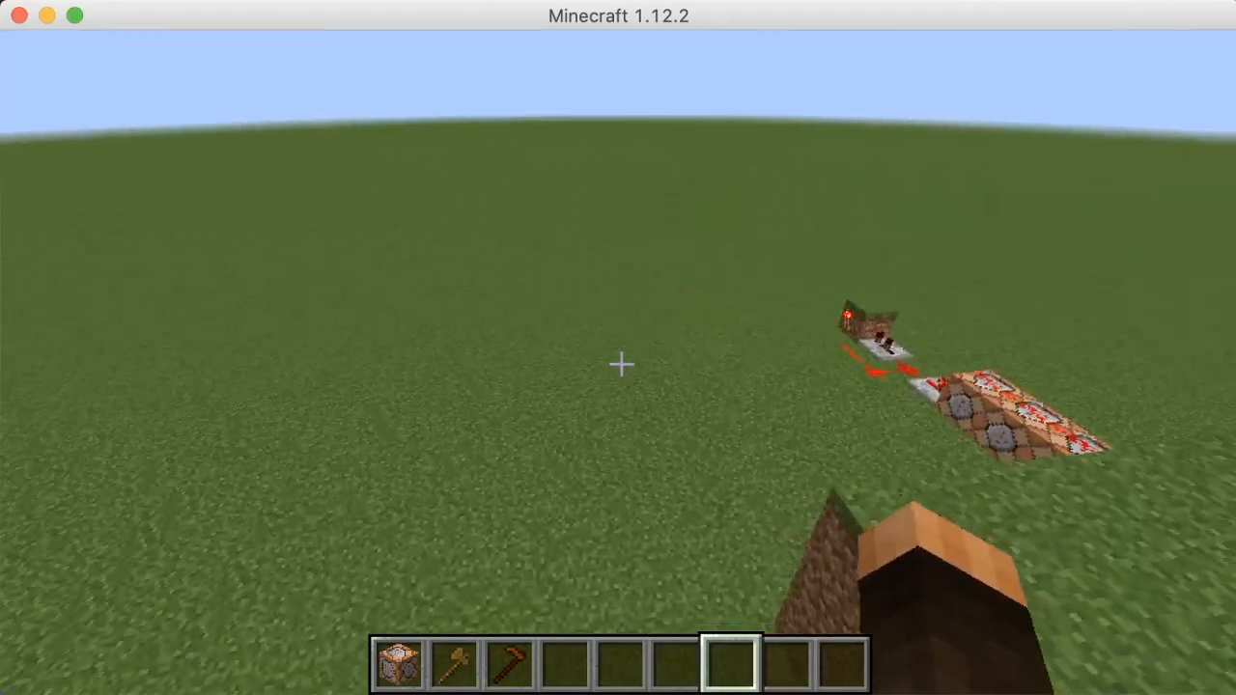
pyautogui.press('w')
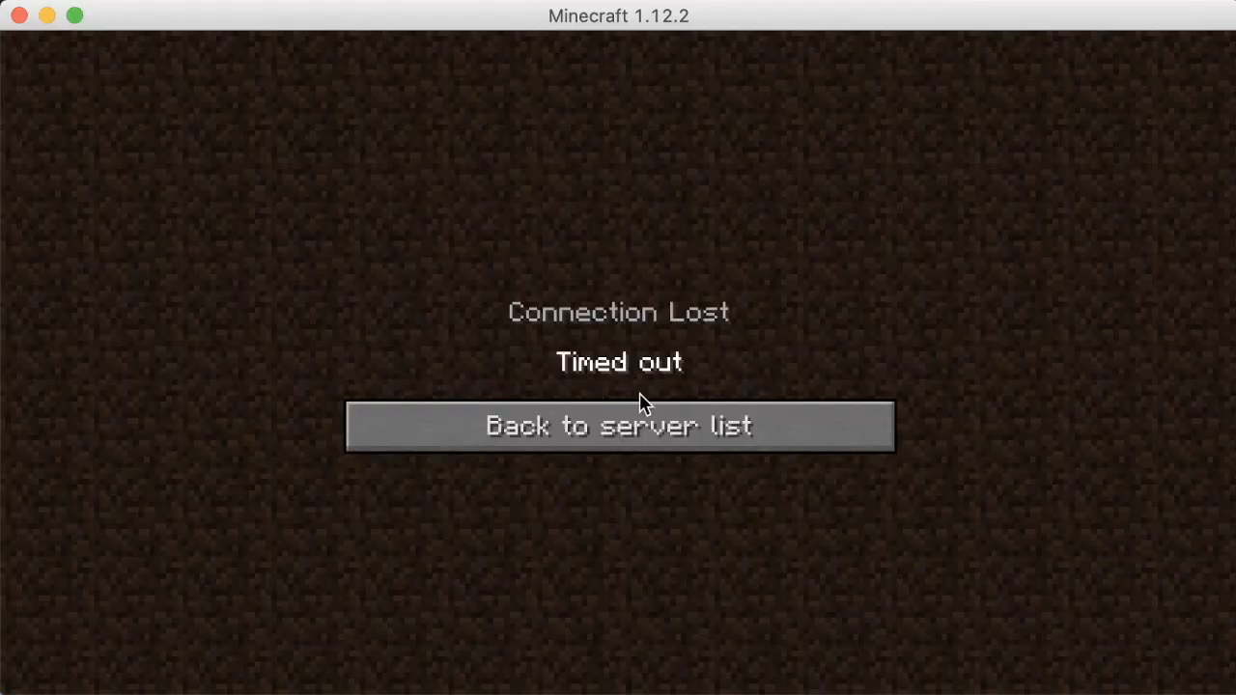
# Rejoin the server, fly up over the beacon house walls, and start a /mvtp Test command
pyautogui.click(643, 428)
pyautogui.doubleClick(541, 198)
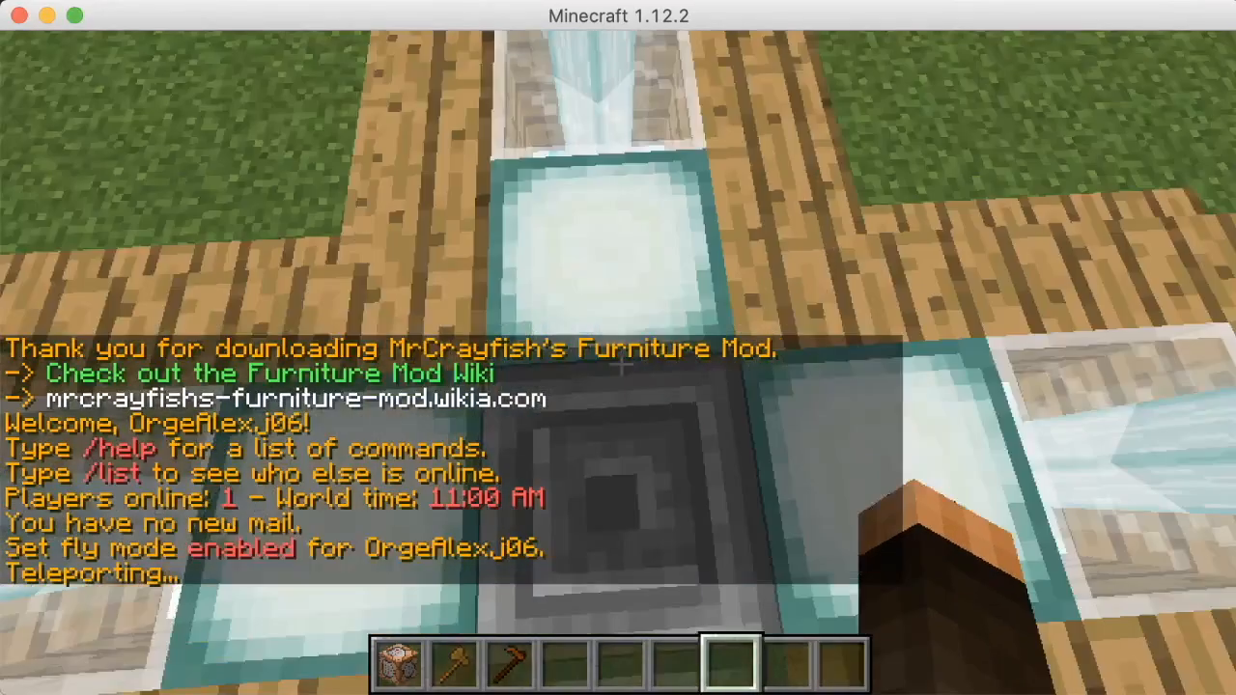
pyautogui.press('s')
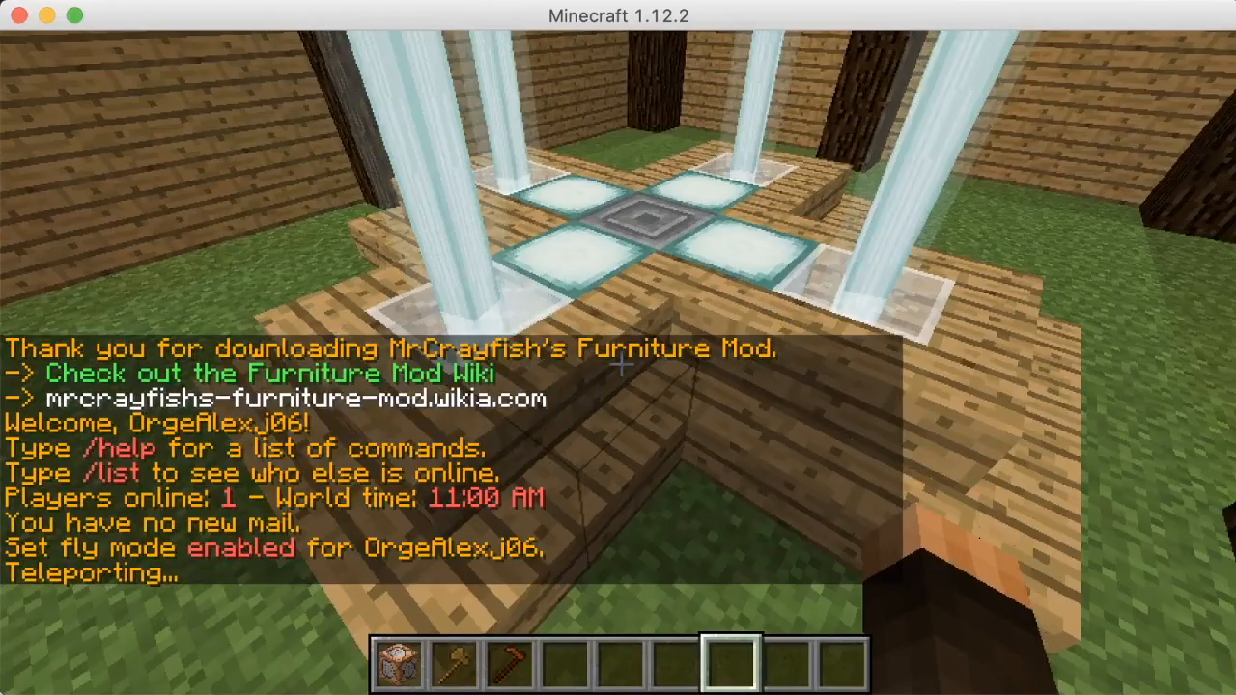
pyautogui.press('space')
pyautogui.press('w')
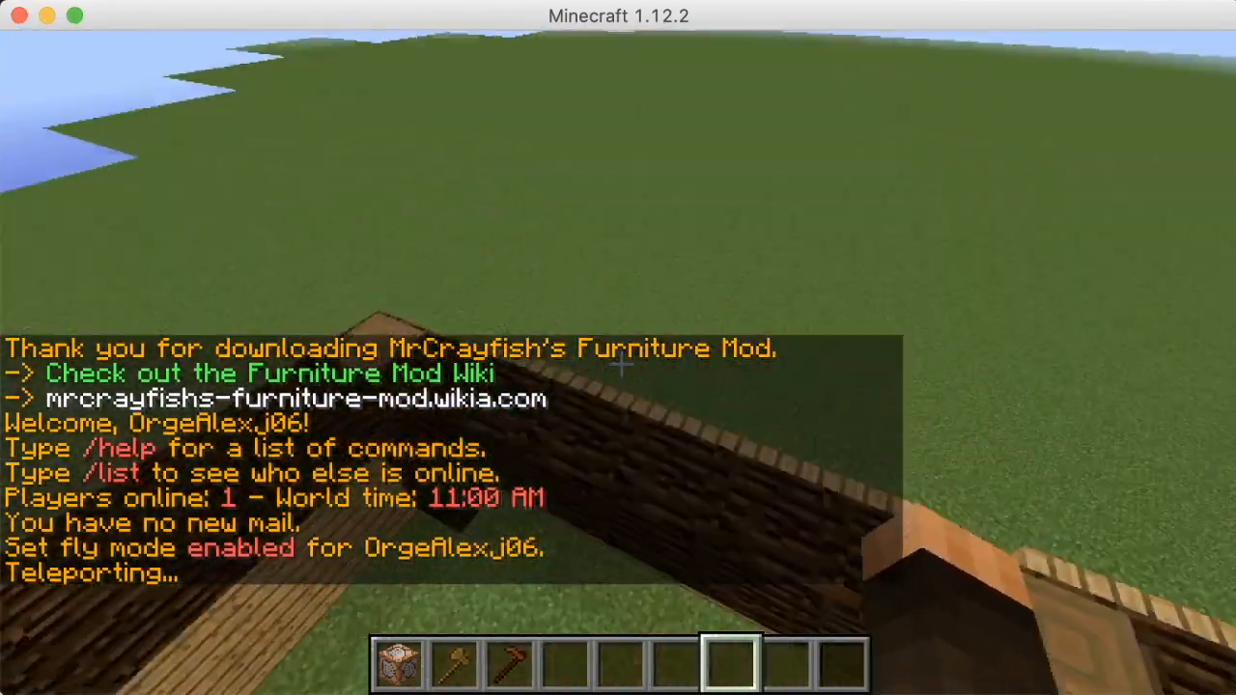
pyautogui.press('a')
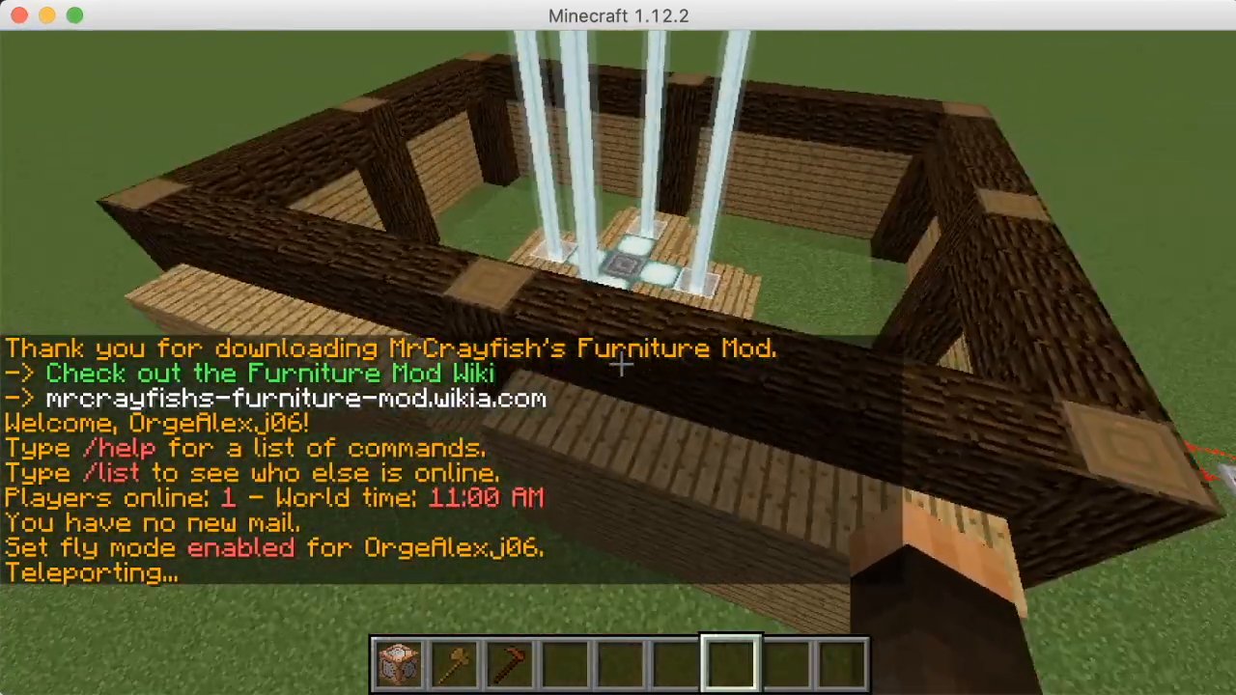
pyautogui.press('s')
pyautogui.press('/')
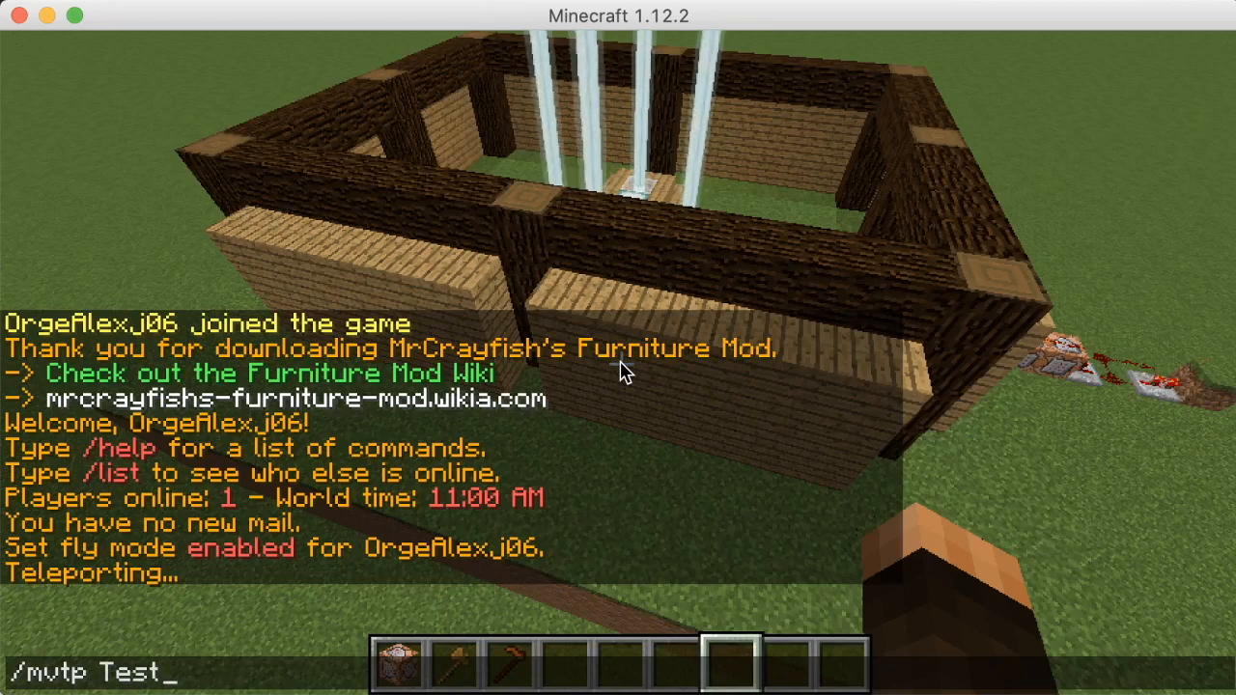
# Teleport into world Test, then on to the flat world Friday with /mvtp Friday
pyautogui.press('Return')
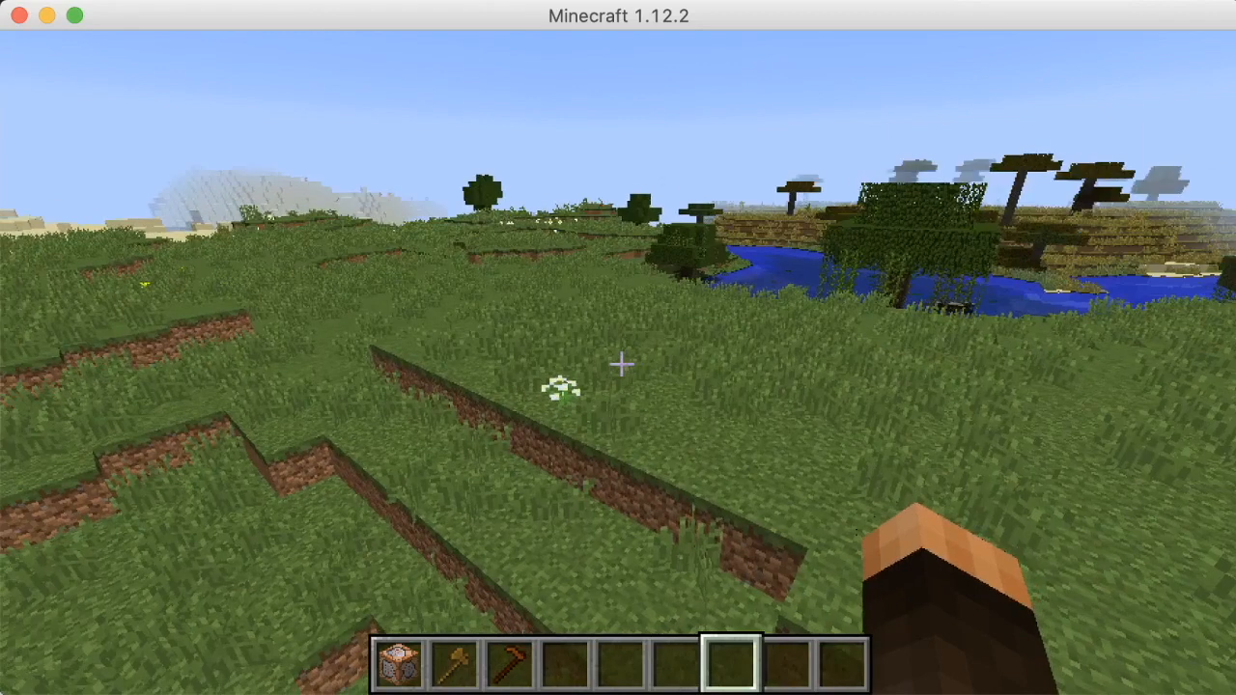
pyautogui.press('/')
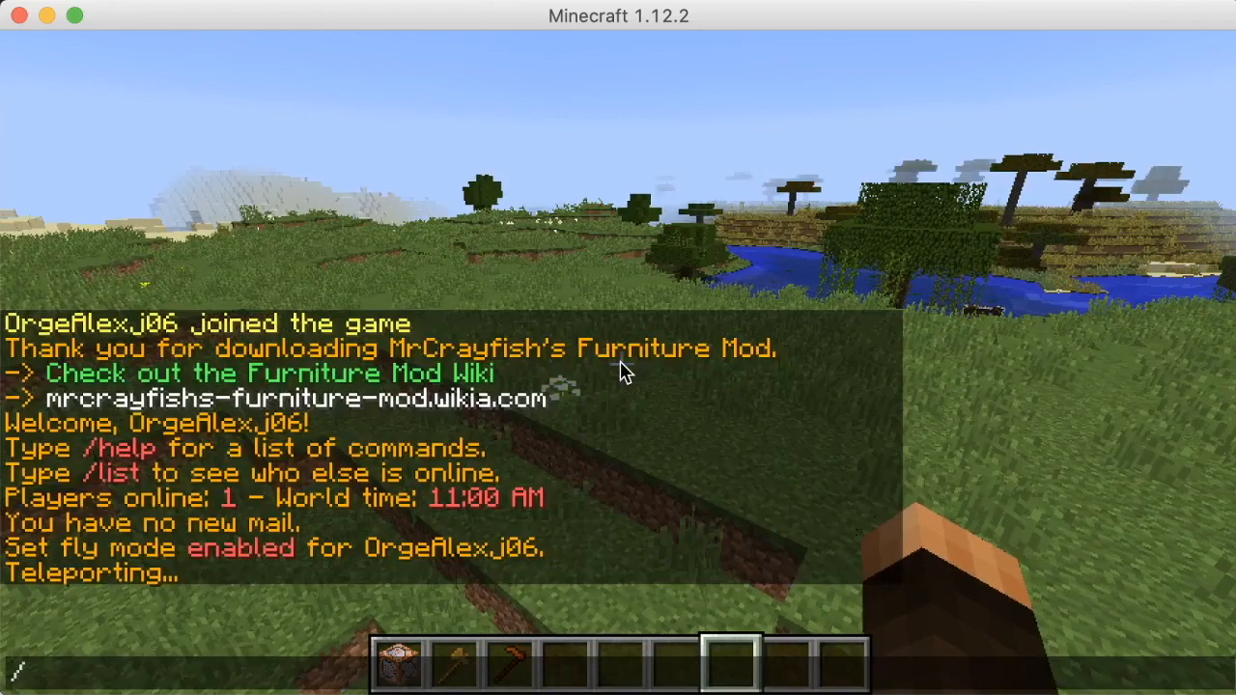
pyautogui.write('mvtp Fr')
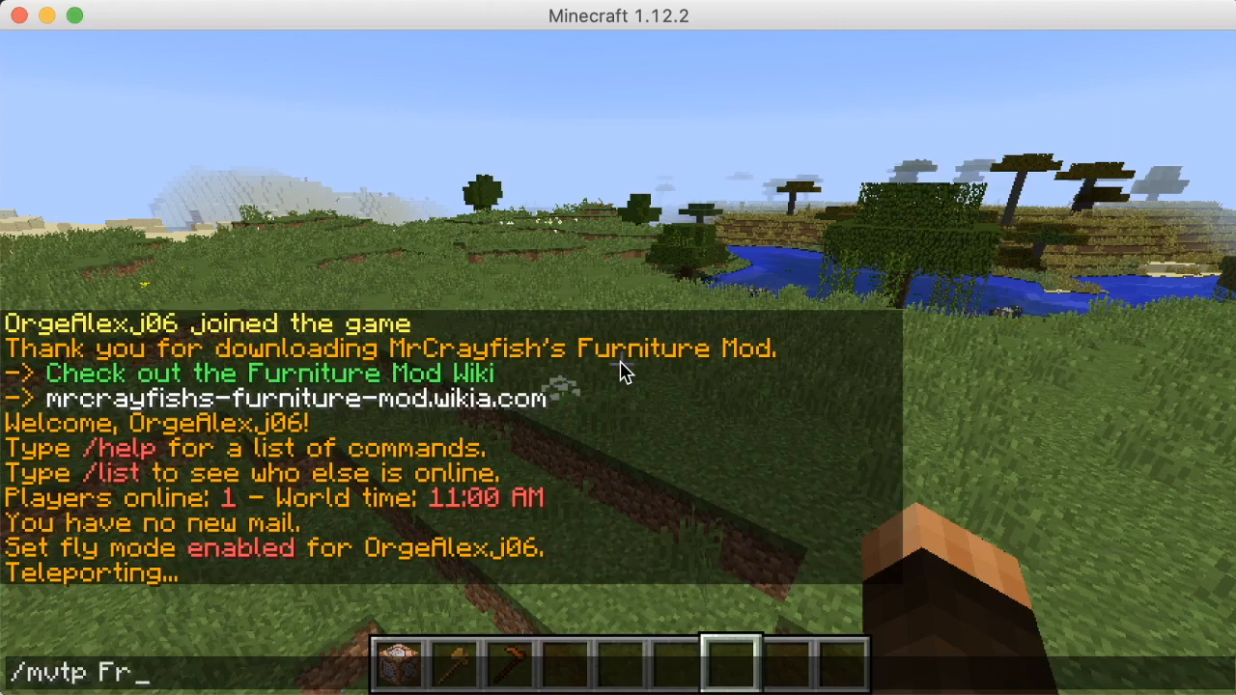
pyautogui.write('iday')
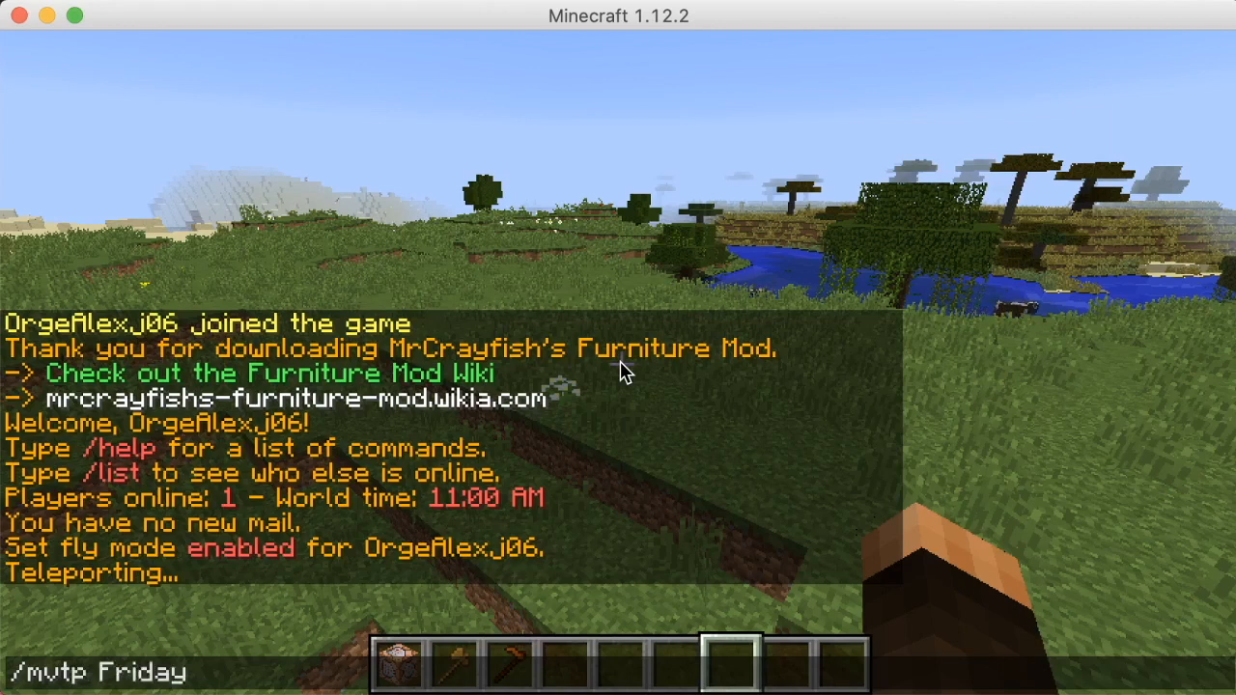
pyautogui.press('Return')
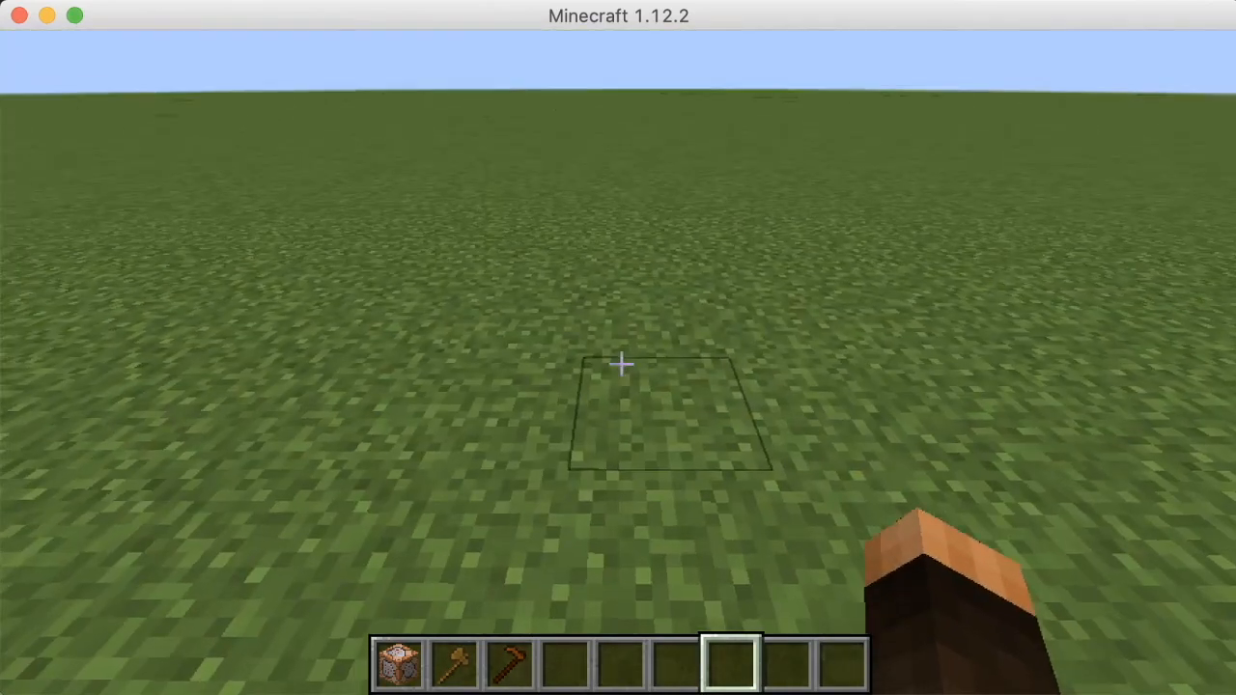
pyautogui.press('t')
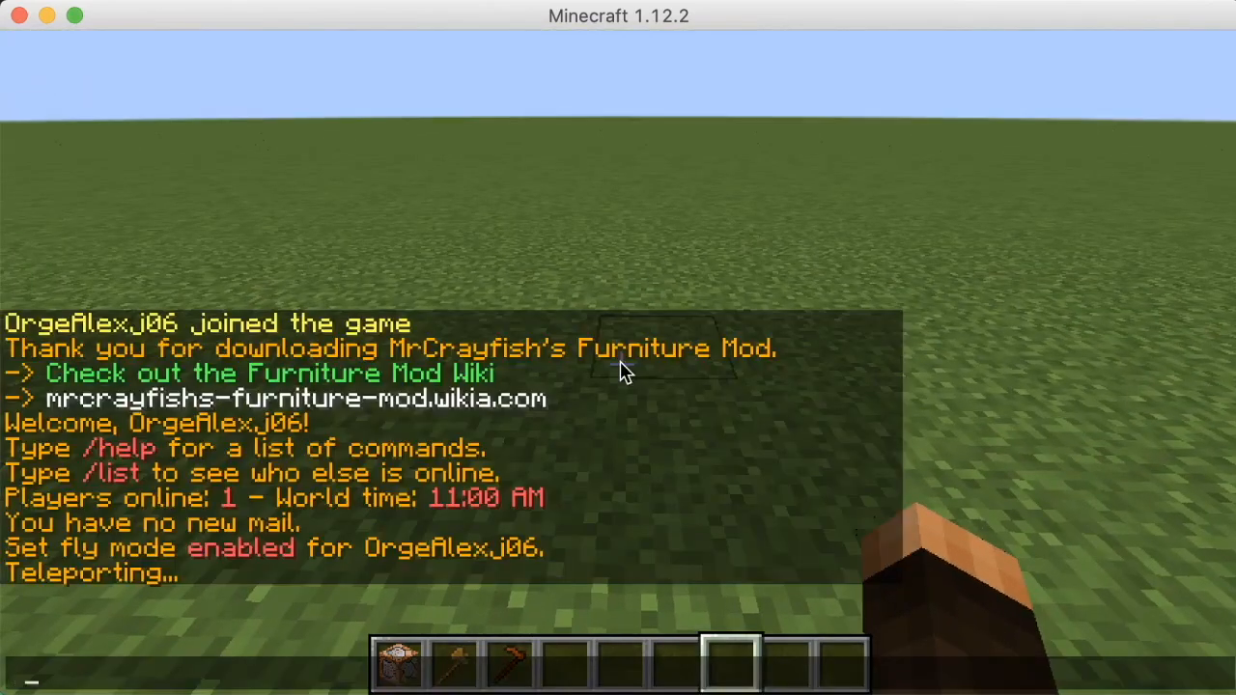
# Teleport to coordinates 0 0 0 with /tp 0 0 0
pyautogui.write('tp')
pyautogui.press('BackSpace')
pyautogui.press('BackSpace')
pyautogui.press('BackSpace')
pyautogui.write('/tp 0')
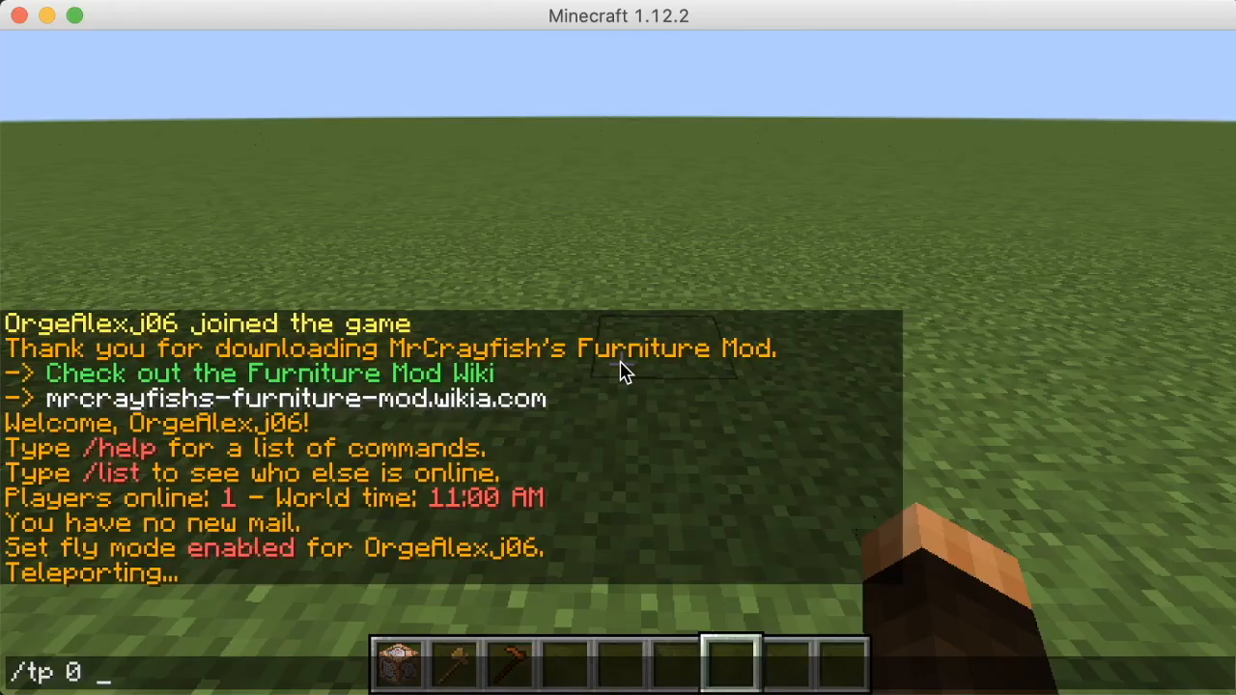
pyautogui.write(' 0 0')
pyautogui.press('Return')
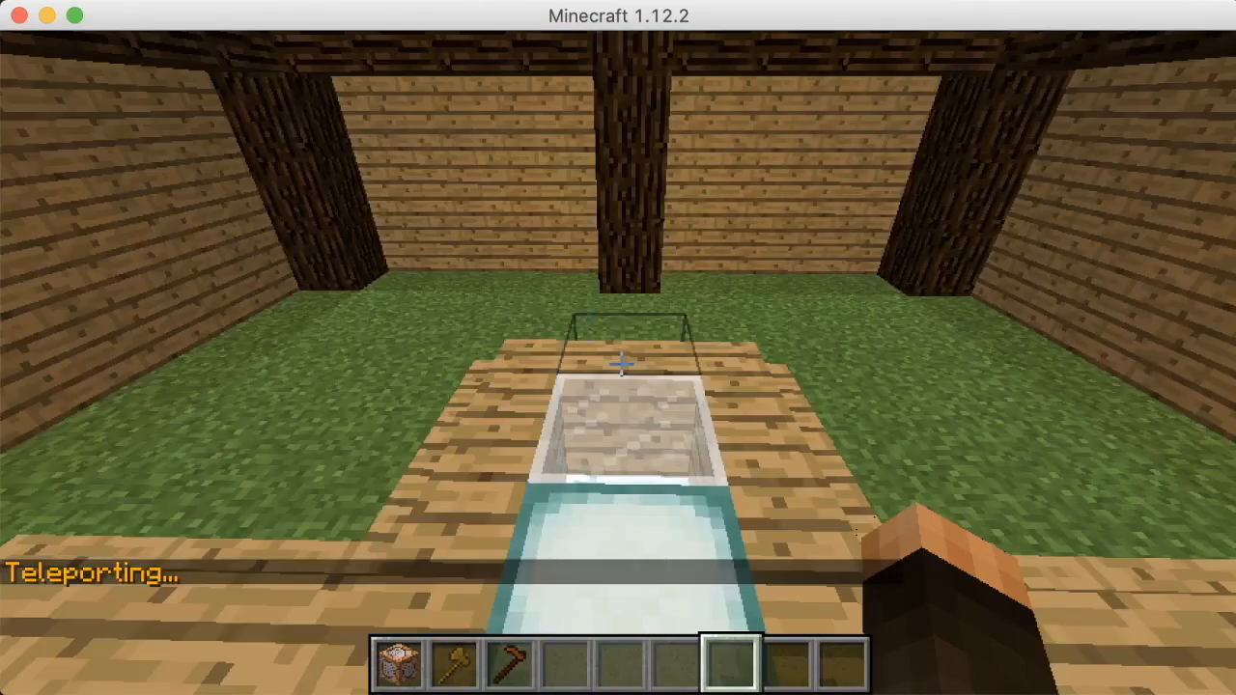
# Fly up out of the log-walled house and type 'mv delete Test' in the command line
pyautogui.press('w')
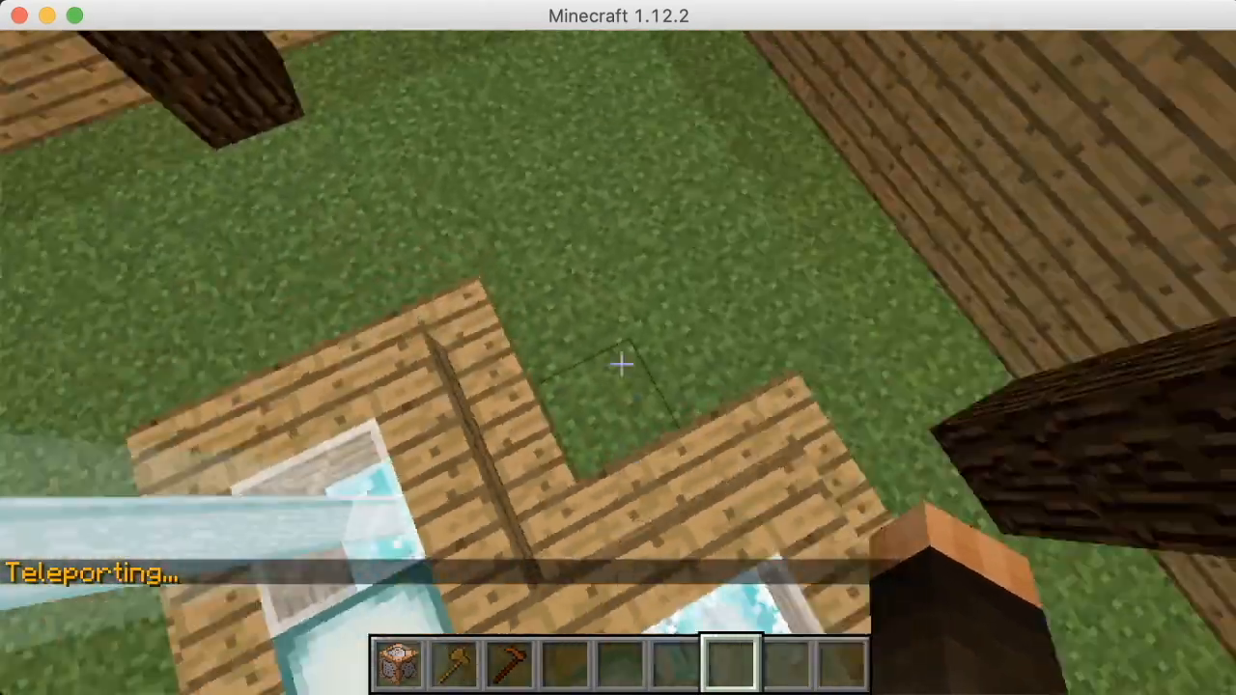
pyautogui.press('space')
pyautogui.press('w')
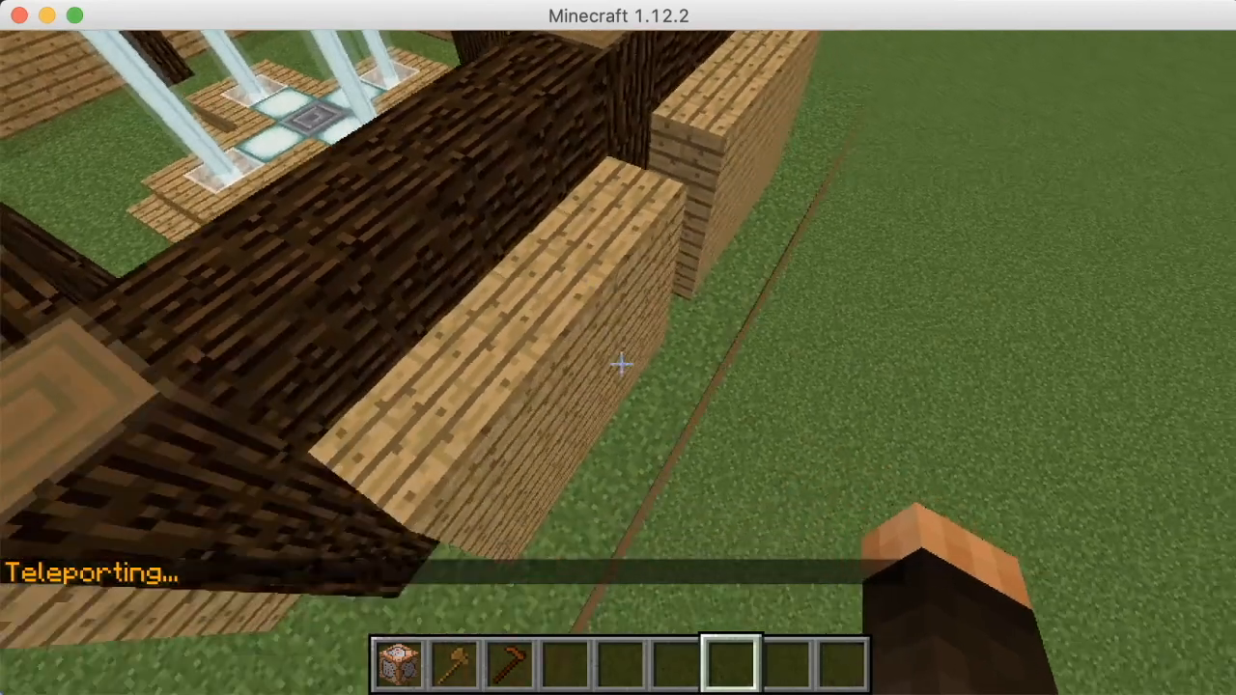
pyautogui.press('/')
pyautogui.write('mv delete ')
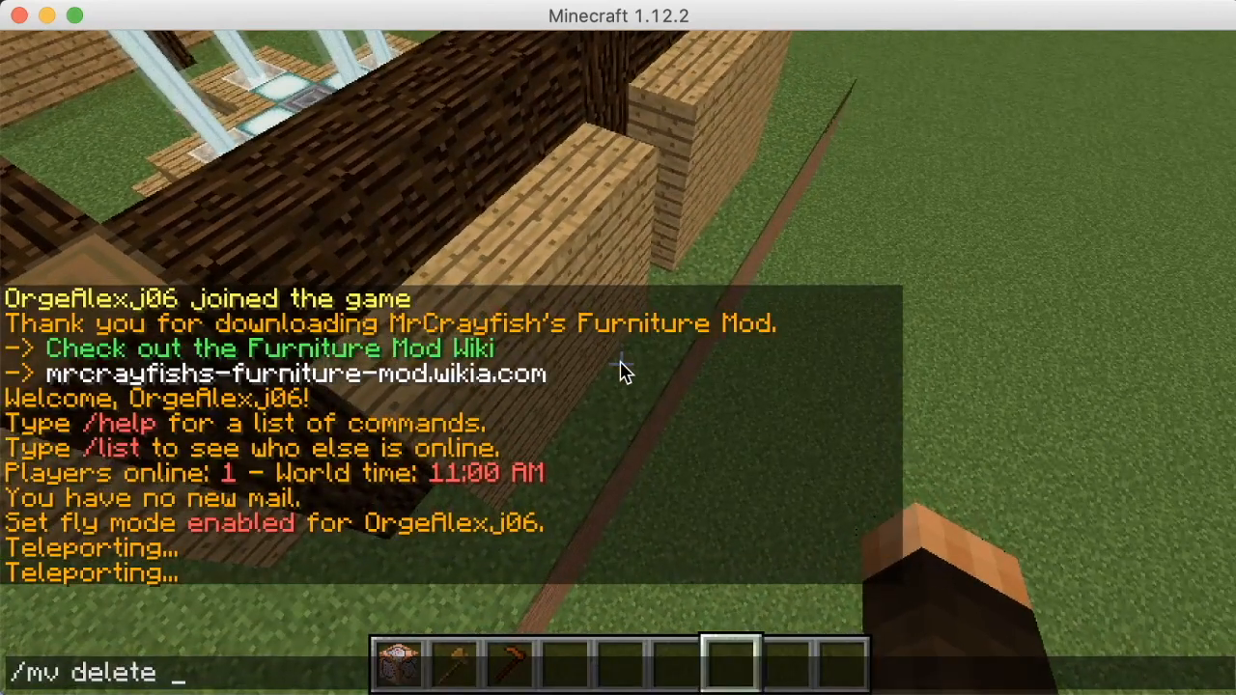
pyautogui.write('Test')
# Run /mv delete Test and confirm it with /mvconfirm
pyautogui.press('Return')
pyautogui.write('t/m')
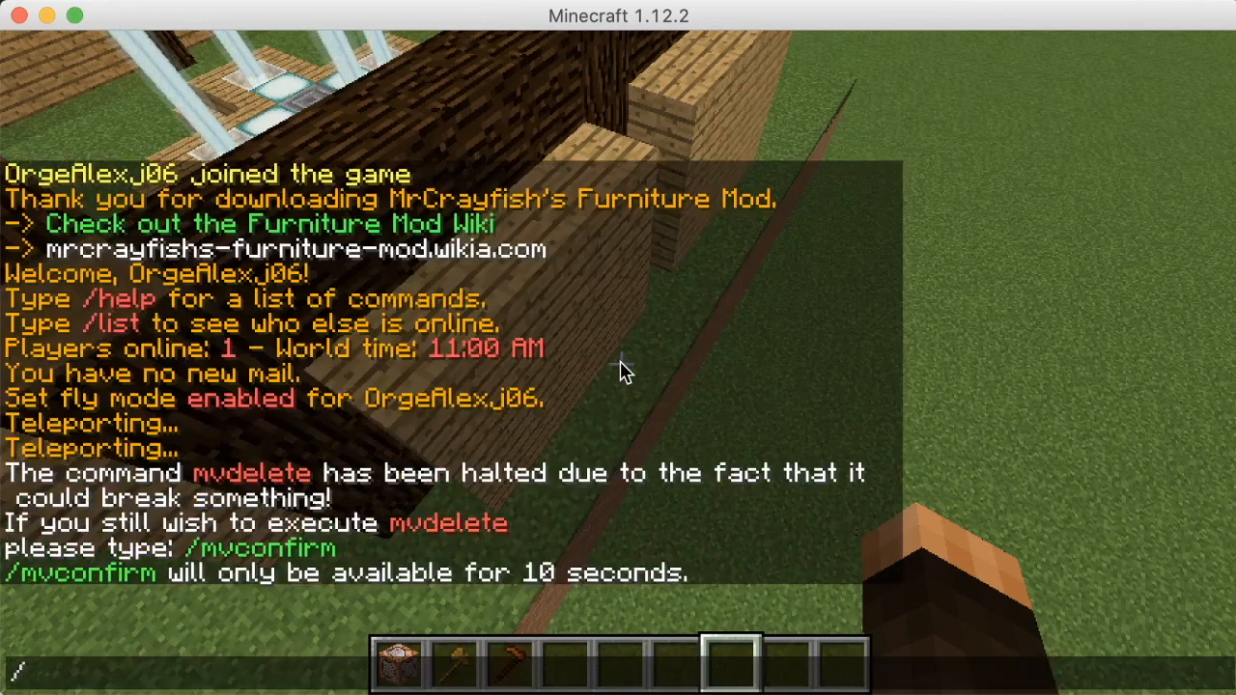
pyautogui.write('vconfir')
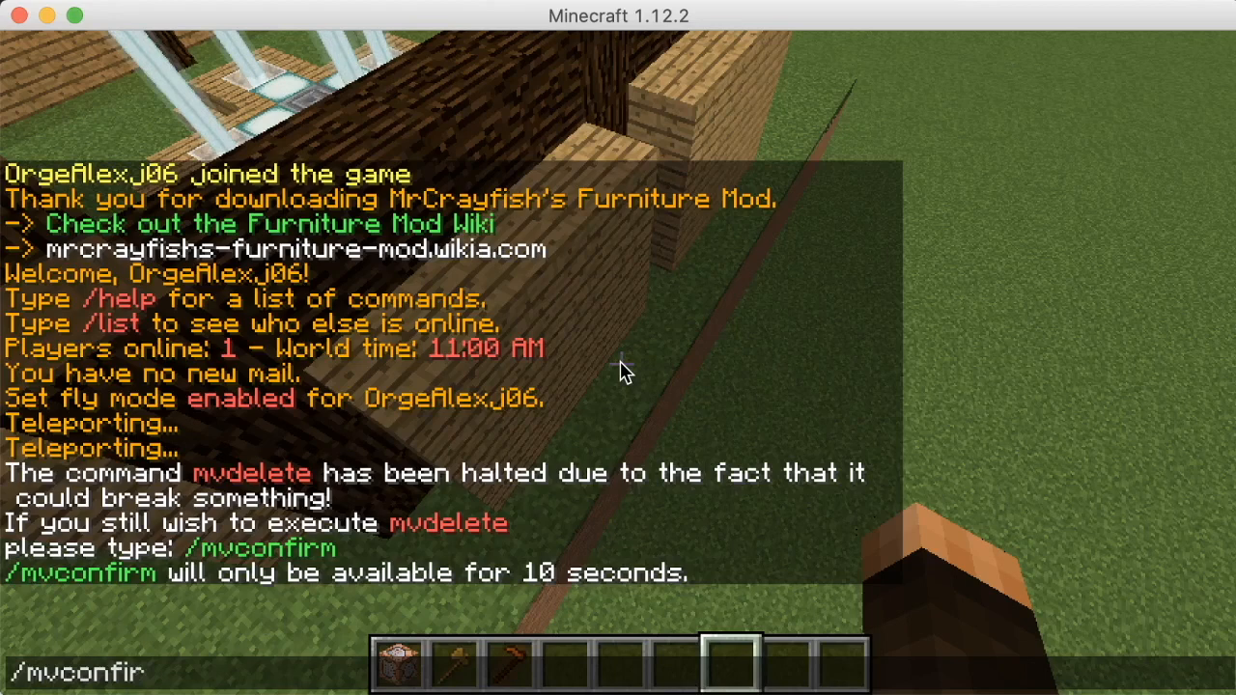
pyautogui.write('m')
pyautogui.press('Return')
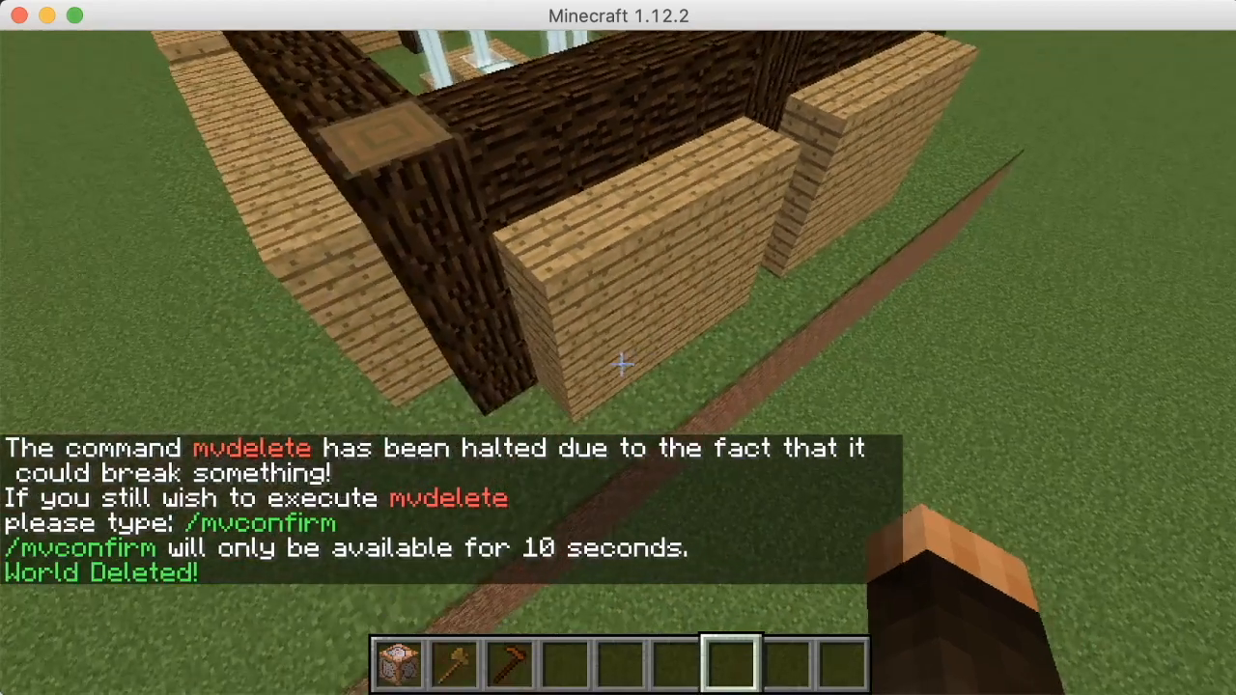
pyautogui.write('t/')
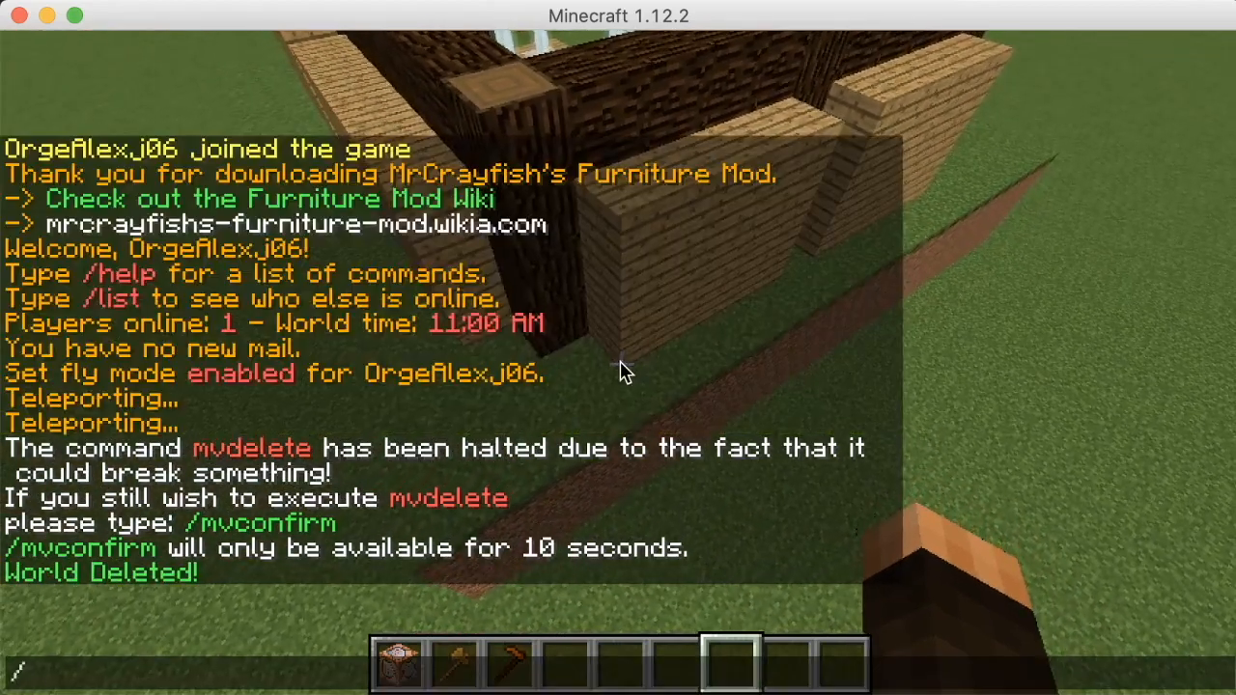
pyautogui.write('mv create Test NORA')
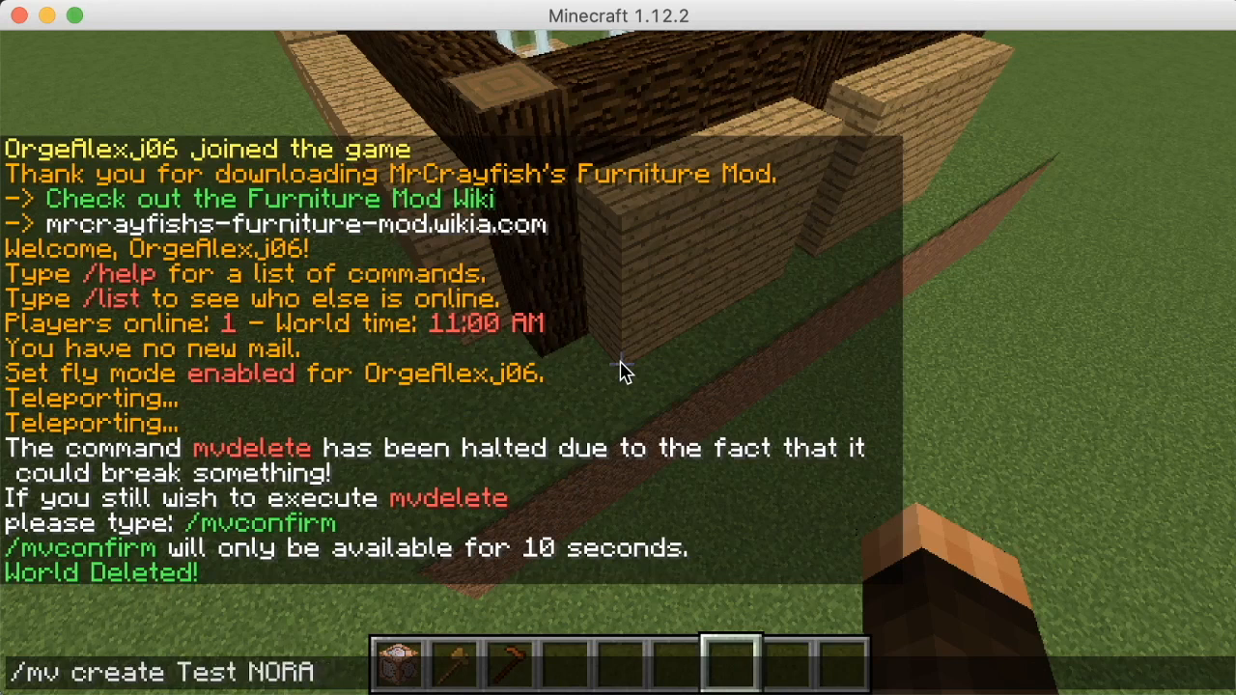
# Write the chat command /mv create Test NORMAL -t flat, correcting typos along the way
pyautogui.press('BackSpace')
pyautogui.write('MAL -t ')
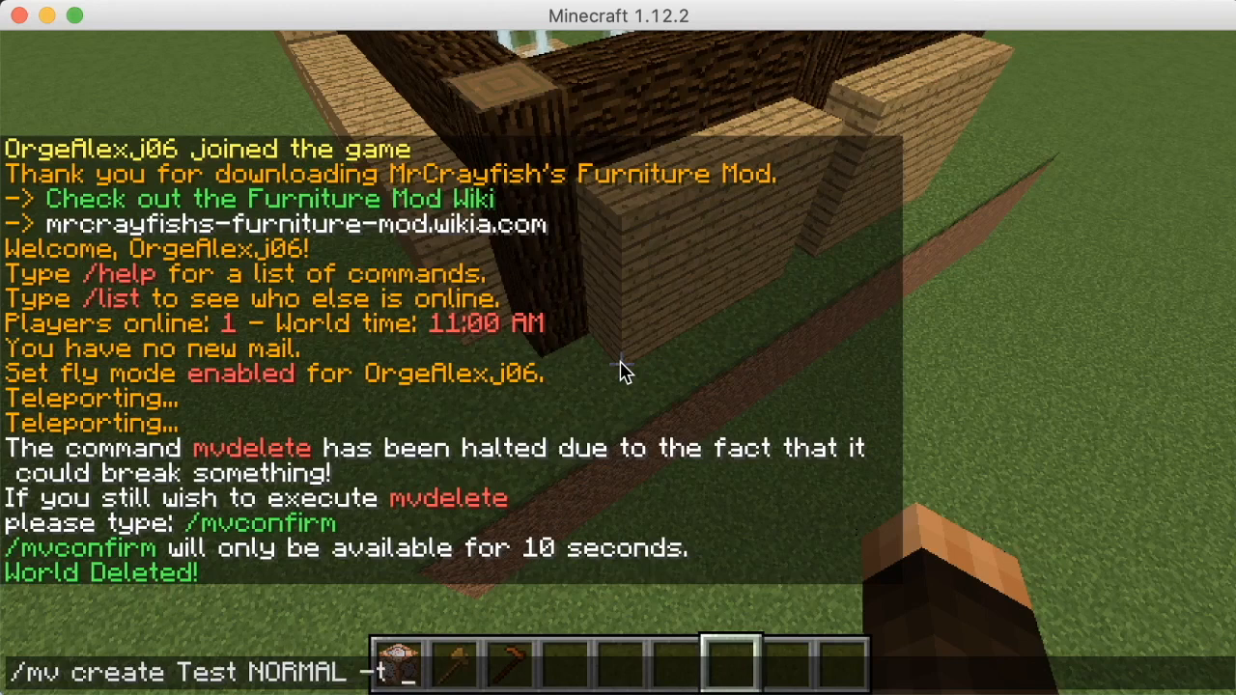
pyautogui.write('F')
pyautogui.press('BackSpace')
pyautogui.write('fna')
pyautogui.press('BackSpace')
pyautogui.press('BackSpace')
pyautogui.write('lat')
pyautogui.press('BackSpace')
pyautogui.press('BackSpace')
pyautogui.press('BackSpace')
pyautogui.press('BackSpace')
pyautogui.press('BackSpace')
pyautogui.press('BackSpace')
pyautogui.press('BackSpace')
pyautogui.press('BackSpace')
pyautogui.press('BackSpace')
pyautogui.press('BackSpace')
pyautogui.press('BackSpace')
pyautogui.press('BackSpace')
pyautogui.press('BackSpace')
pyautogui.press('BackSpace')
pyautogui.press('BackSpace')
pyautogui.press('BackSpace')
pyautogui.press('BackSpace')
pyautogui.press('BackSpace')
pyautogui.press('BackSpace')
pyautogui.press('BackSpace')
pyautogui.press('BackSpace')
pyautogui.press('BackSpace')
pyautogui.press('BackSpace')
pyautogui.press('BackSpace')
pyautogui.press('BackSpace')
pyautogui.press('BackSpace')
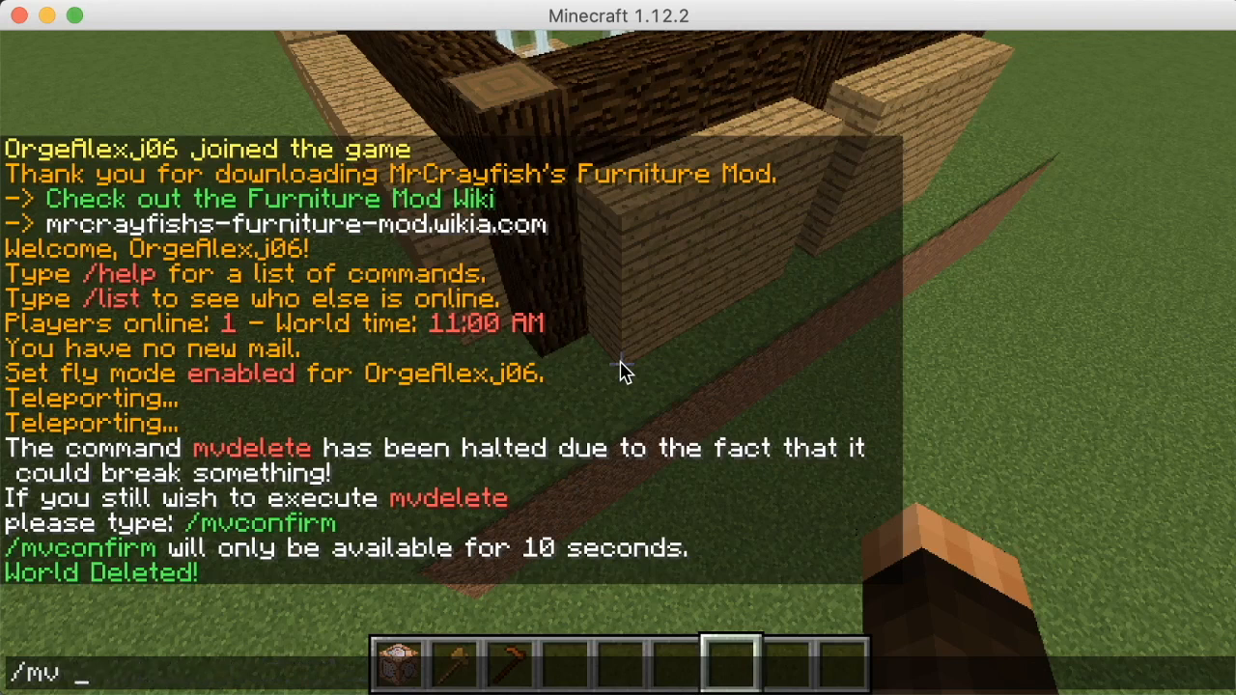
# Erase the unfinished create command, fly back into the enclosure and pause the game
pyautogui.press('BackSpace')
pyautogui.press('BackSpace')
pyautogui.press('BackSpace')
pyautogui.press('Escape')
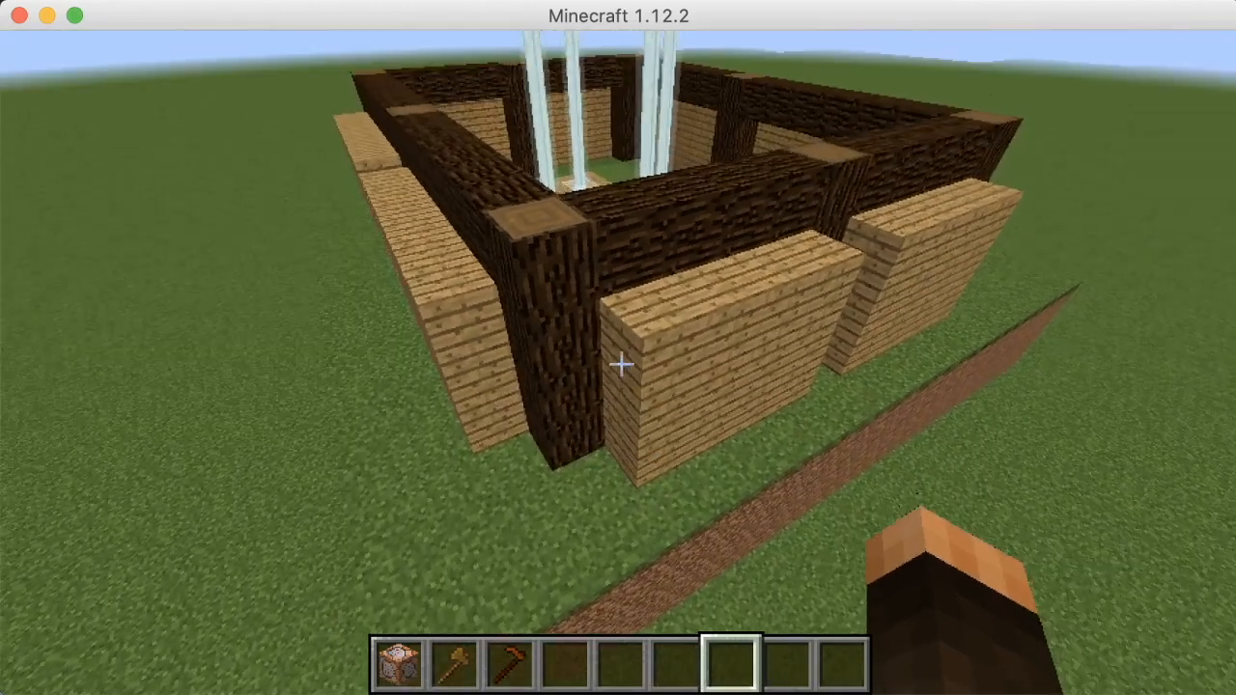
pyautogui.press('w')
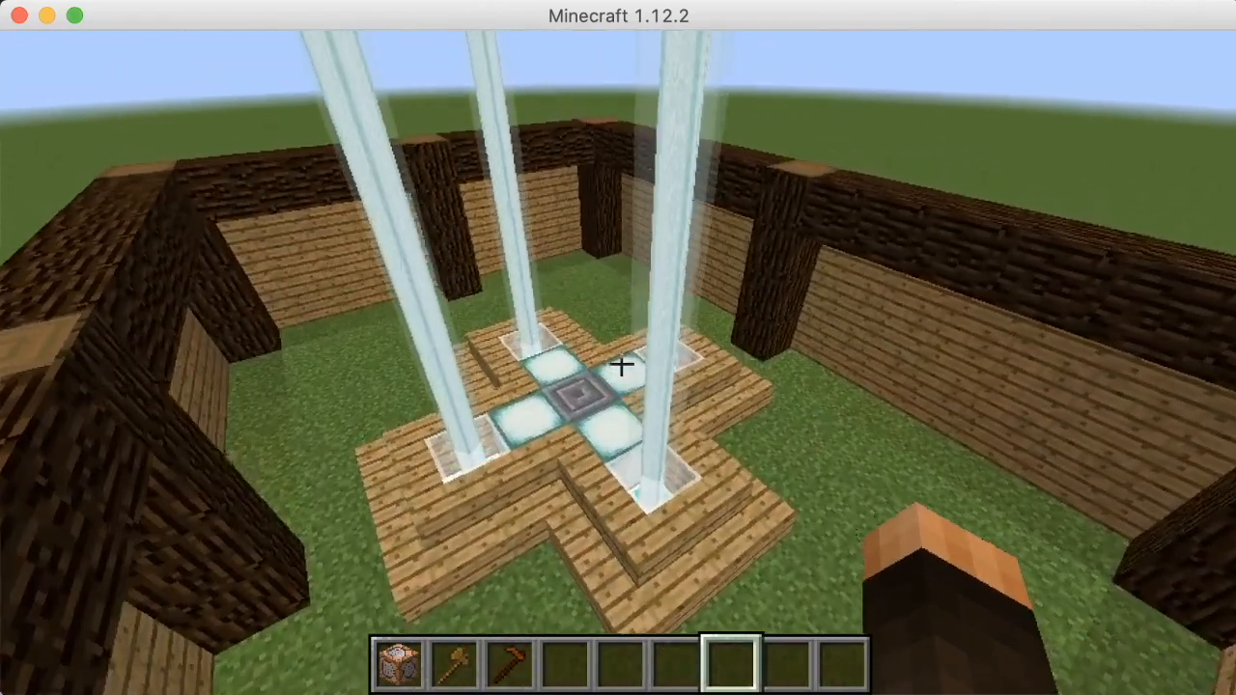
pyautogui.press('w')
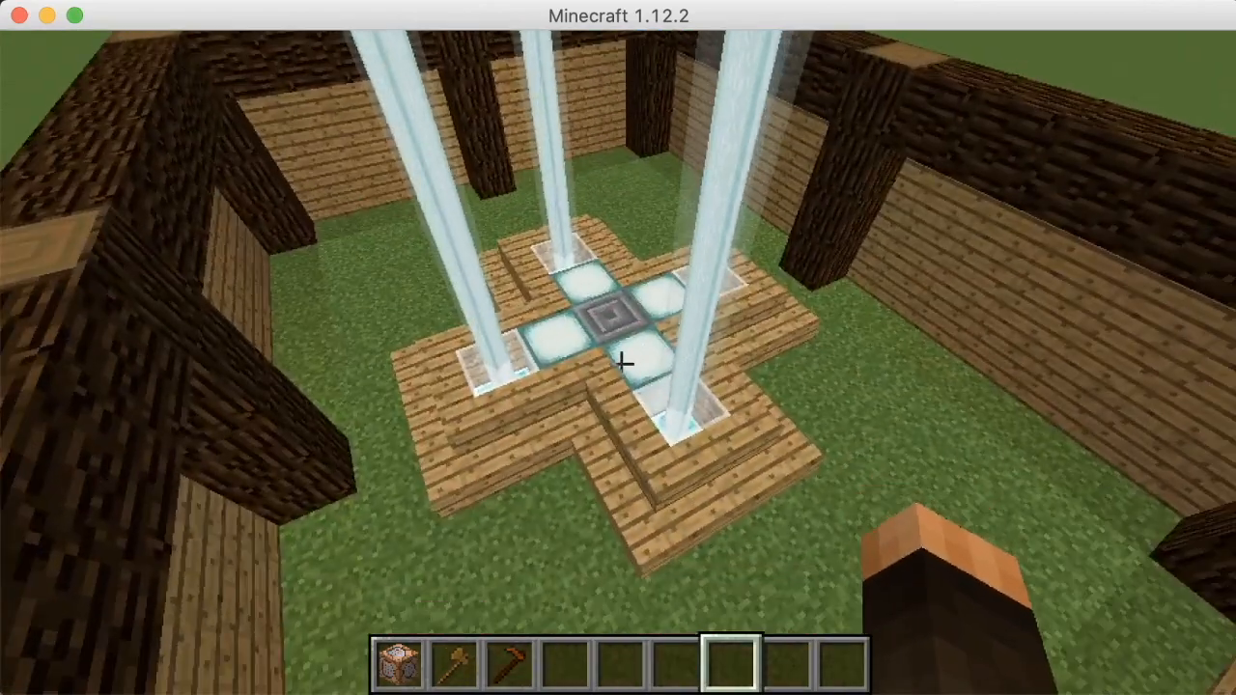
pyautogui.press('Escape')
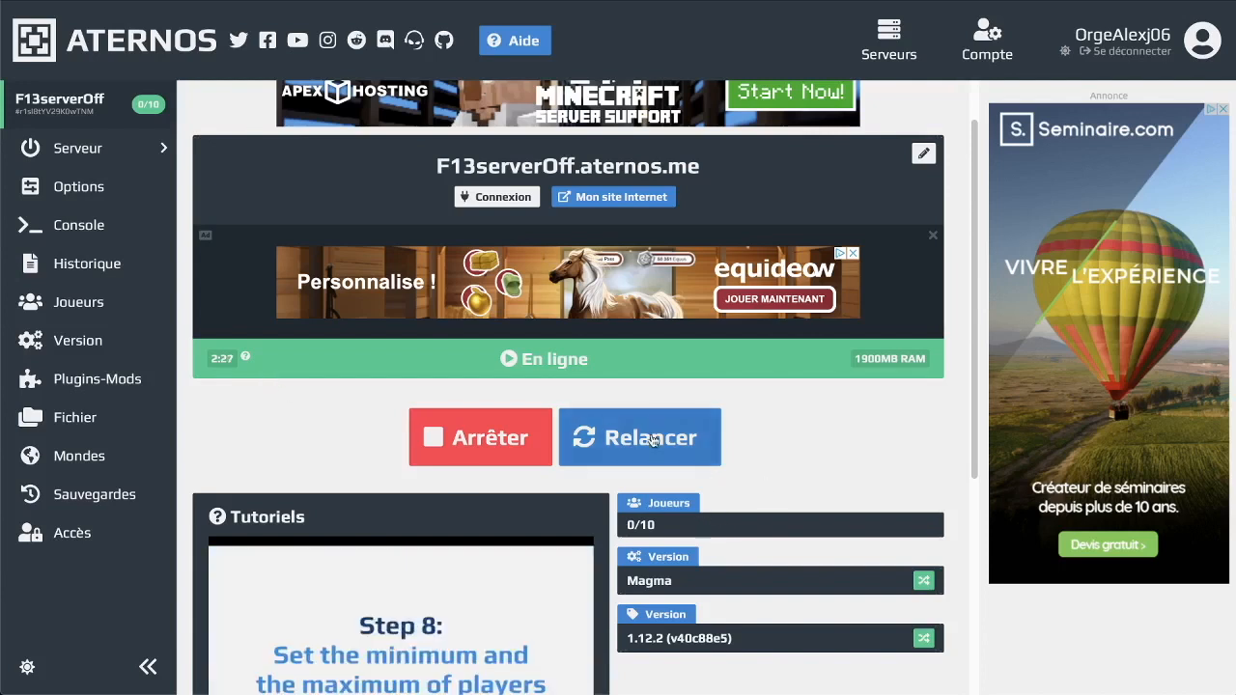
# Restart the F13serverOff Magma server with Relancer so it shows Arrêt..
pyautogui.click(507, 440)
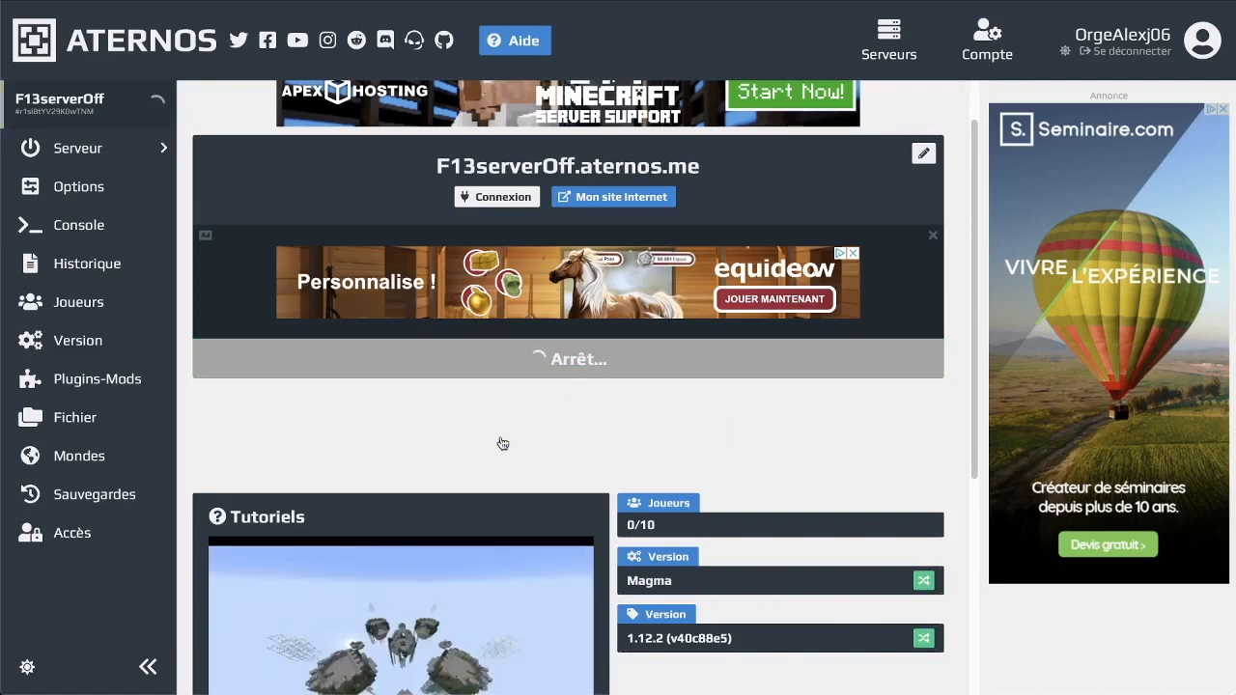